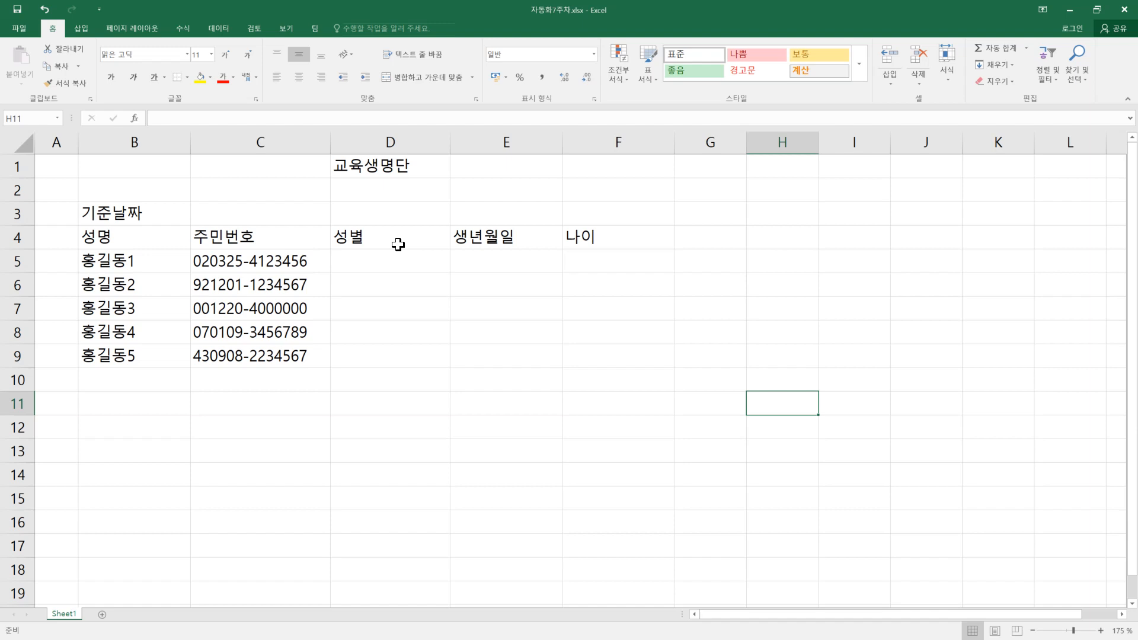
# Step: Open the cell formatting settings for the title cell D1 and examine the horizontal alignment options
pyautogui.click(387, 165)
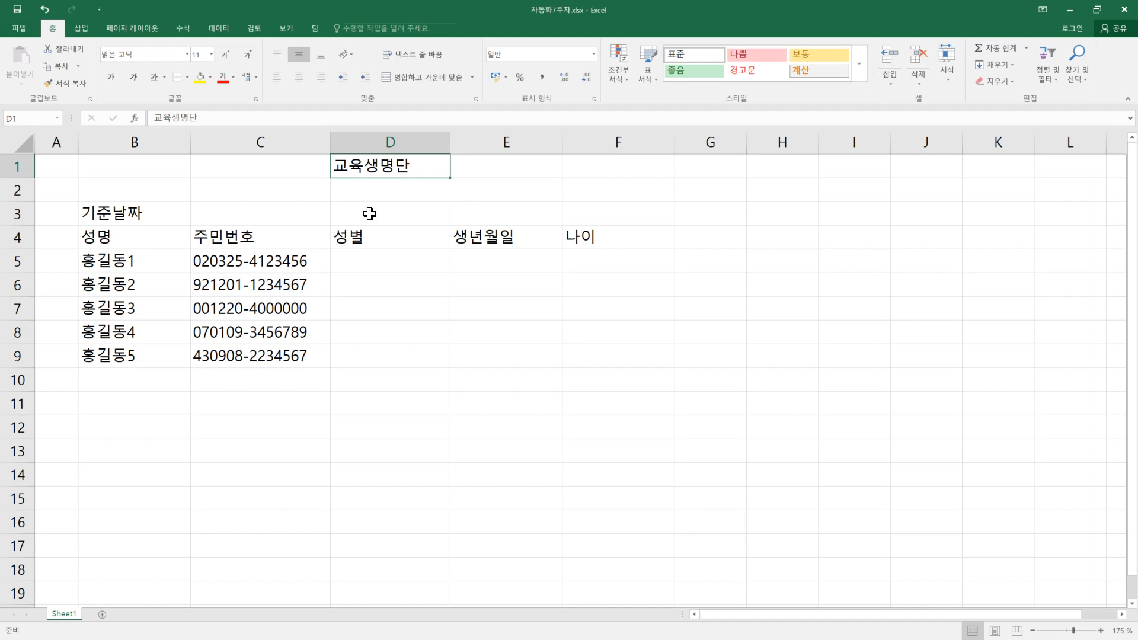
pyautogui.rightClick(419, 169)
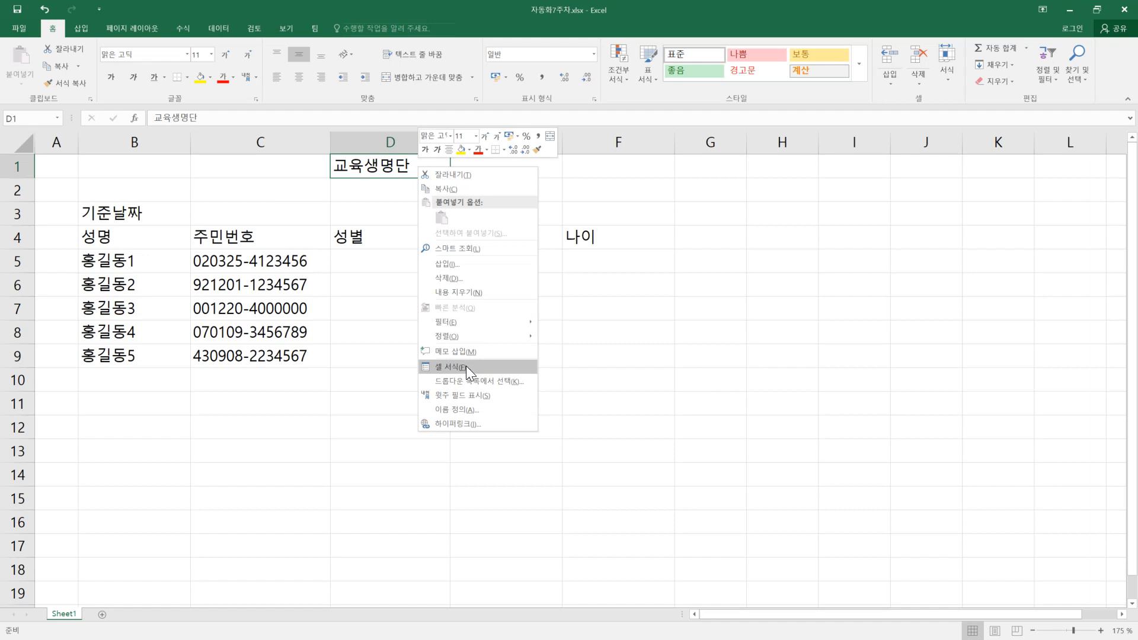
pyautogui.click(949, 83)
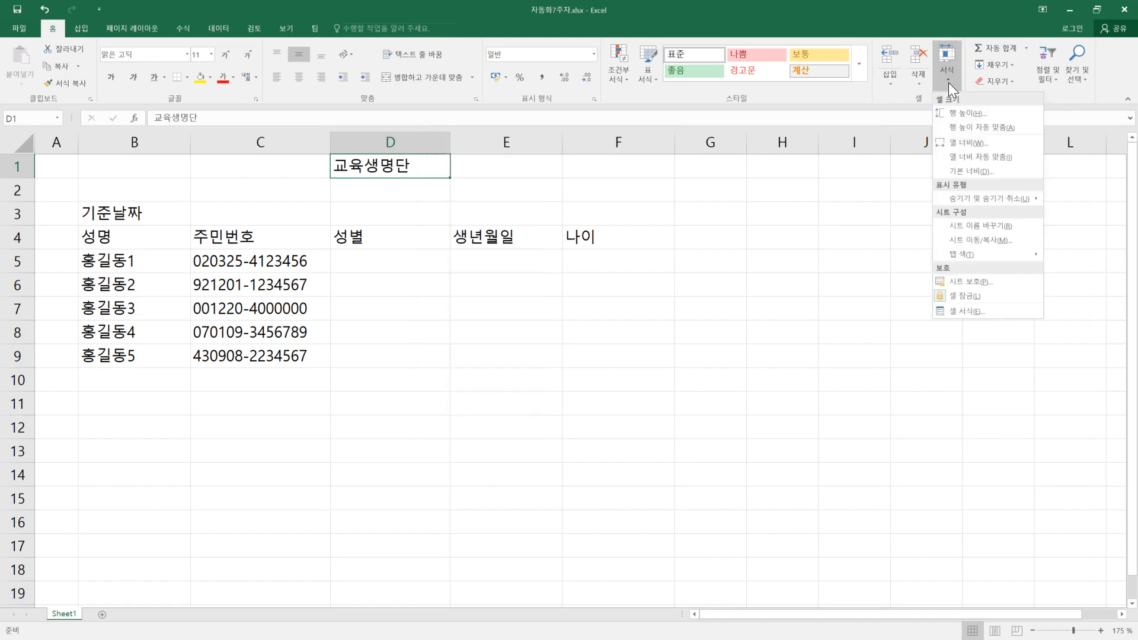
pyautogui.click(992, 316)
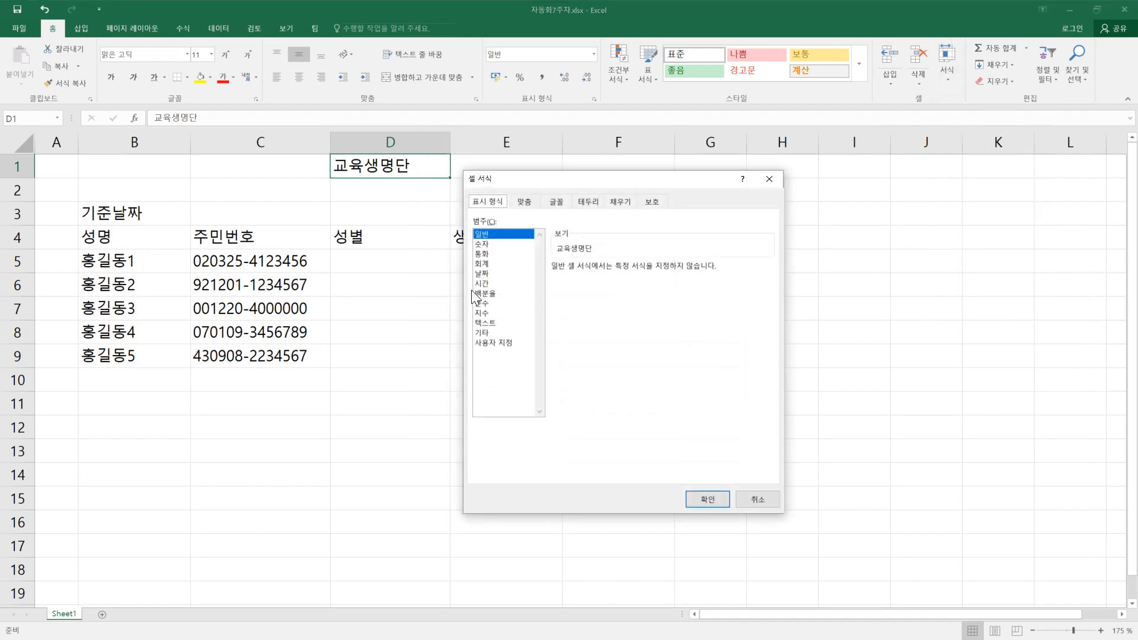
pyautogui.moveTo(557, 176); pyautogui.dragTo(648, 228)
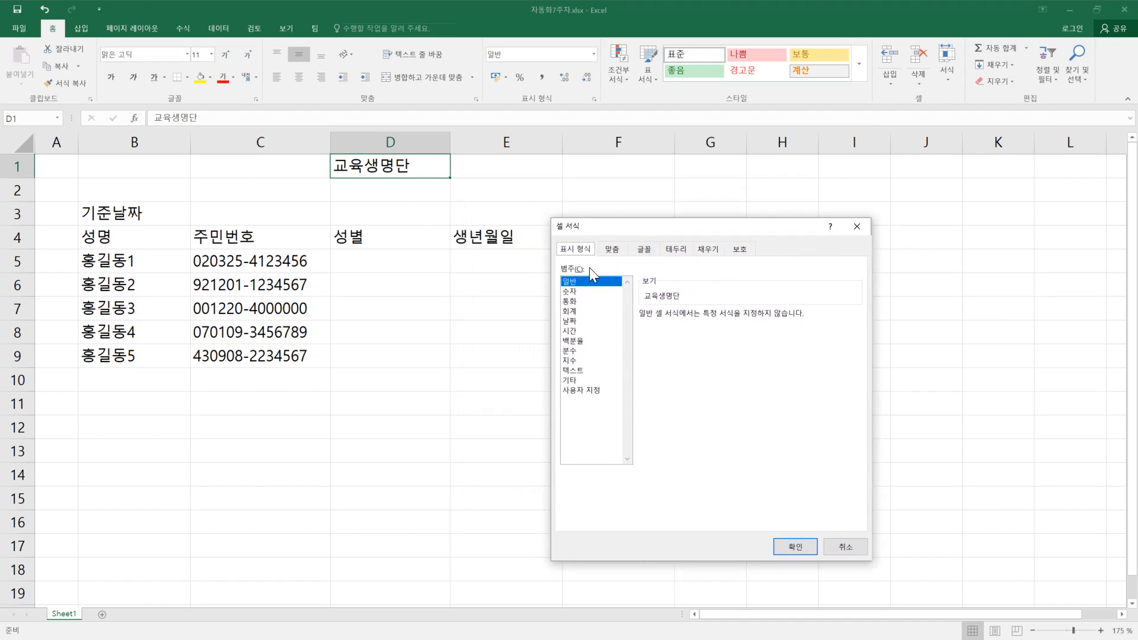
pyautogui.click(612, 252)
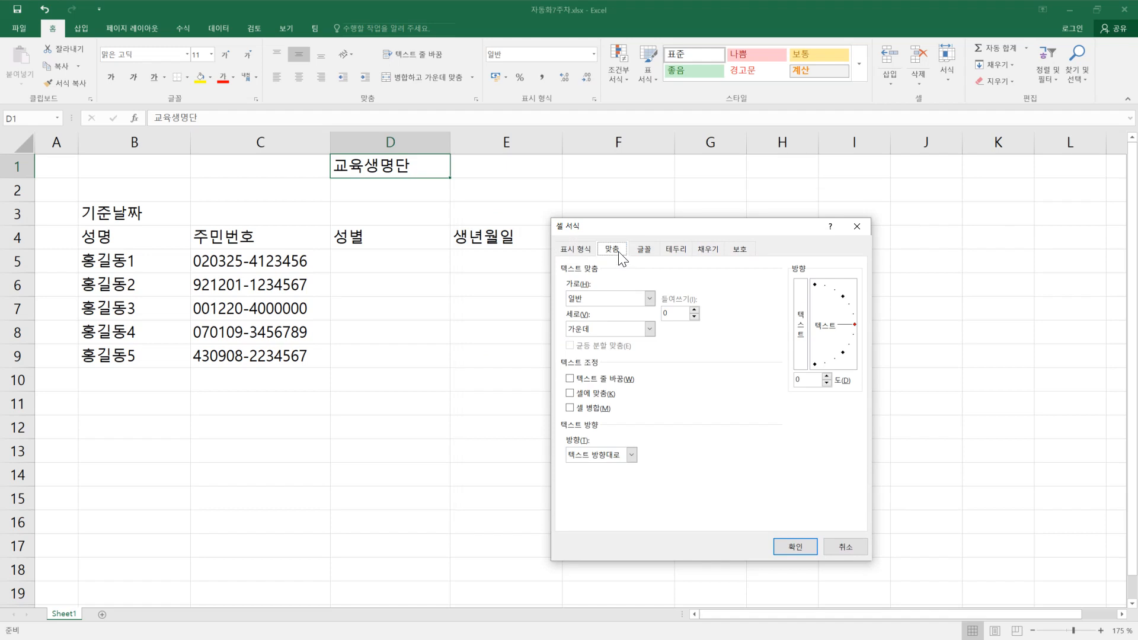
pyautogui.click(650, 299)
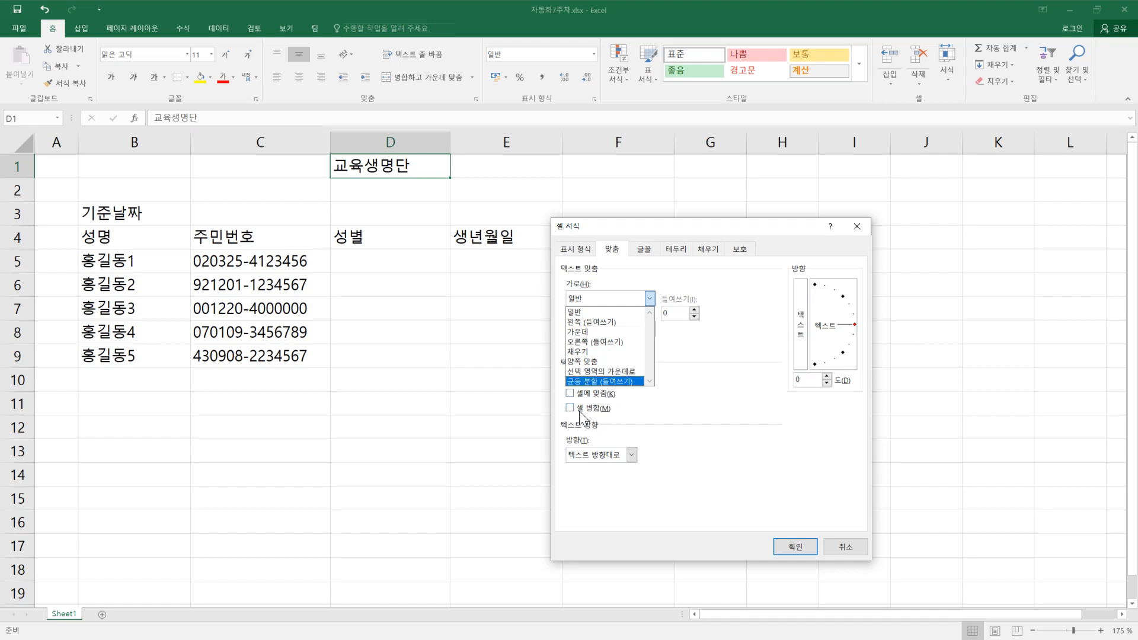
pyautogui.click(670, 408)
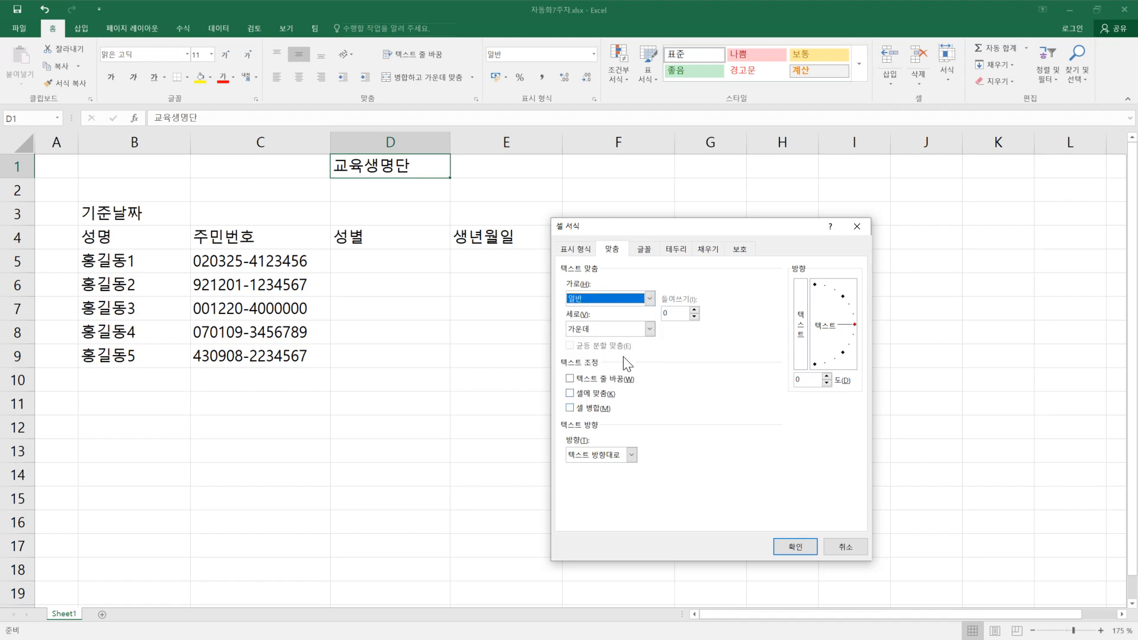
# Step: Look through the font, underline, border, fill, alignment and number format settings, and close them without applying changes
pyautogui.click(643, 252)
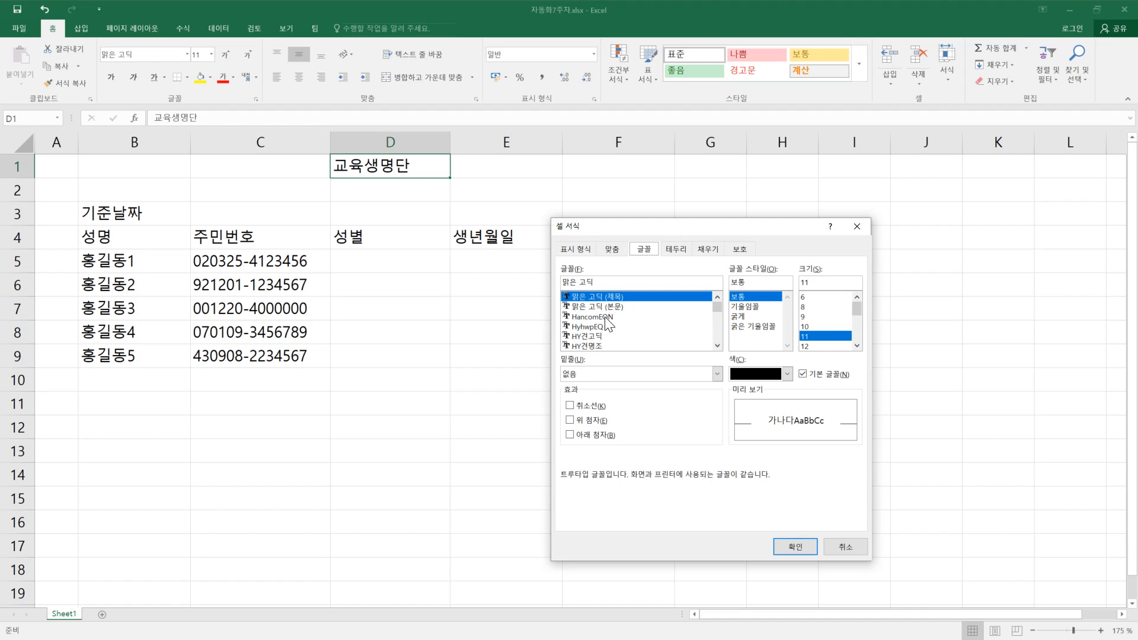
pyautogui.click(717, 373)
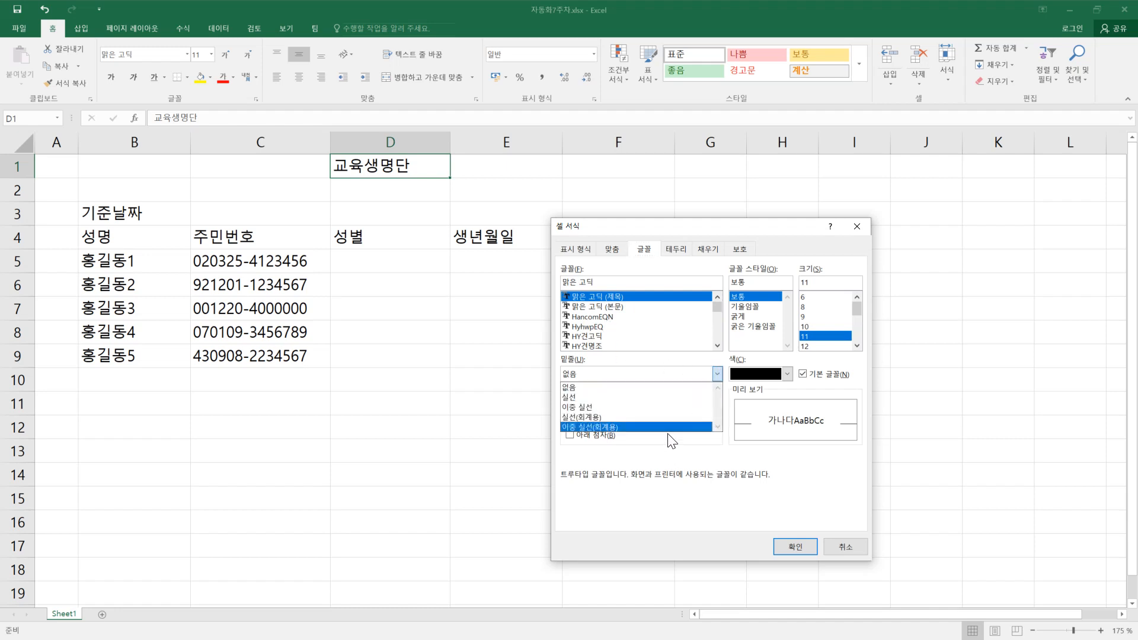
pyautogui.click(829, 479)
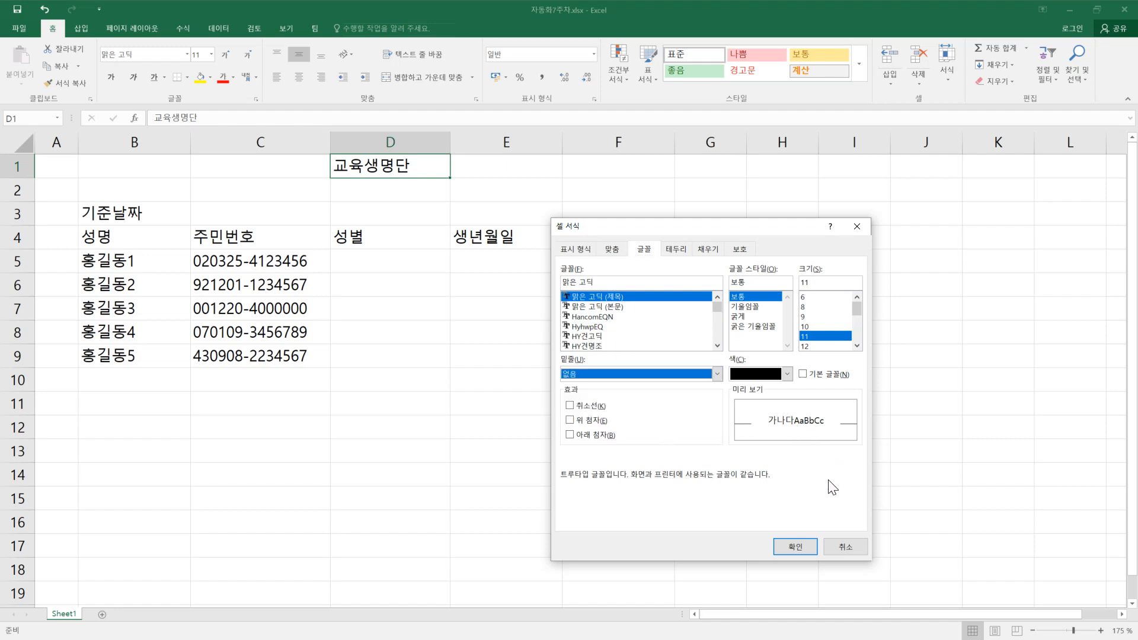
pyautogui.click(676, 251)
pyautogui.click(711, 256)
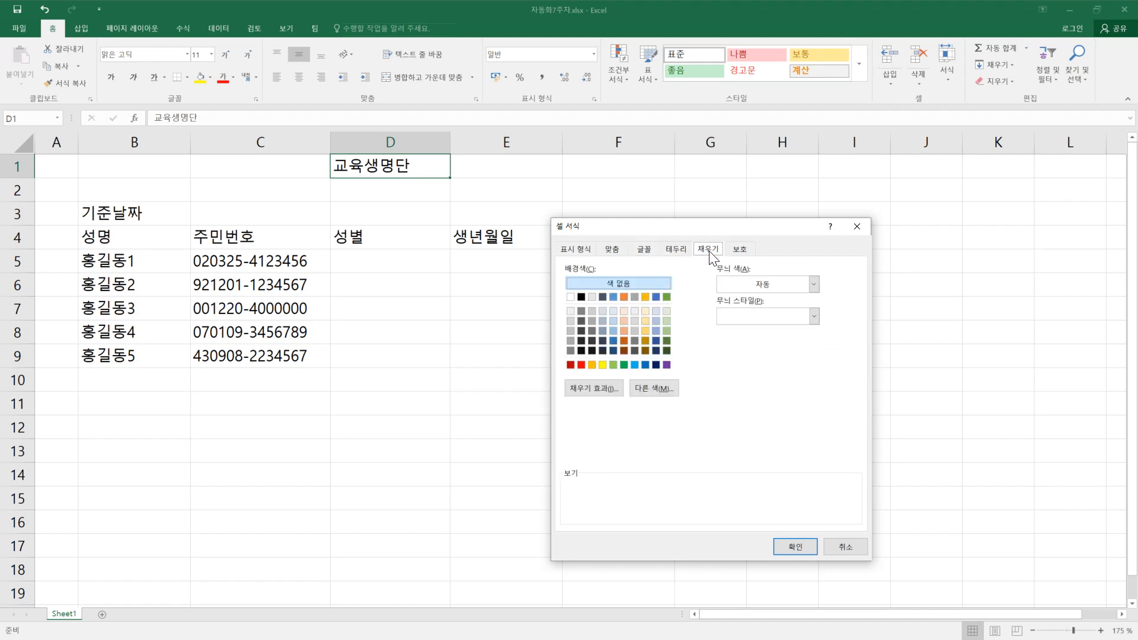
pyautogui.click(676, 250)
pyautogui.click(650, 252)
pyautogui.click(614, 252)
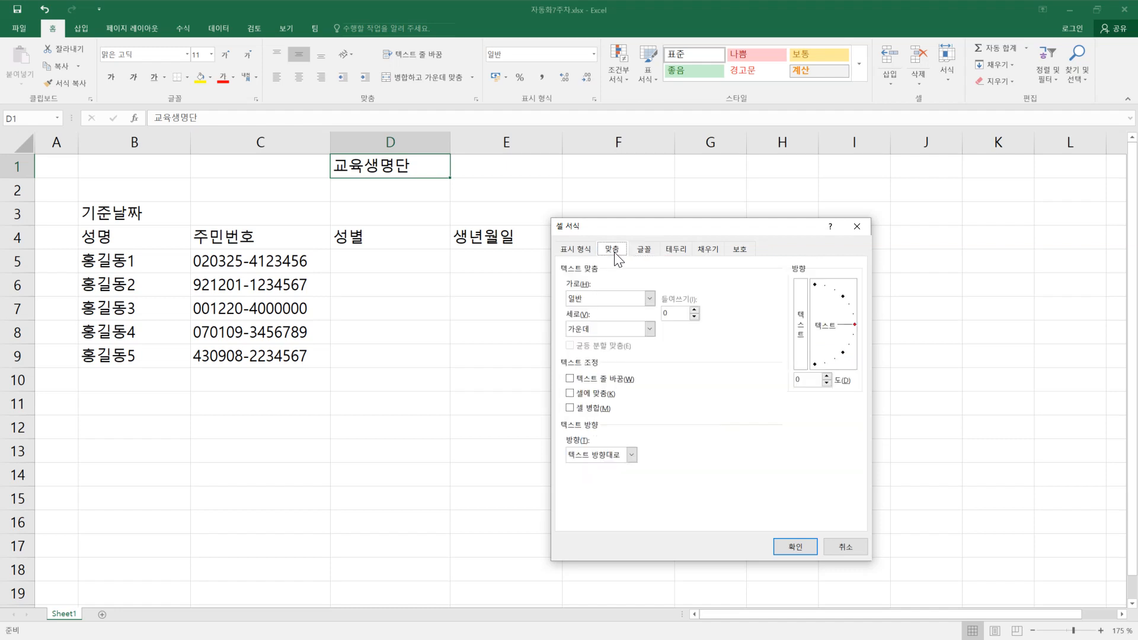
pyautogui.click(582, 252)
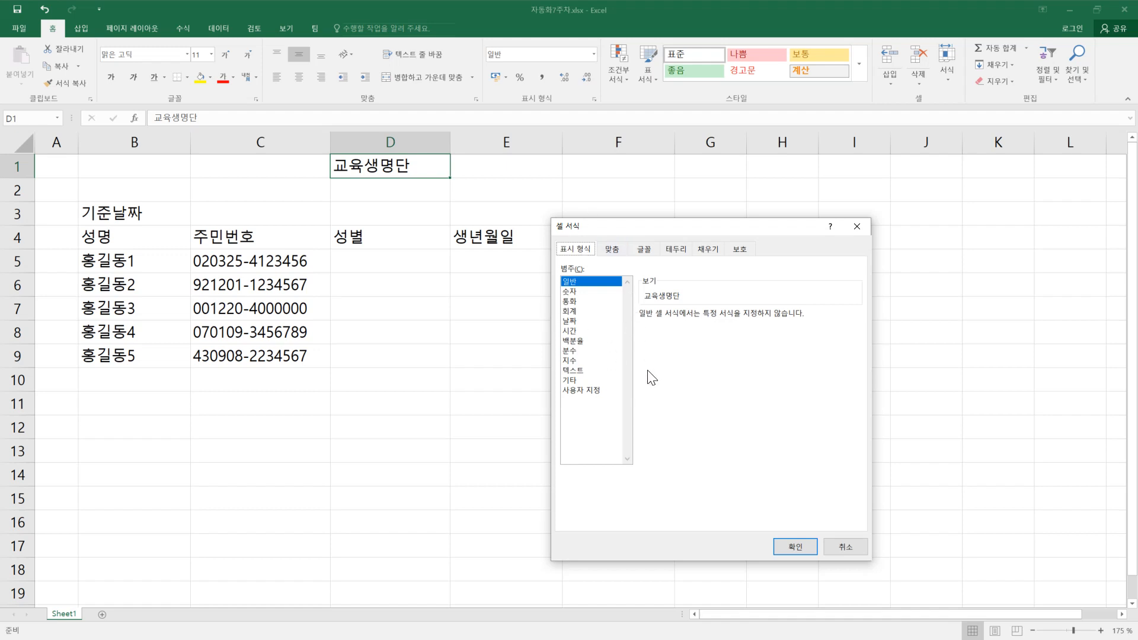
pyautogui.click(852, 549)
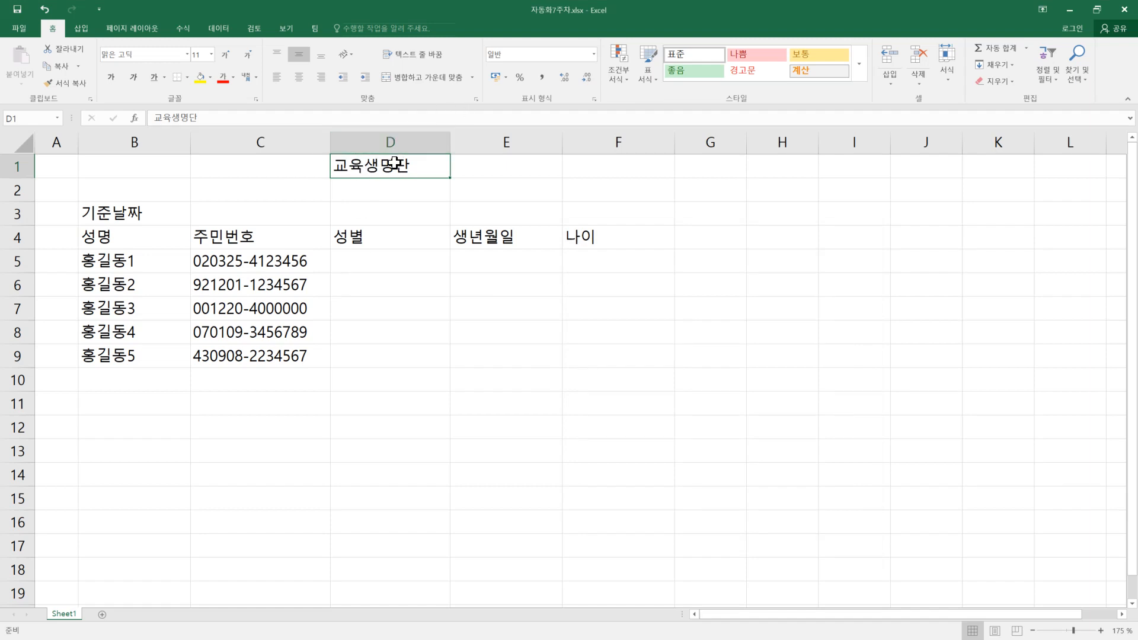
# Step: Insert an empty column before the 성별 column D
pyautogui.click(240, 258)
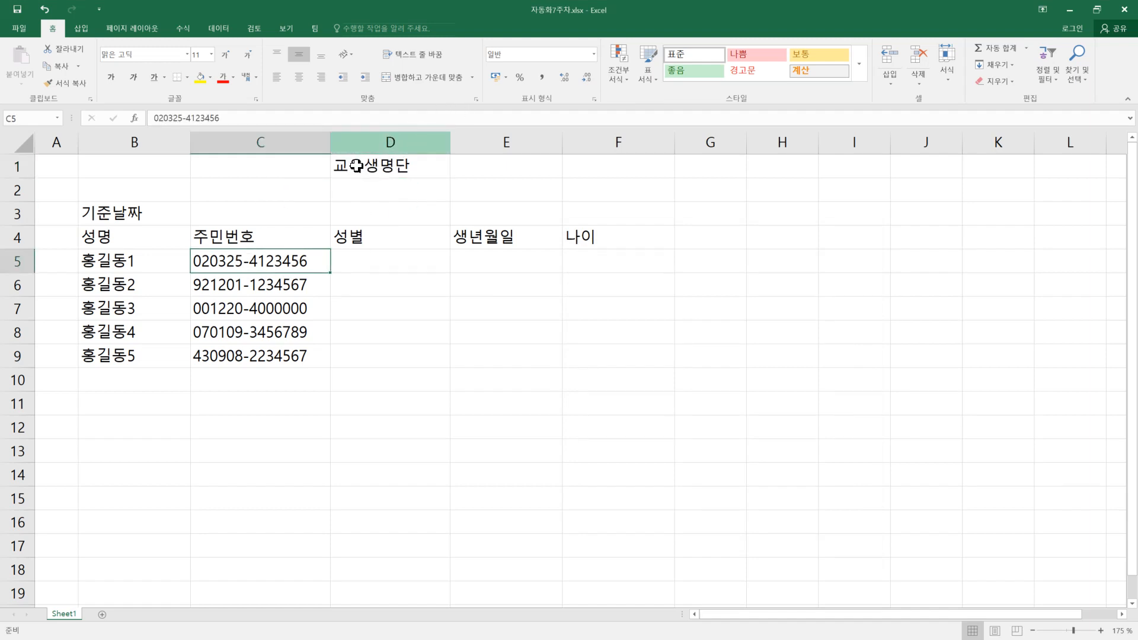
pyautogui.click(380, 260)
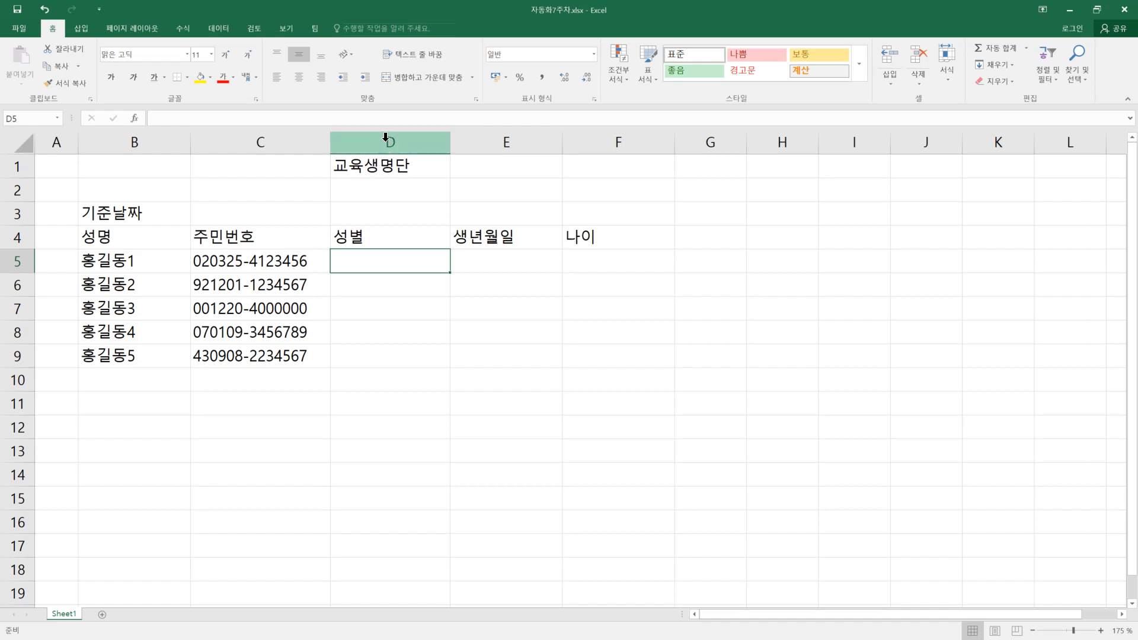
pyautogui.click(386, 137)
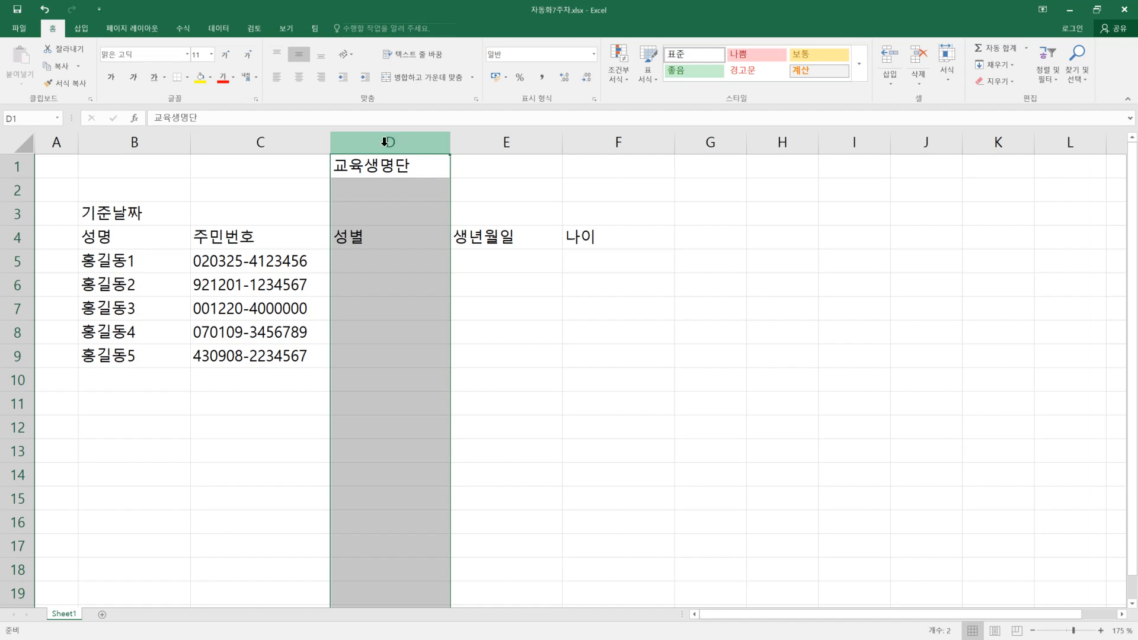
pyautogui.rightClick(385, 144)
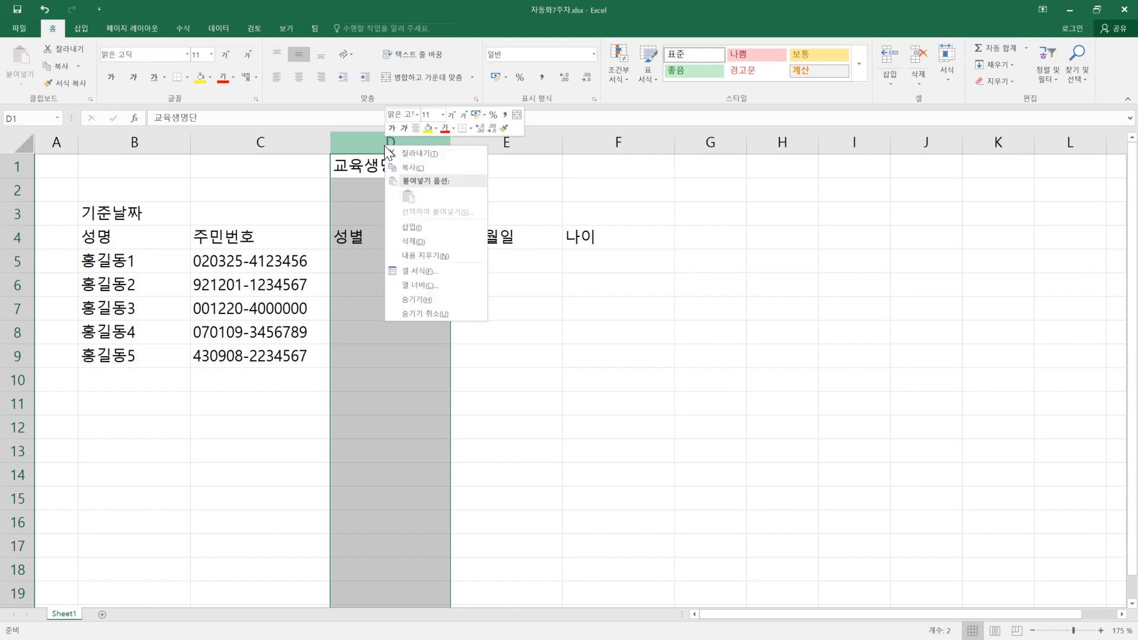
pyautogui.click(421, 229)
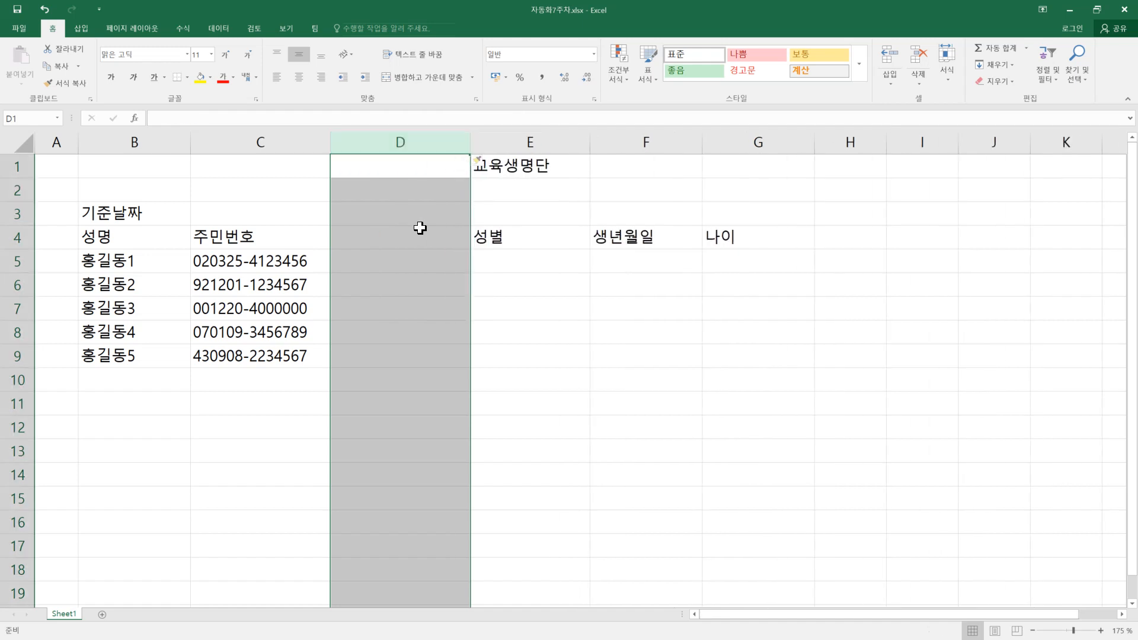
# Step: Copy the 성별 header from E4 into the empty header cell D4 by filling
pyautogui.click(377, 242)
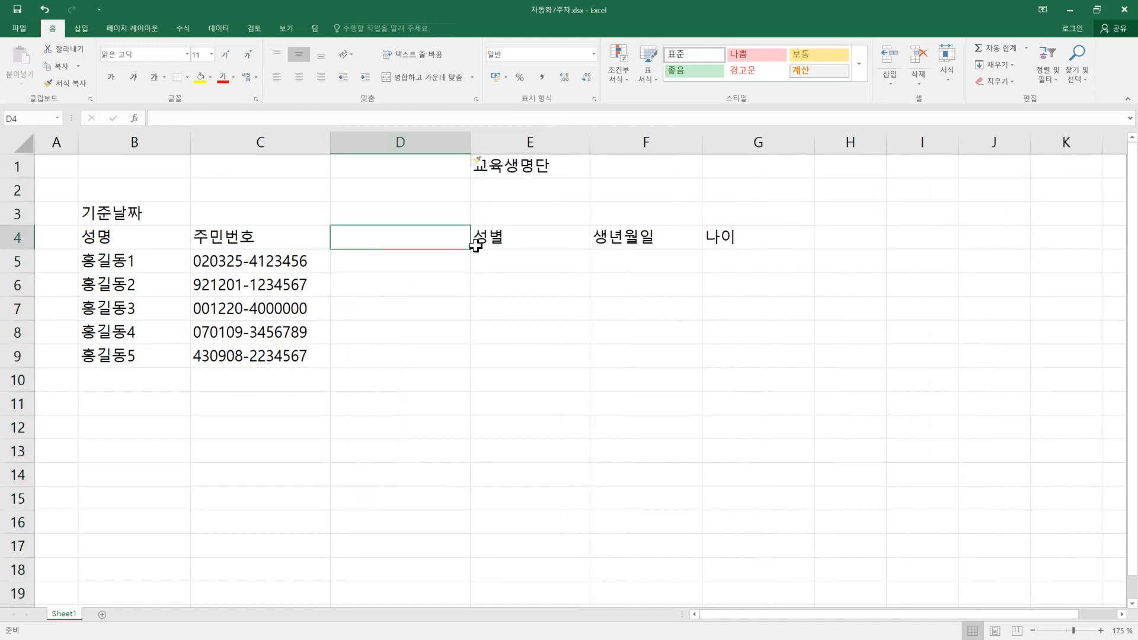
pyautogui.click(496, 238)
pyautogui.moveTo(590, 248); pyautogui.dragTo(363, 243)
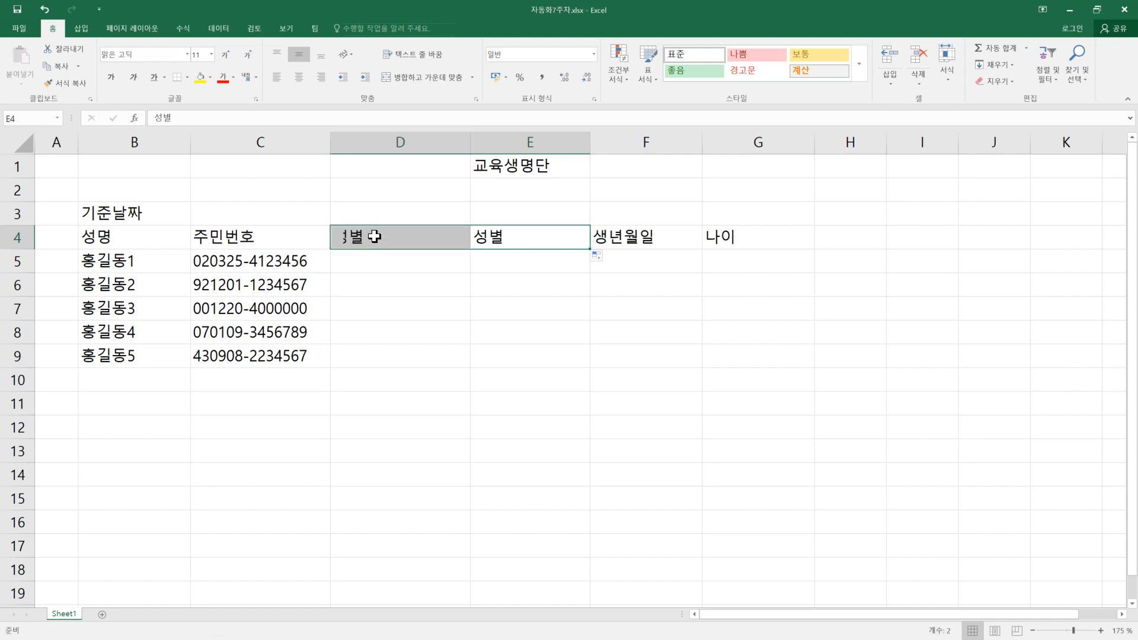
pyautogui.click(379, 235)
pyautogui.click(501, 234)
pyautogui.click(386, 235)
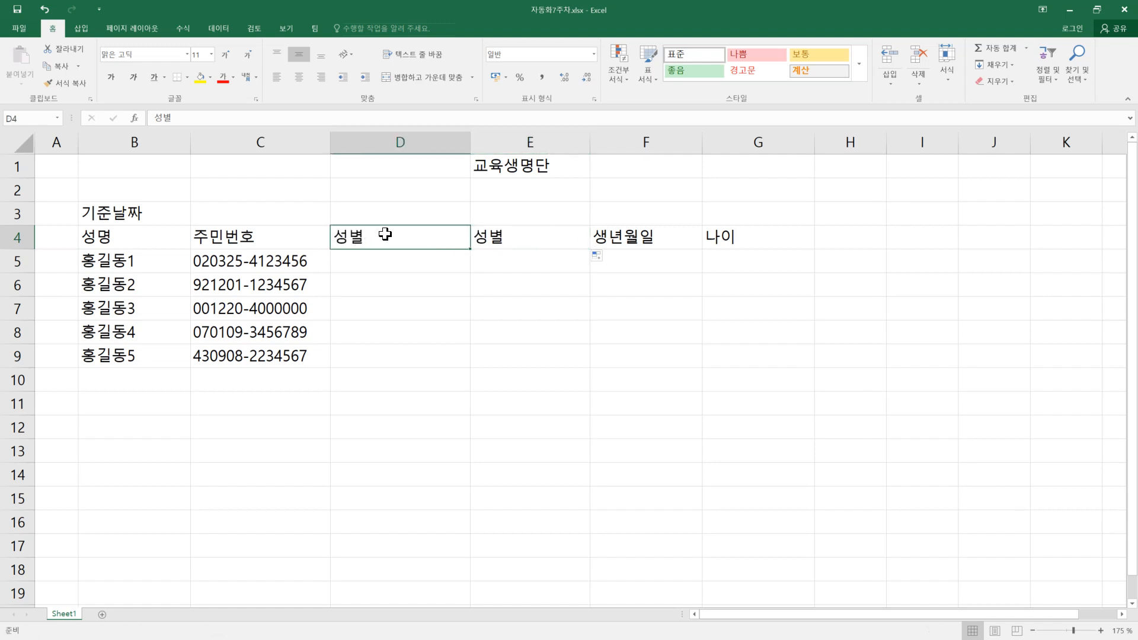
# Step: Fill the 주민번호 header from C4 into D4 of the inserted column
pyautogui.click(276, 237)
pyautogui.moveTo(334, 246); pyautogui.dragTo(421, 247)
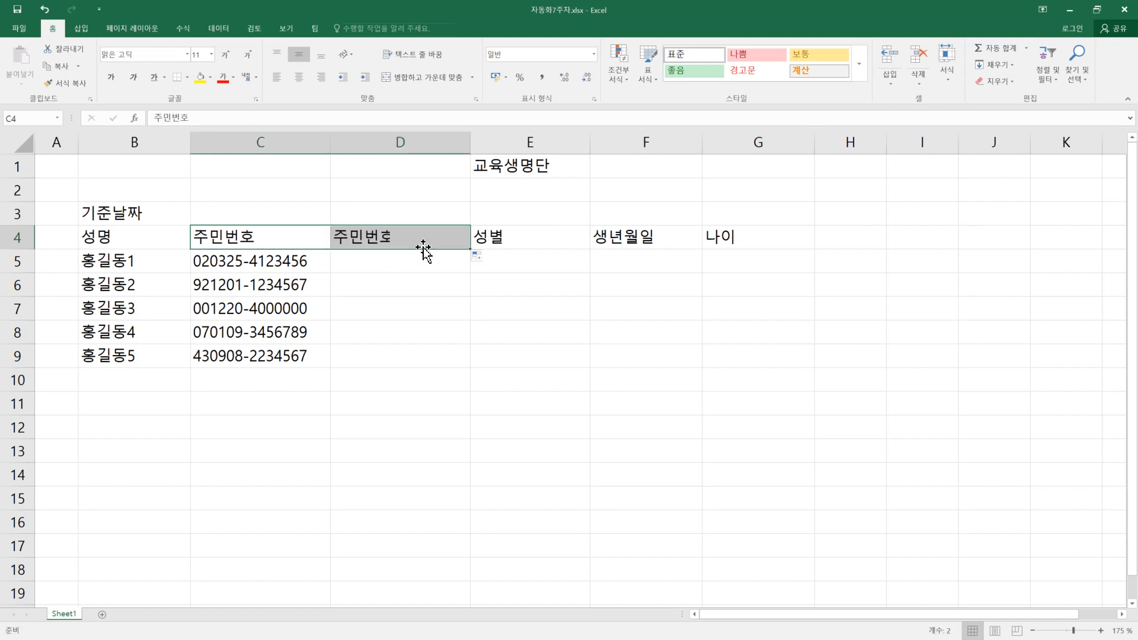
pyautogui.click(427, 274)
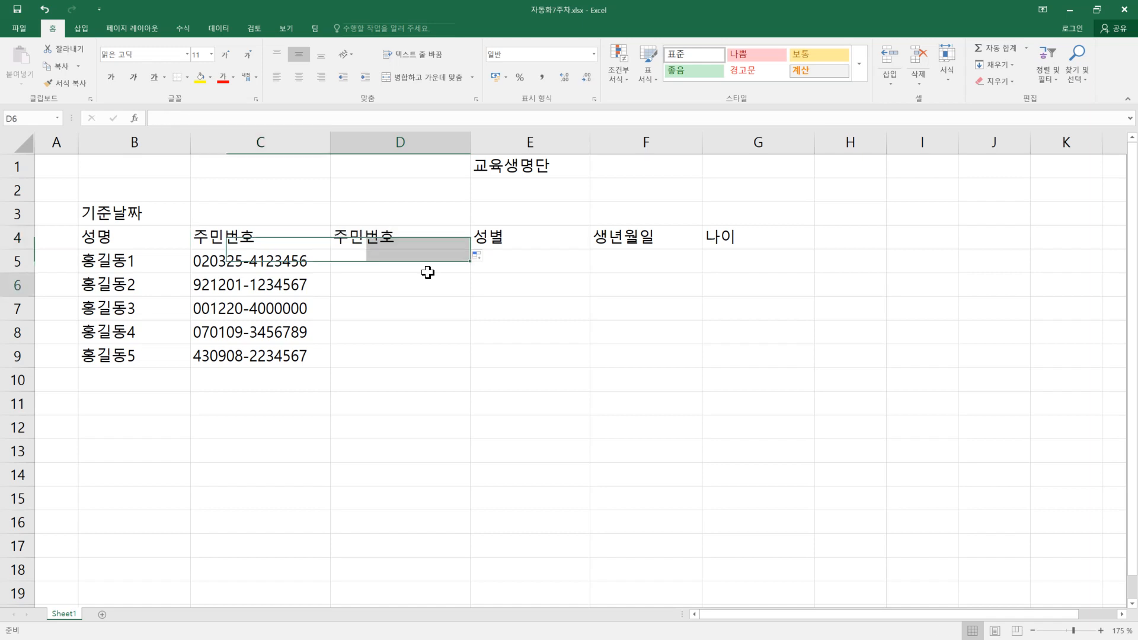
pyautogui.click(389, 238)
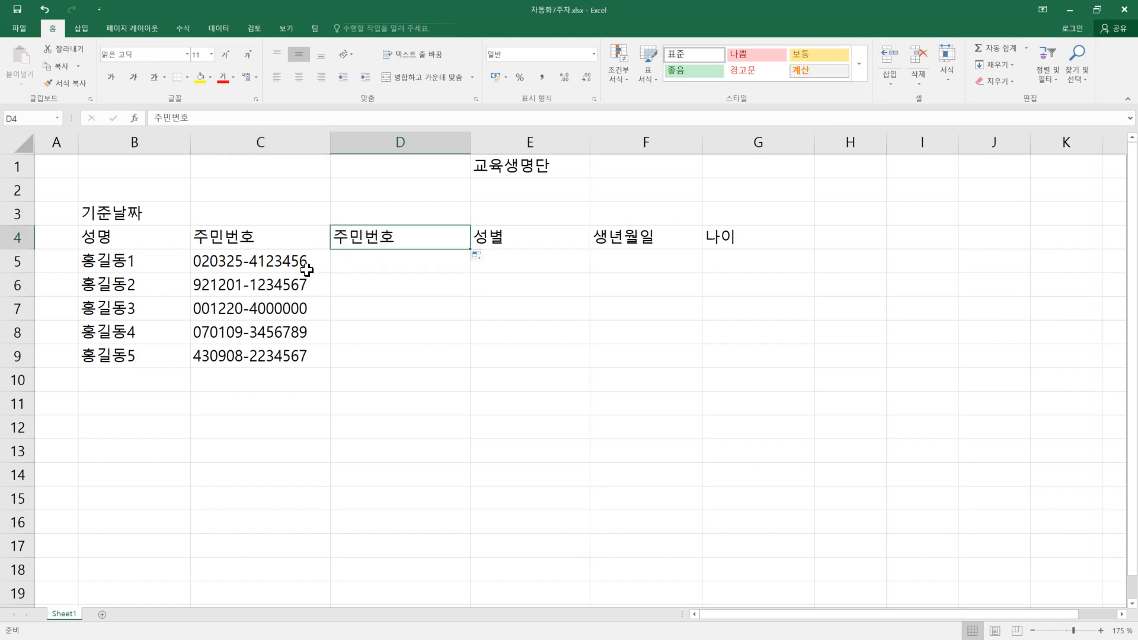
# Step: Enter the first person's resident number in D5 with the last six digits as asterisks, and flash-fill the masked pattern through D9
pyautogui.click(256, 261)
pyautogui.moveTo(257, 261); pyautogui.dragTo(259, 355)
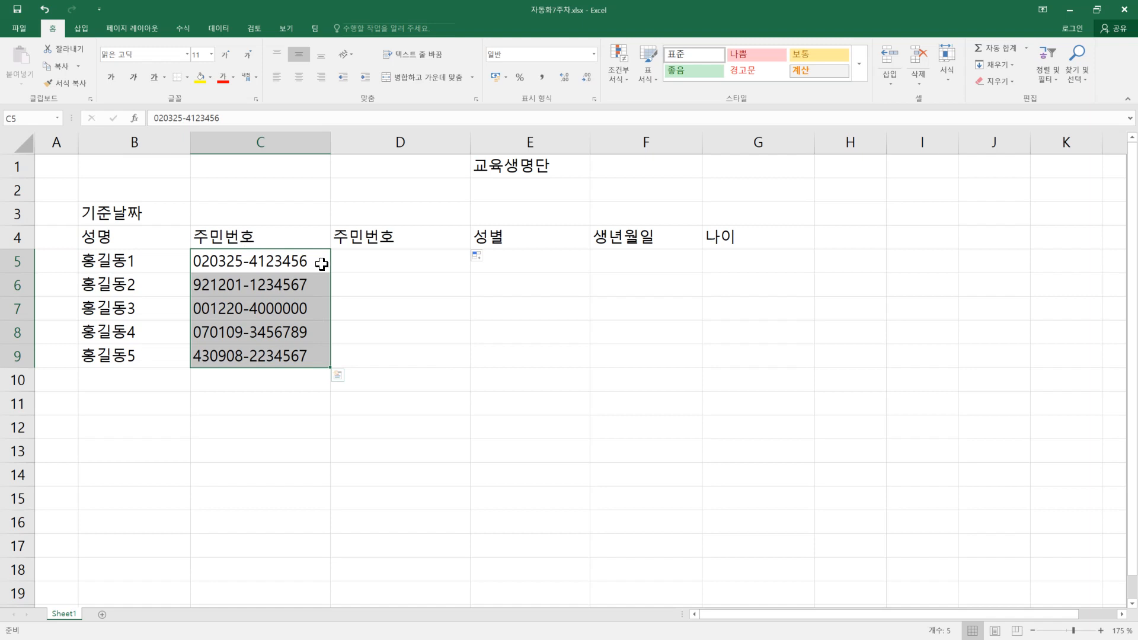
pyautogui.moveTo(254, 254); pyautogui.dragTo(262, 355)
pyautogui.click(375, 259)
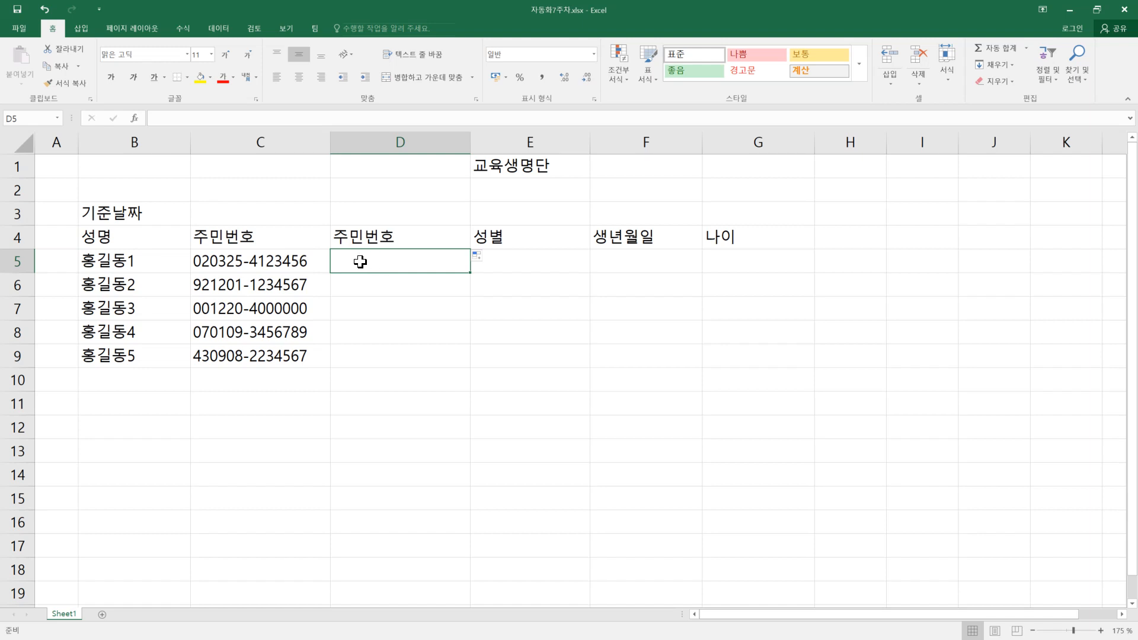
pyautogui.write('02')
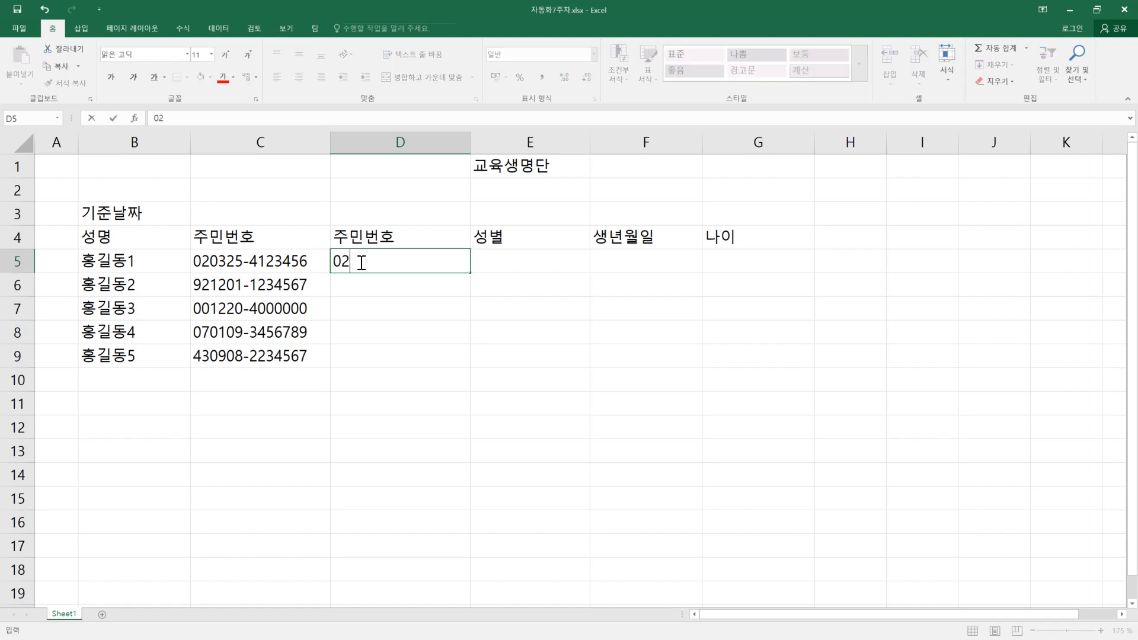
pyautogui.write('0325-4')
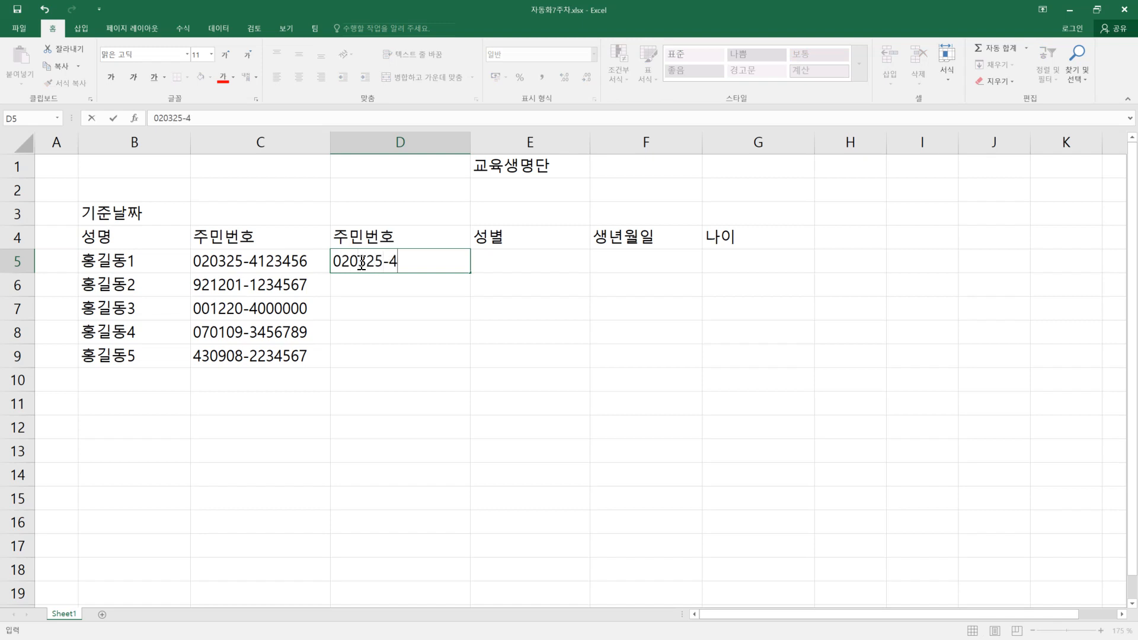
pyautogui.write('******')
pyautogui.press('Return')
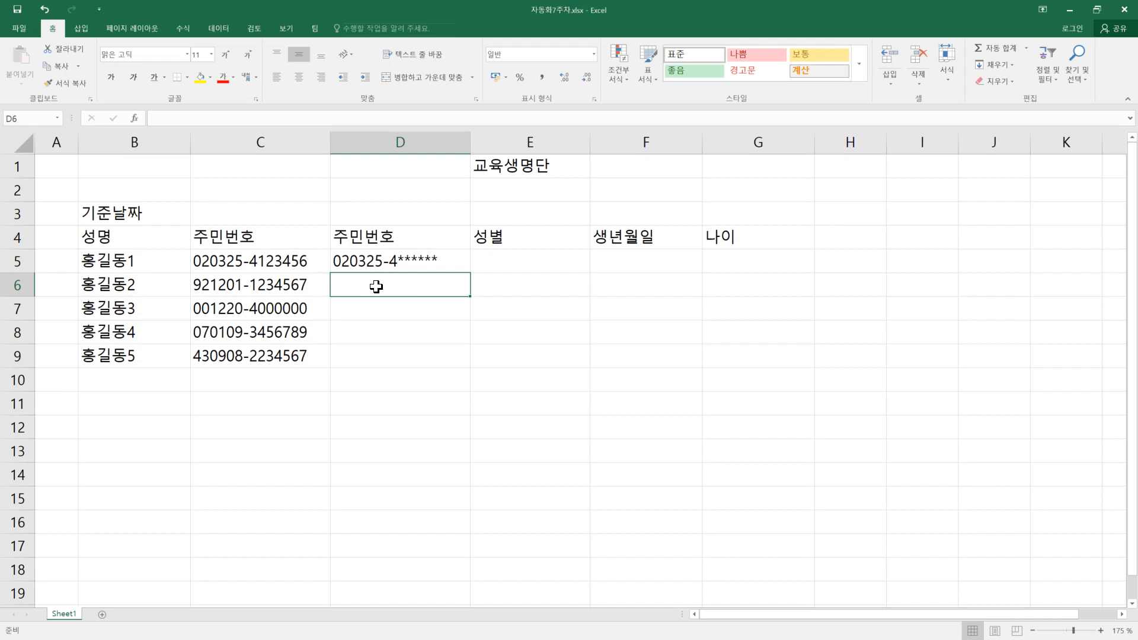
pyautogui.write('921201-1******')
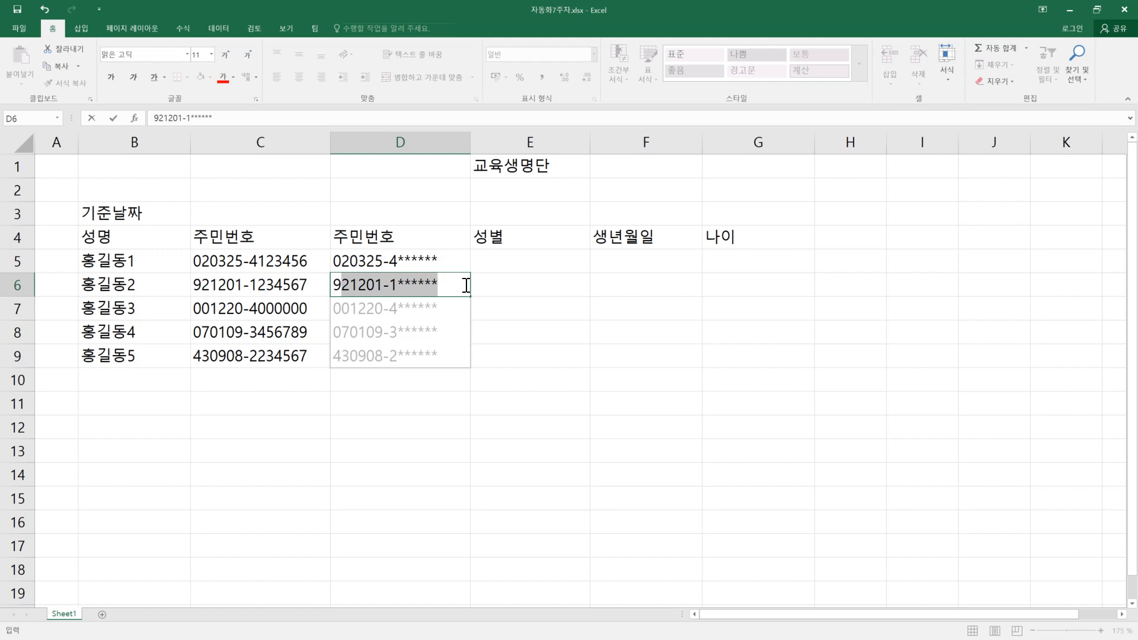
pyautogui.press('Return')
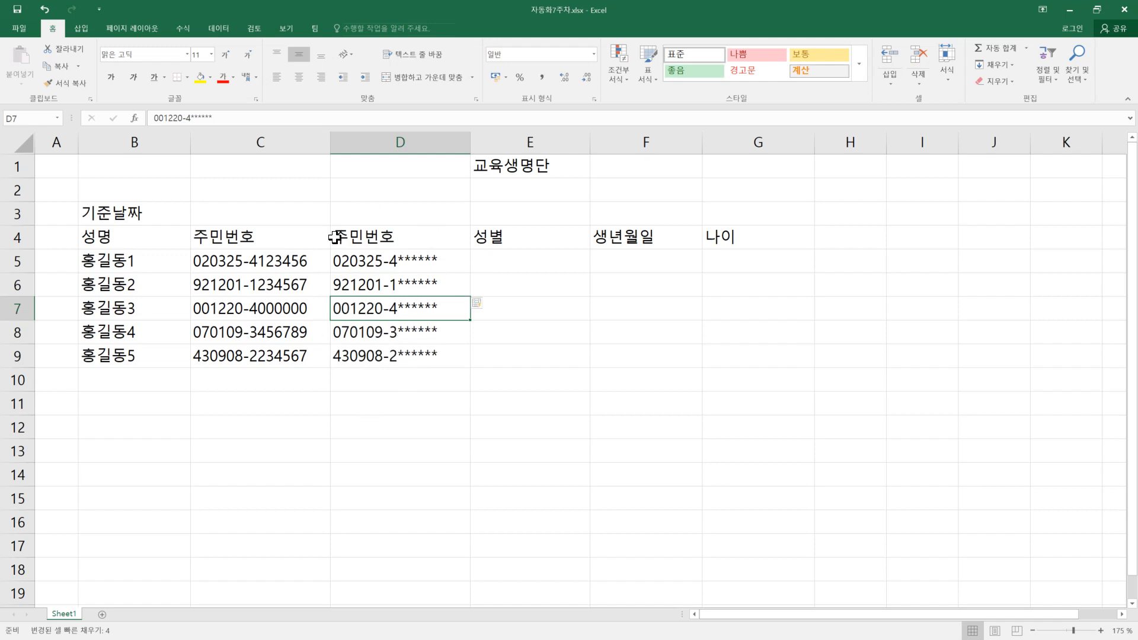
# Step: Hide column C, which holds the unmasked resident numbers
pyautogui.click(283, 141)
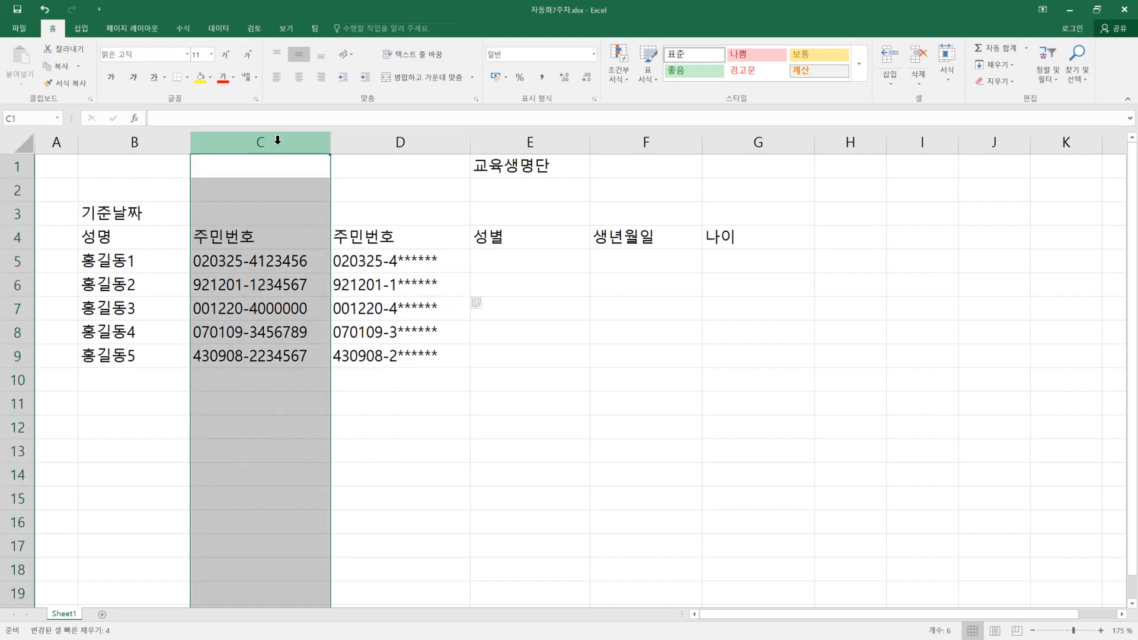
pyautogui.rightClick(279, 143)
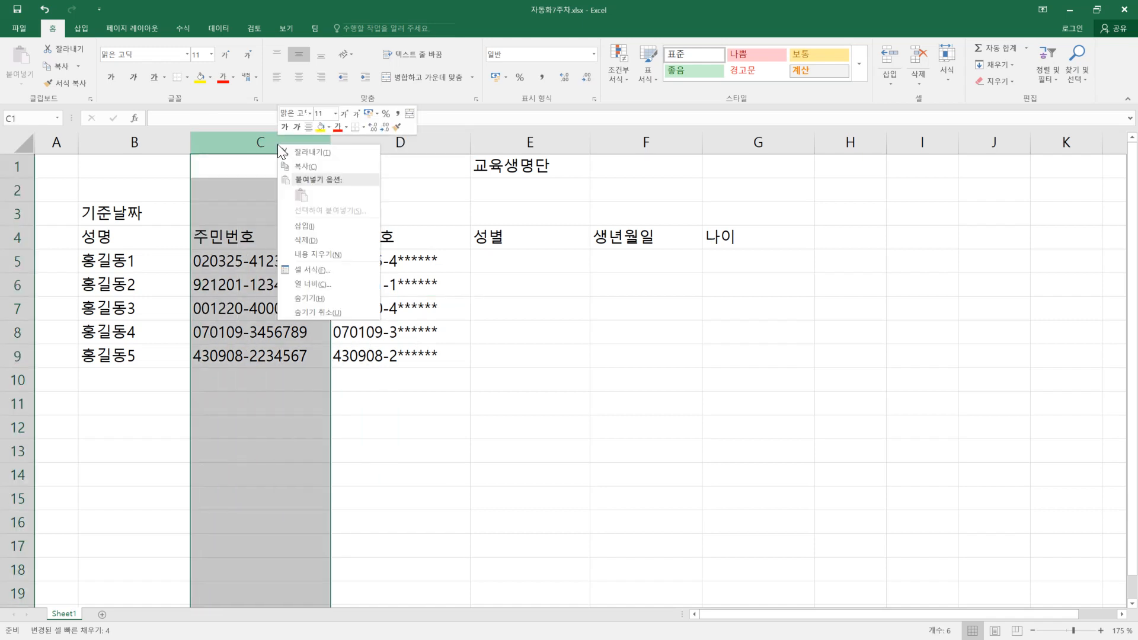
pyautogui.click(329, 298)
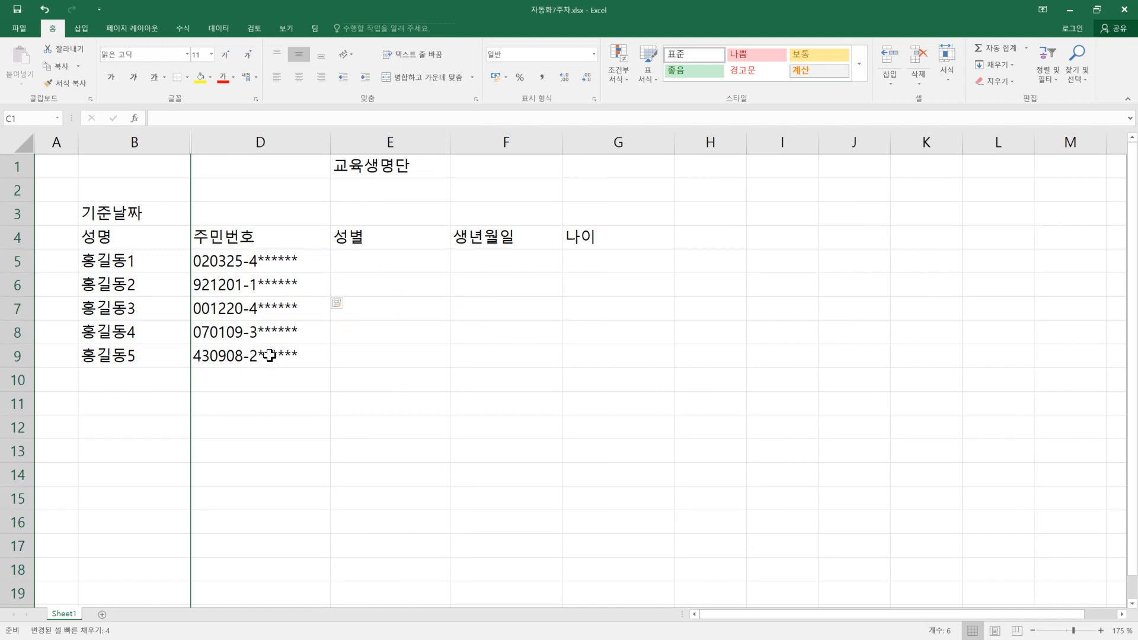
pyautogui.click(270, 382)
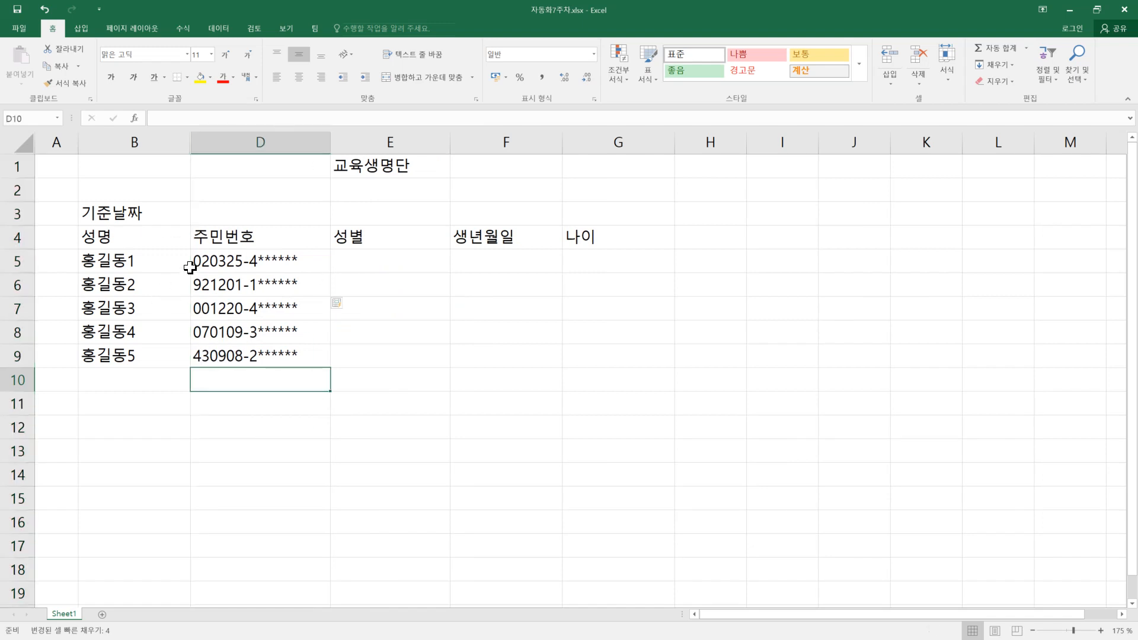
pyautogui.click(272, 259)
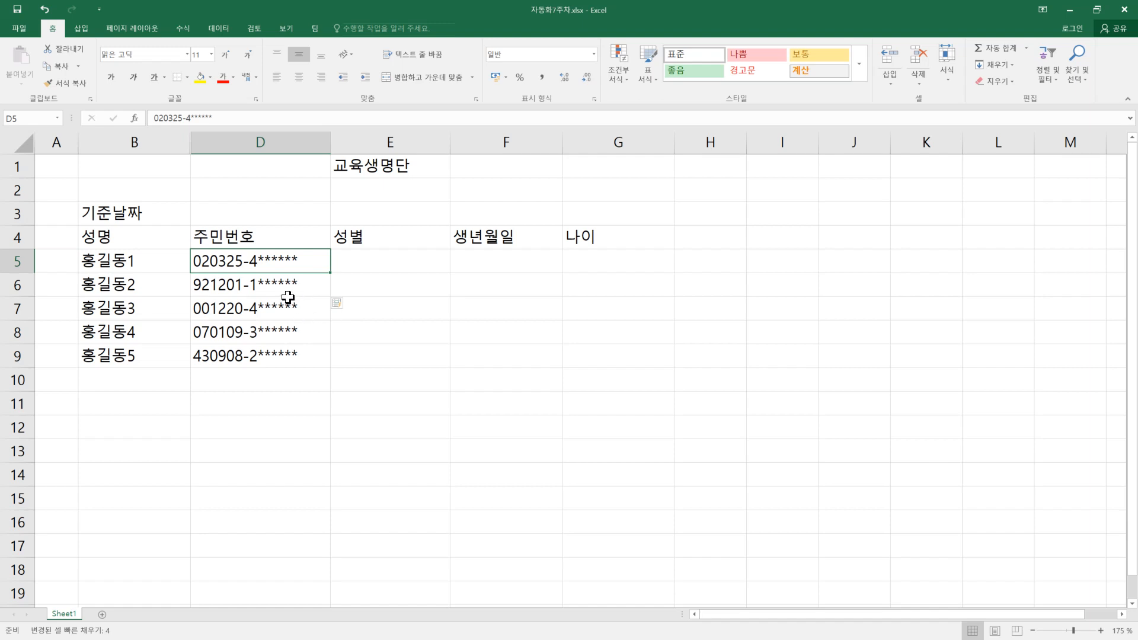
# Step: Format the 교육생명단 title in E1 with font size 16, a yellow fill and bold text
pyautogui.click(383, 167)
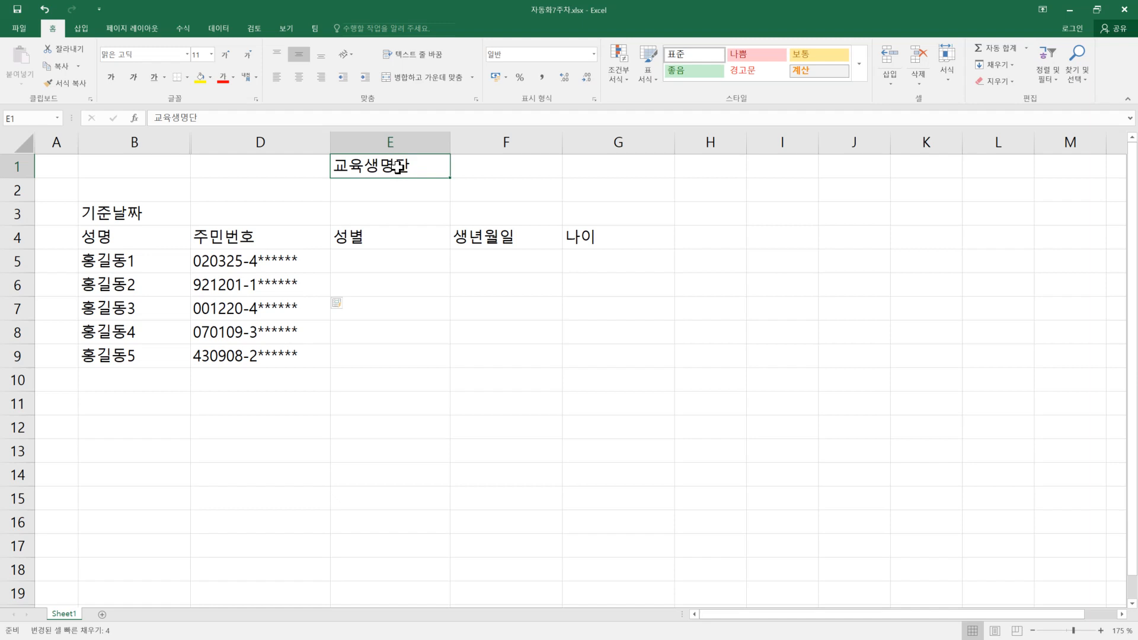
pyautogui.rightClick(397, 167)
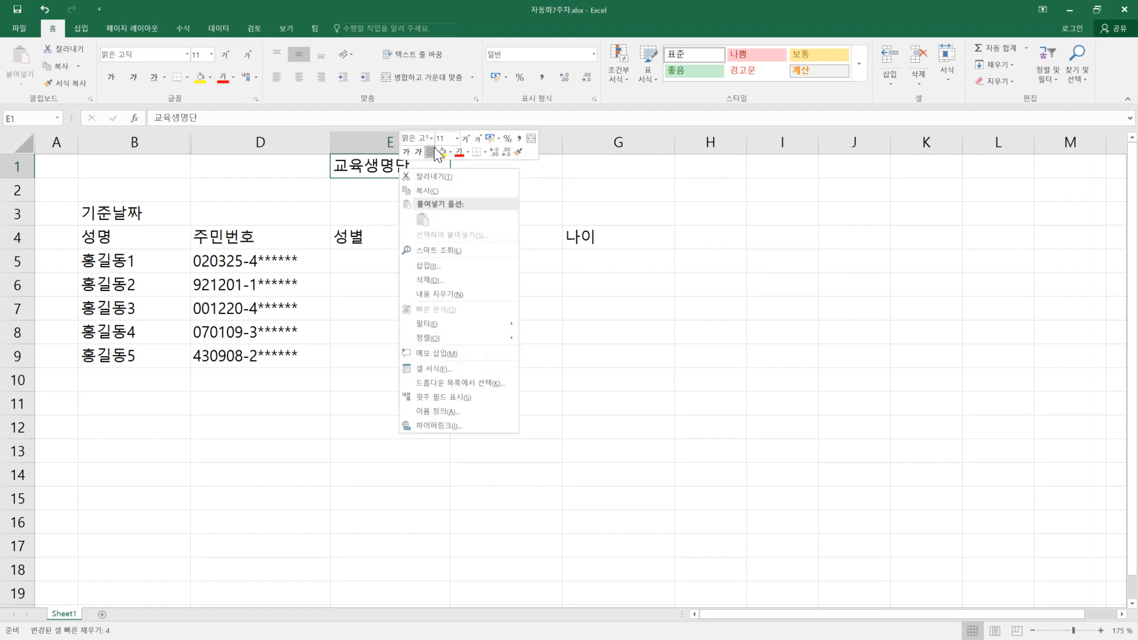
pyautogui.click(464, 139)
pyautogui.click(464, 139)
pyautogui.click(464, 139)
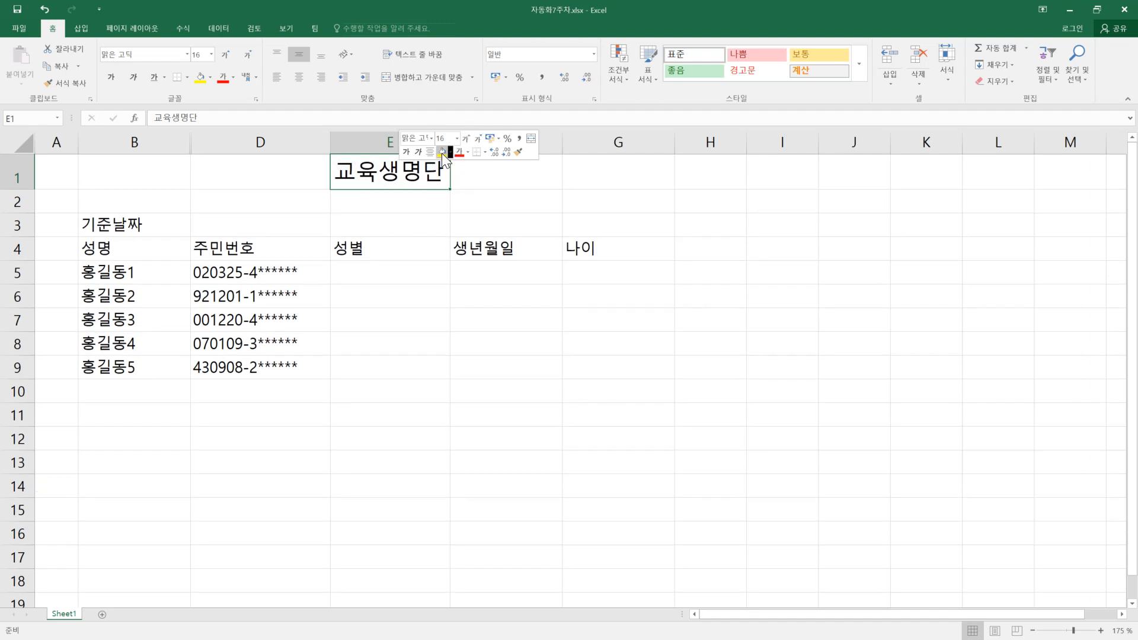
pyautogui.click(442, 152)
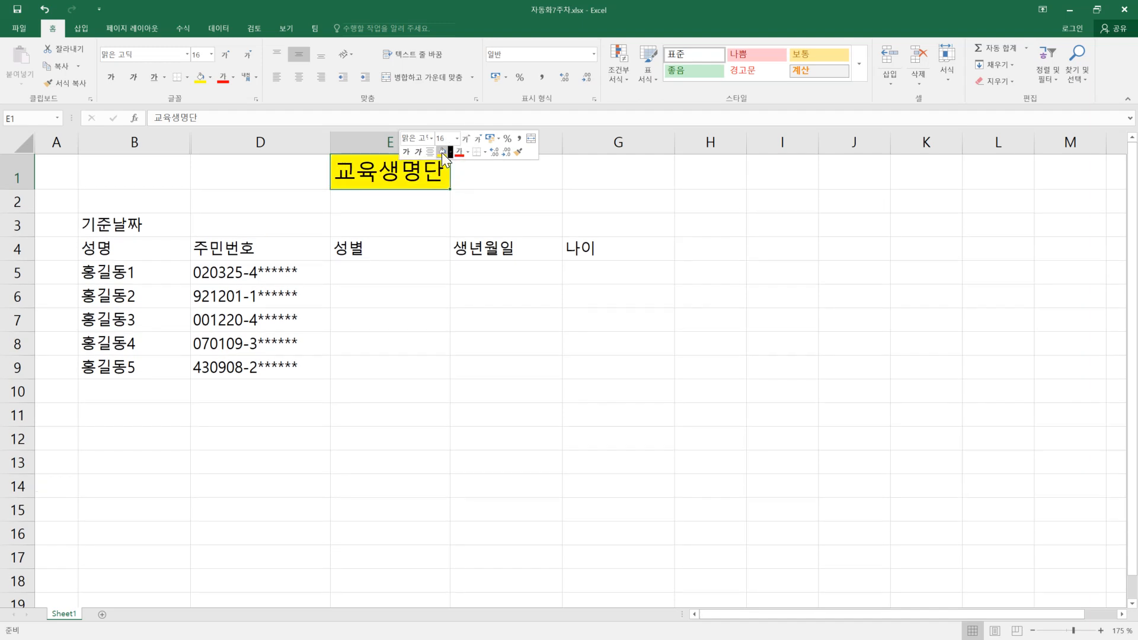
pyautogui.click(406, 153)
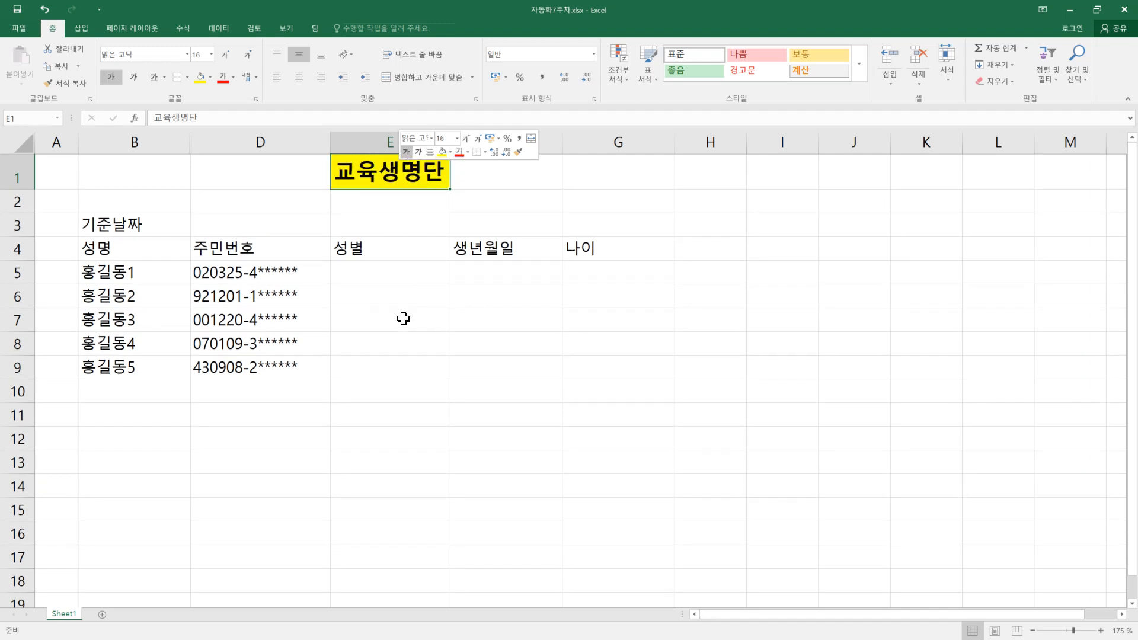
# Step: Center the header cells B4:G4 and make them bold
pyautogui.moveTo(135, 249); pyautogui.dragTo(582, 246)
pyautogui.click(298, 78)
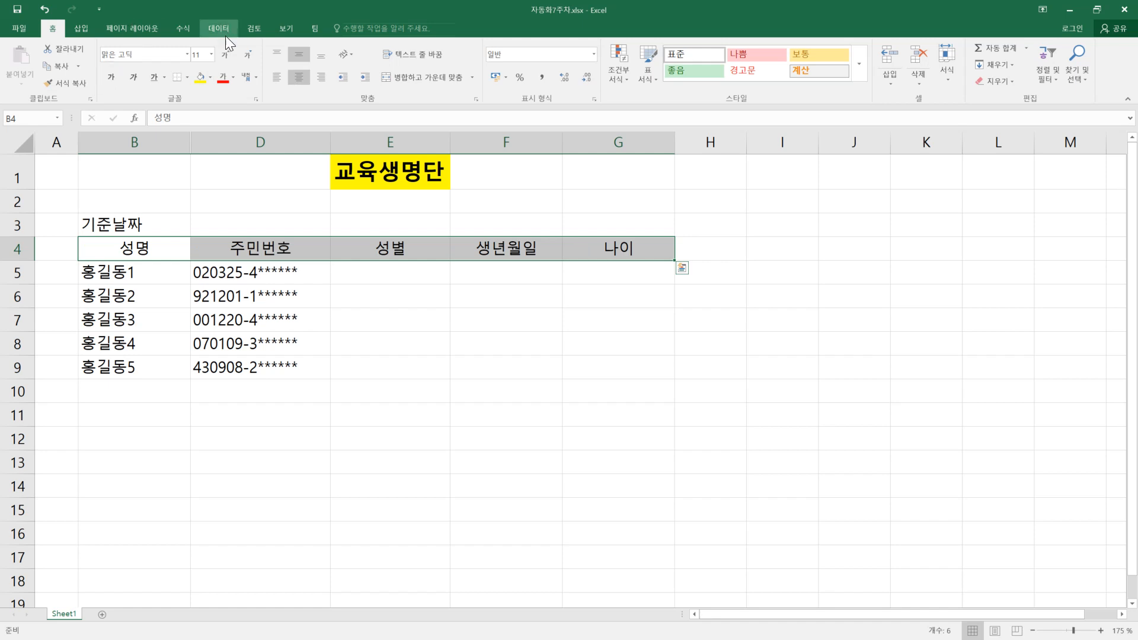
pyautogui.click(110, 78)
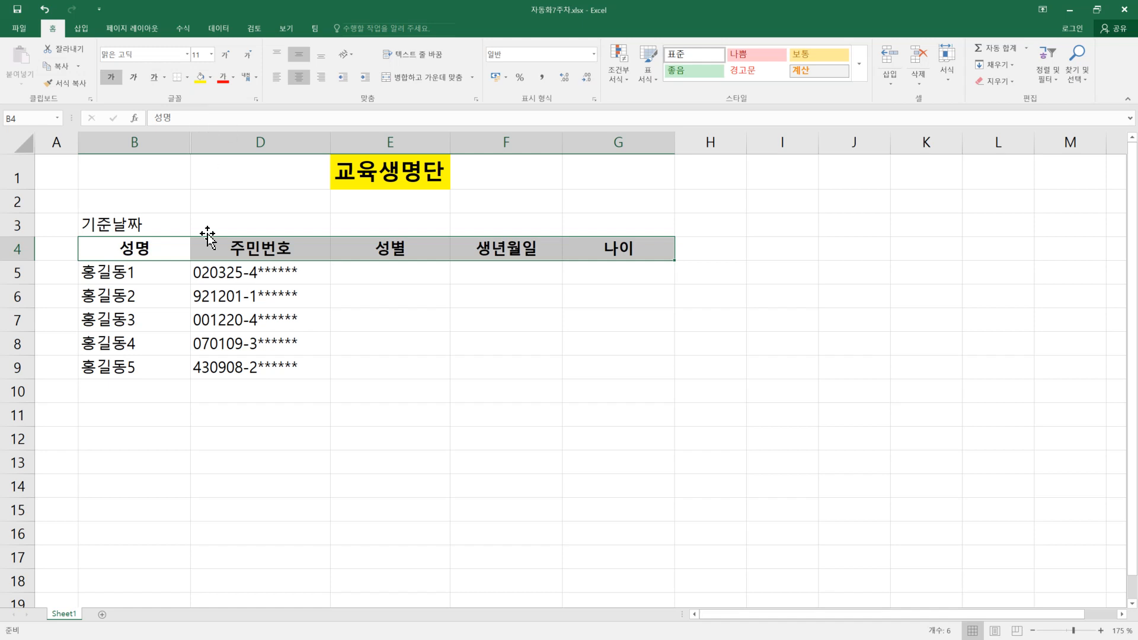
# Step: Apply all borders to the roster table B4:G9
pyautogui.moveTo(97, 242); pyautogui.dragTo(590, 367)
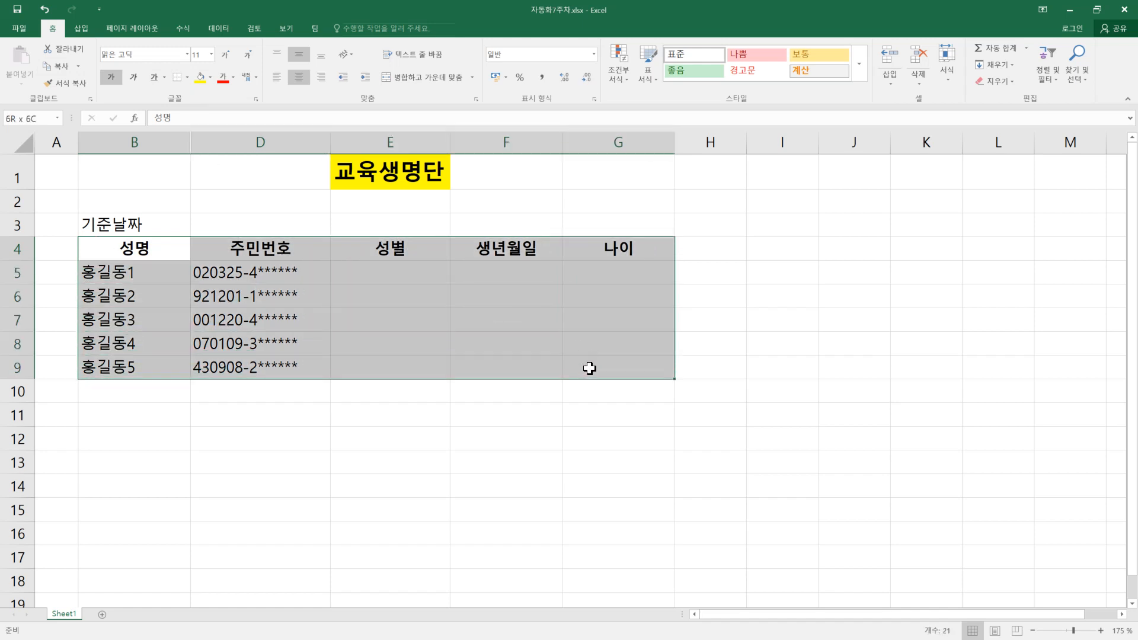
pyautogui.click(187, 77)
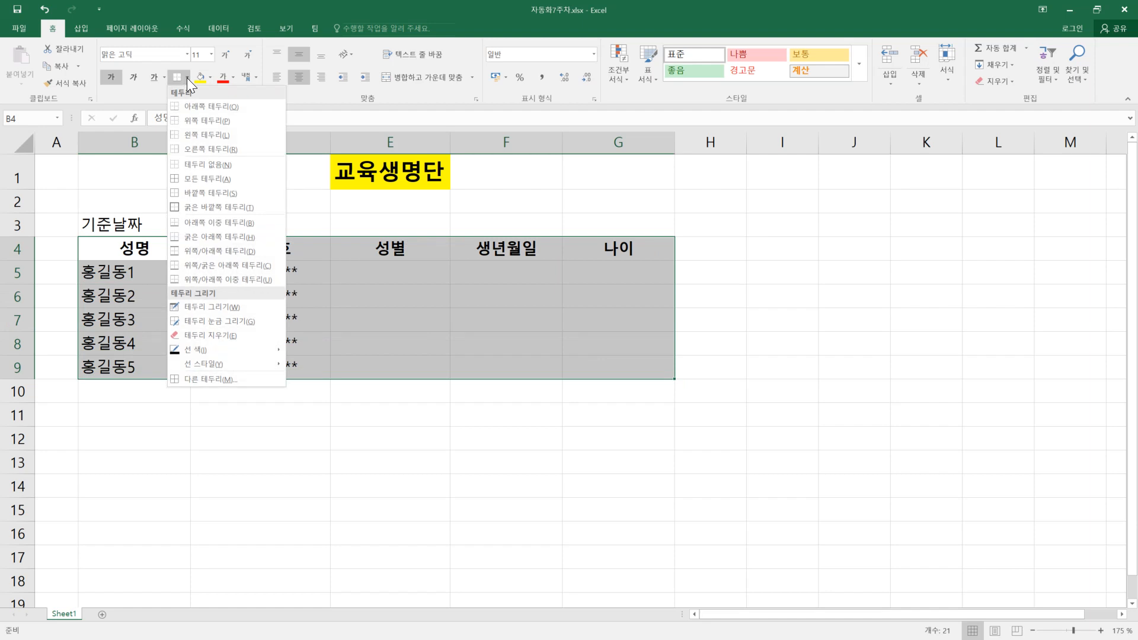
pyautogui.click(215, 178)
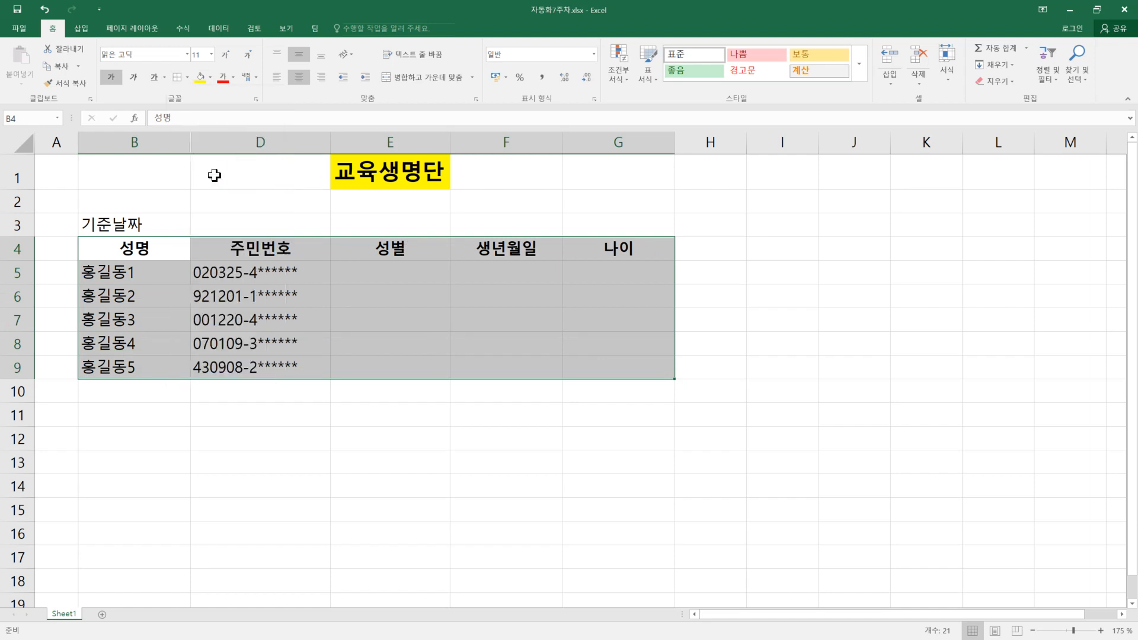
pyautogui.rightClick(488, 303)
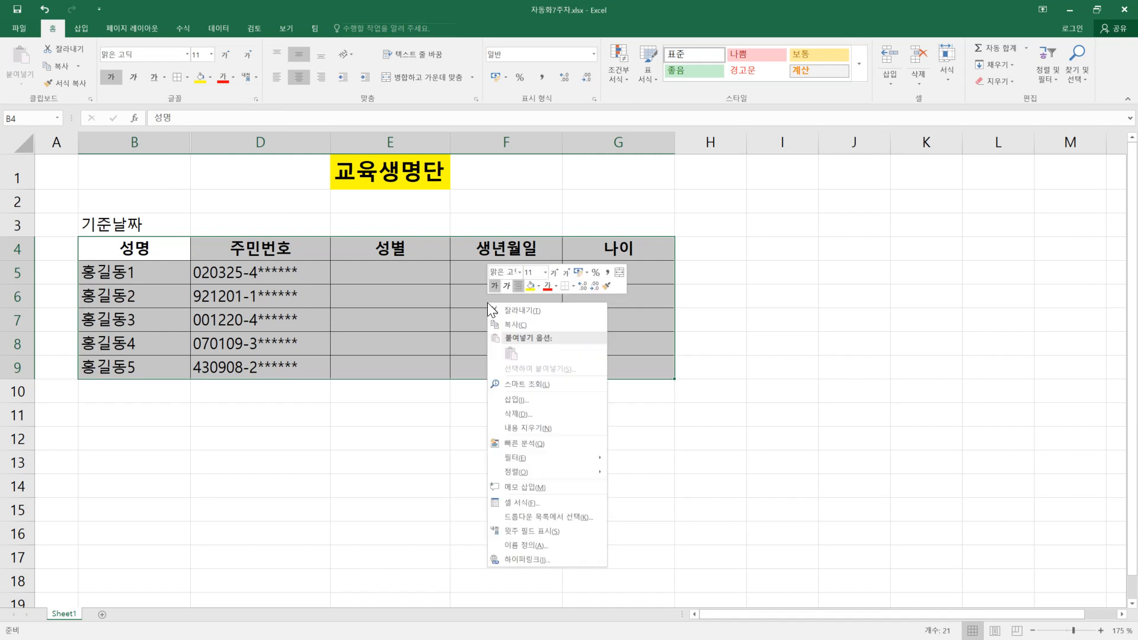
pyautogui.click(547, 503)
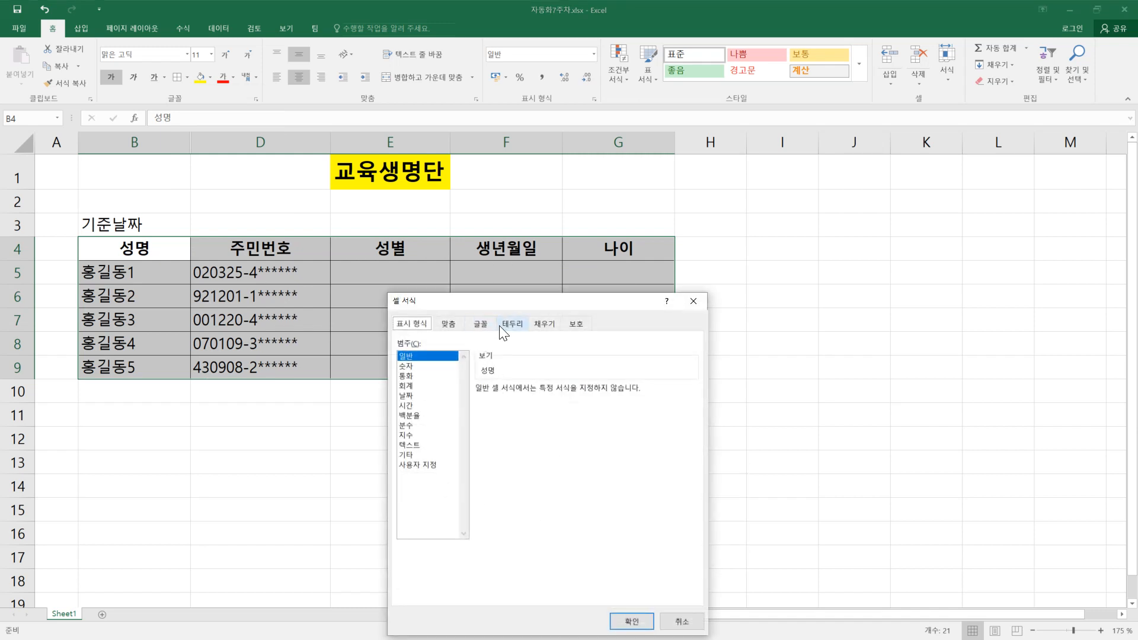
pyautogui.click(505, 330)
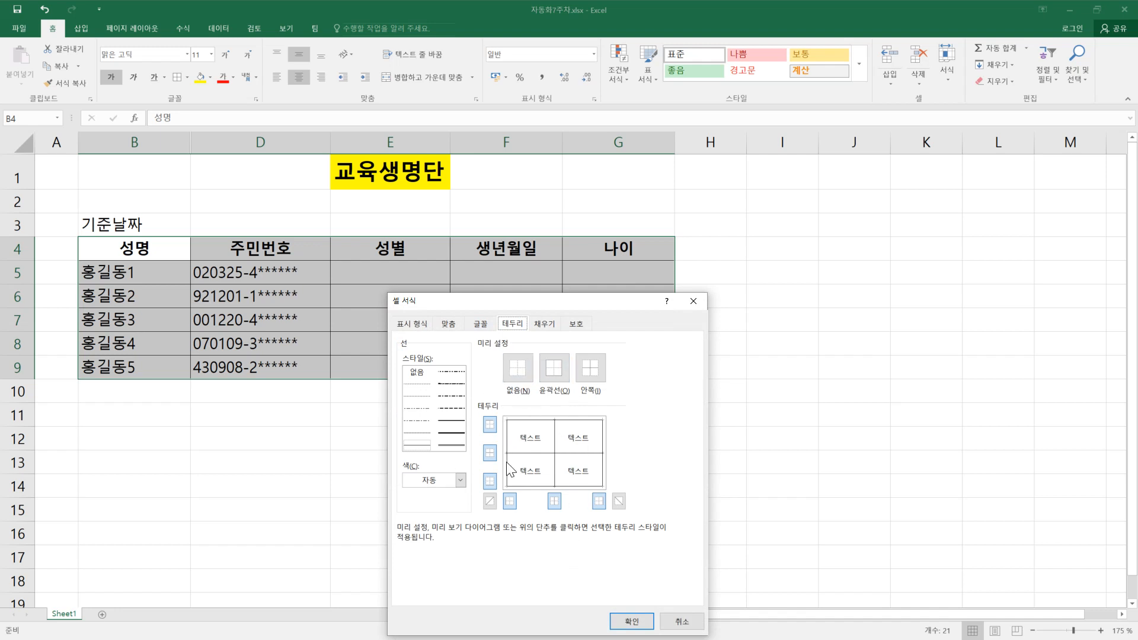
pyautogui.click(682, 621)
pyautogui.click(623, 488)
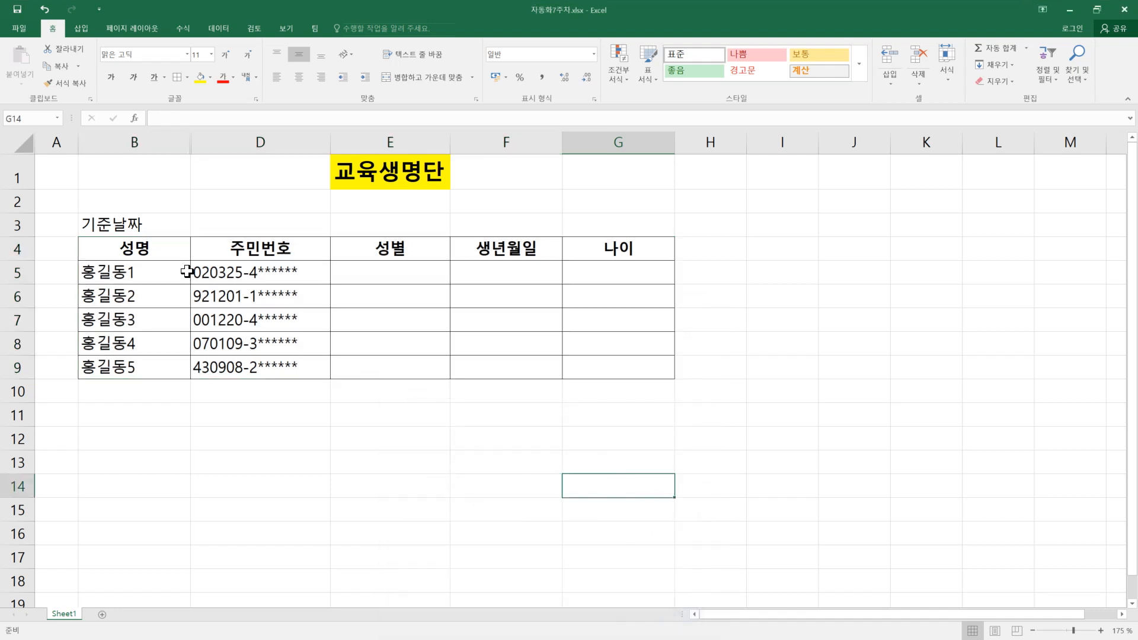
# Step: Check the 기준날짜 cell in the PDF sample, return to Excel and enter 2000-1-2 in D3
pyautogui.click(259, 226)
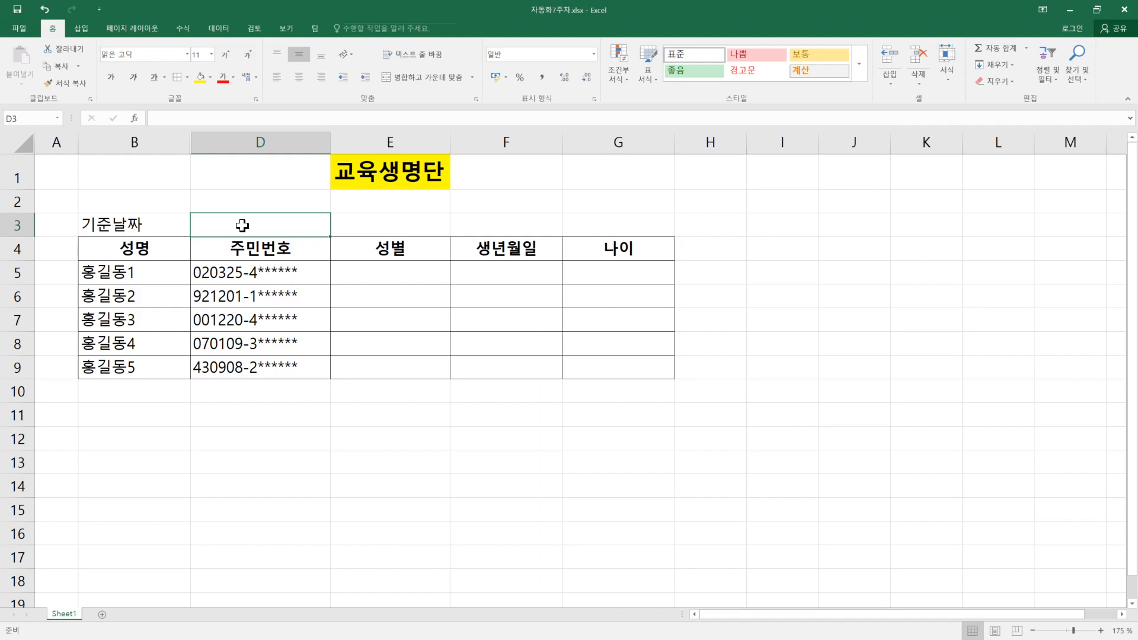
pyautogui.hotkey('alt', 'Tab')
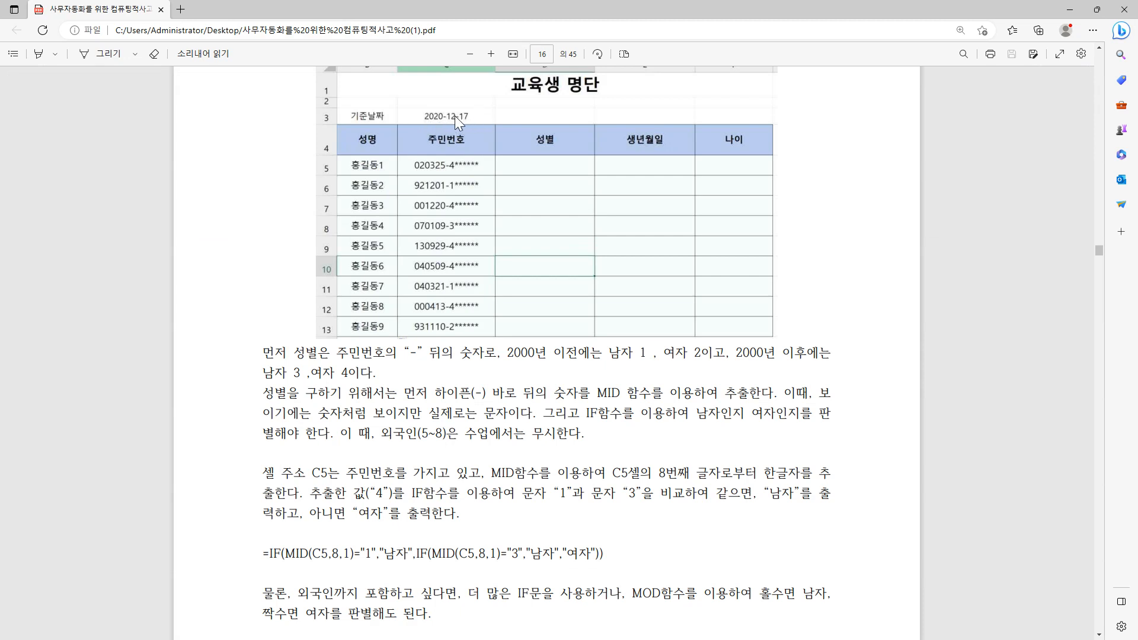
pyautogui.hotkey('alt', 'Tab')
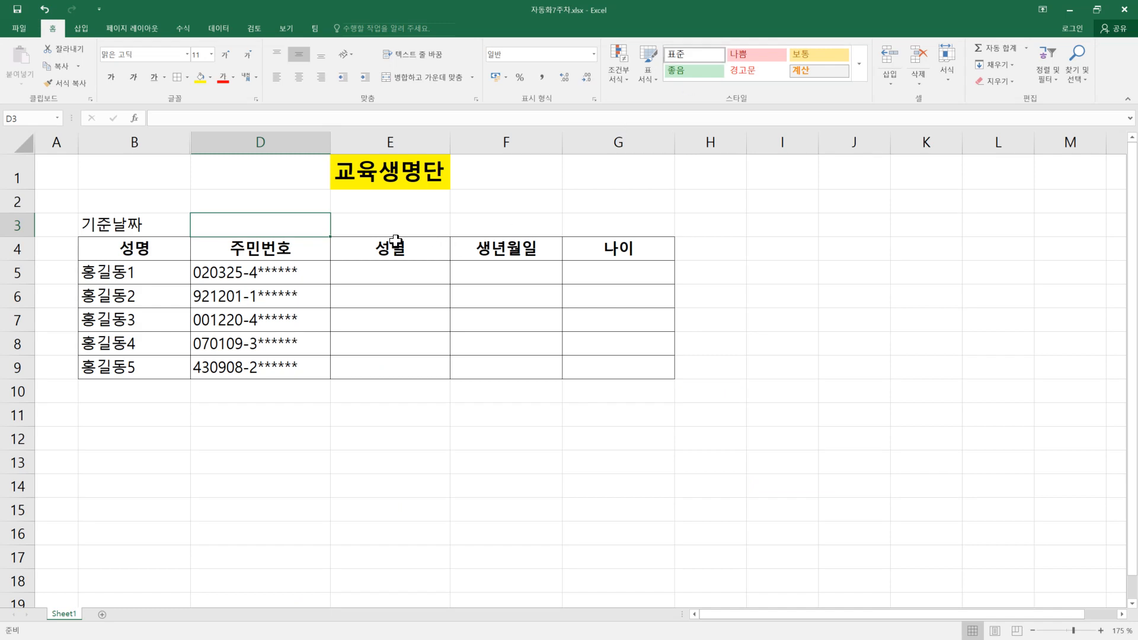
pyautogui.write('200')
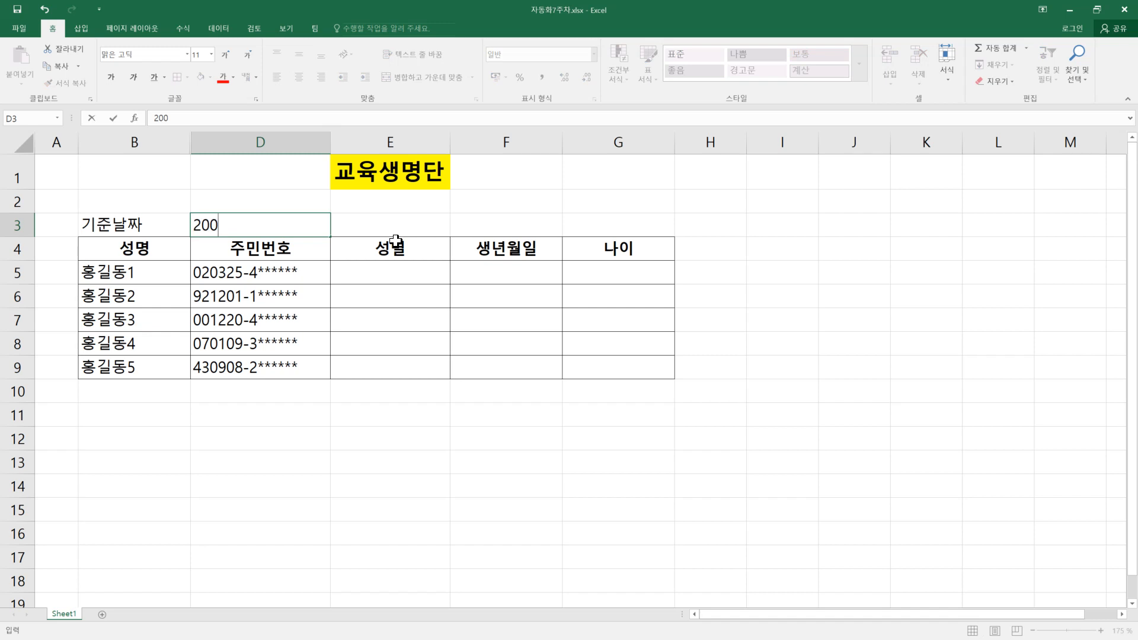
pyautogui.write('0-1-2')
pyautogui.press('Return')
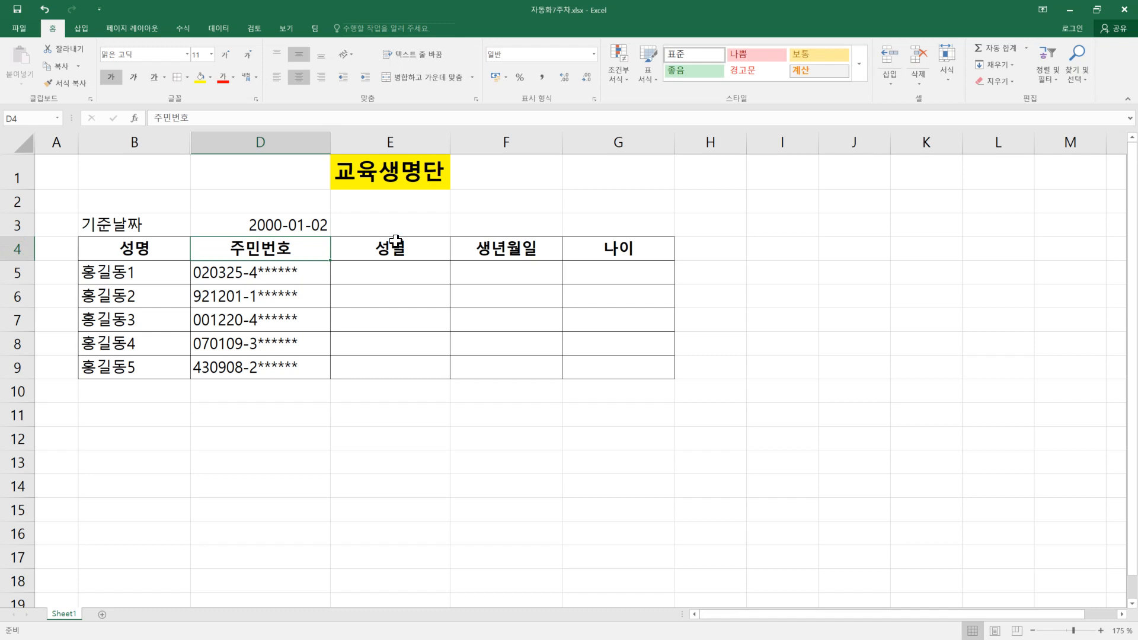
# Step: Clear the date in D3 and enter 2023-03-28 as the 기준날짜
pyautogui.click(249, 224)
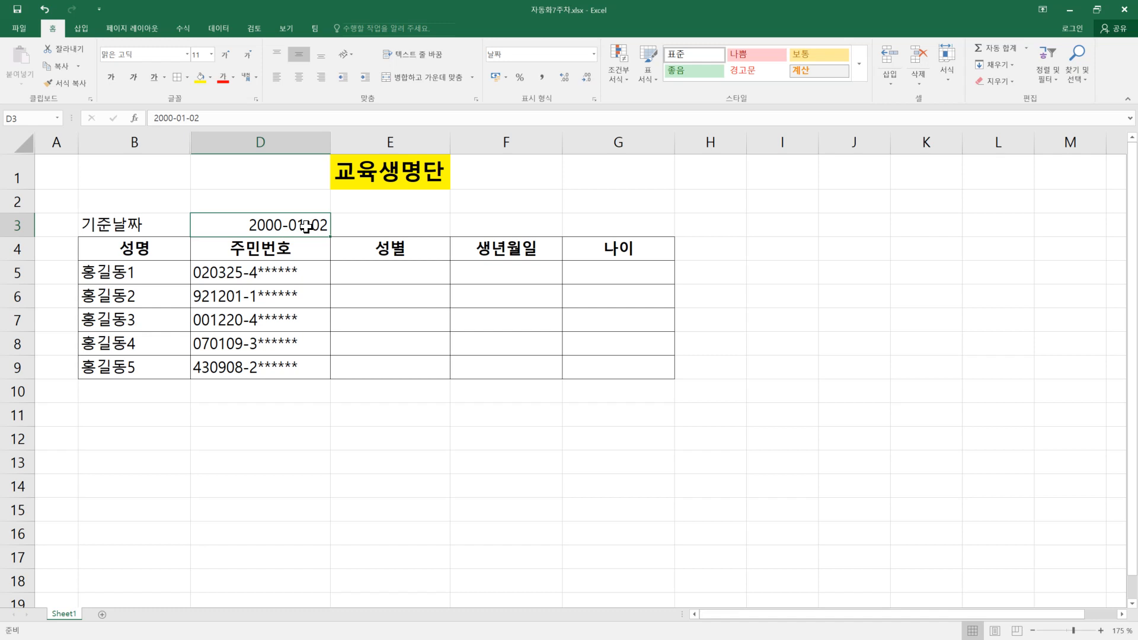
pyautogui.hotkey('ctrl', '`')
pyautogui.press('Delete')
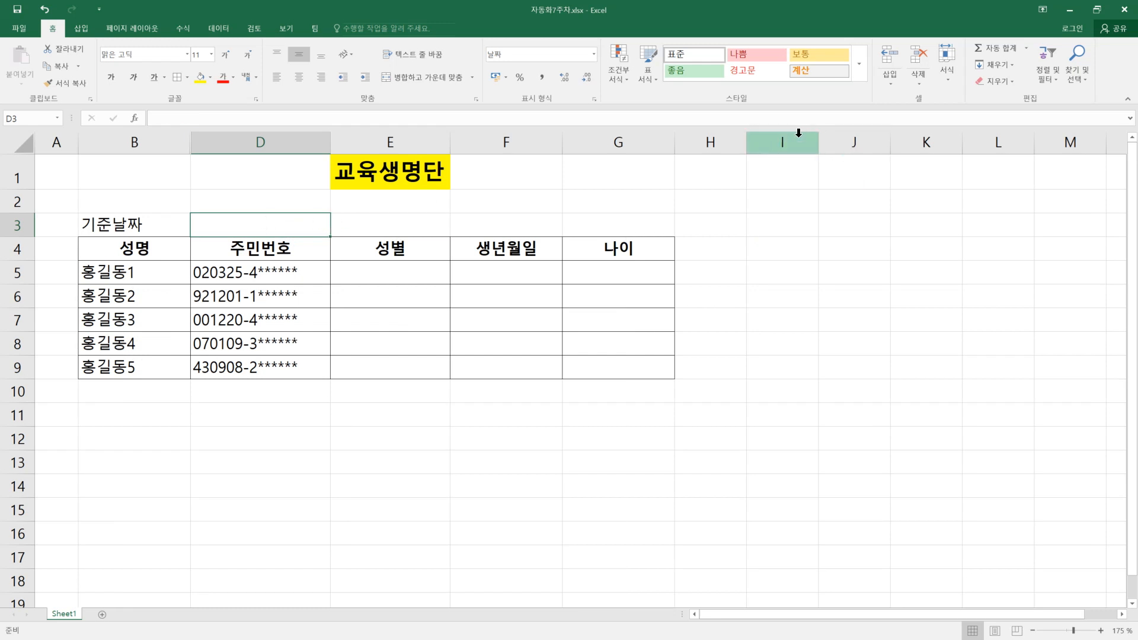
pyautogui.write('2023-03-28')
pyautogui.press('Return')
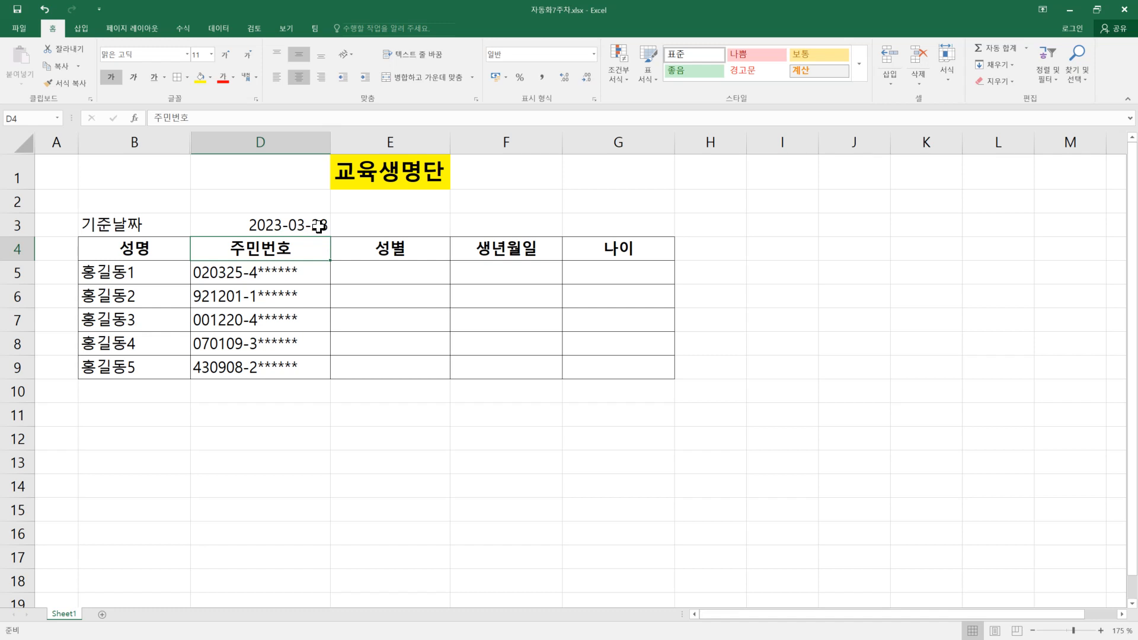
# Step: Insert the TODAY function in E3, beside the typed reference date
pyautogui.click(394, 223)
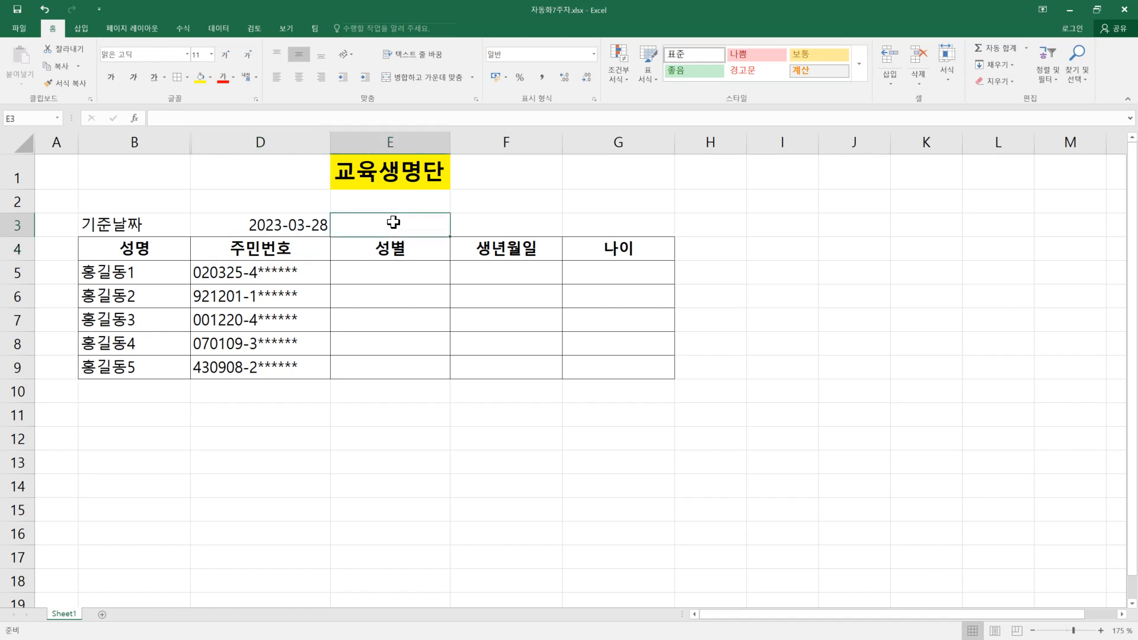
pyautogui.click(183, 30)
pyautogui.click(215, 69)
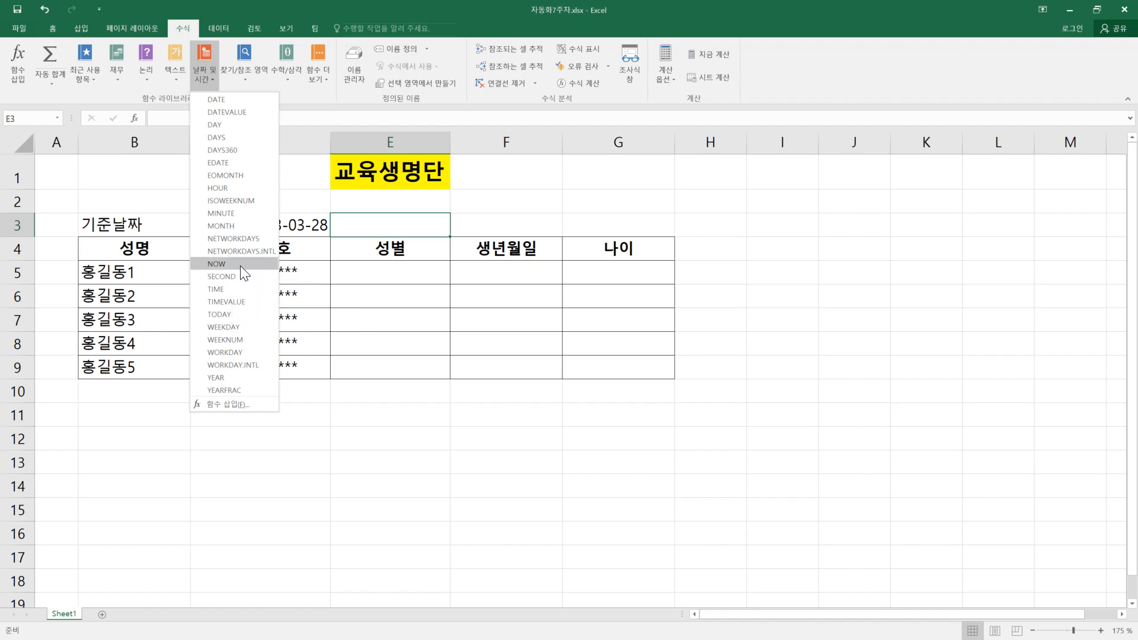
pyautogui.click(233, 314)
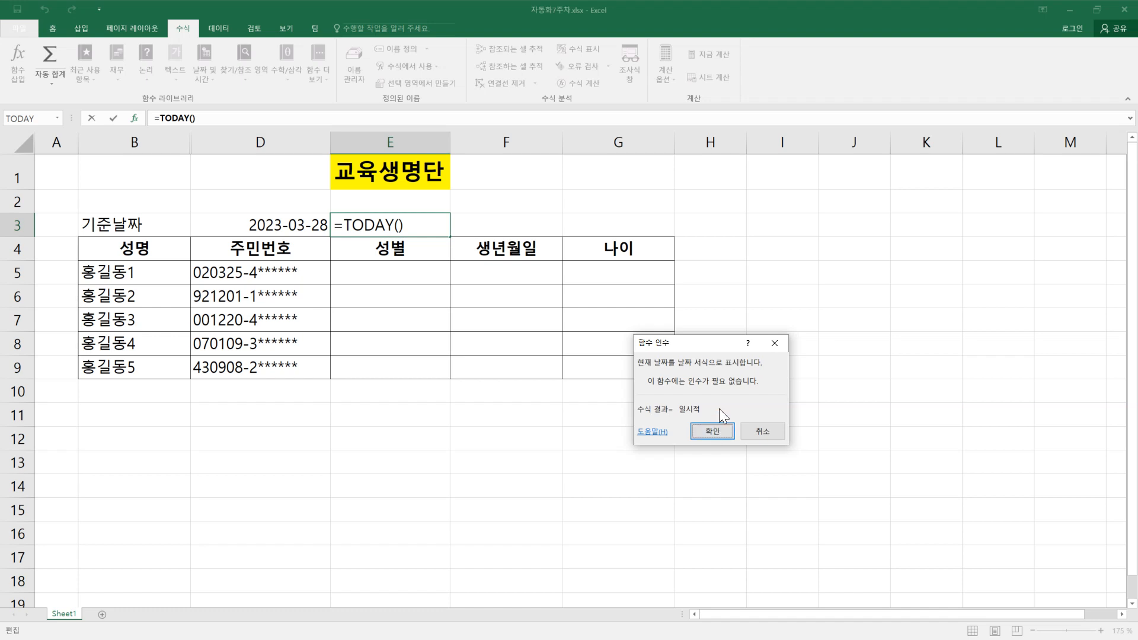
pyautogui.click(707, 433)
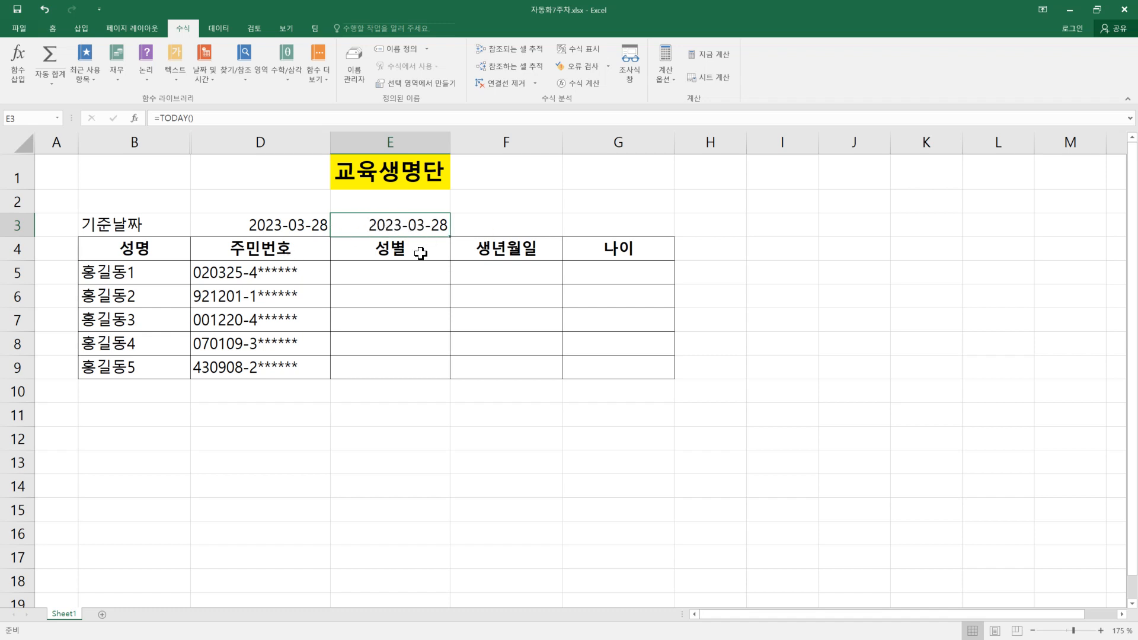
# Step: Fill the roster's header cells B4:G4 with the standard light blue background colour
pyautogui.moveTo(115, 252); pyautogui.dragTo(587, 248)
pyautogui.rightClick(588, 248)
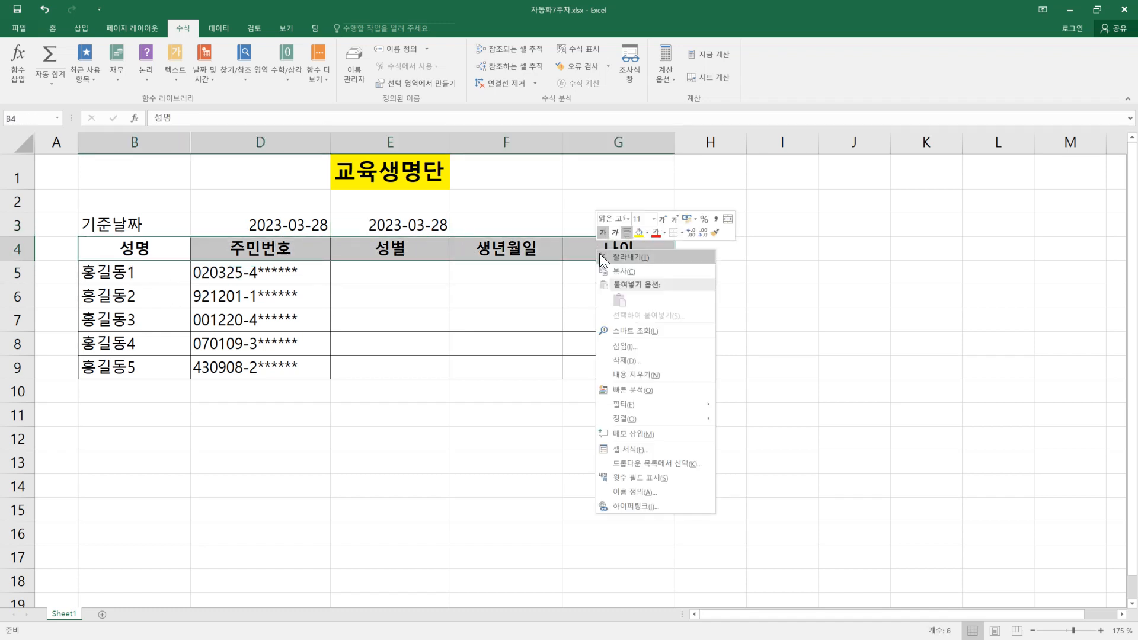
pyautogui.click(643, 447)
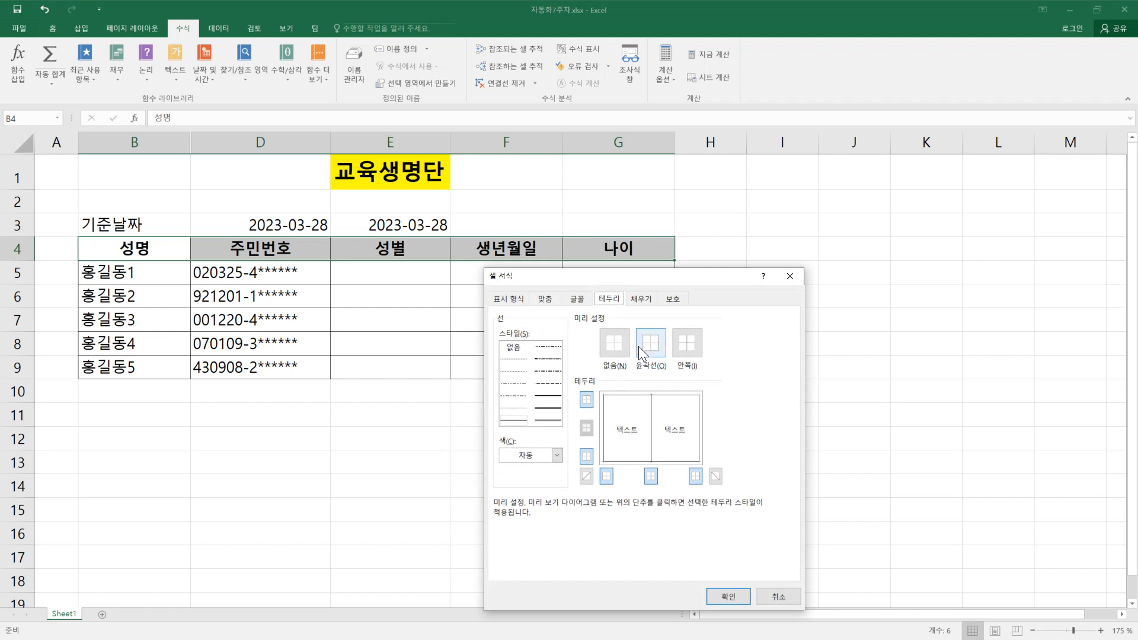
pyautogui.click(634, 301)
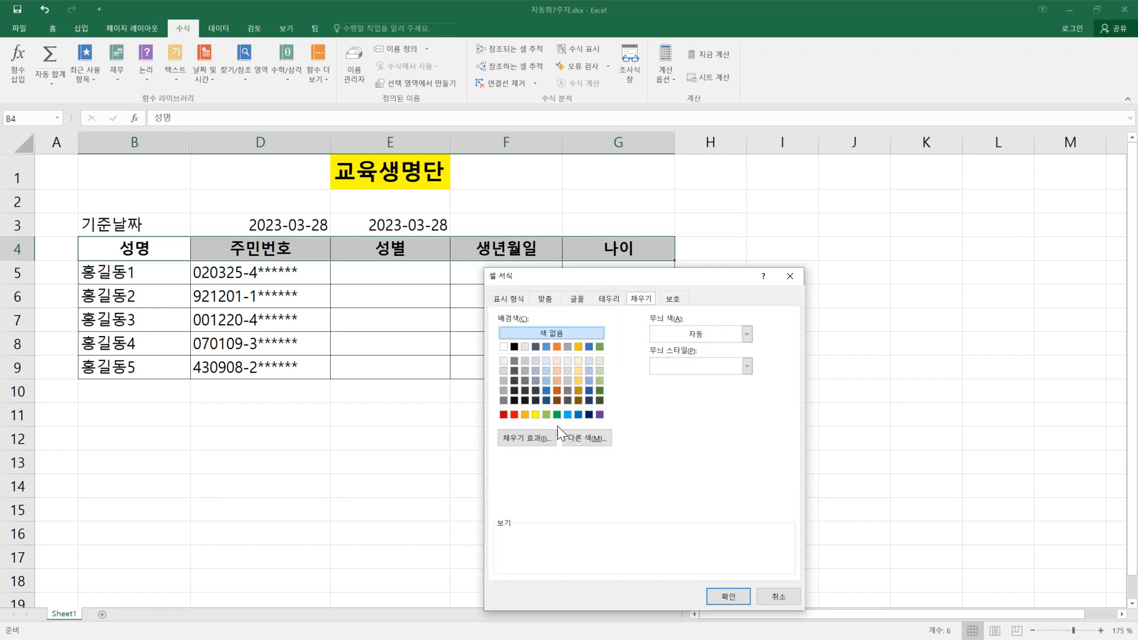
pyautogui.click(568, 415)
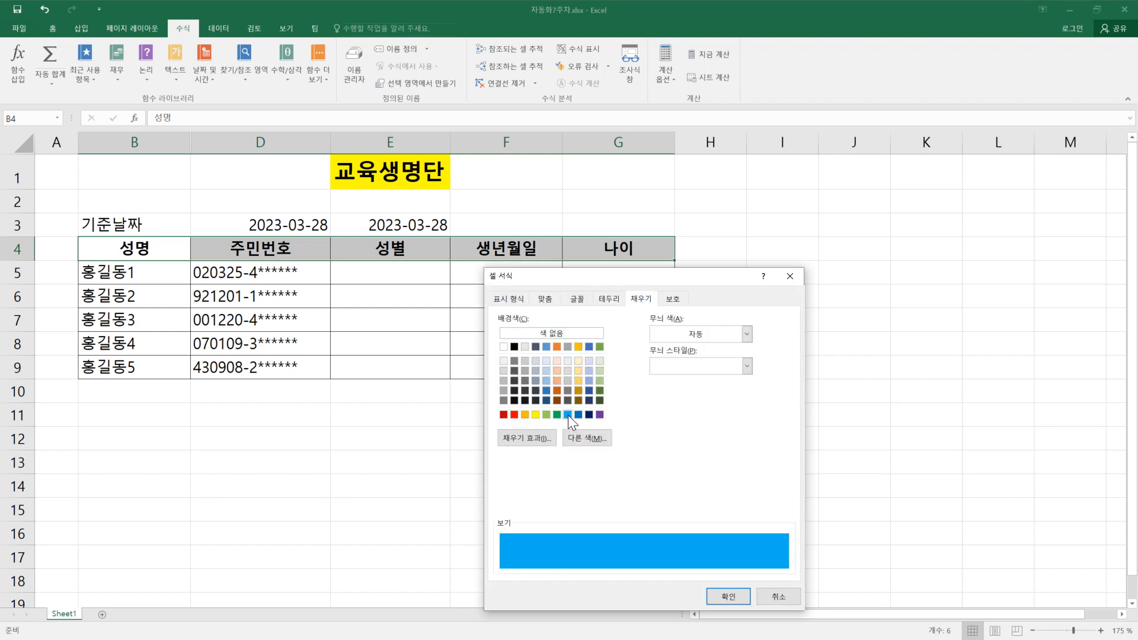
pyautogui.click(734, 599)
pyautogui.click(486, 451)
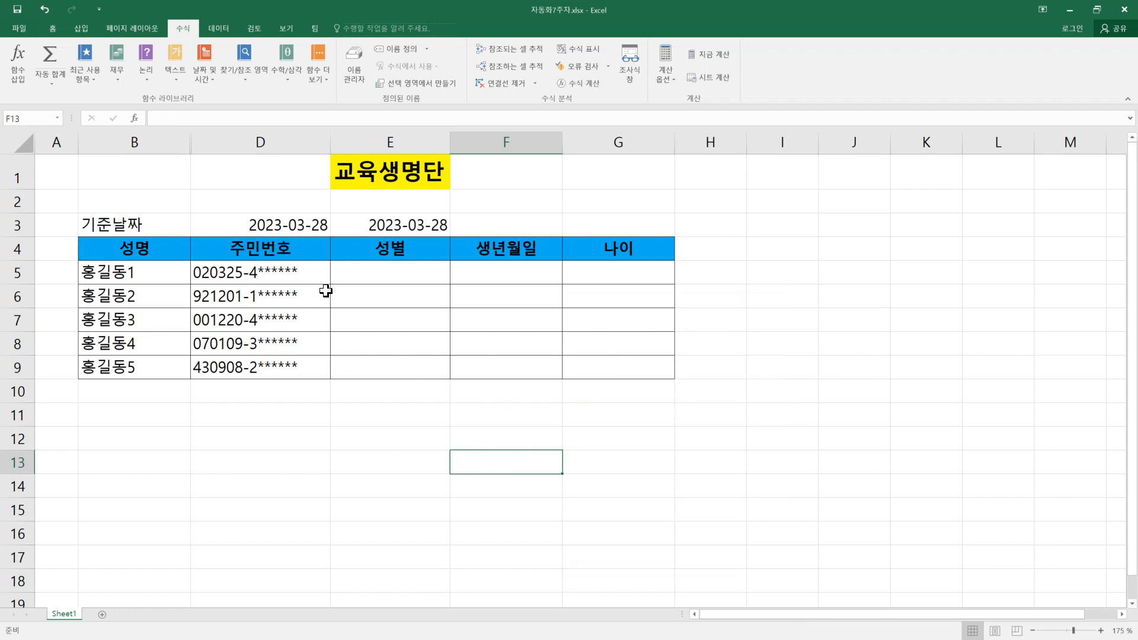
# Step: Insert a blank column between the 주민번호 and 성별 columns
pyautogui.click(252, 278)
pyautogui.click(279, 314)
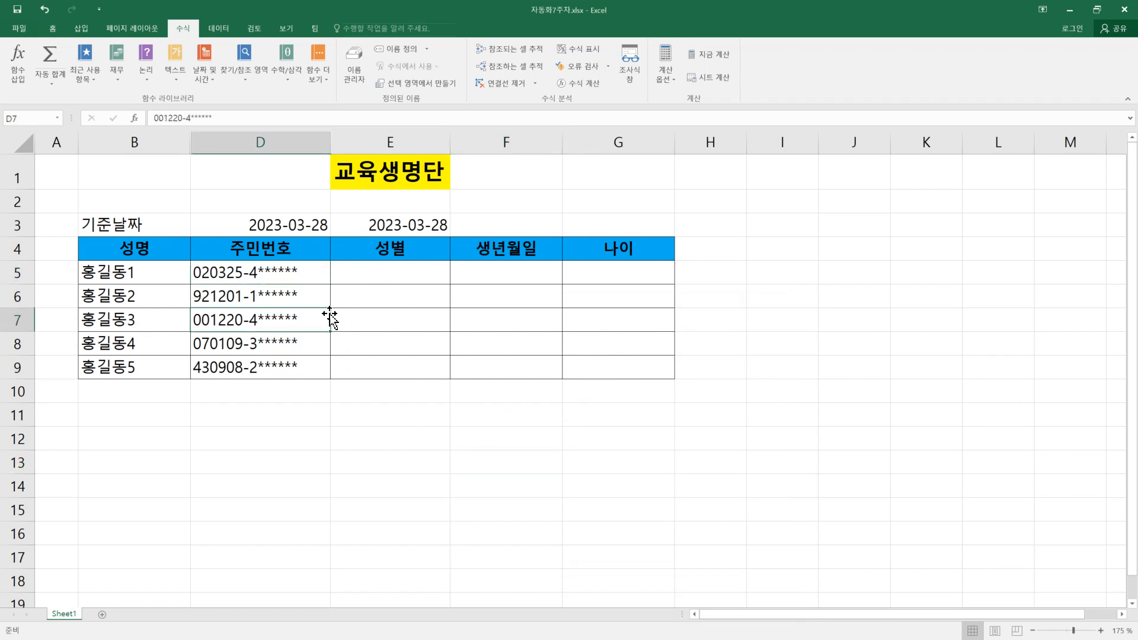
pyautogui.click(379, 278)
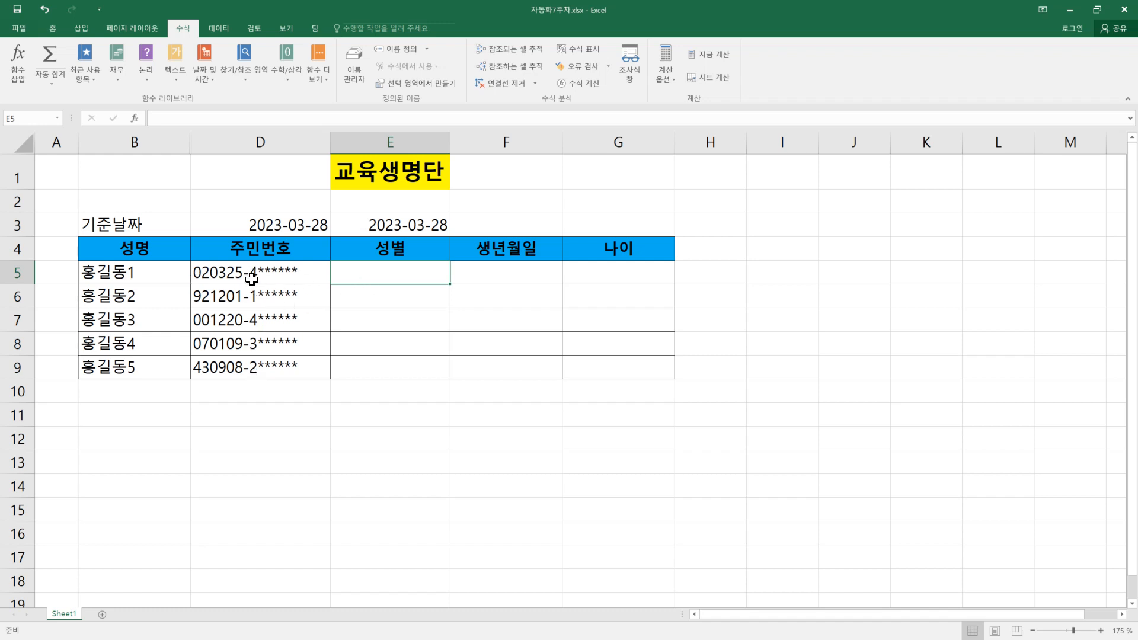
pyautogui.click(386, 140)
pyautogui.rightClick(386, 142)
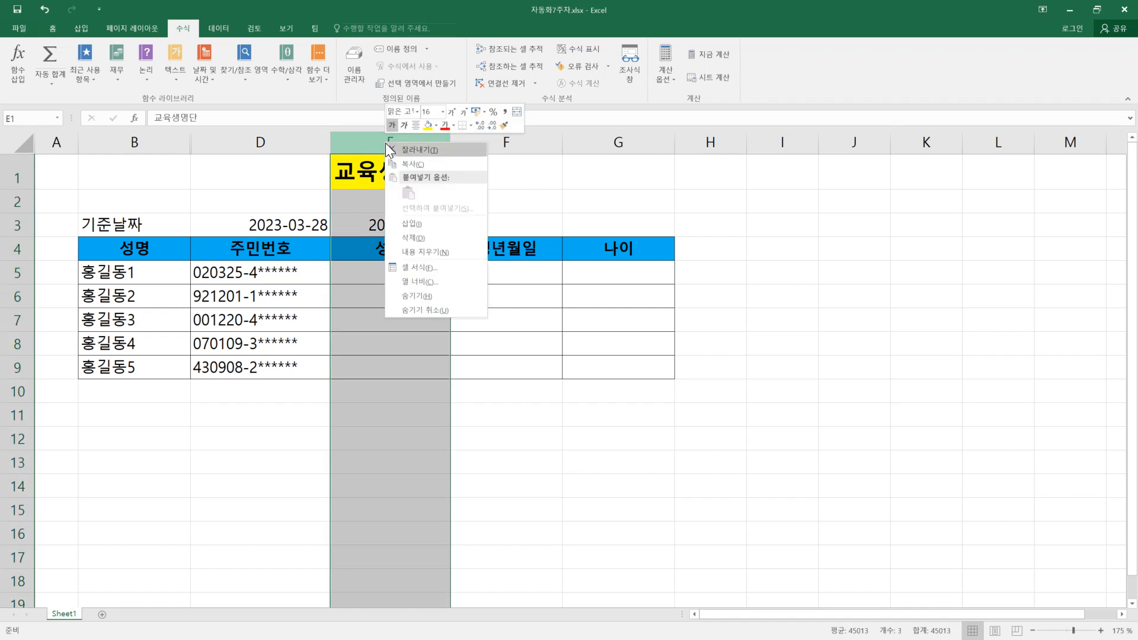
pyautogui.click(427, 225)
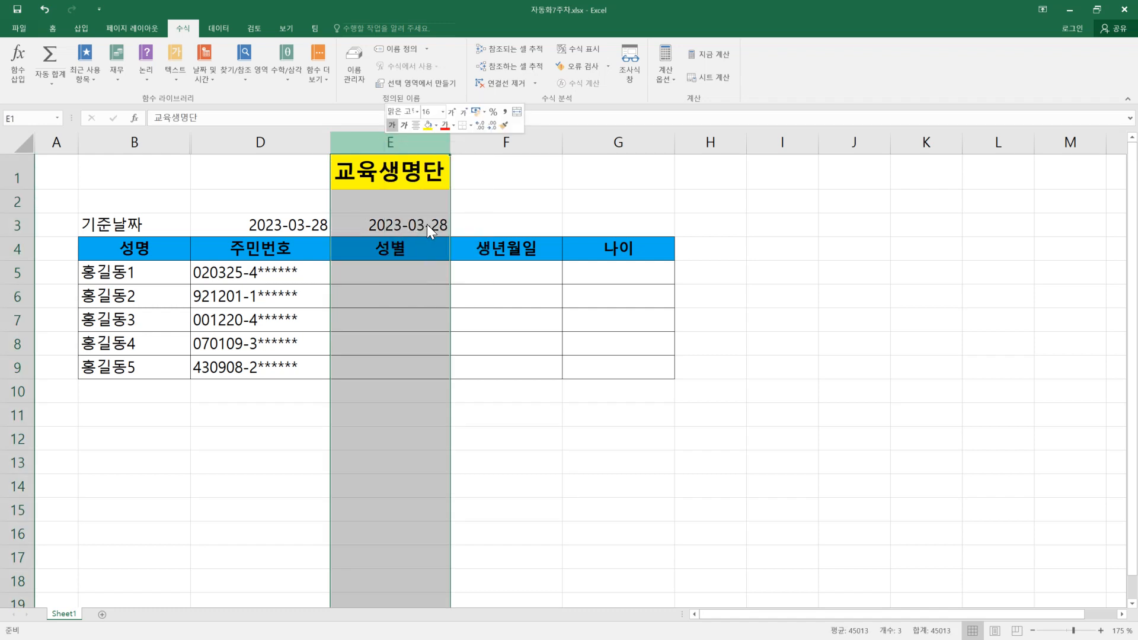
# Step: Enter 연도 as the header of the blank column in E4
pyautogui.click(381, 248)
pyautogui.click(368, 272)
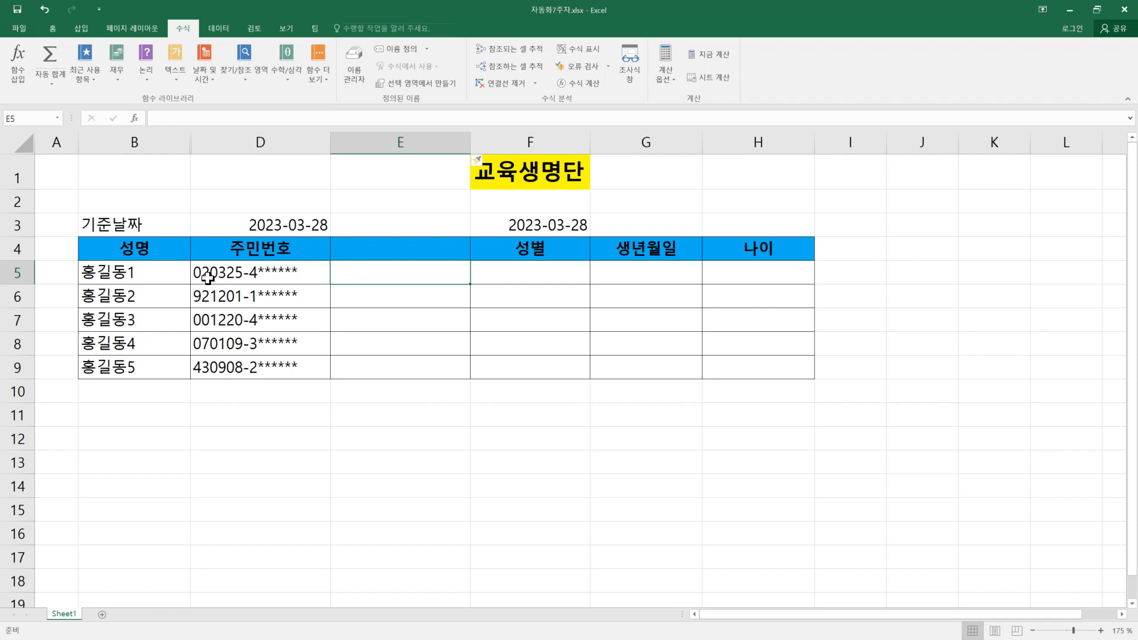
pyautogui.click(369, 247)
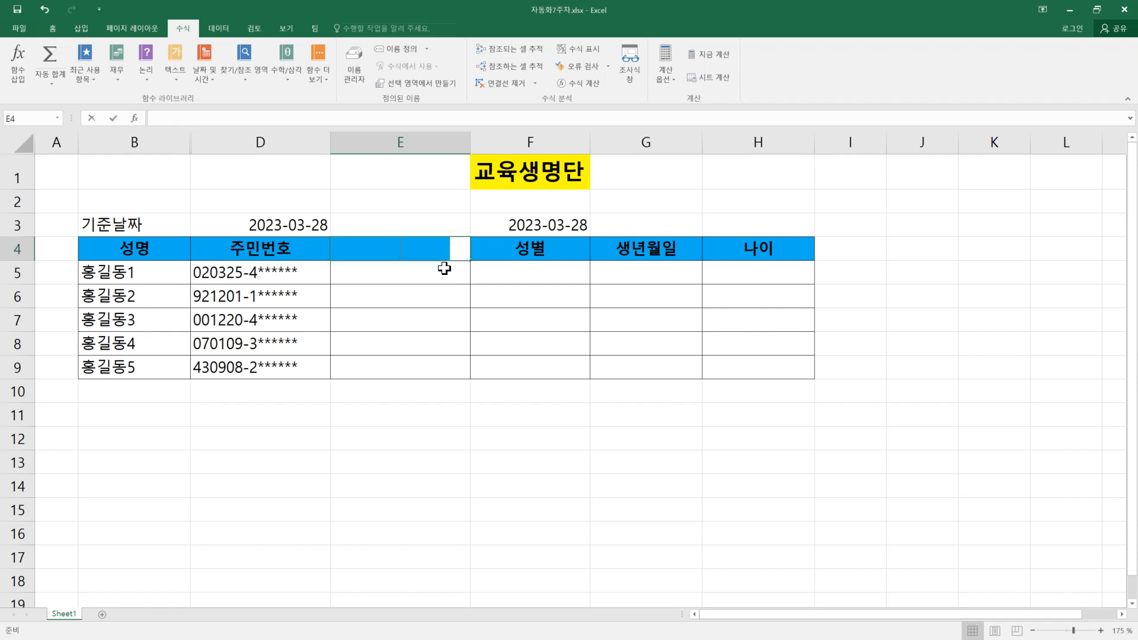
pyautogui.write('연도')
pyautogui.press('Return')
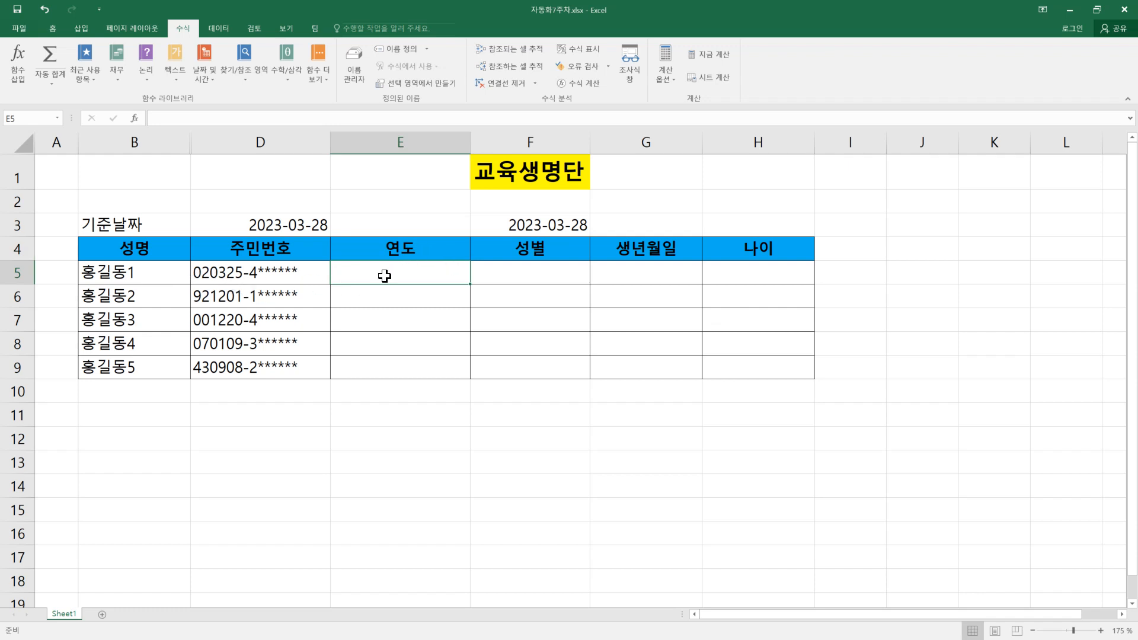
# Step: Use the LEFT function in E5 to extract the first 2 characters of the 주민번호 in D5
pyautogui.click(185, 78)
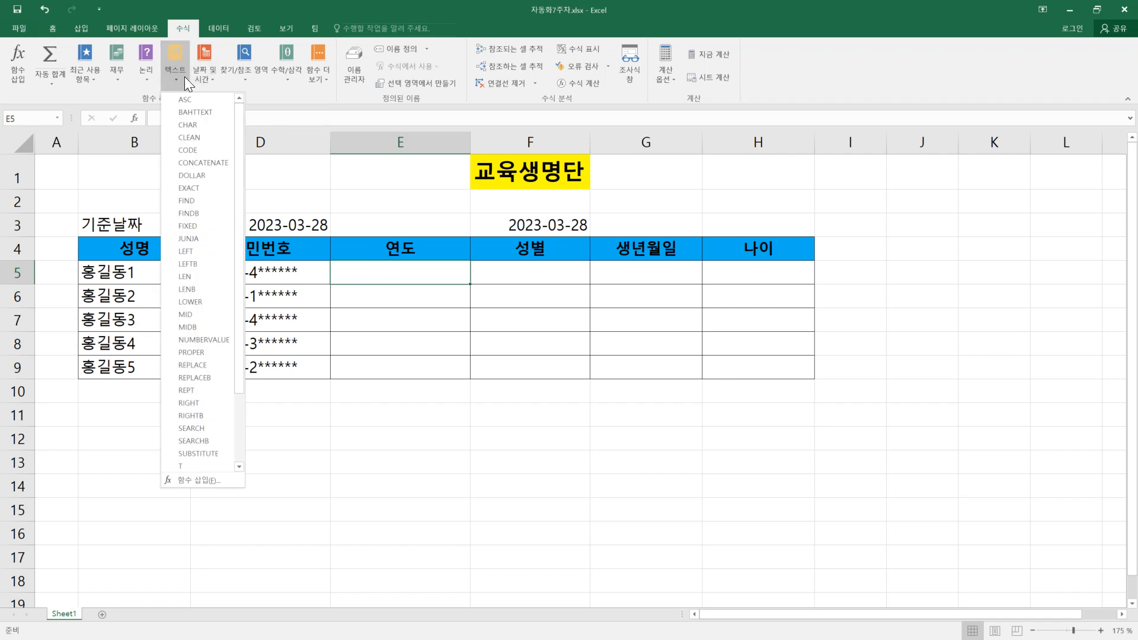
pyautogui.click(193, 254)
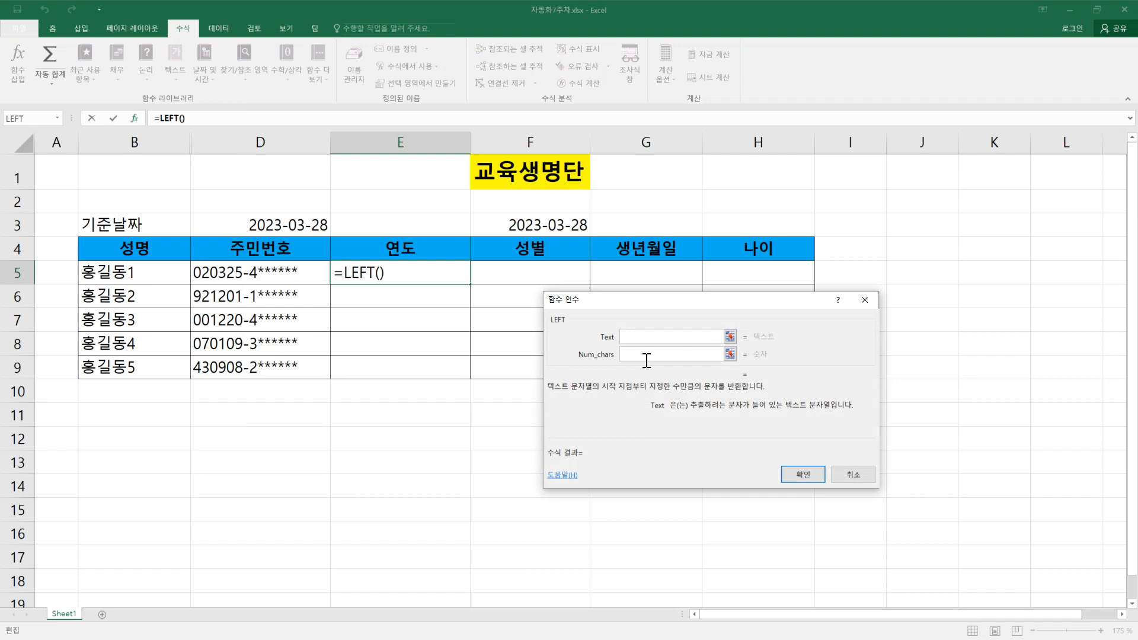
pyautogui.click(254, 273)
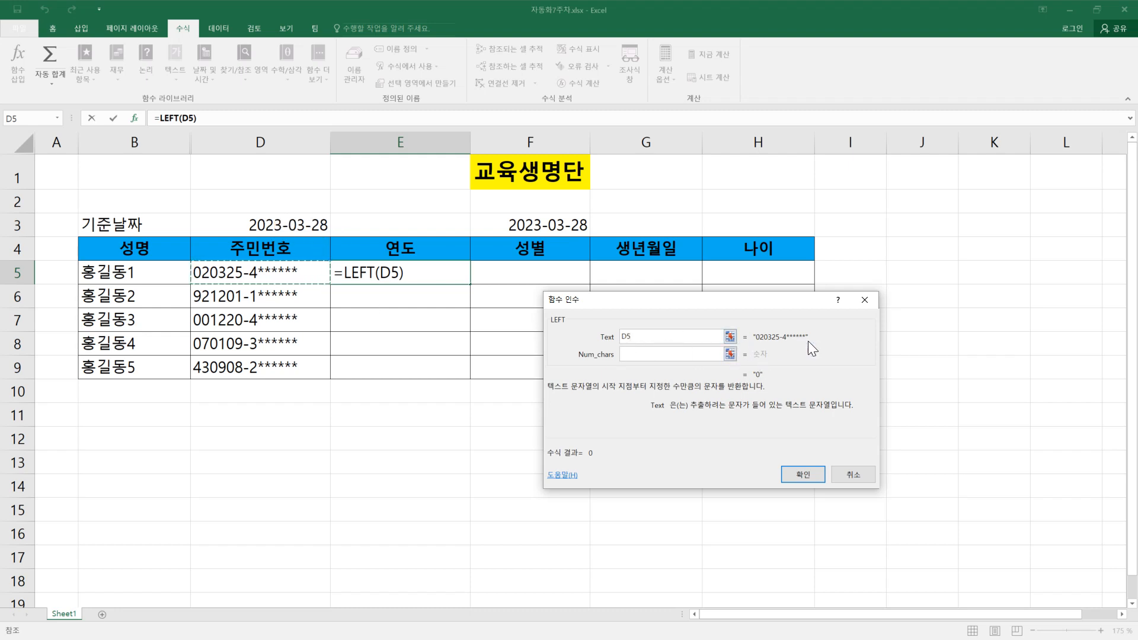
pyautogui.click(694, 354)
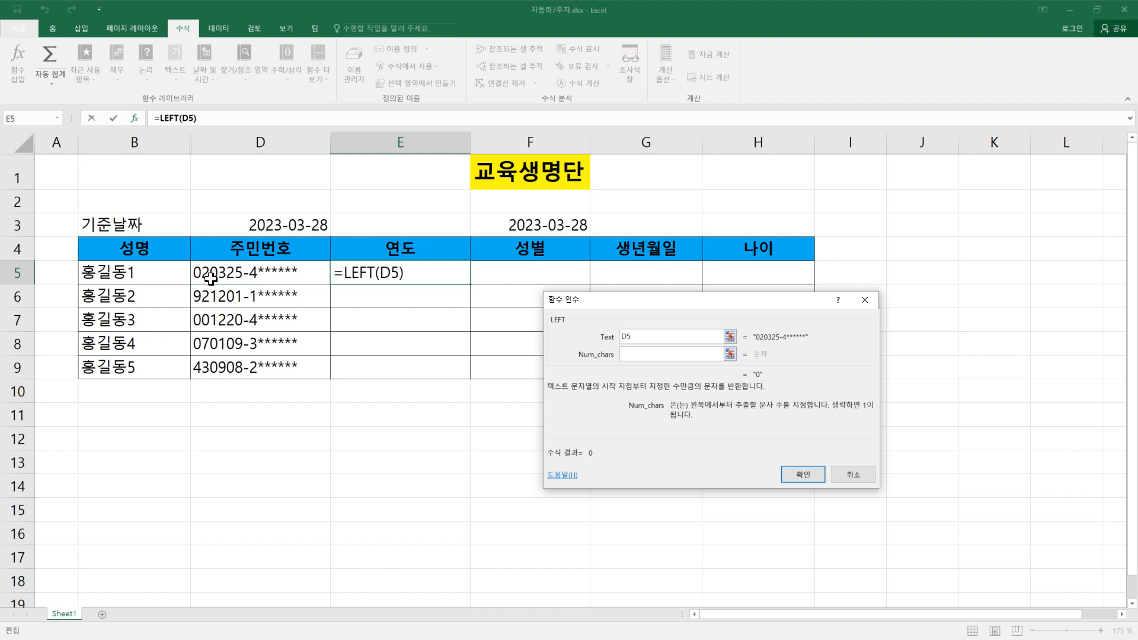
pyautogui.write('2')
pyautogui.click(803, 475)
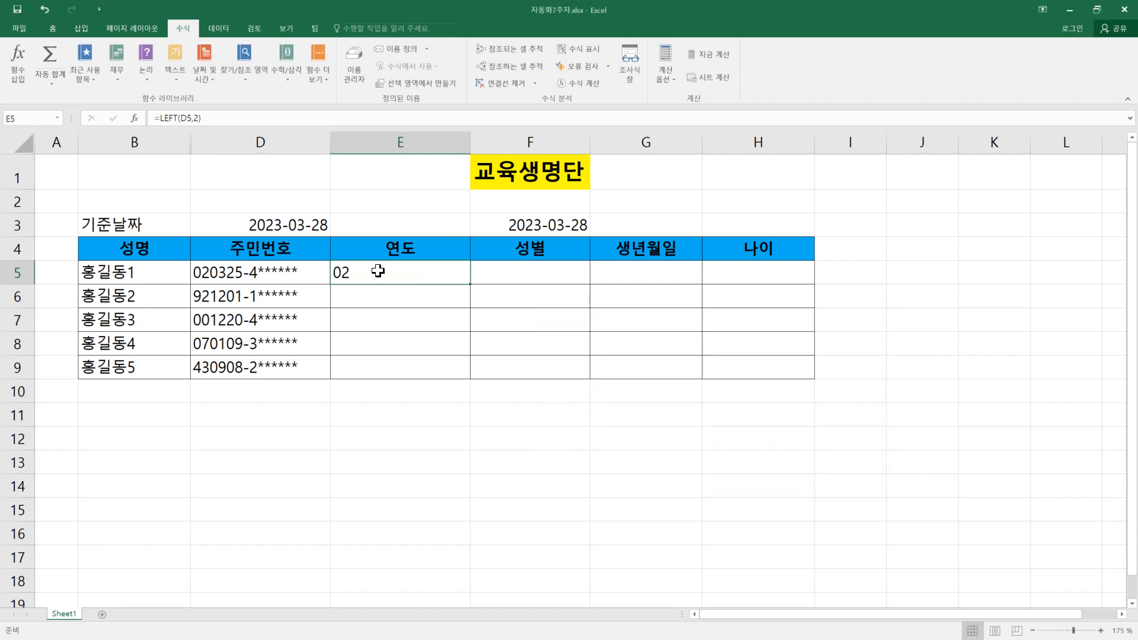
# Step: Fill the 연도 formula from E5 down to E9 and check the copied formula in E6
pyautogui.click(532, 221)
pyautogui.click(290, 220)
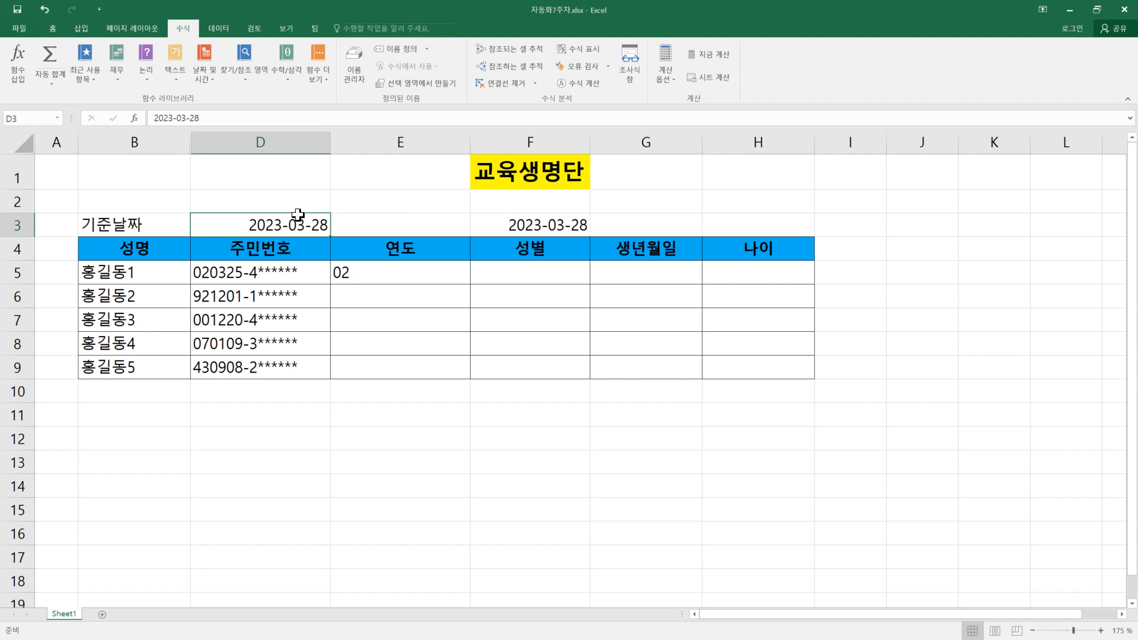
pyautogui.click(368, 273)
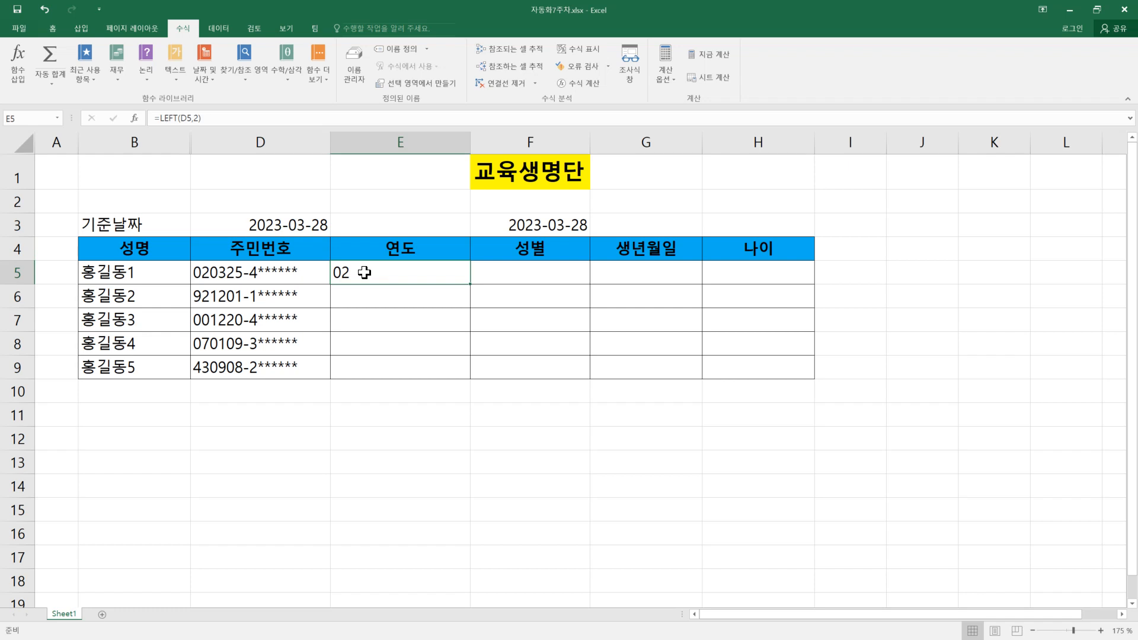
pyautogui.moveTo(470, 286); pyautogui.dragTo(475, 376)
pyautogui.doubleClick(393, 296)
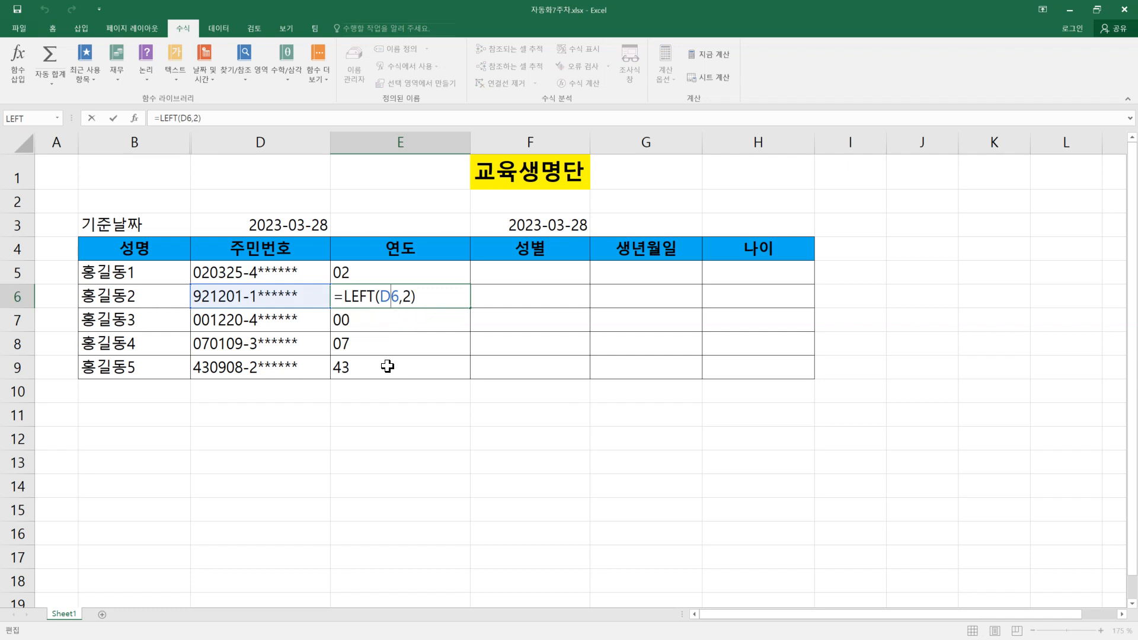
pyautogui.press('Escape')
pyautogui.moveTo(371, 271); pyautogui.dragTo(383, 363)
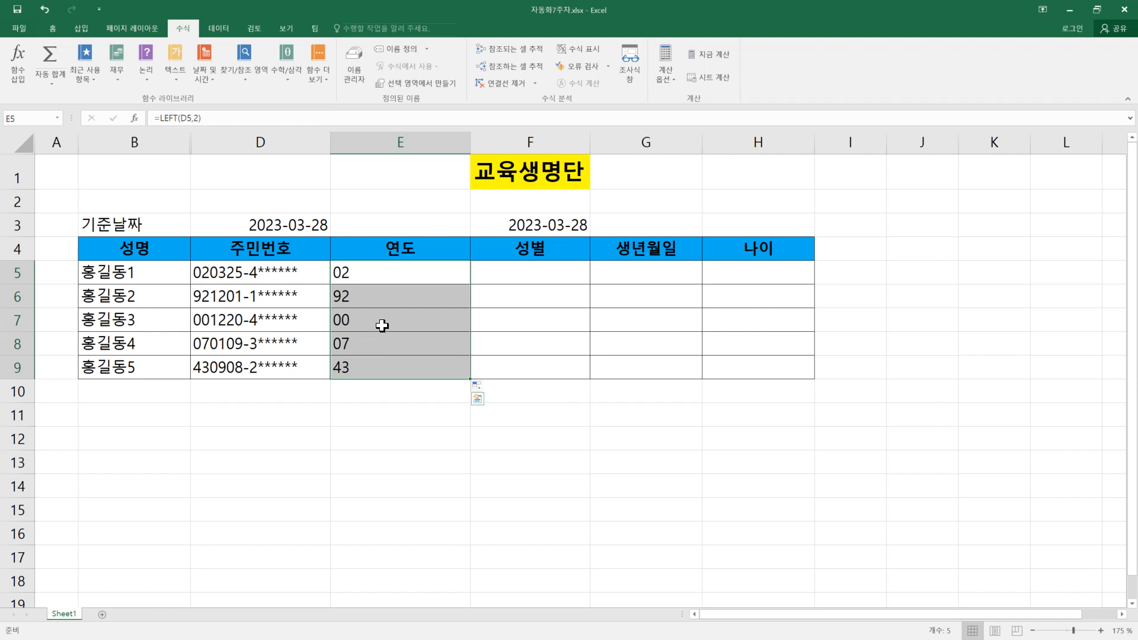
pyautogui.click(350, 271)
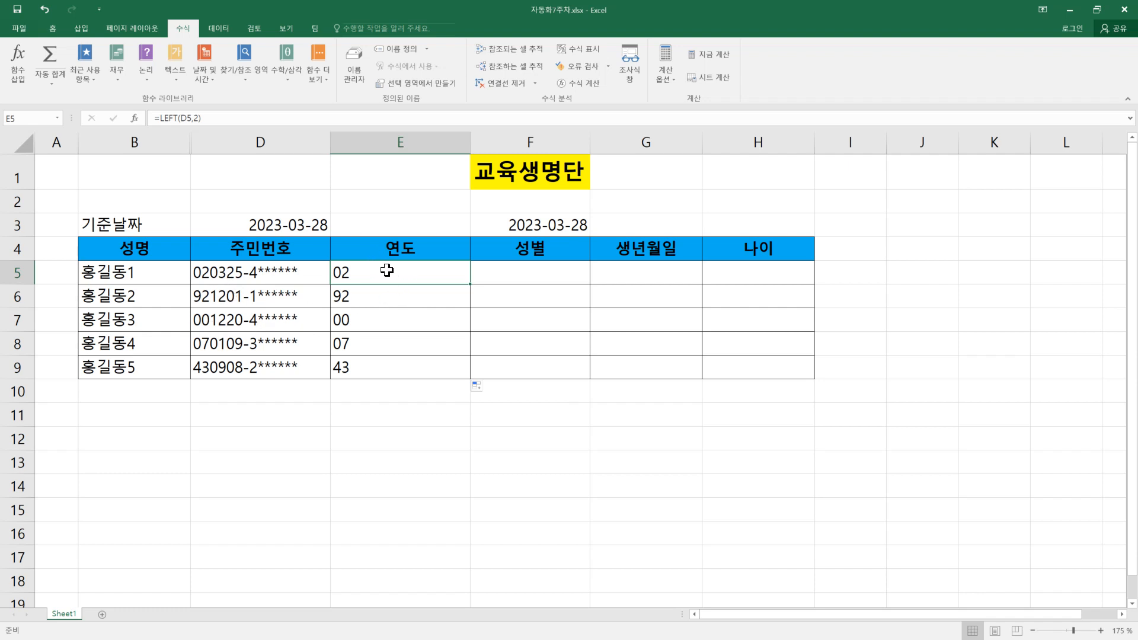
# Step: Insert a blank column between the 연도 and 성별 columns
pyautogui.click(527, 272)
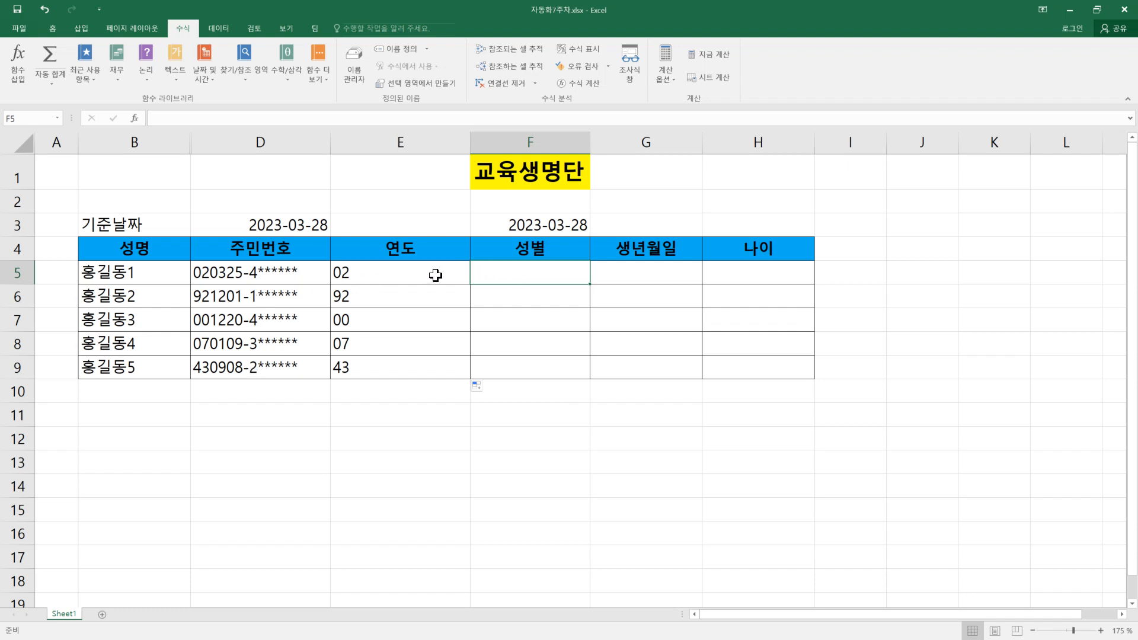
pyautogui.moveTo(391, 276); pyautogui.dragTo(389, 372)
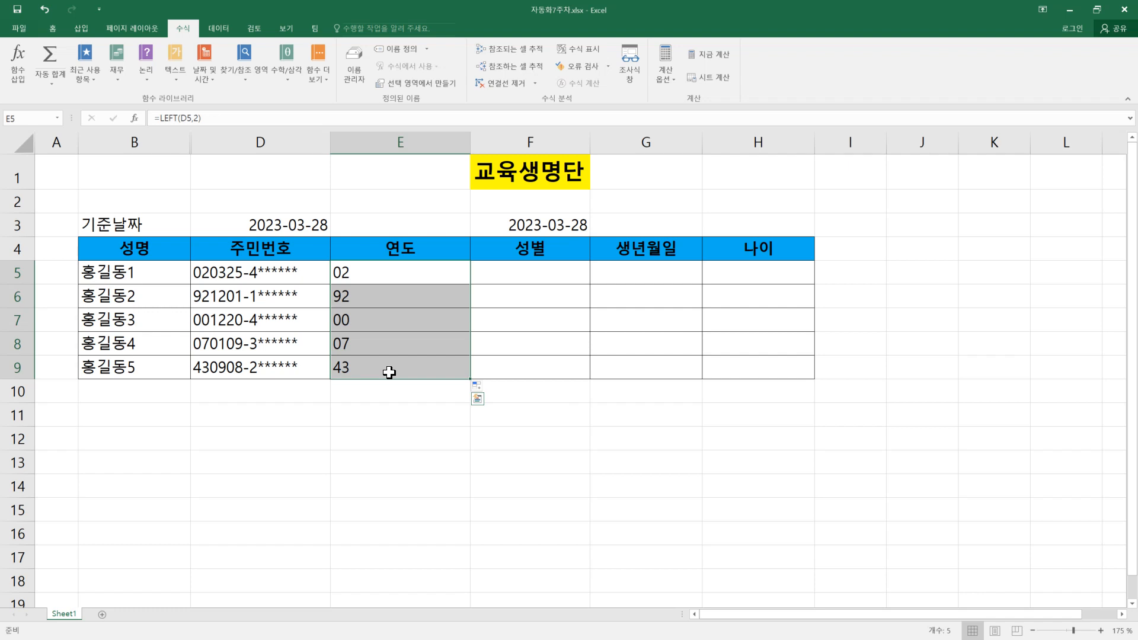
pyautogui.click(525, 143)
pyautogui.click(663, 277)
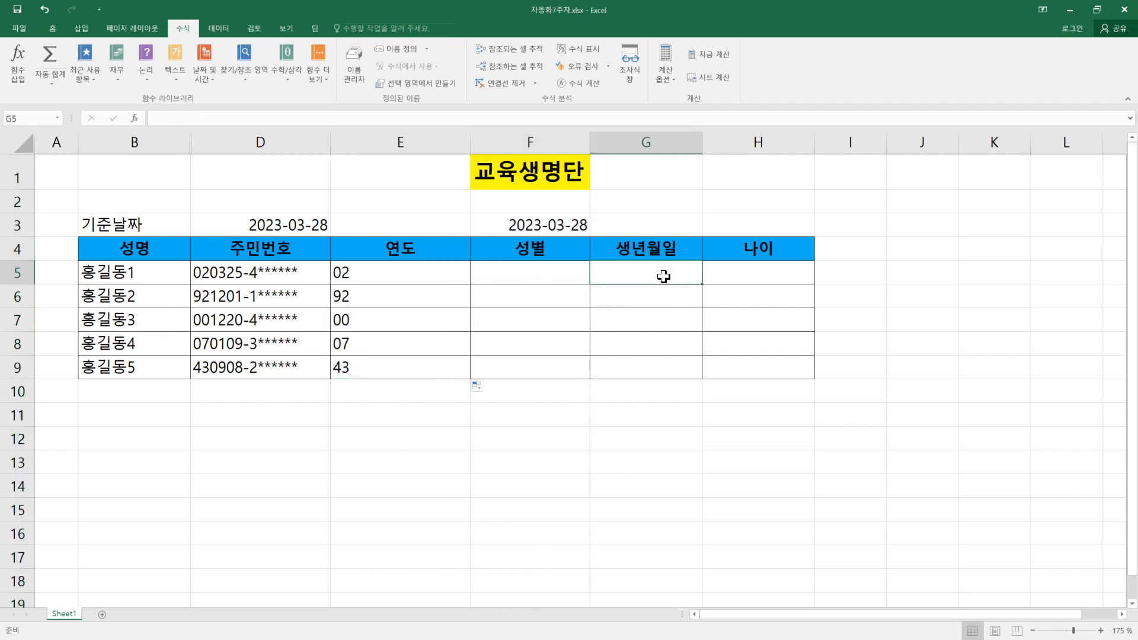
pyautogui.click(524, 143)
pyautogui.rightClick(524, 144)
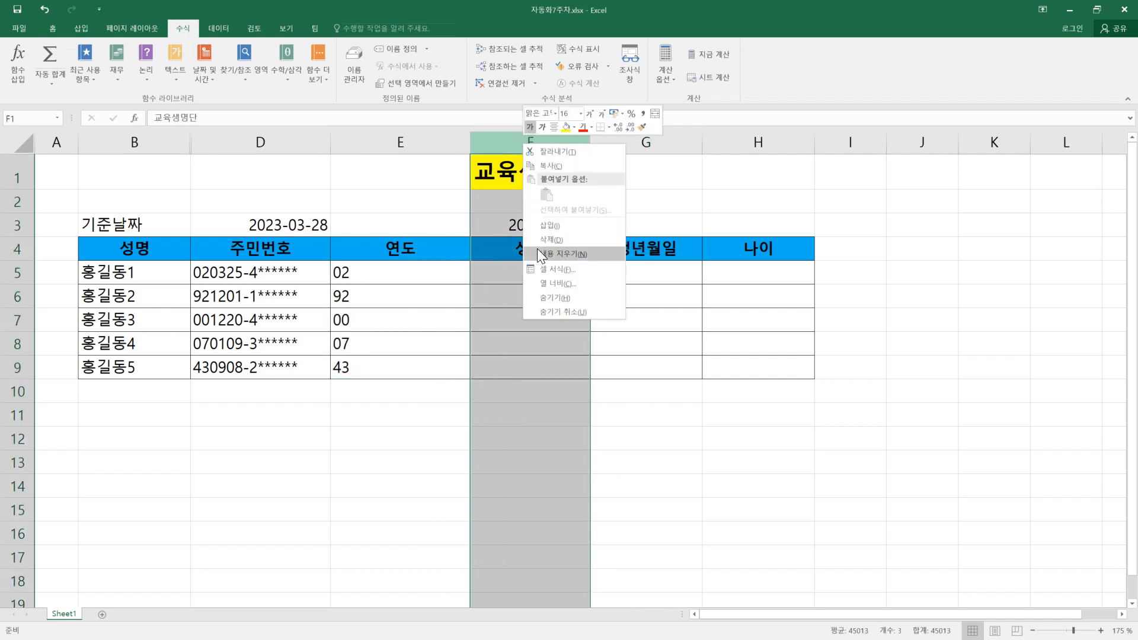
pyautogui.click(551, 226)
# Step: Enter 월 as the header in F4 and fit the widths of columns E and F to their contents
pyautogui.click(498, 251)
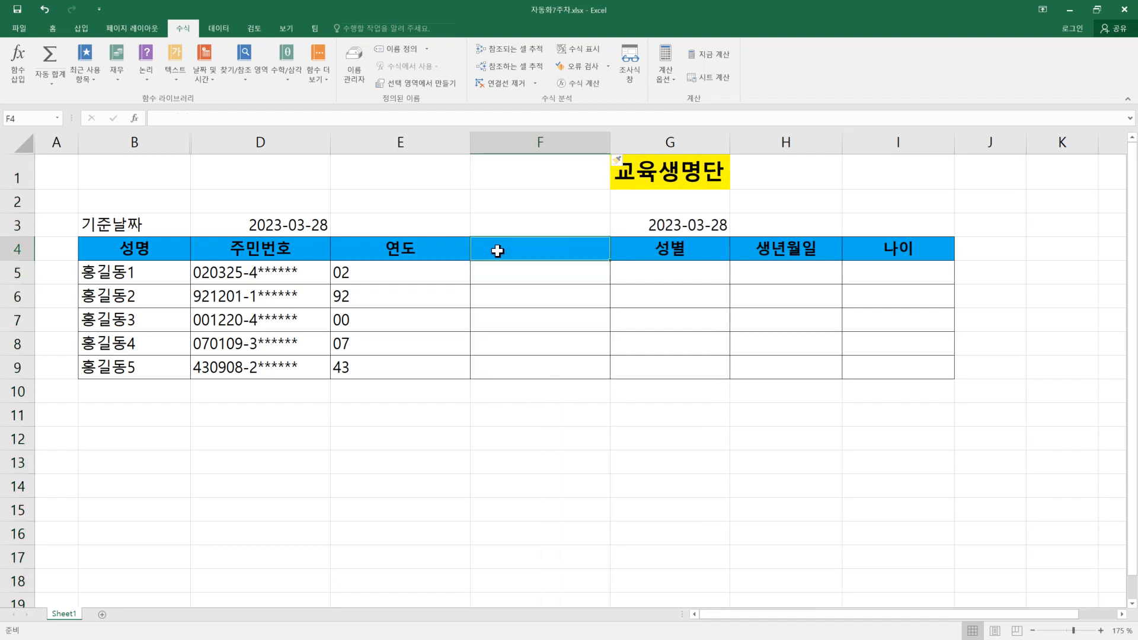
pyautogui.write('월')
pyautogui.press('Return')
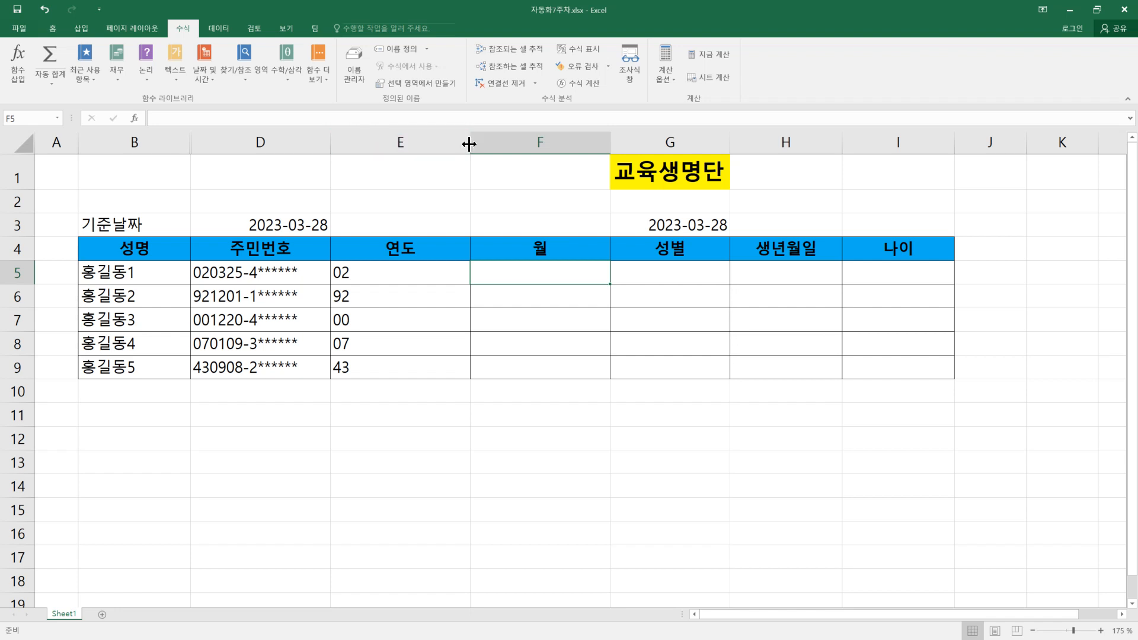
pyautogui.doubleClick(469, 145)
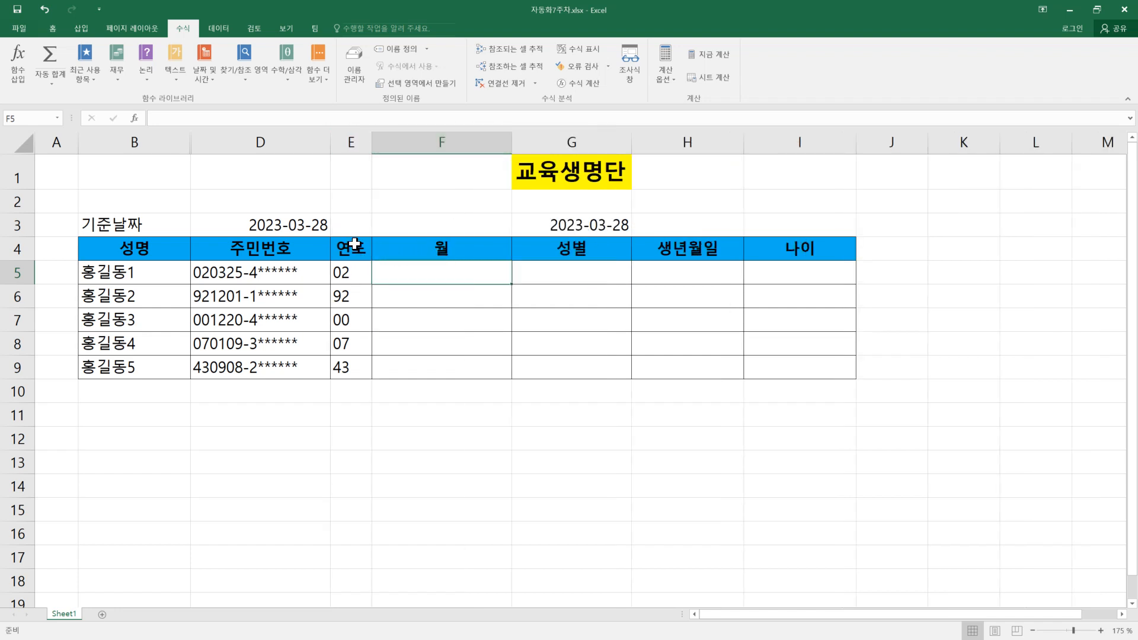
pyautogui.doubleClick(514, 144)
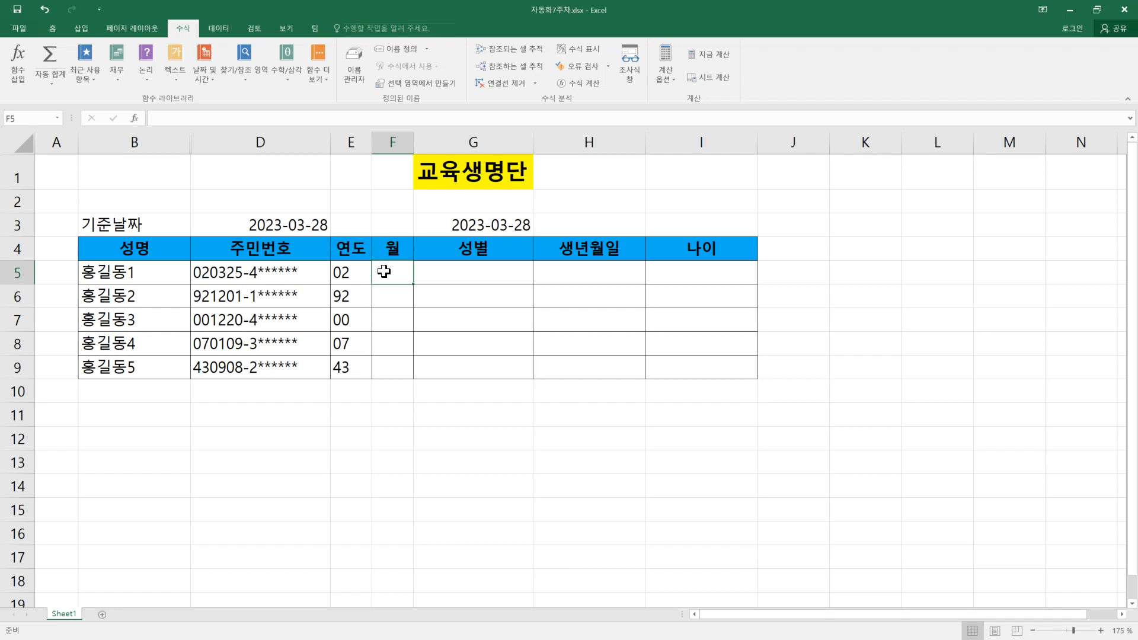
# Step: Use the MID function in F5 to extract 2 characters starting at position 3 of the 주민번호 in D5
pyautogui.click(170, 85)
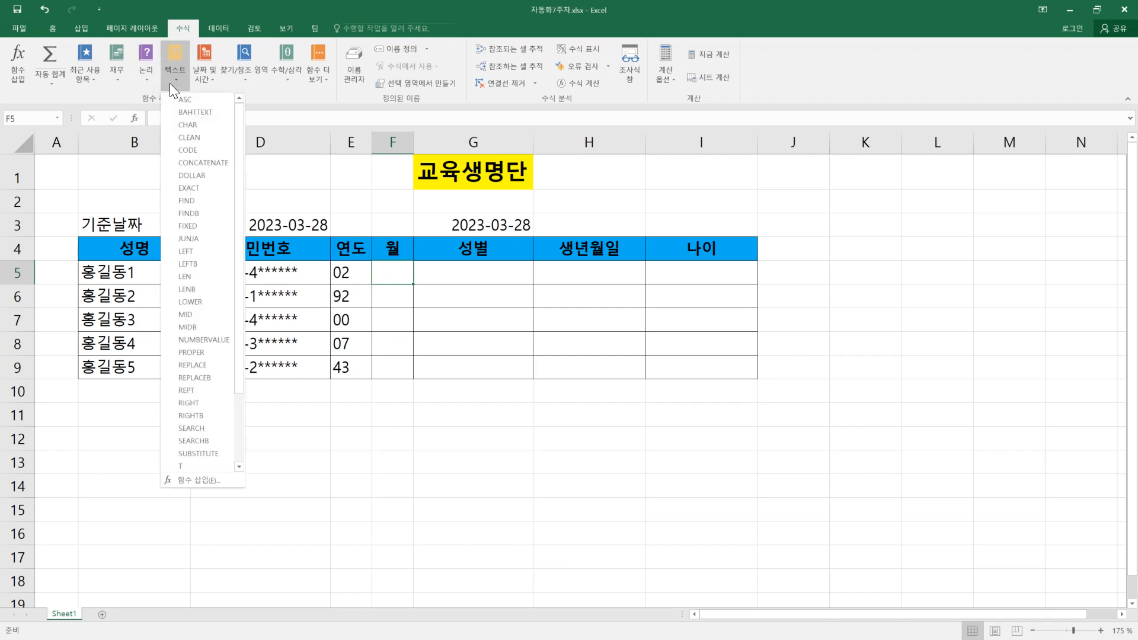
pyautogui.click(189, 315)
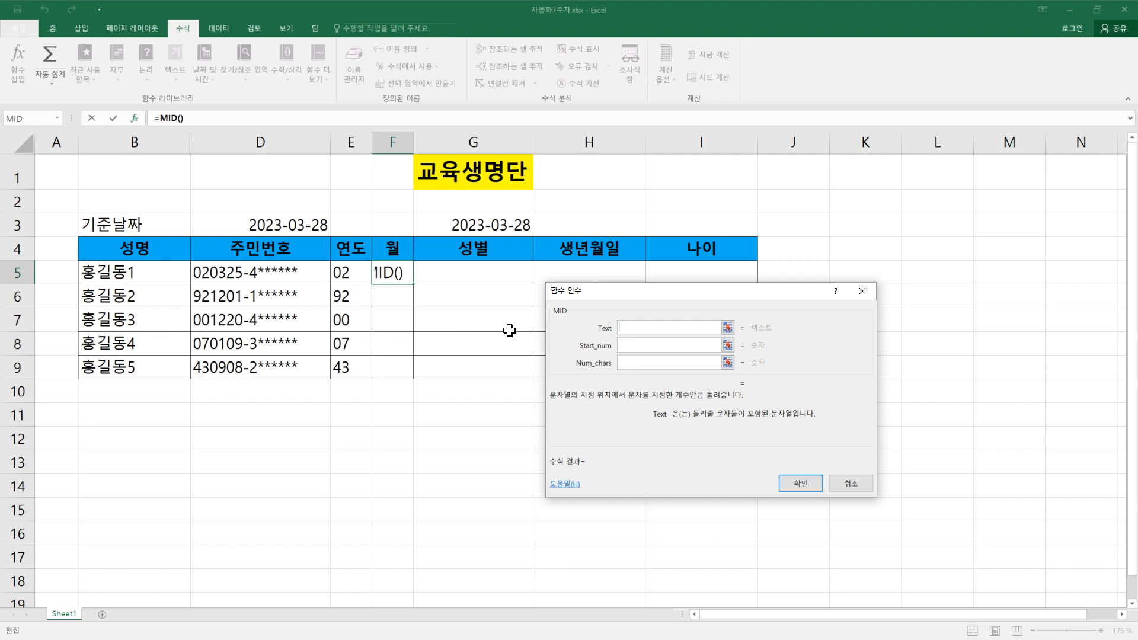
pyautogui.click(296, 274)
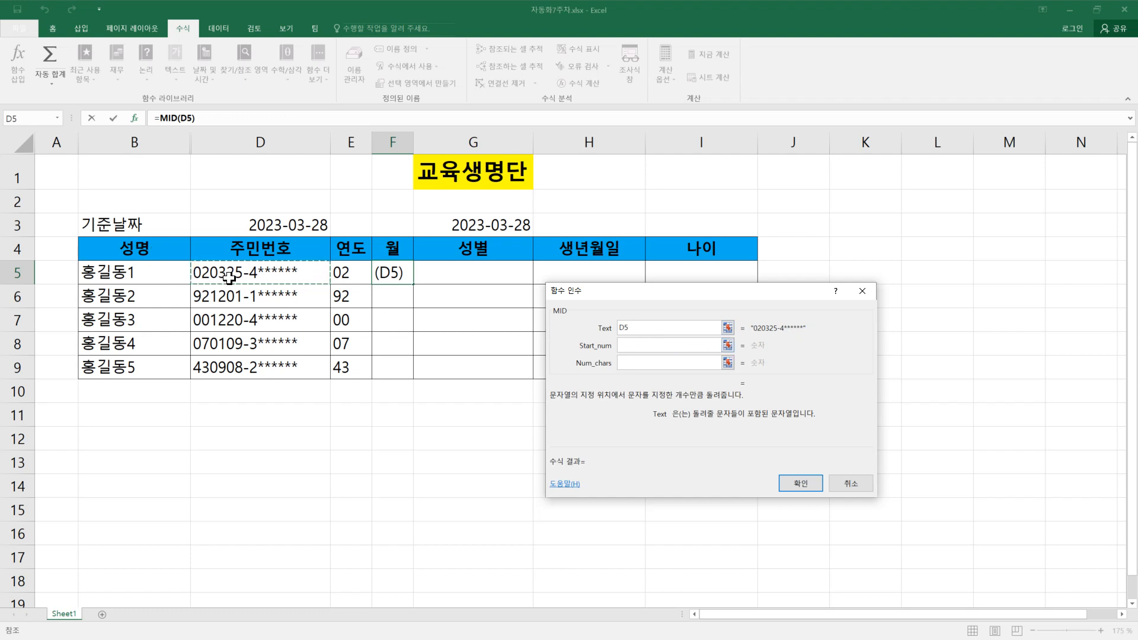
pyautogui.click(646, 345)
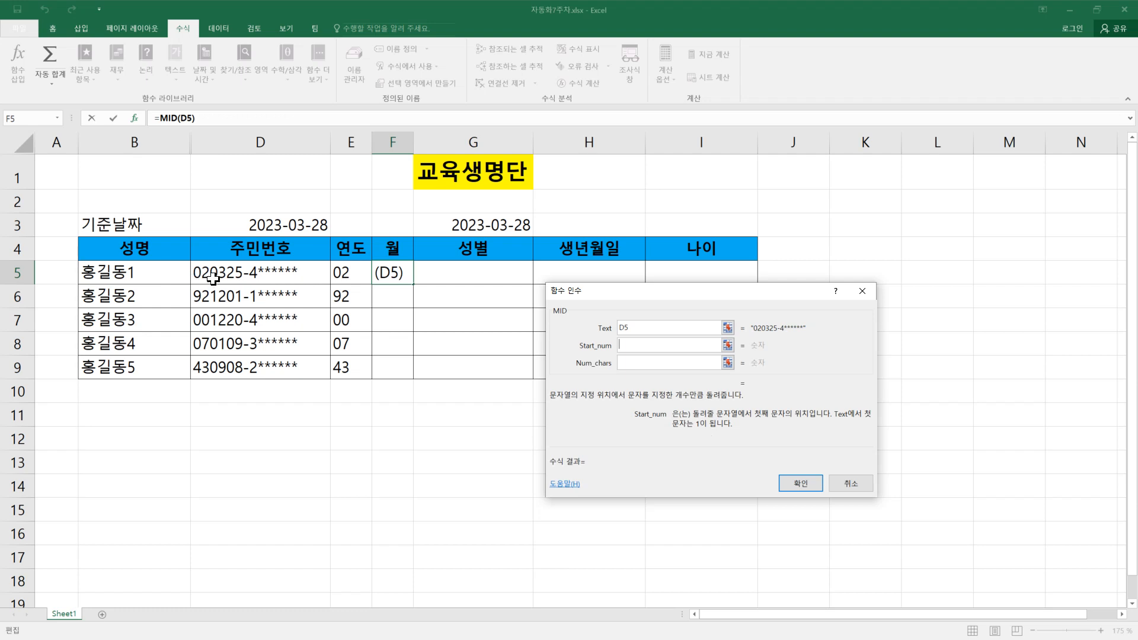
pyautogui.click(635, 364)
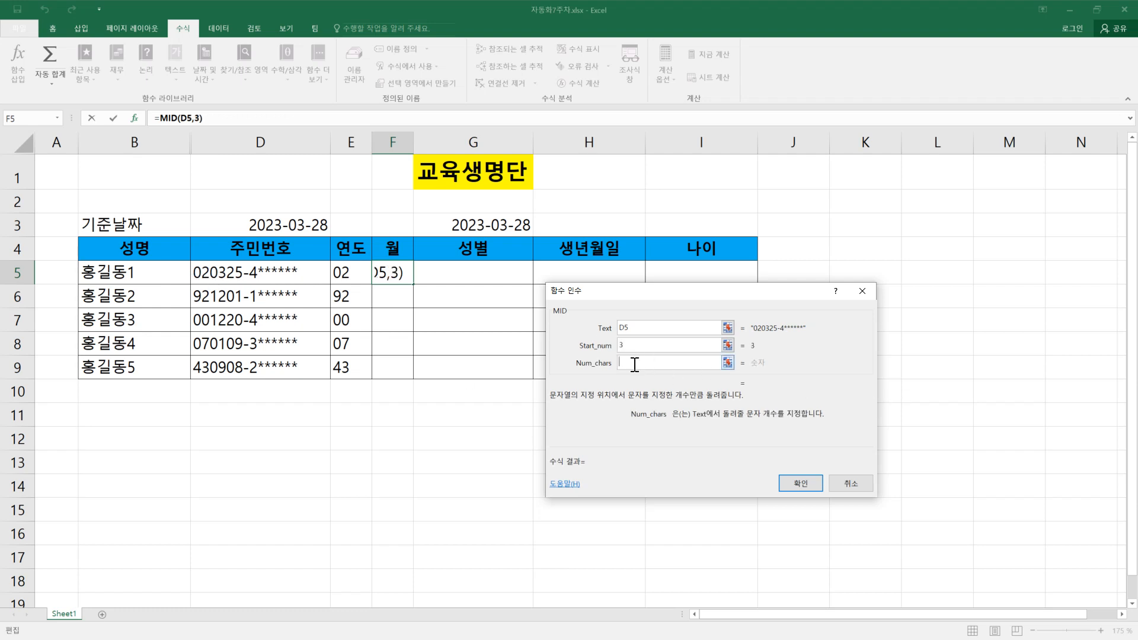
pyautogui.write('2')
pyautogui.click(807, 486)
# Step: Widen column F slightly and check the MID formula in F5
pyautogui.moveTo(414, 143); pyautogui.dragTo(437, 145)
pyautogui.doubleClick(422, 278)
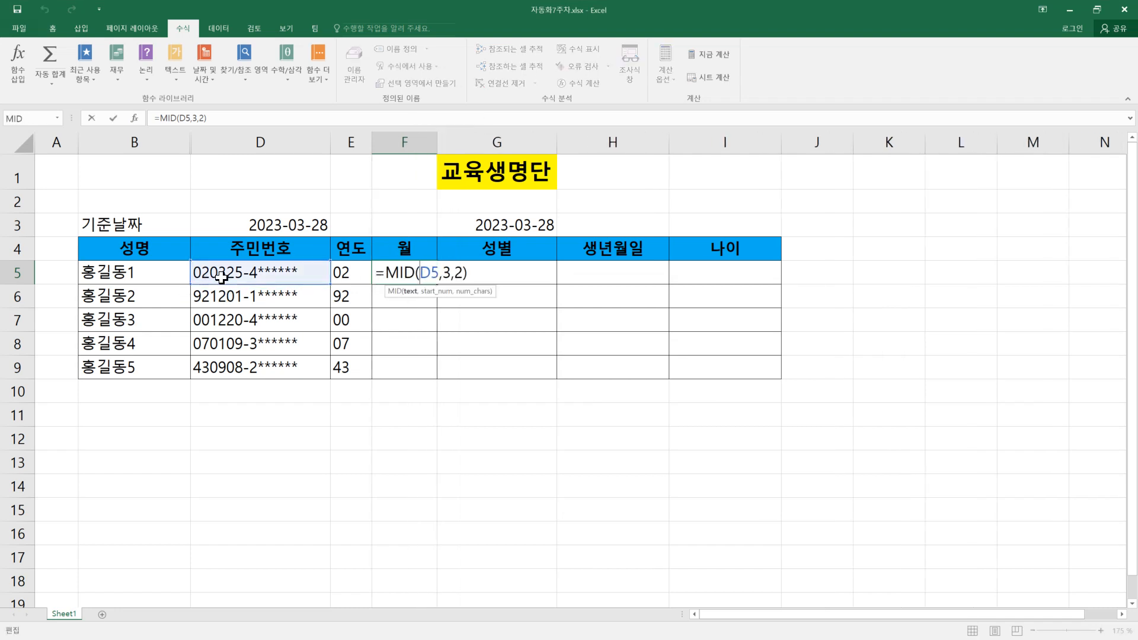
pyautogui.press('Return')
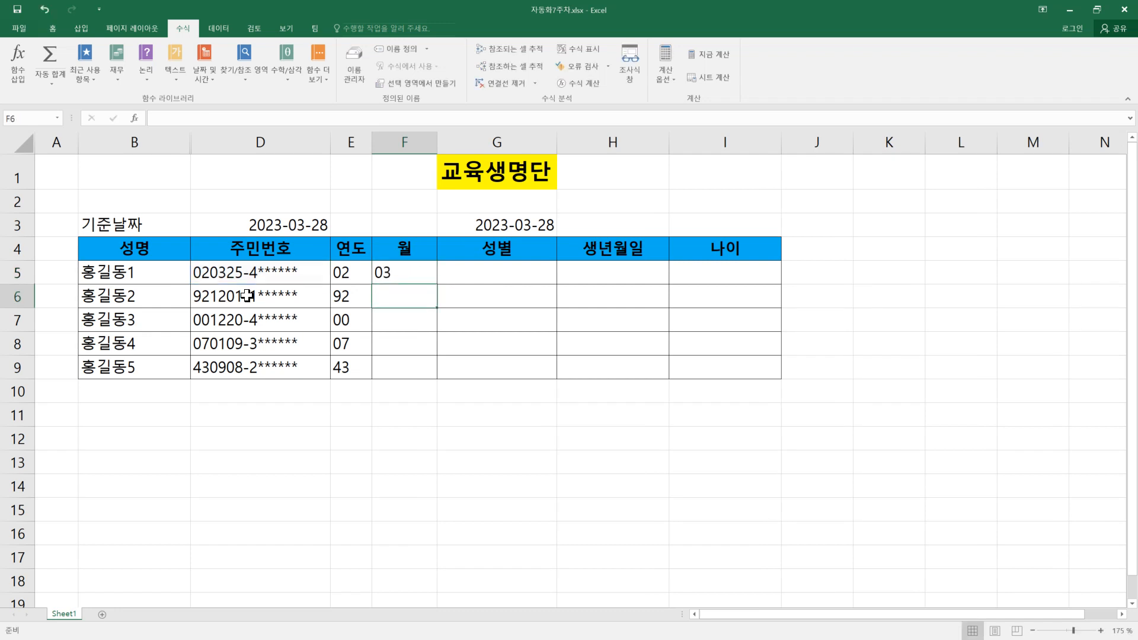
# Step: Fill the 월 formula from F5 down to F9 and check the copied formula in F9
pyautogui.click(408, 268)
pyautogui.moveTo(438, 284); pyautogui.dragTo(444, 373)
pyautogui.click(417, 371)
pyautogui.doubleClick(415, 368)
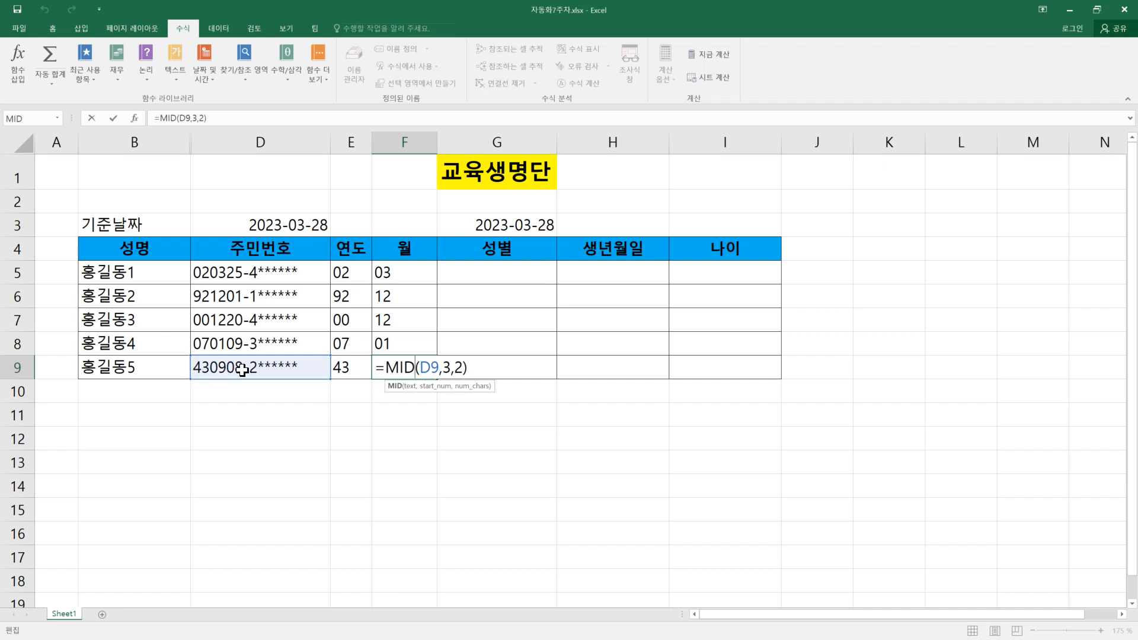
pyautogui.press('Return')
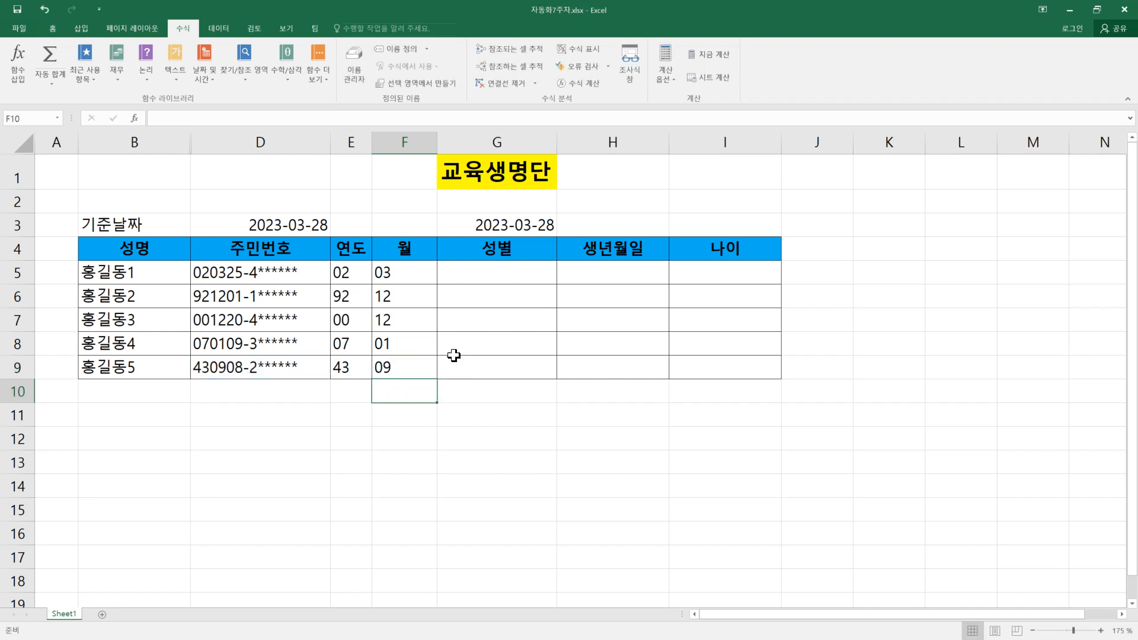
pyautogui.click(402, 363)
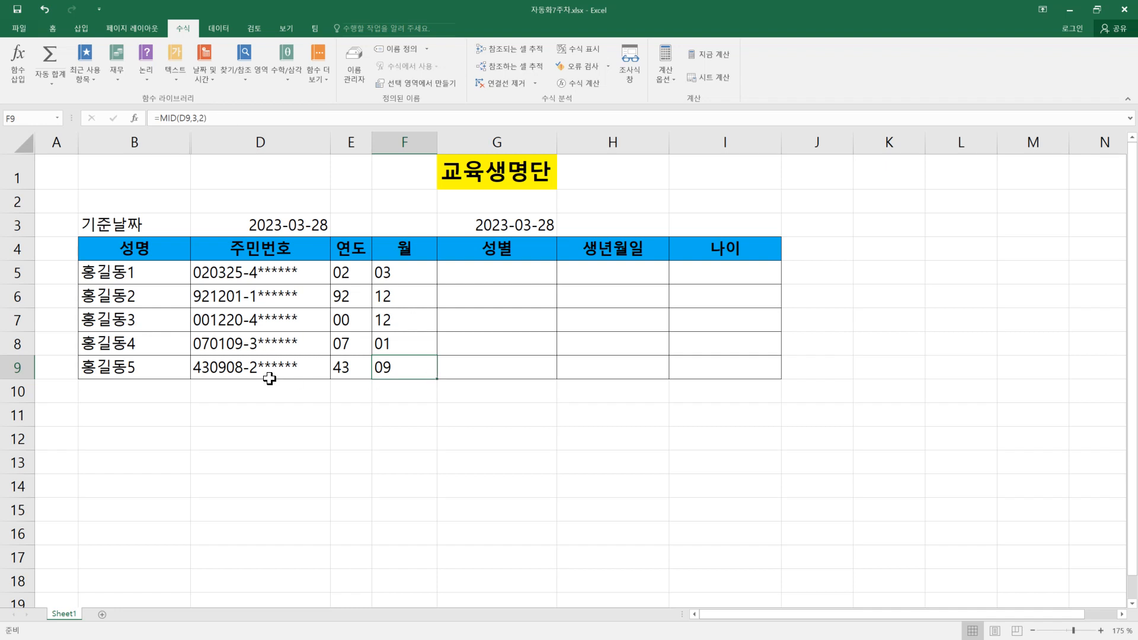
# Step: Insert a blank column between the 월 and 성별 columns and enter 일 as its header in G4
pyautogui.rightClick(504, 141)
pyautogui.click(542, 222)
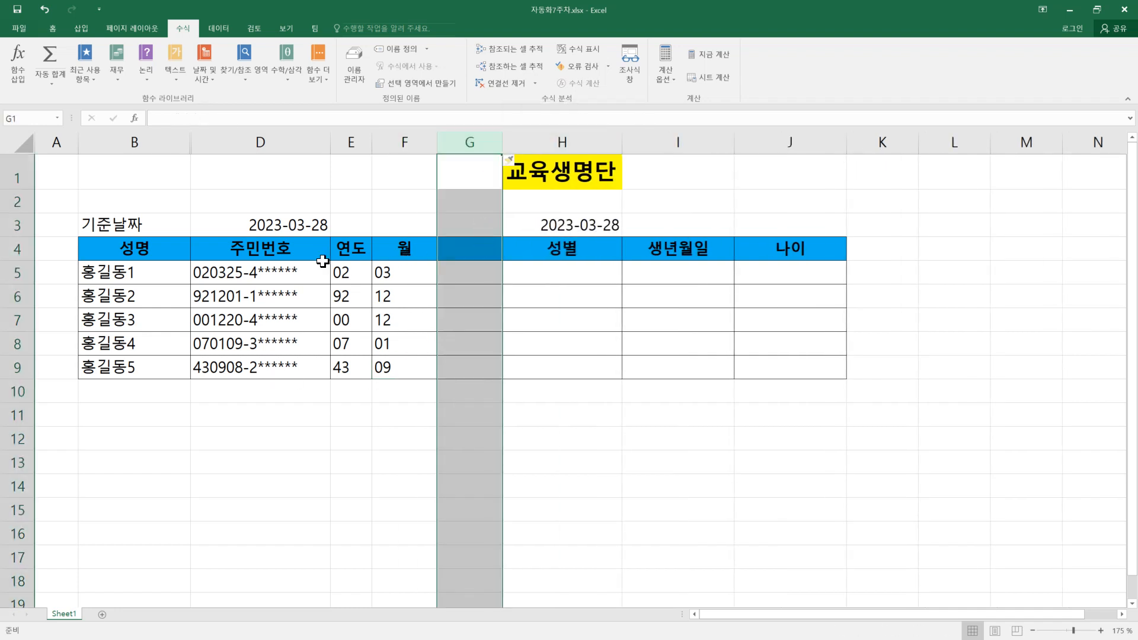
pyautogui.click(460, 249)
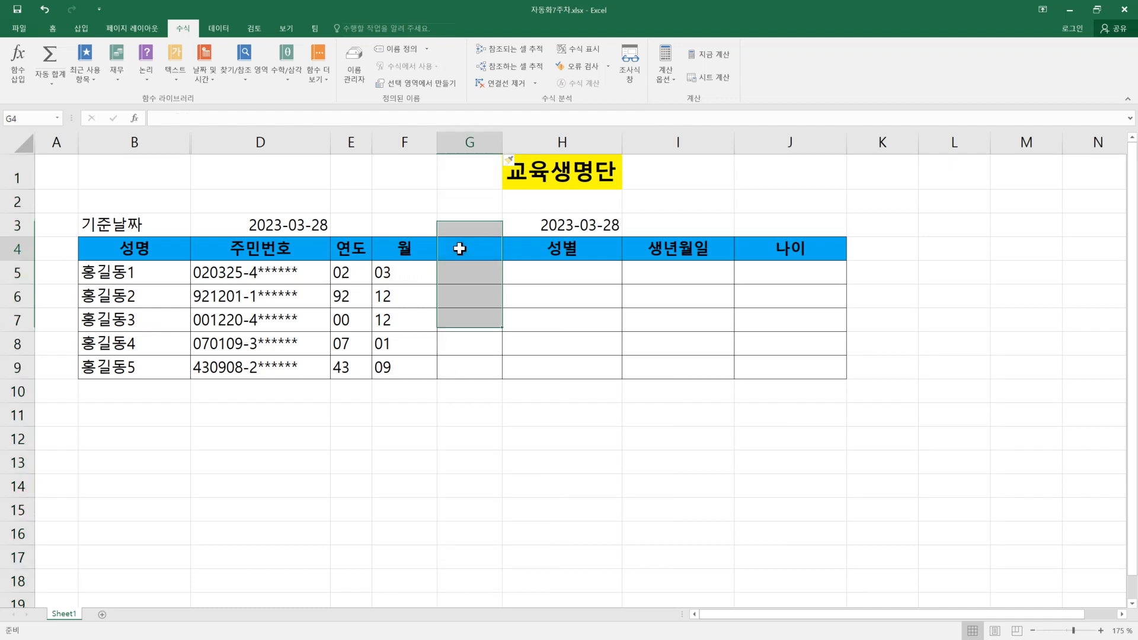
pyautogui.write('일')
pyautogui.press('Return')
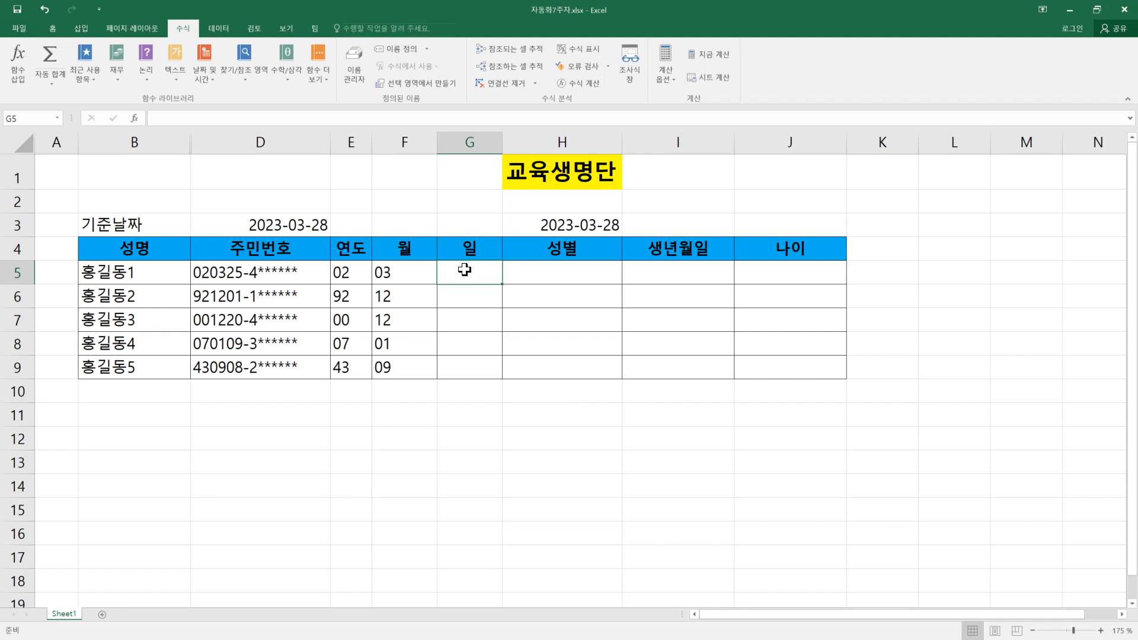
# Step: Use MID in G5 to extract 2 characters starting at position 5 of D5, and fill the formula down to G9
pyautogui.click(183, 79)
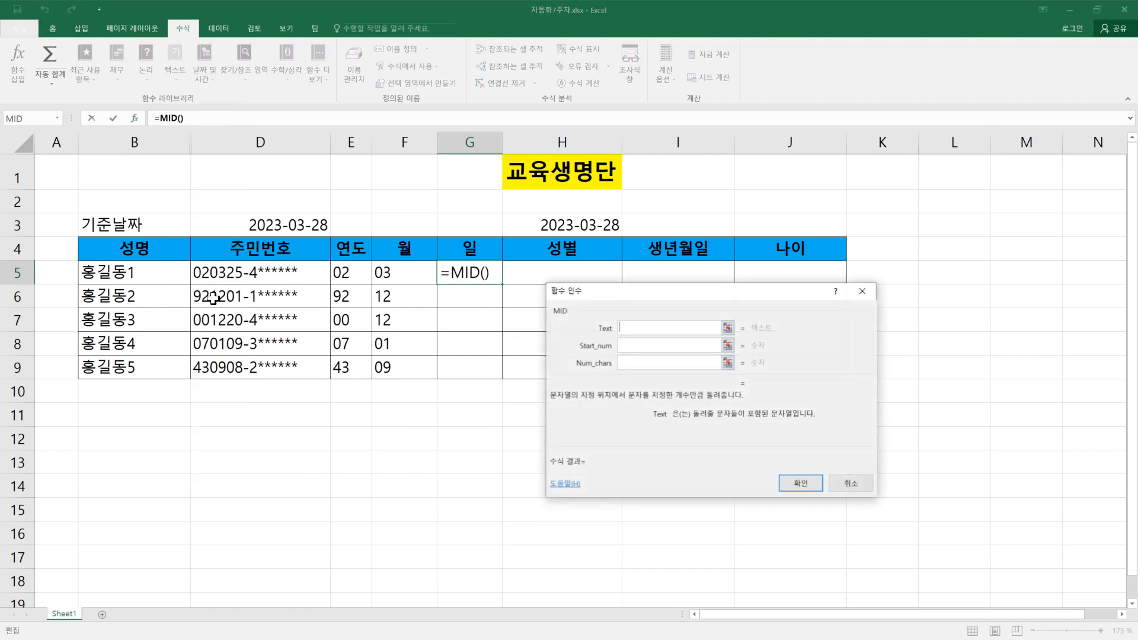
pyautogui.click(228, 264)
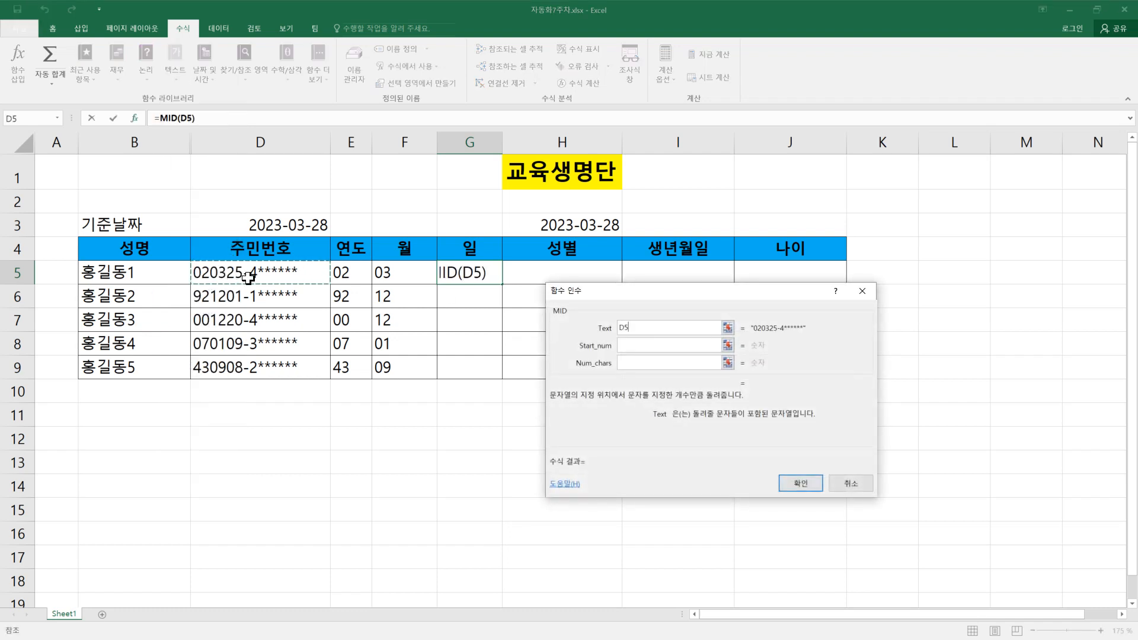
pyautogui.press('Tab')
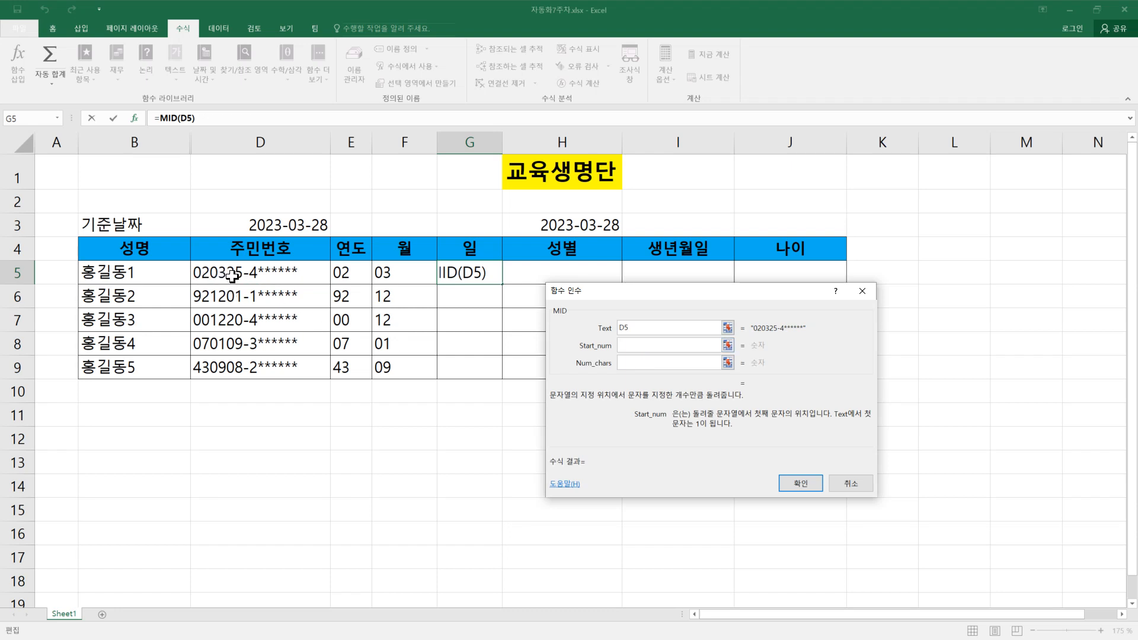
pyautogui.write('5')
pyautogui.click(639, 362)
pyautogui.write('2')
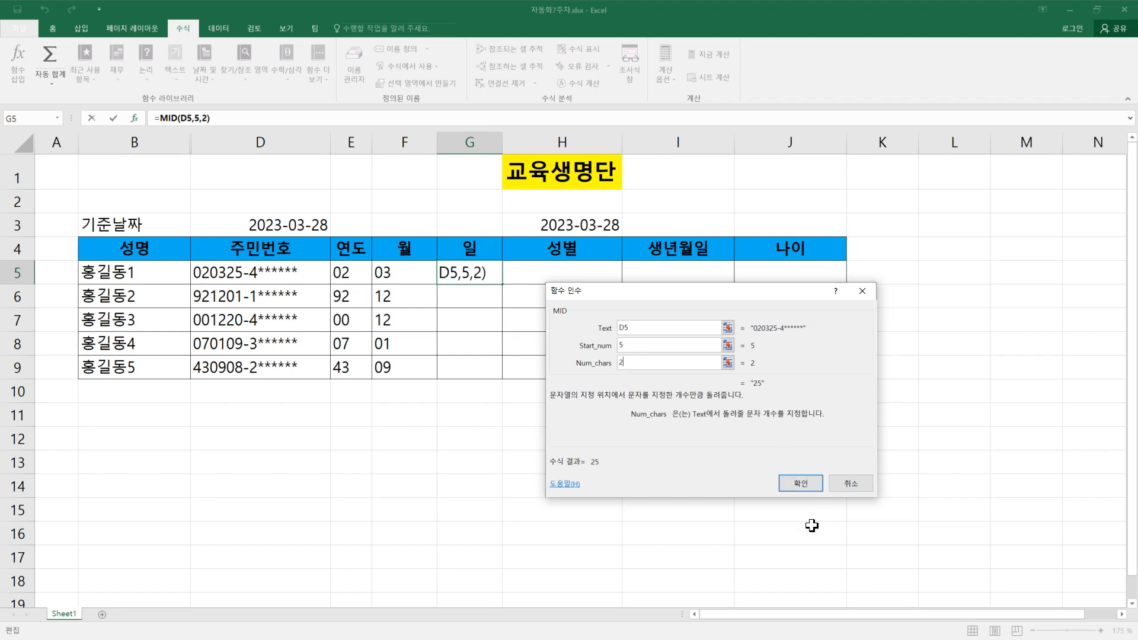
pyautogui.click(801, 484)
pyautogui.moveTo(502, 284); pyautogui.dragTo(504, 371)
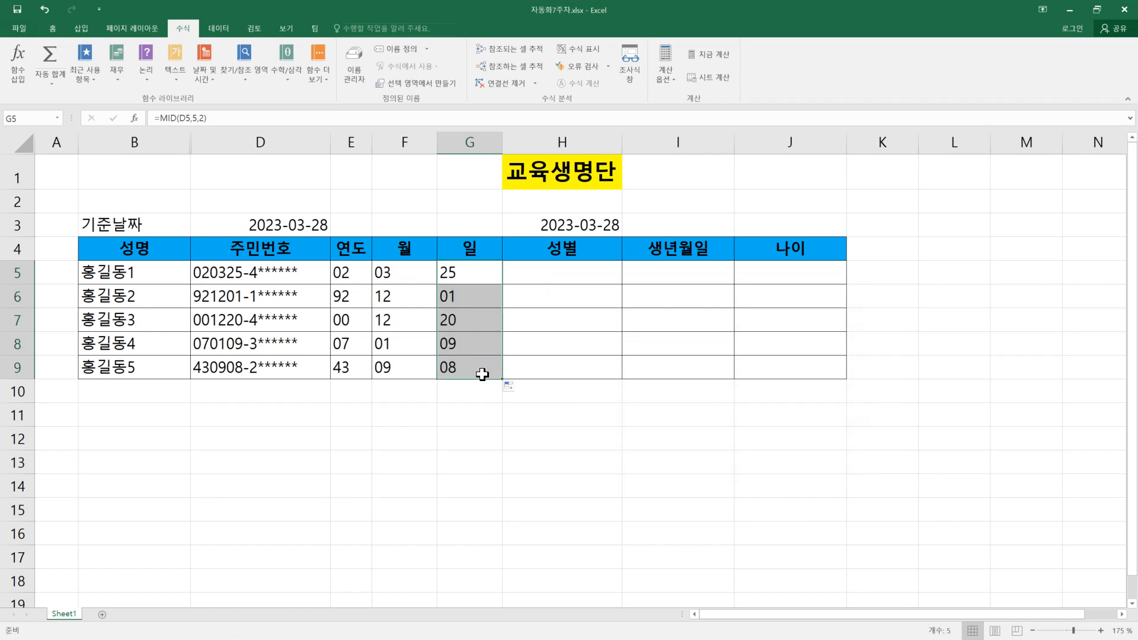
# Step: Insert a blank column between the 일 and 성별 columns and copy the 성별 header into its cell H4
pyautogui.click(555, 276)
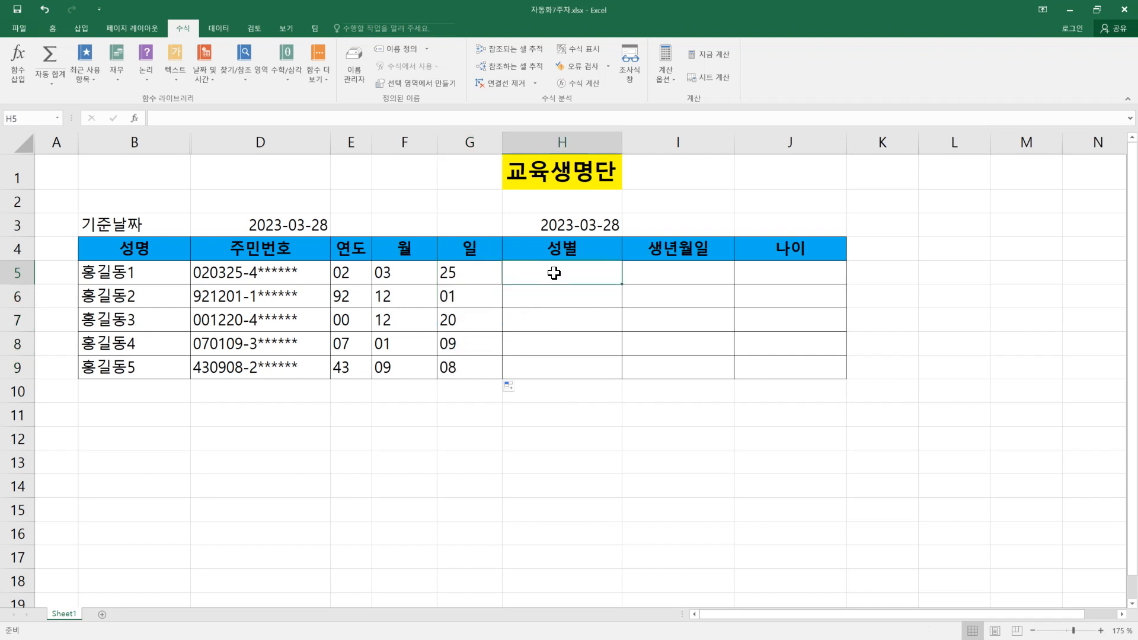
pyautogui.rightClick(551, 139)
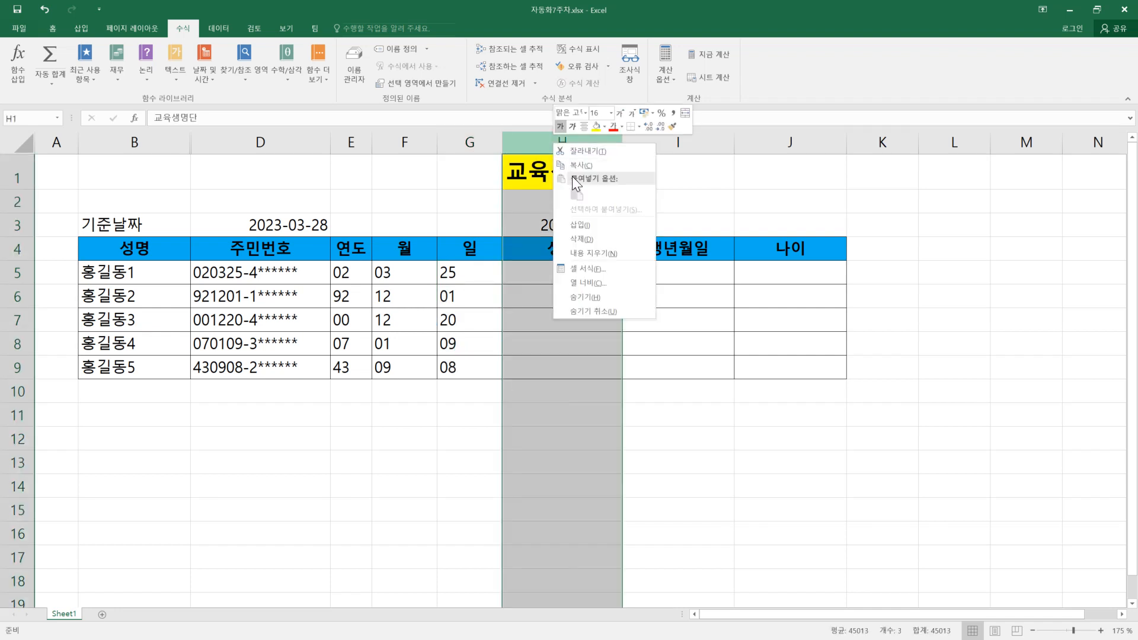
pyautogui.click(581, 219)
pyautogui.click(622, 252)
pyautogui.moveTo(686, 259); pyautogui.dragTo(527, 258)
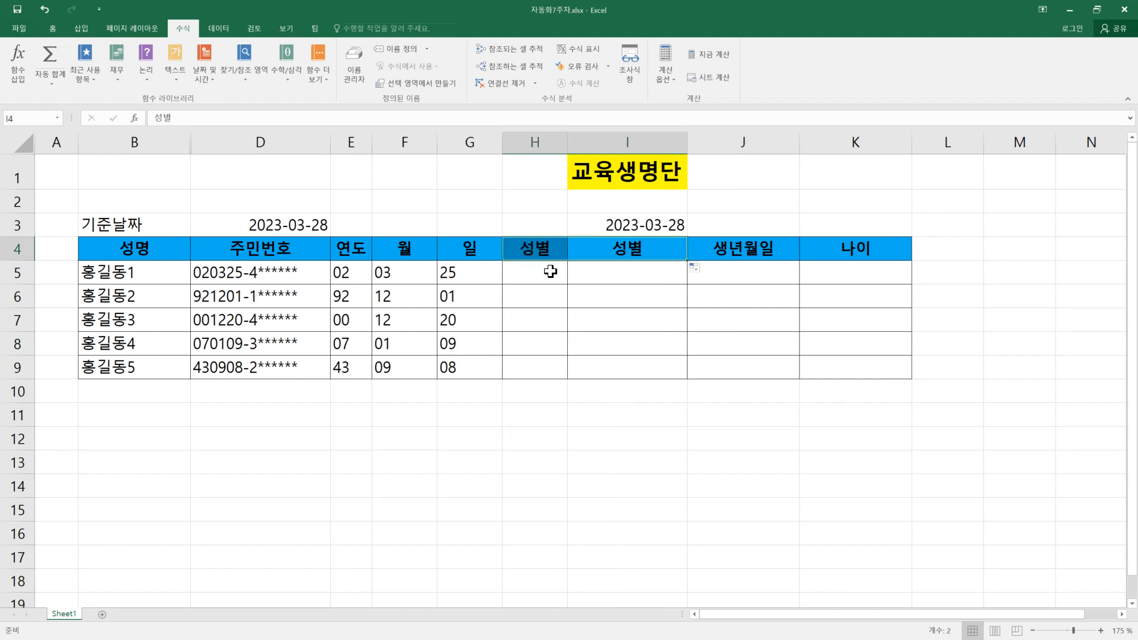
# Step: Fit the widths of the 월 and 일 columns, F and G, to their contents
pyautogui.click(527, 272)
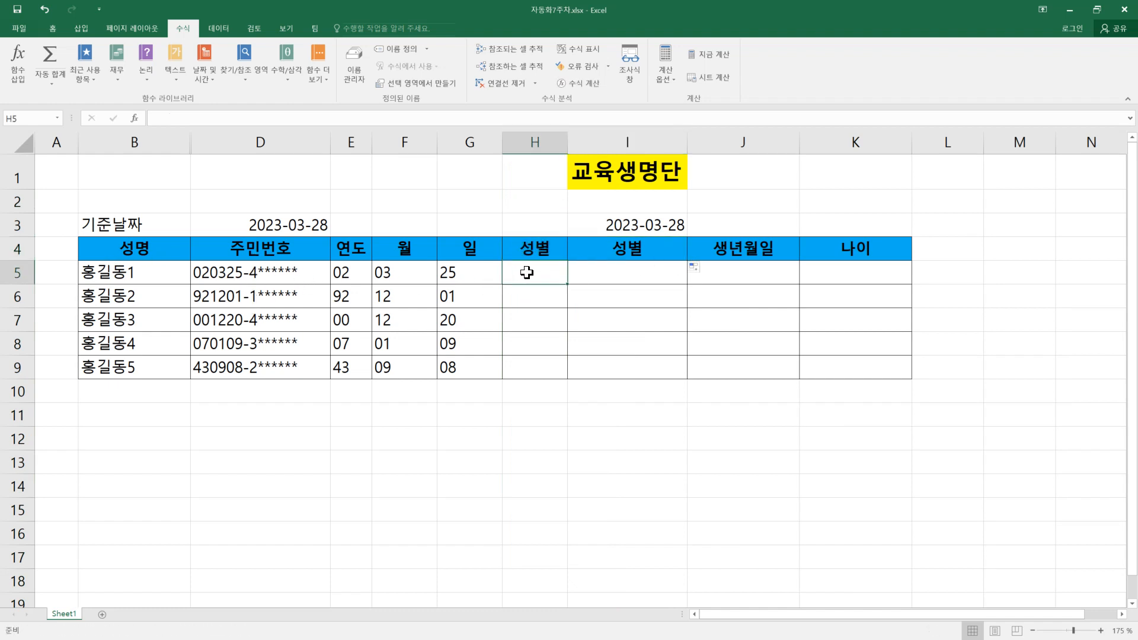
pyautogui.doubleClick(437, 142)
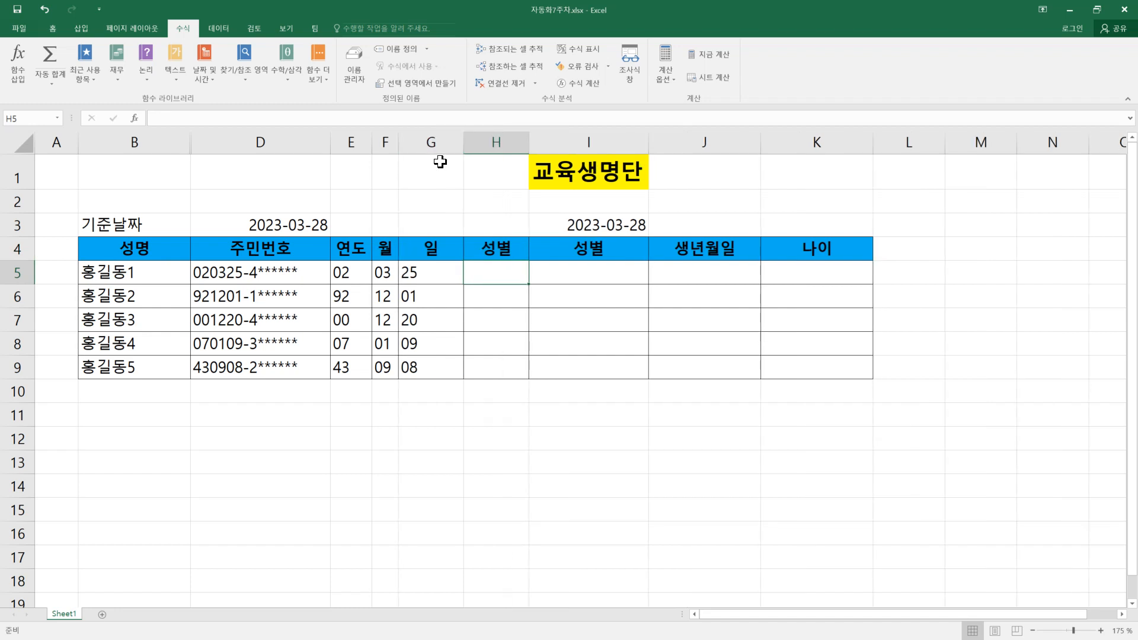
pyautogui.doubleClick(463, 142)
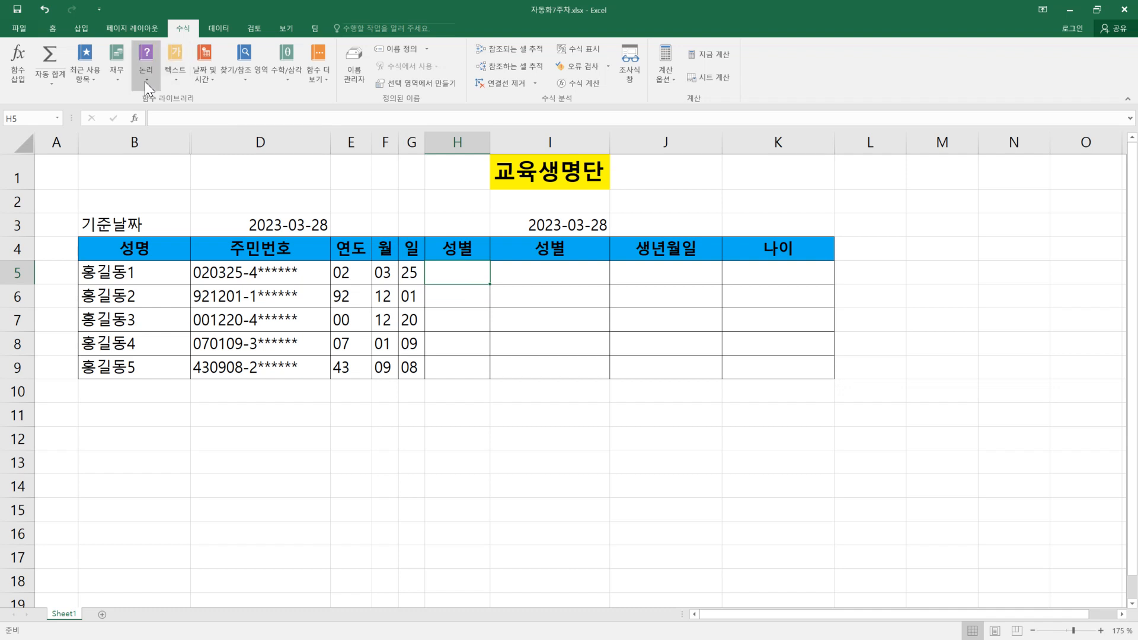
# Step: Use the MID function in H5 to extract 1 character at position 8 of the 주민번호 in D5
pyautogui.click(169, 80)
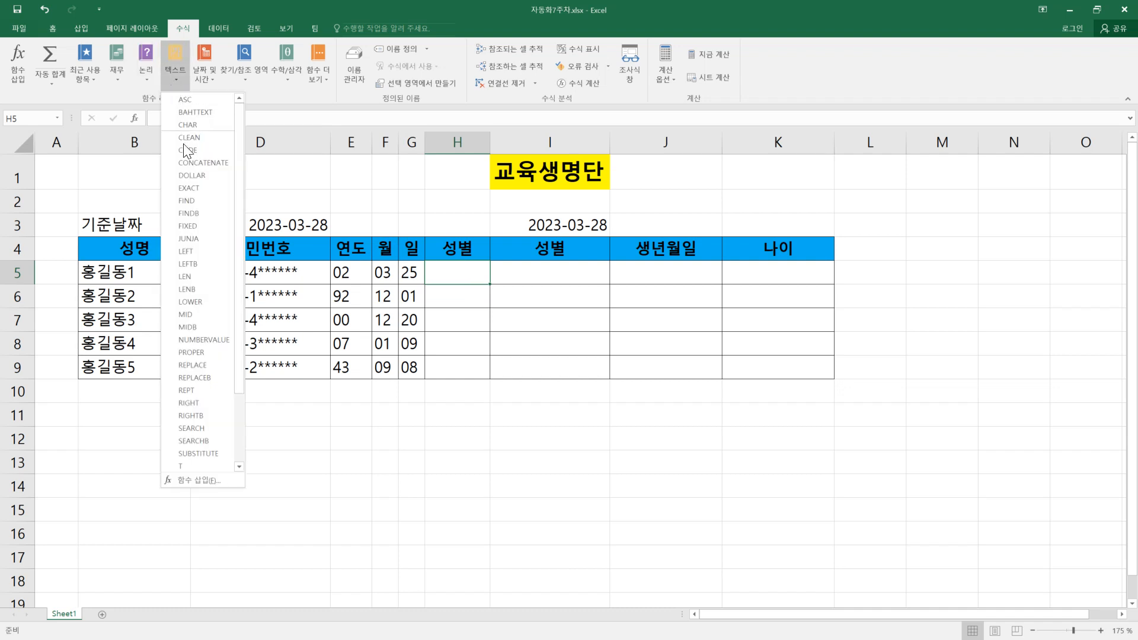
pyautogui.click(206, 313)
pyautogui.click(283, 271)
pyautogui.click(640, 346)
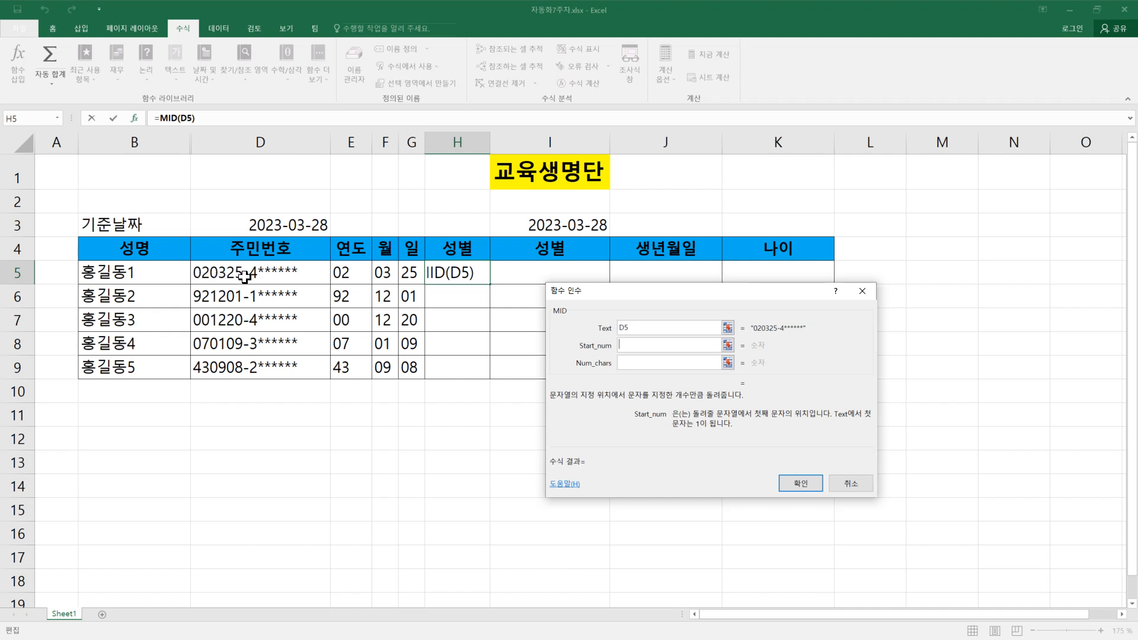
pyautogui.write('8')
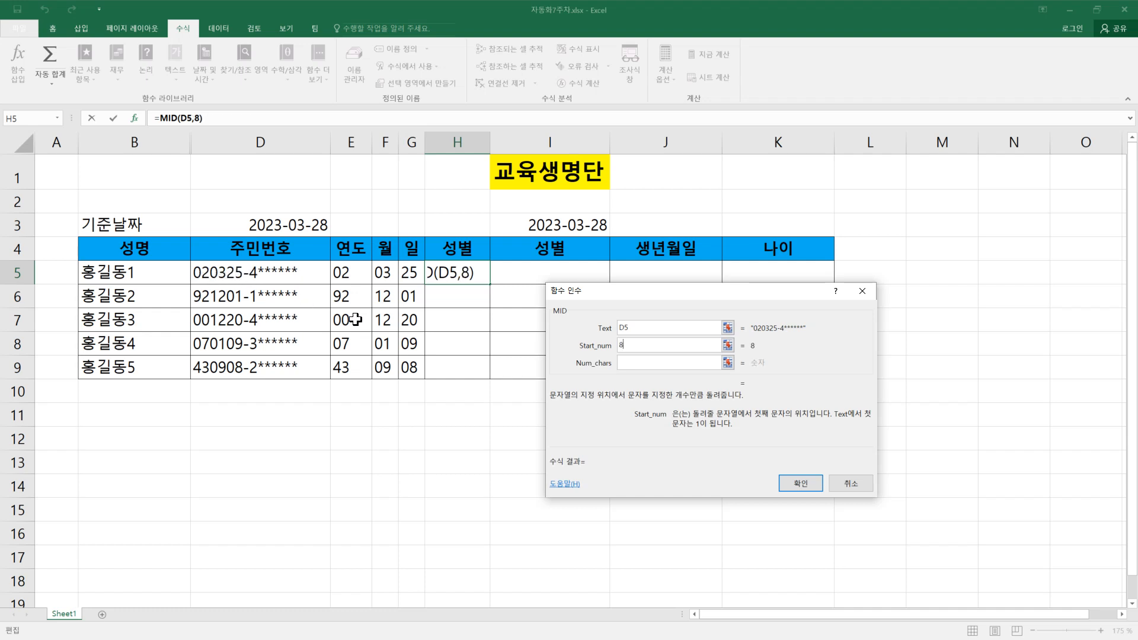
pyautogui.click(669, 364)
pyautogui.write('1')
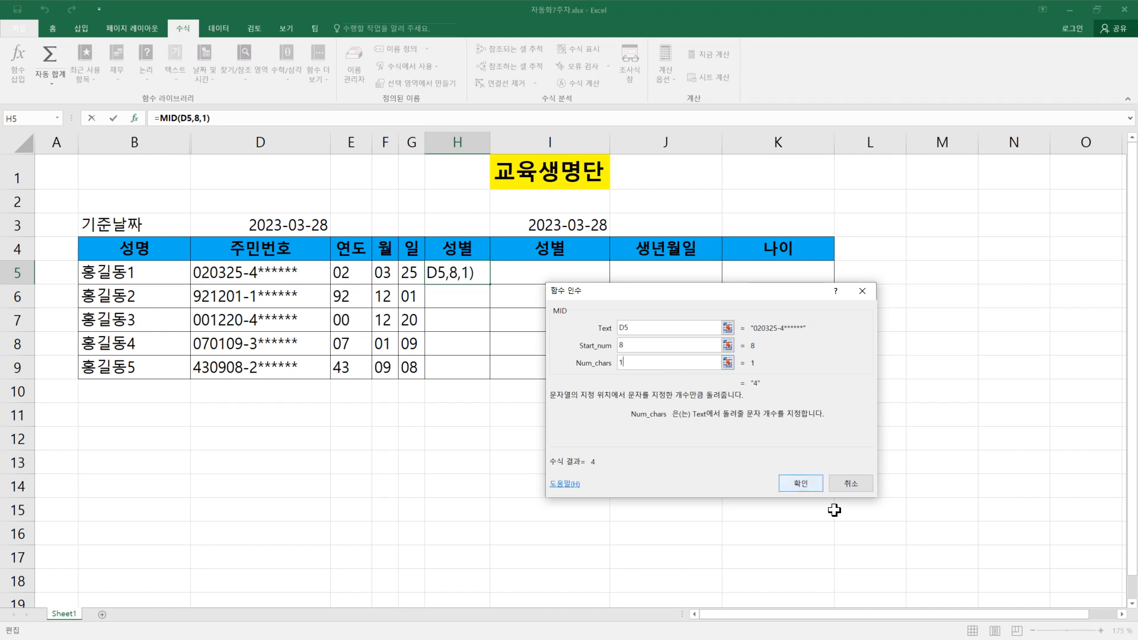
pyautogui.click(814, 487)
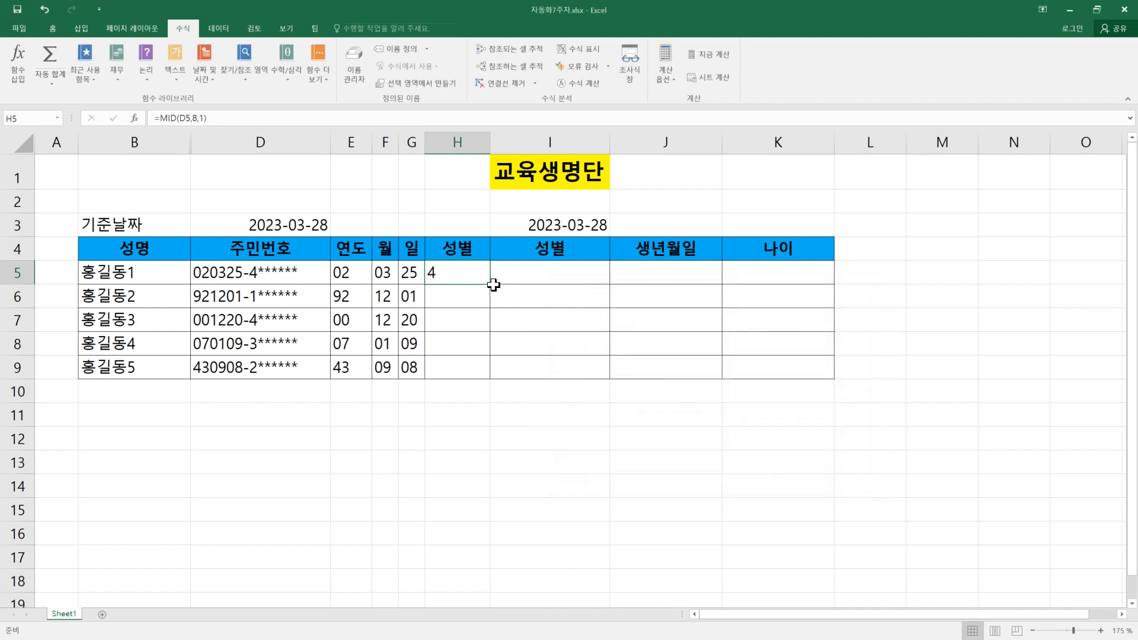
# Step: Fill the gender digit formula from H5 down to H9 and check the copied formula in H6
pyautogui.moveTo(490, 284); pyautogui.dragTo(493, 372)
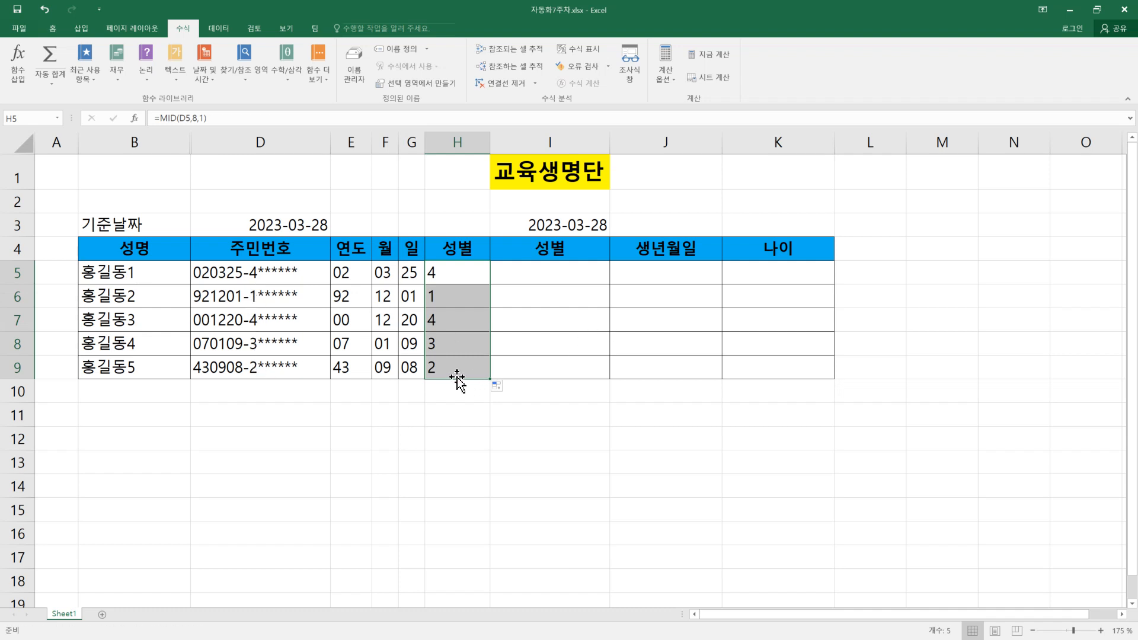
pyautogui.click(452, 274)
pyautogui.click(451, 300)
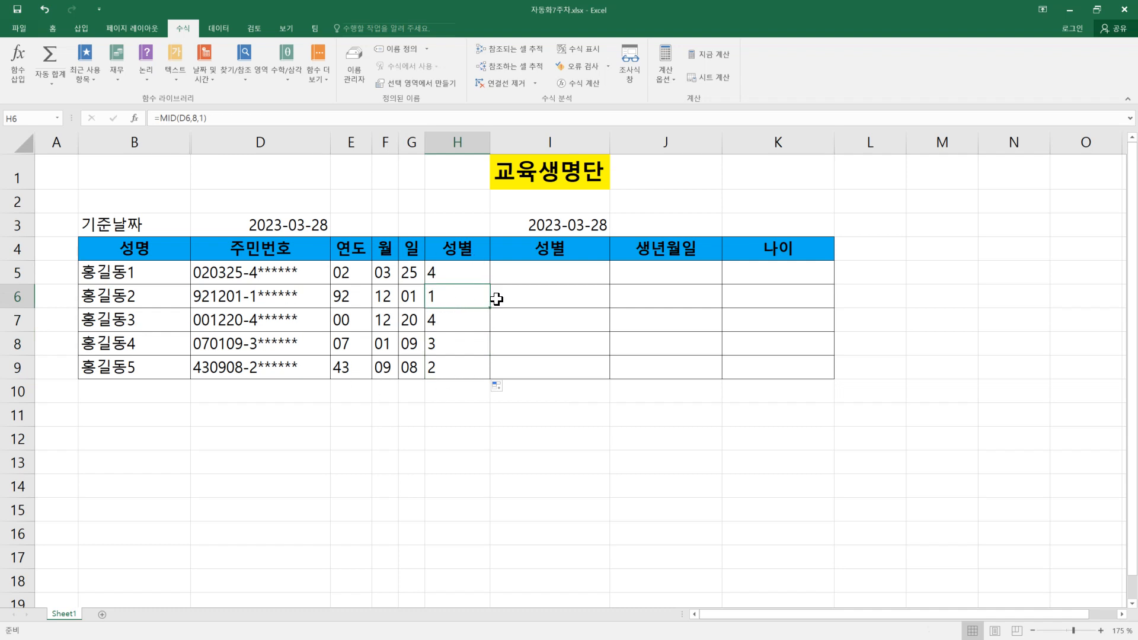
# Step: Start an IF function in I5 with the logical test H5=1
pyautogui.click(515, 280)
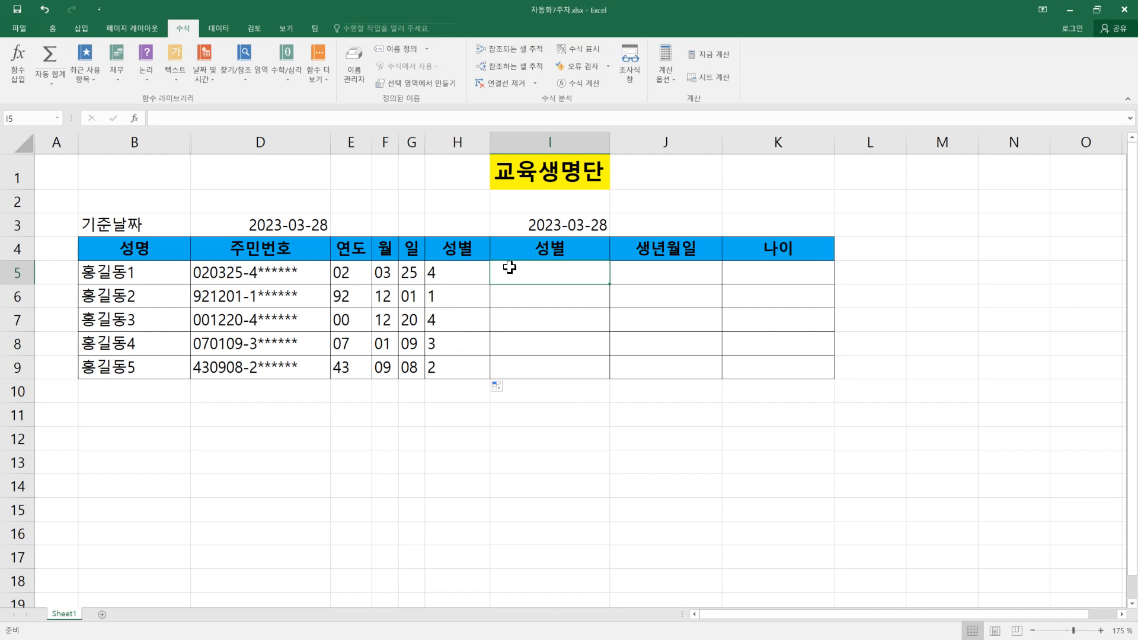
pyautogui.click(143, 83)
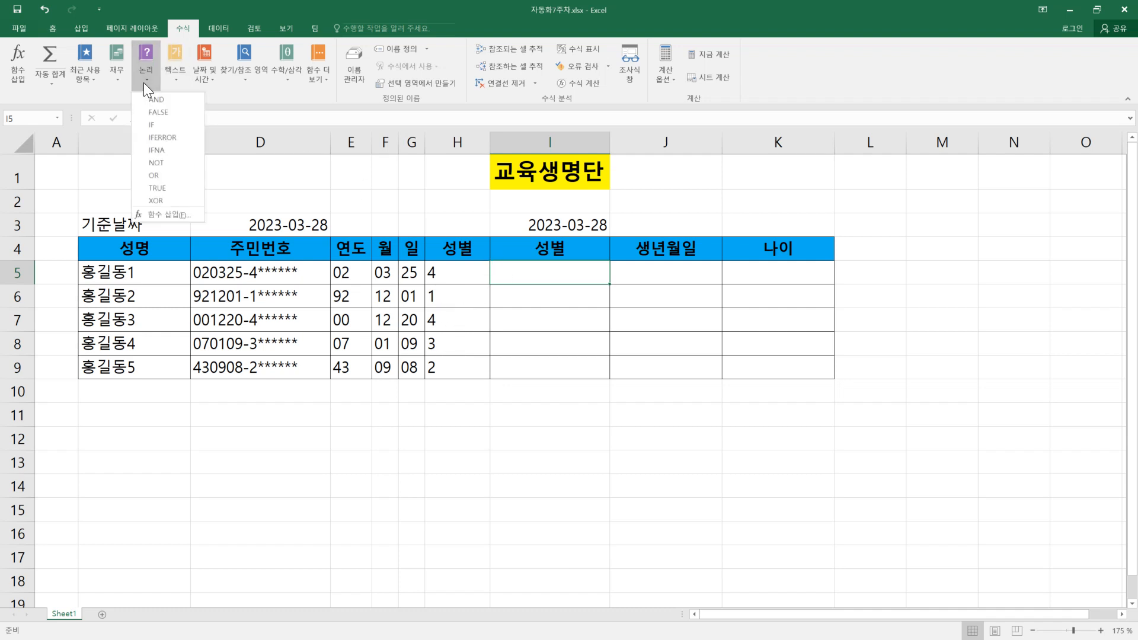
pyautogui.click(173, 125)
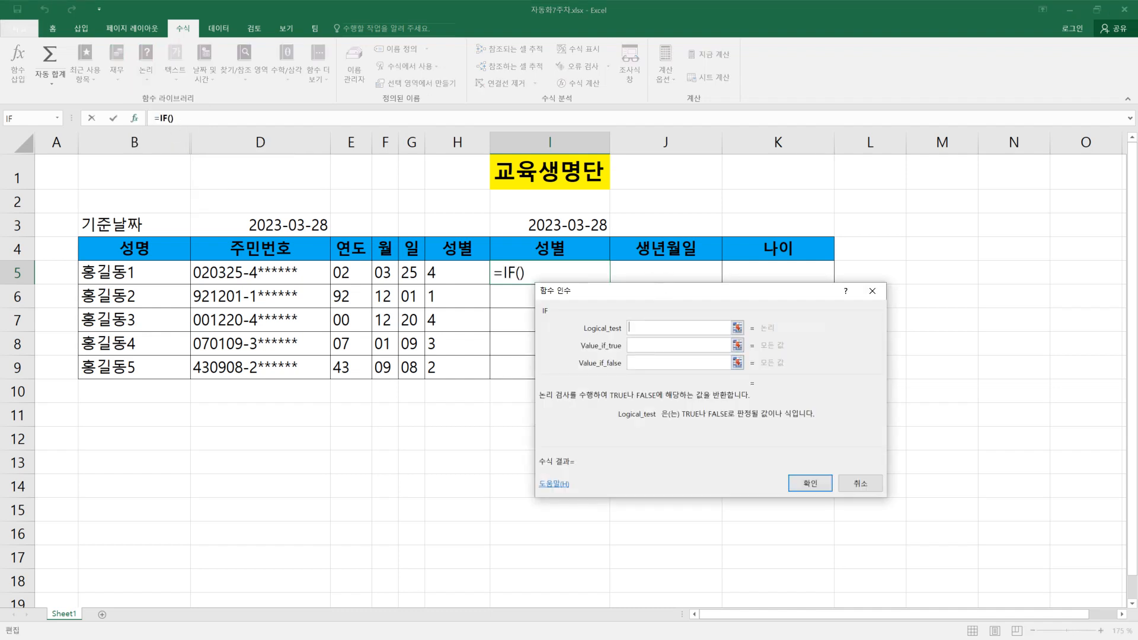
pyautogui.moveTo(658, 295); pyautogui.dragTo(583, 355)
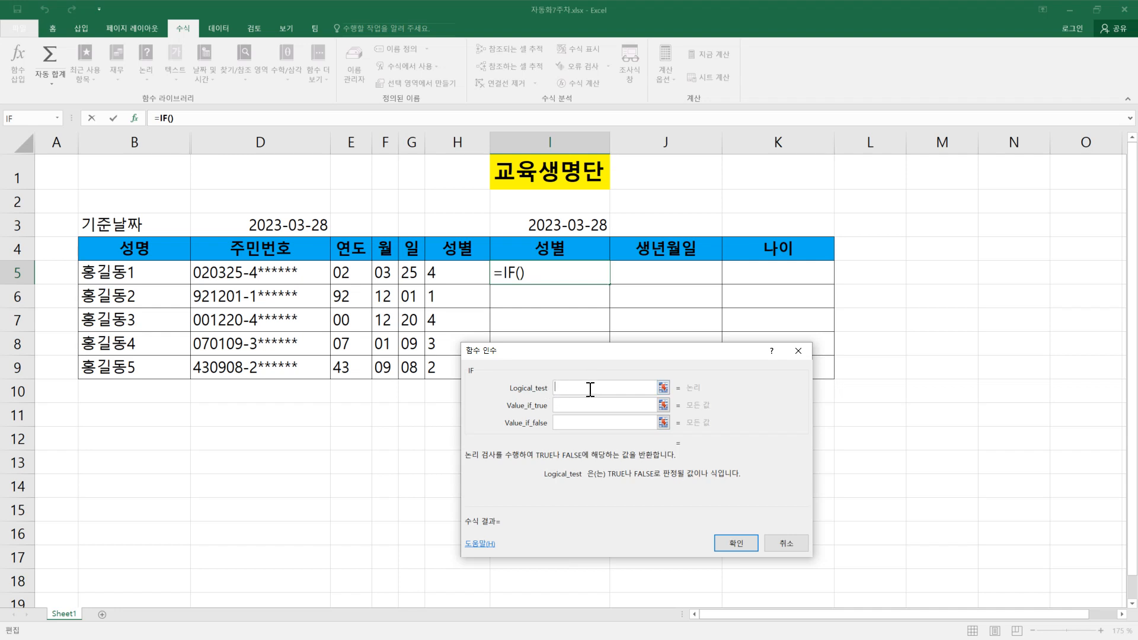
pyautogui.click(459, 272)
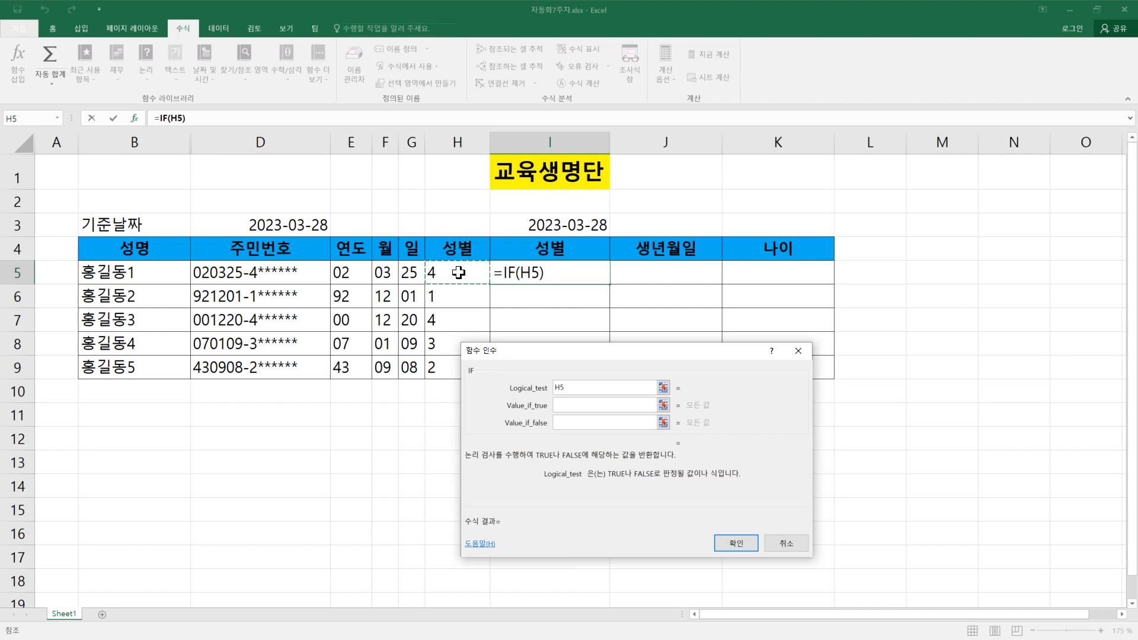
pyautogui.write('=')
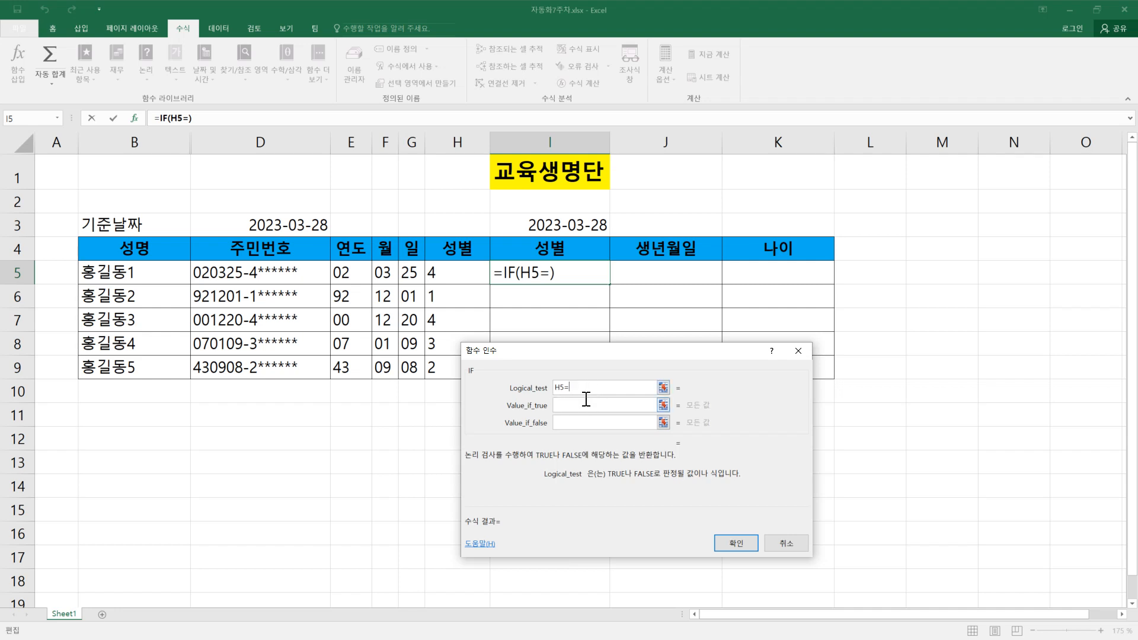
pyautogui.write('1')
# Step: Make the IF function return "남자" when true and "여자" when false, and fill the formula from I5 down to I9
pyautogui.click(580, 405)
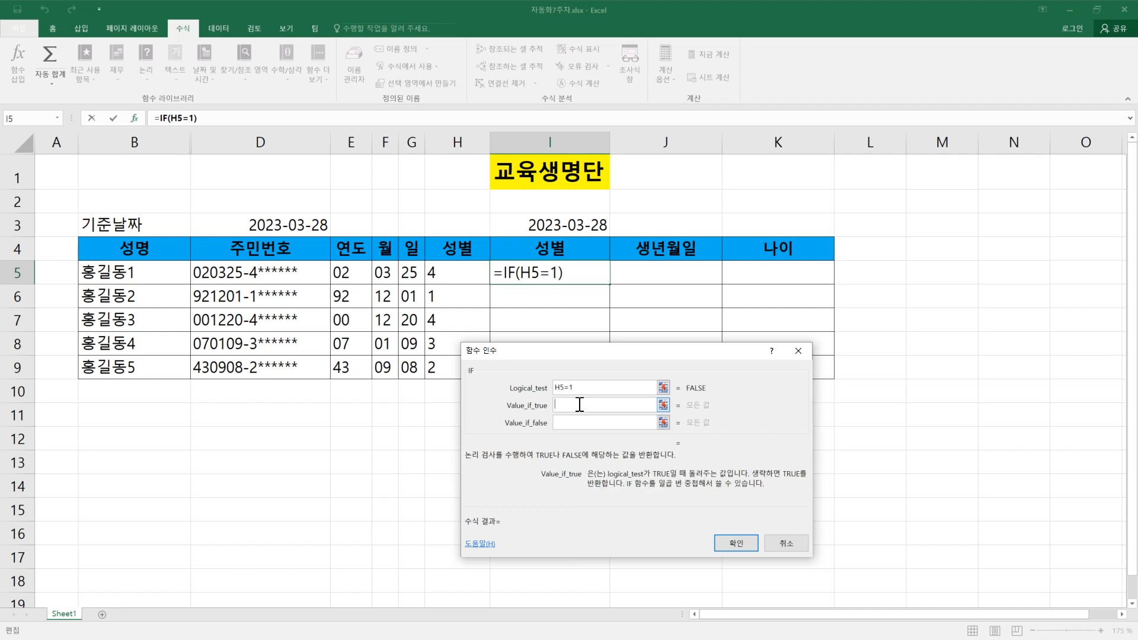
pyautogui.write('남자')
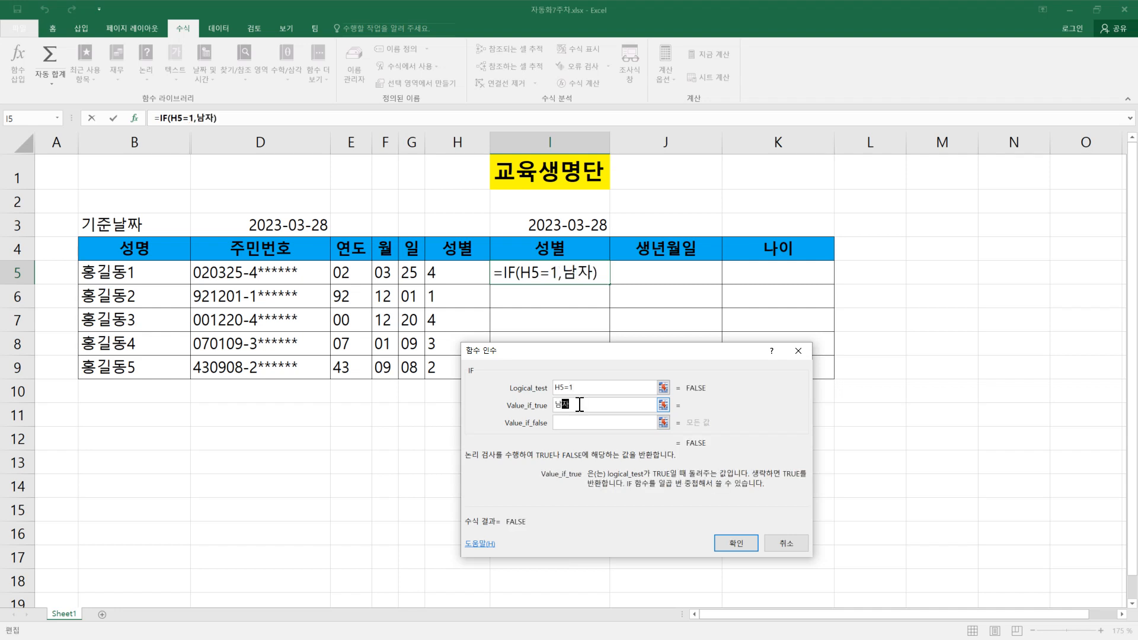
pyautogui.click(613, 423)
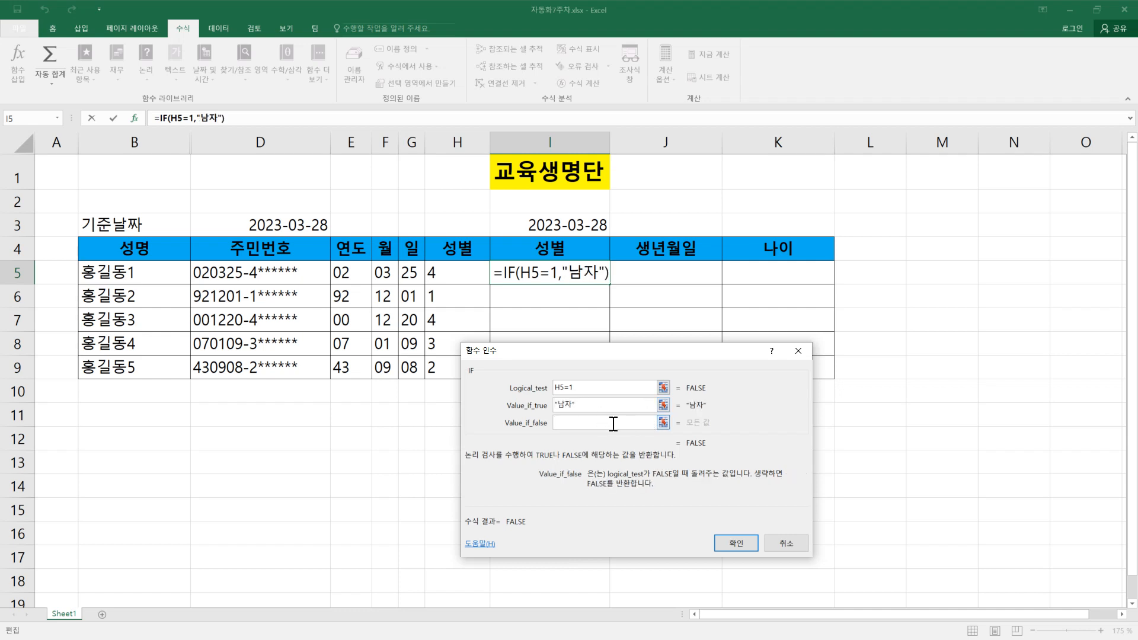
pyautogui.write('ㅇㅈ')
pyautogui.press('BackSpace')
pyautogui.press('BackSpace')
pyautogui.write('여자')
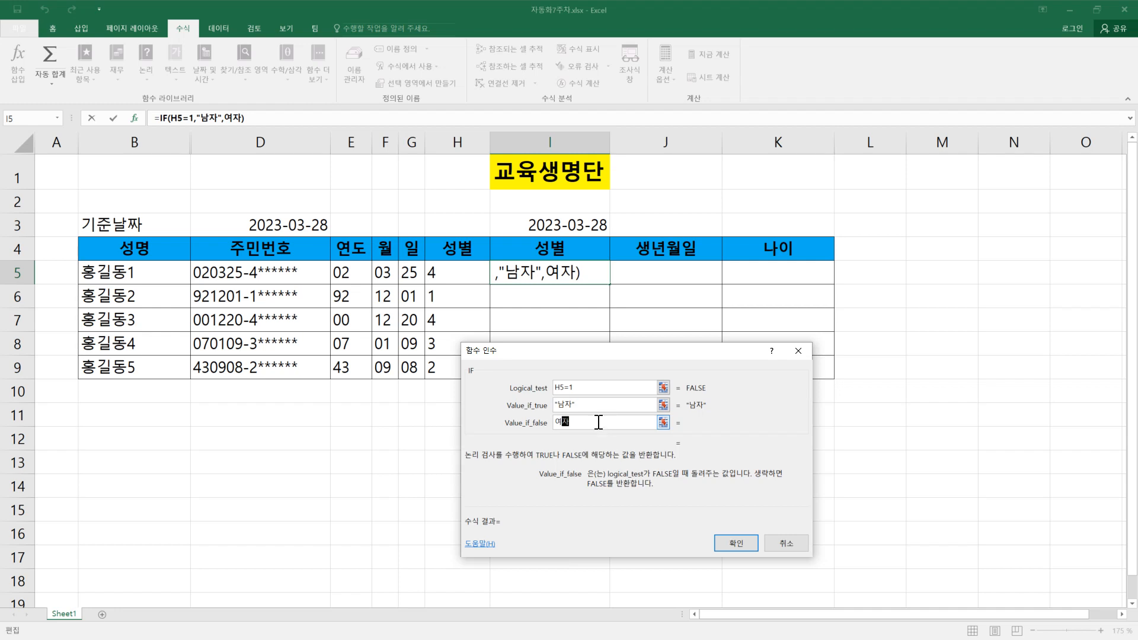
pyautogui.click(578, 389)
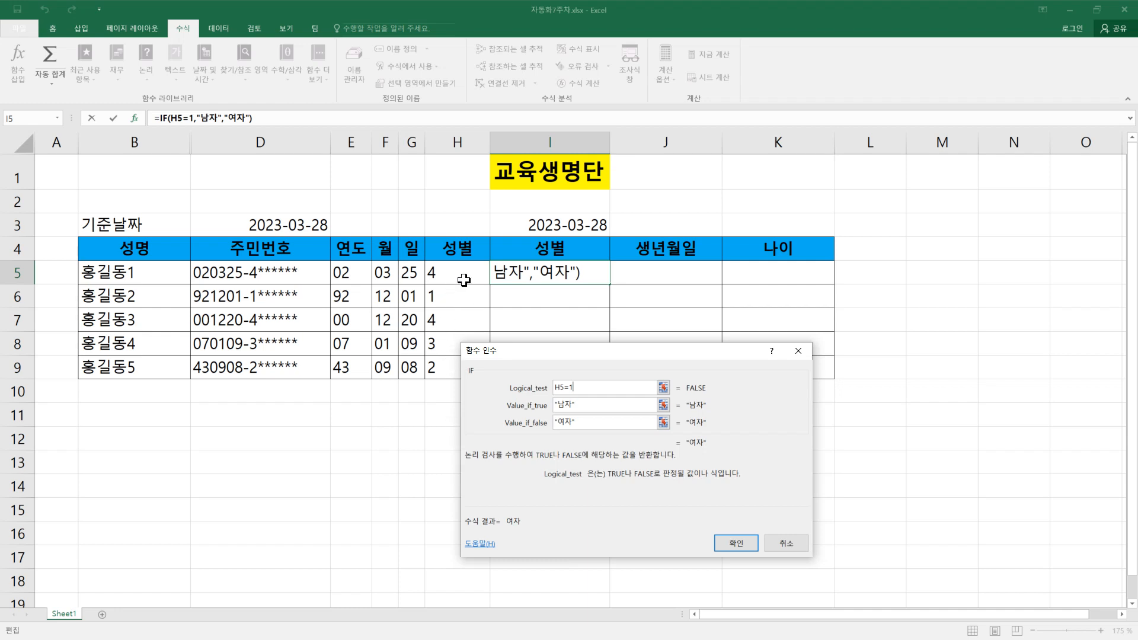
pyautogui.click(734, 543)
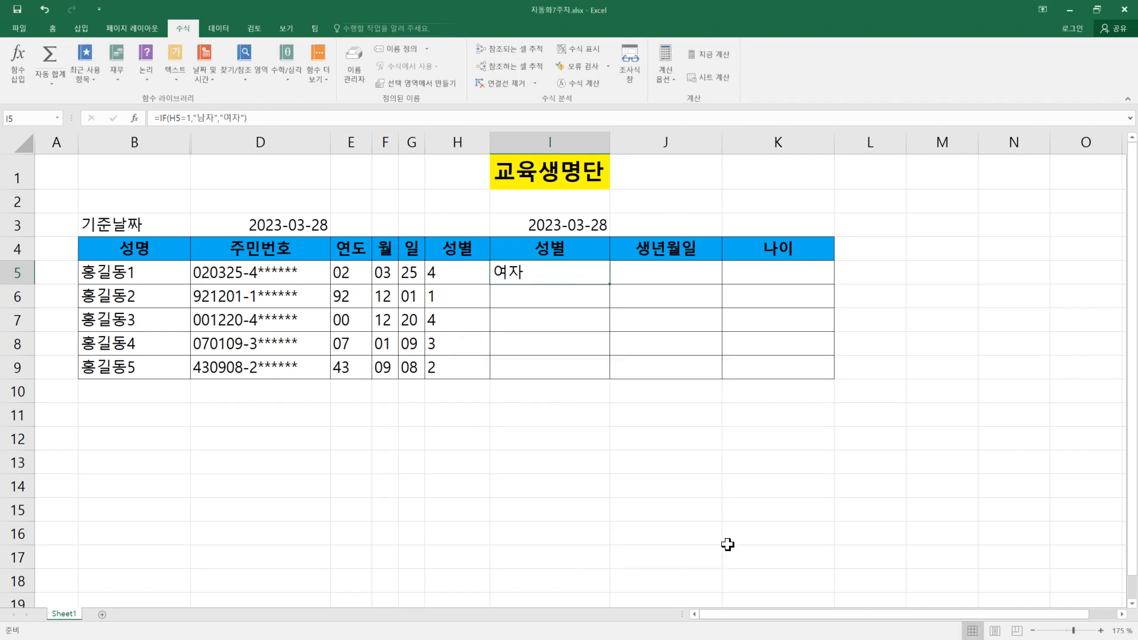
pyautogui.moveTo(610, 286); pyautogui.dragTo(610, 380)
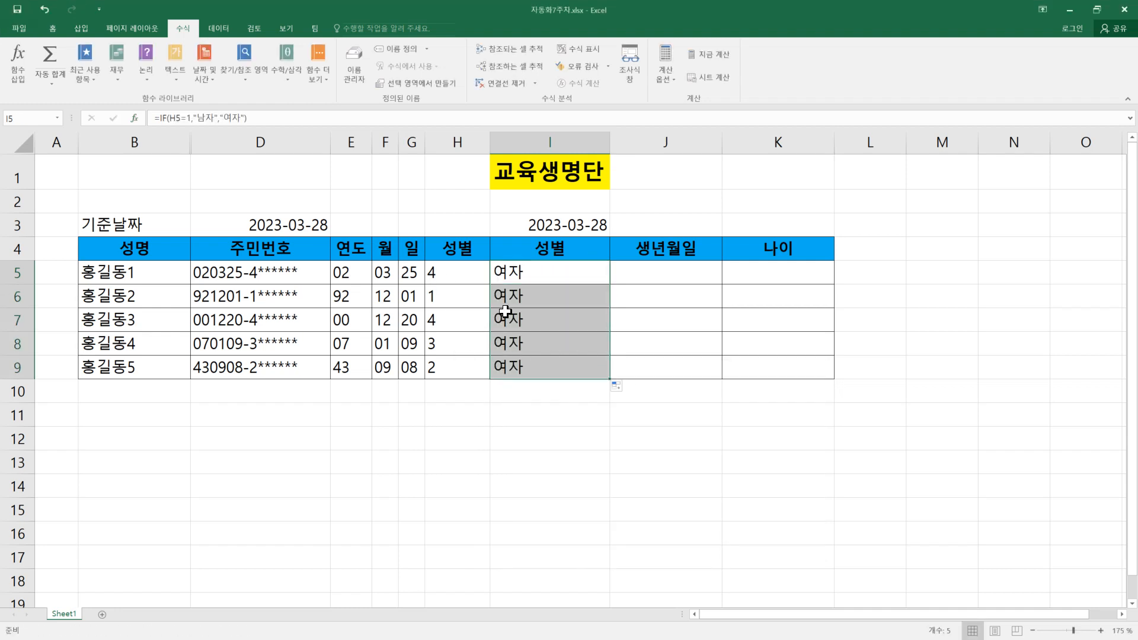
# Step: Edit the formula in I6 so that it compares H6 with the text value "1"
pyautogui.click(520, 295)
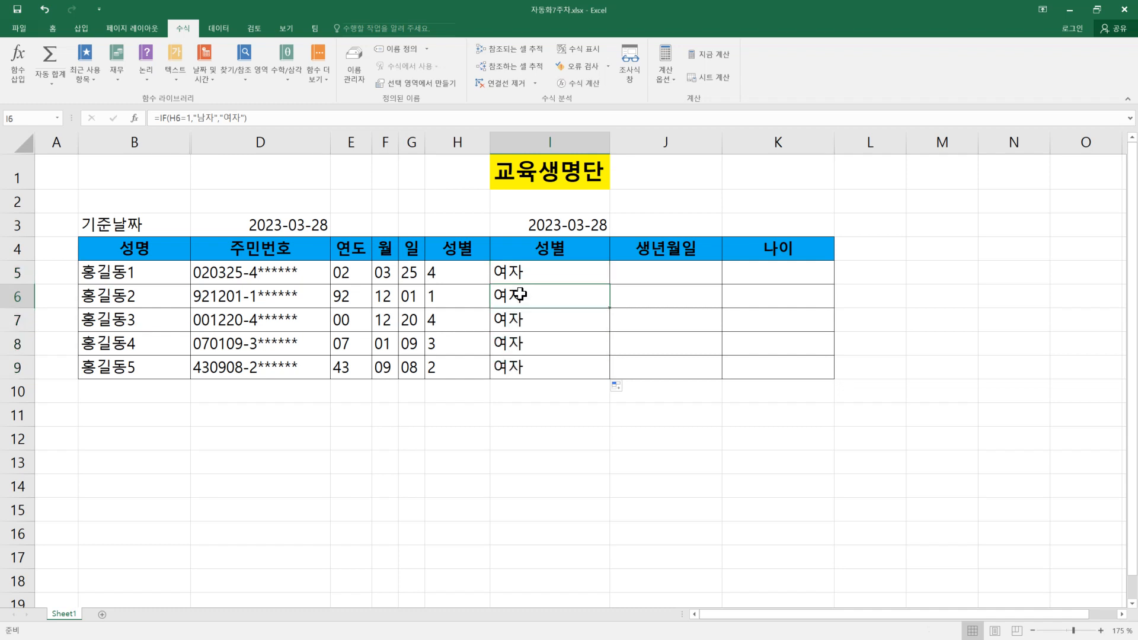
pyautogui.doubleClick(520, 295)
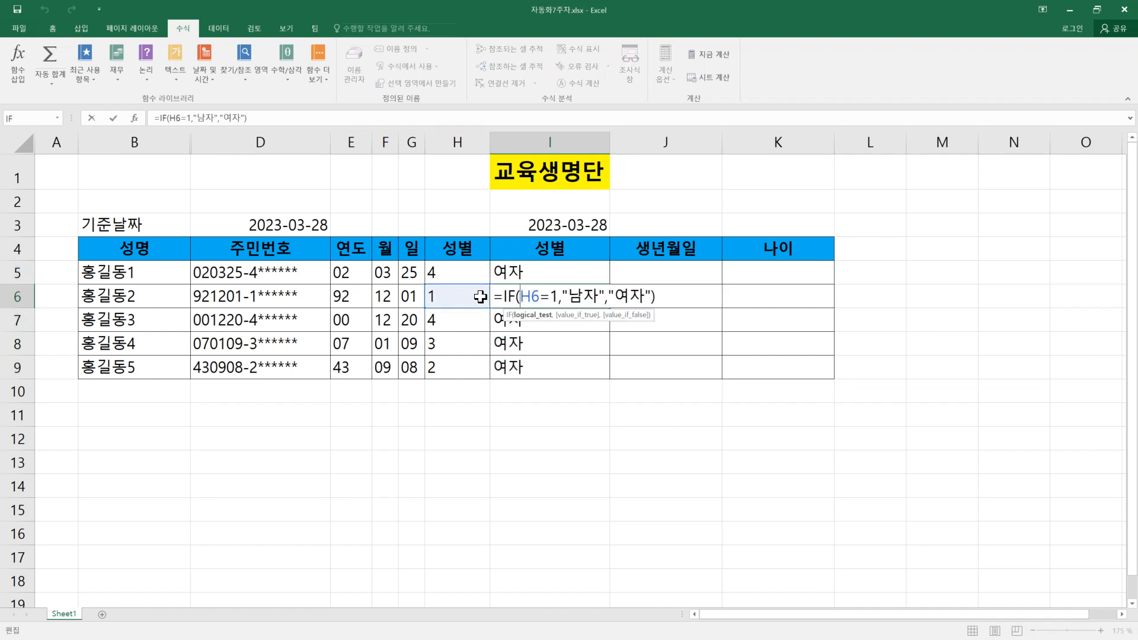
pyautogui.doubleClick(554, 297)
pyautogui.write('"1')
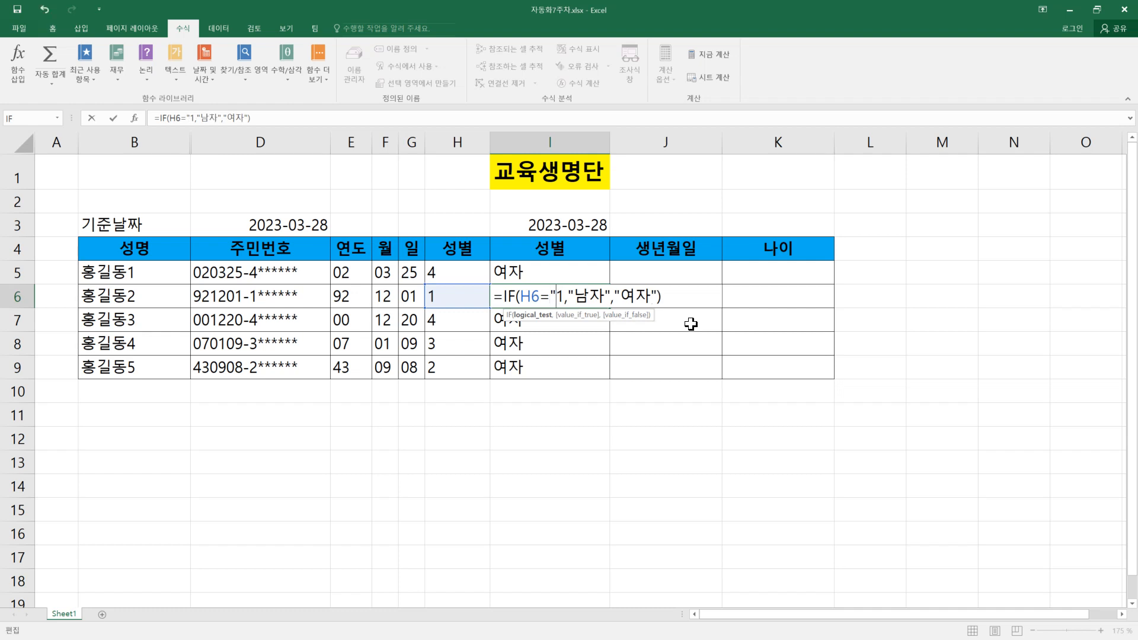
pyautogui.write('"')
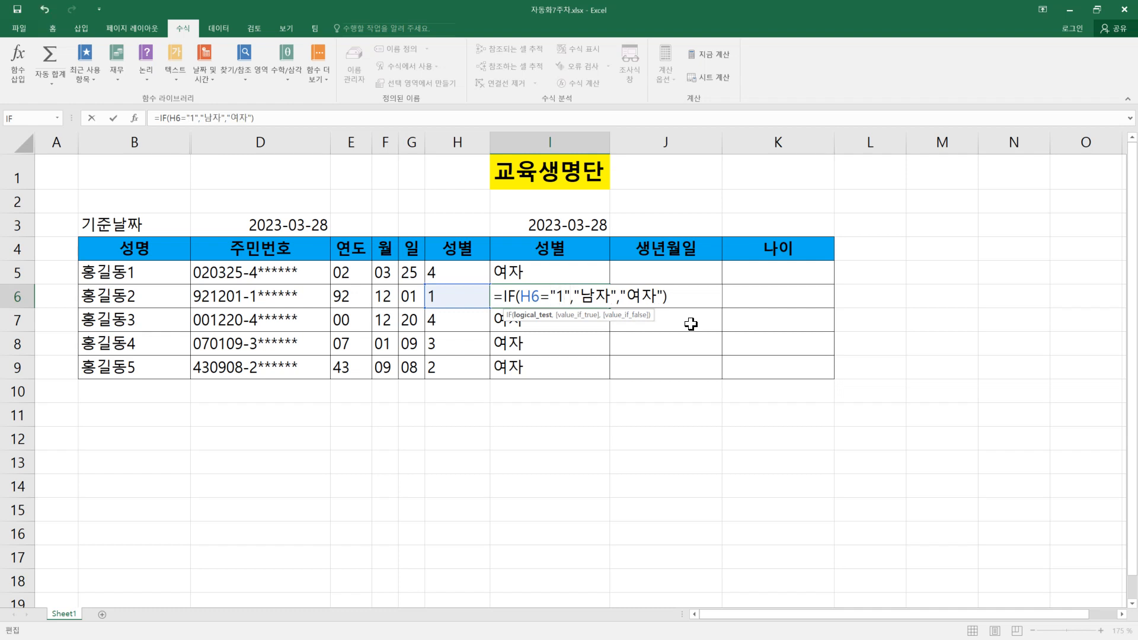
pyautogui.press('Return')
# Step: Copy the corrected I6 formula down to I9 and up to I5, and check the formula in I5
pyautogui.click(592, 301)
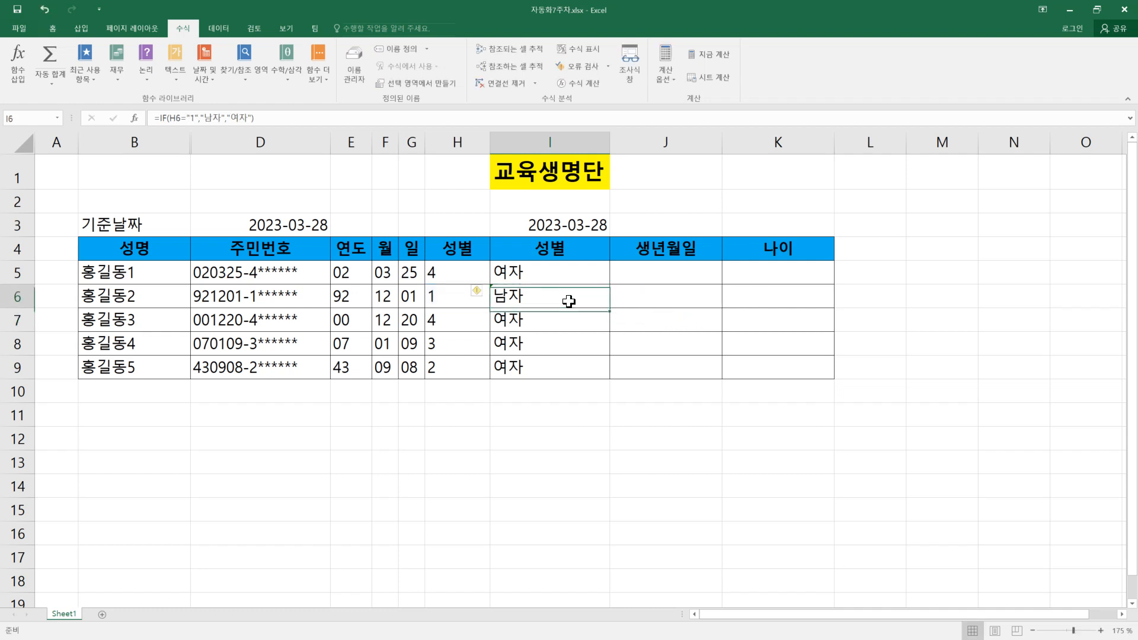
pyautogui.moveTo(610, 309); pyautogui.dragTo(610, 377)
pyautogui.click(579, 296)
pyautogui.moveTo(610, 307); pyautogui.dragTo(608, 268)
pyautogui.doubleClick(558, 278)
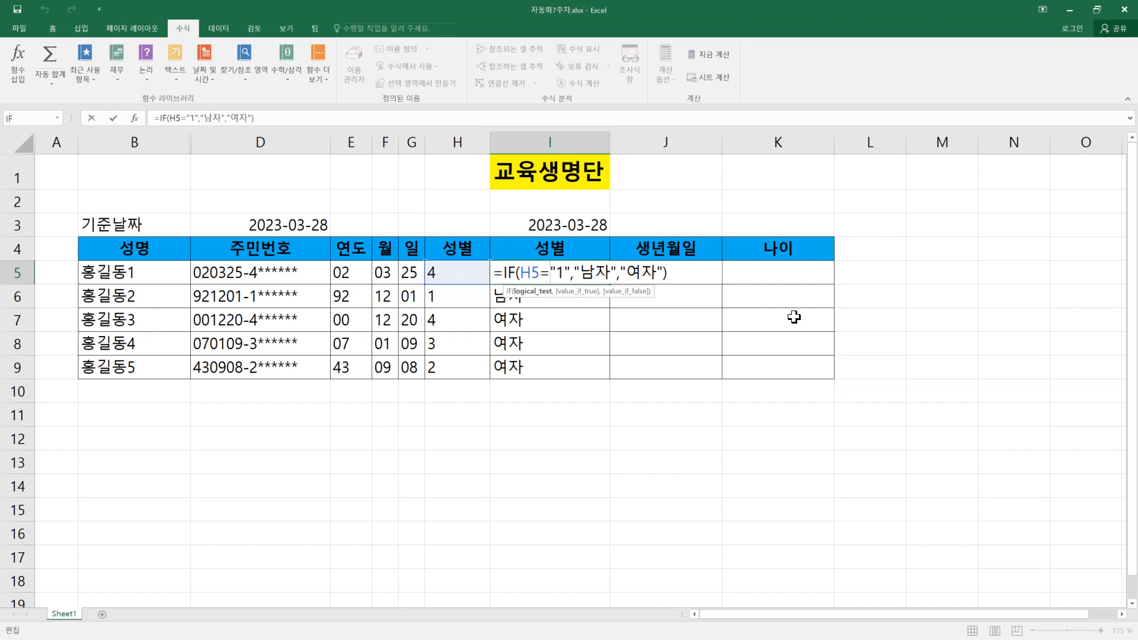
pyautogui.press('Return')
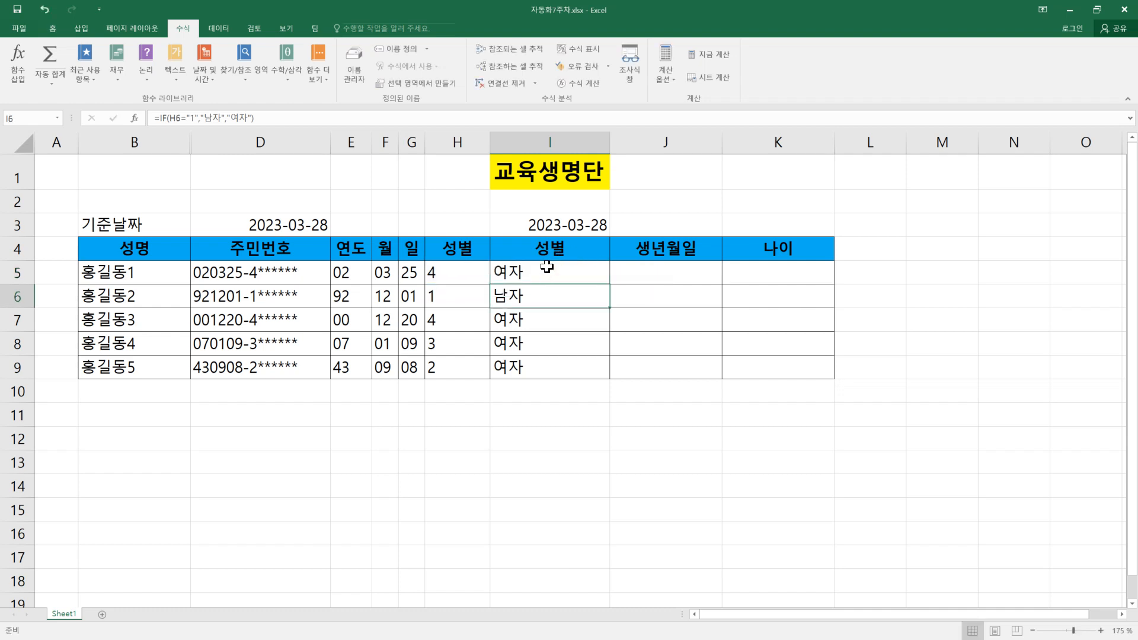
# Step: Reopen the arguments of the IF function in I5 and replace its false value with a nested IF function
pyautogui.click(548, 268)
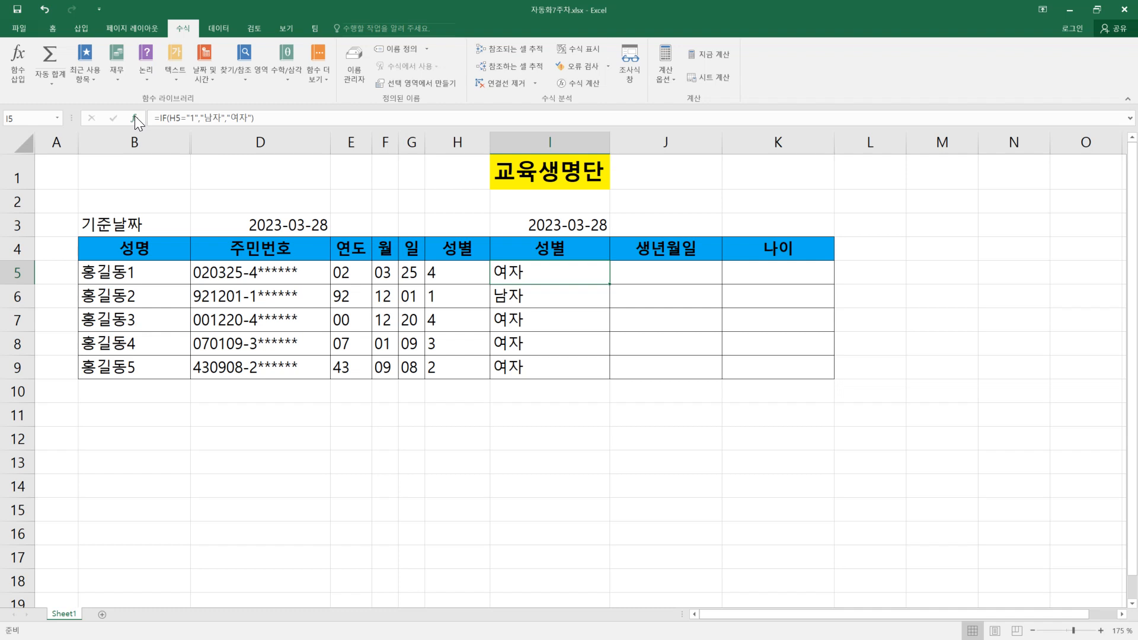
pyautogui.click(10, 65)
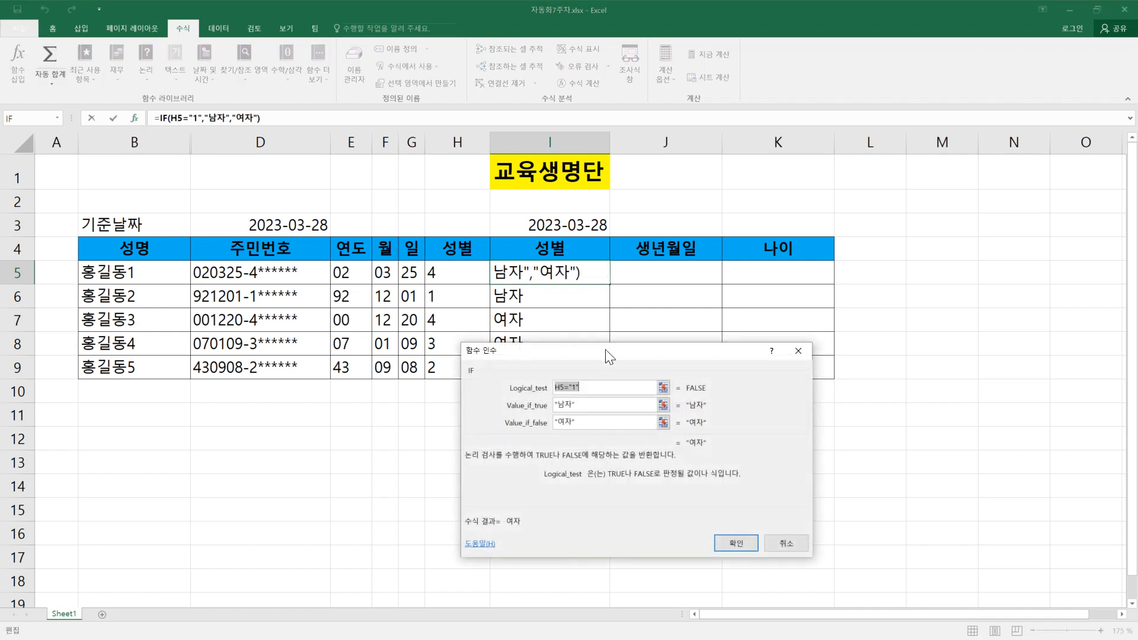
pyautogui.moveTo(641, 363); pyautogui.dragTo(788, 339)
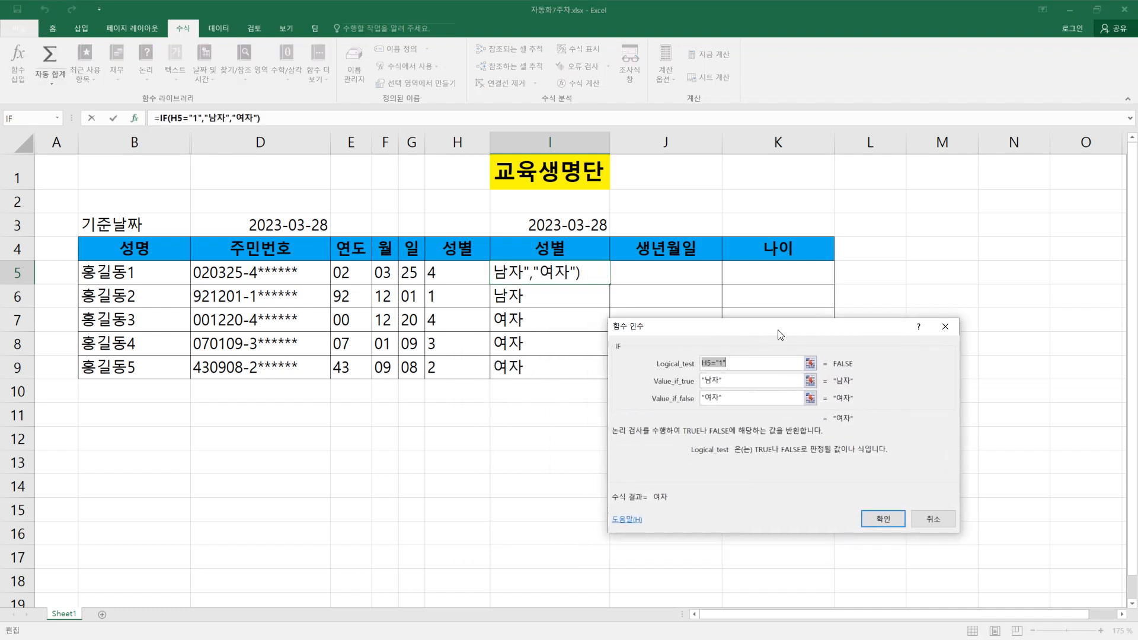
pyautogui.click(735, 395)
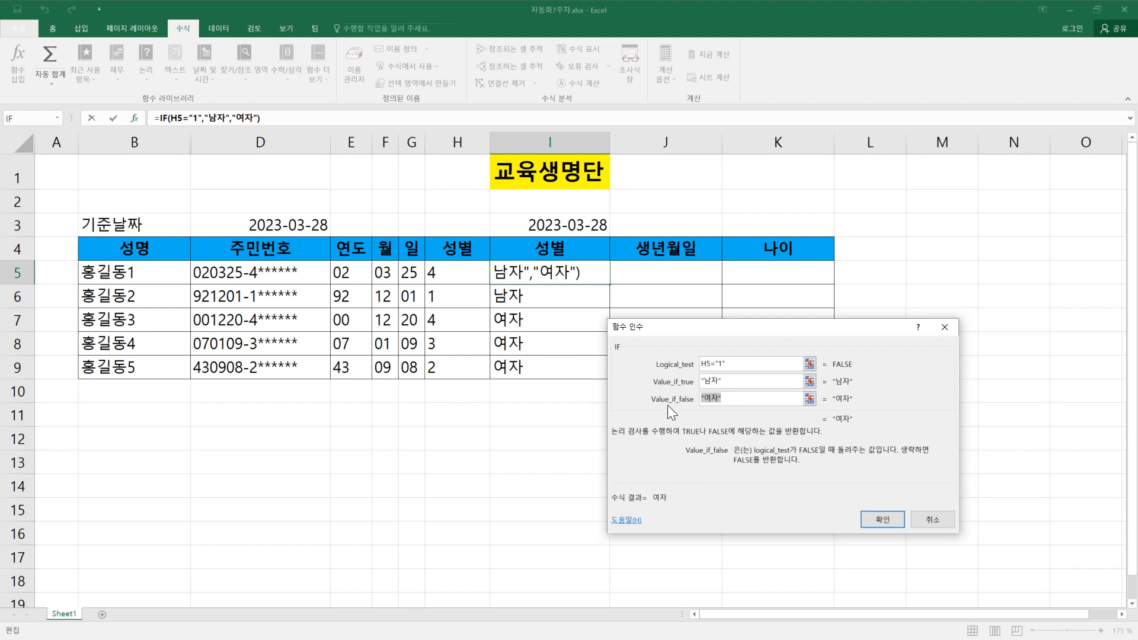
pyautogui.press('BackSpace')
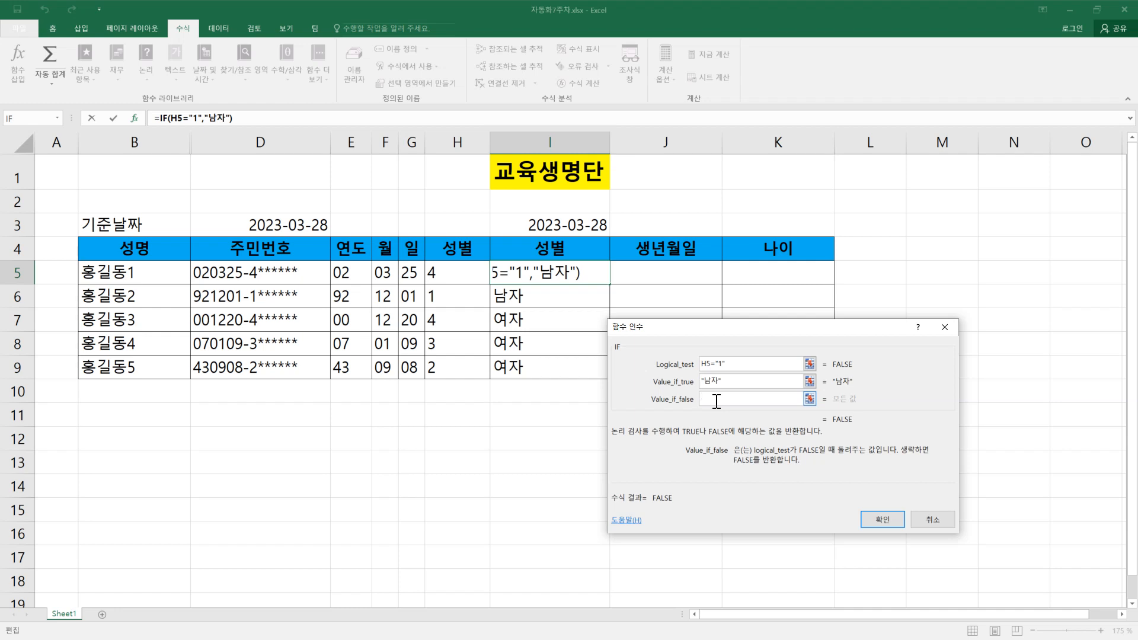
pyautogui.click(59, 118)
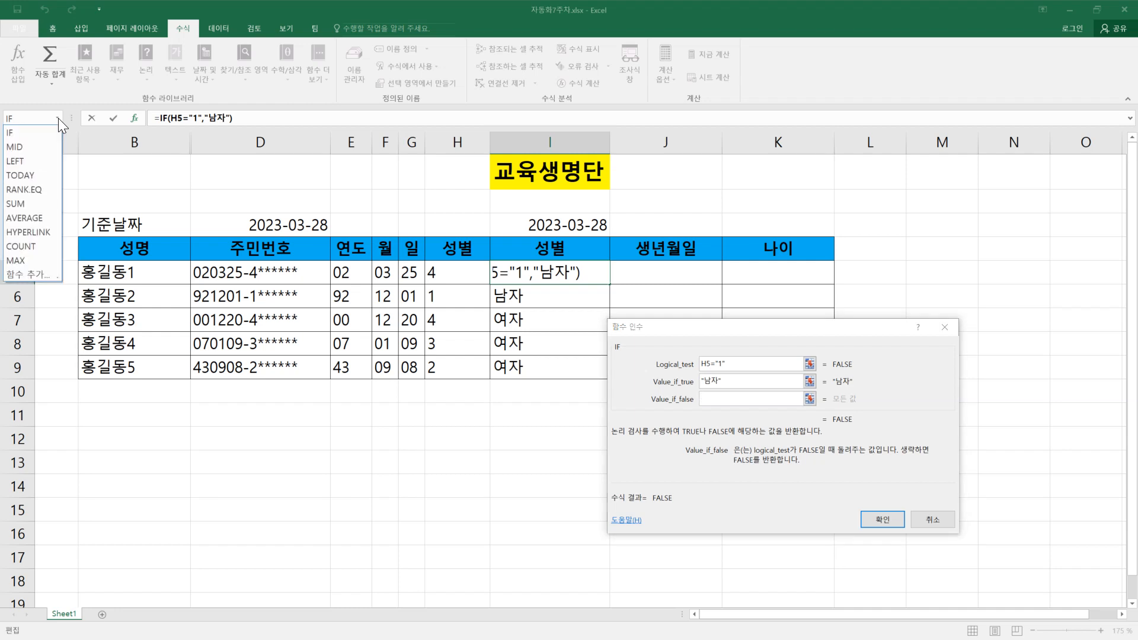
pyautogui.click(22, 136)
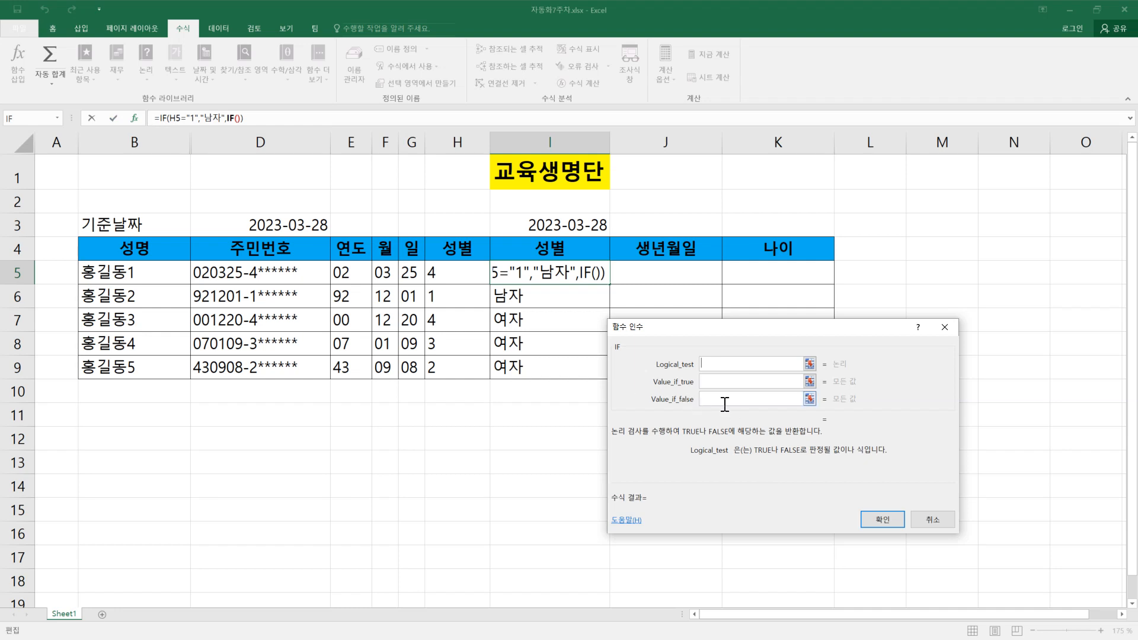
# Step: Set the nested IF to test H5="3", returning "남자" when true and "여자" when false
pyautogui.click(449, 265)
pyautogui.write('="3"')
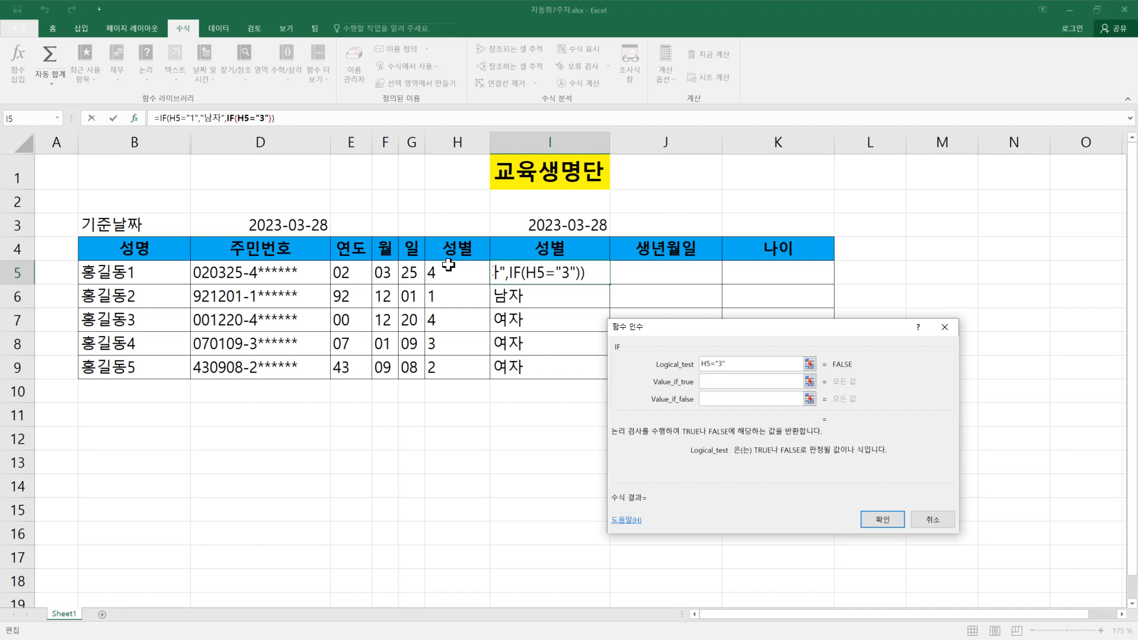
pyautogui.click(725, 384)
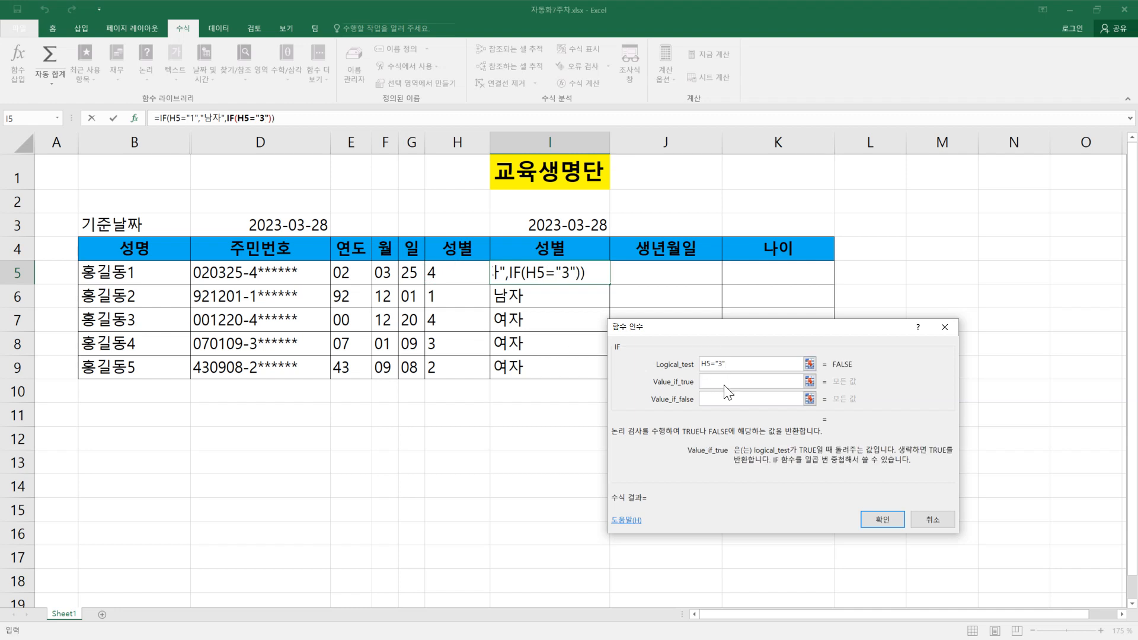
pyautogui.write('"남자"')
pyautogui.press('Tab')
pyautogui.write('여자')
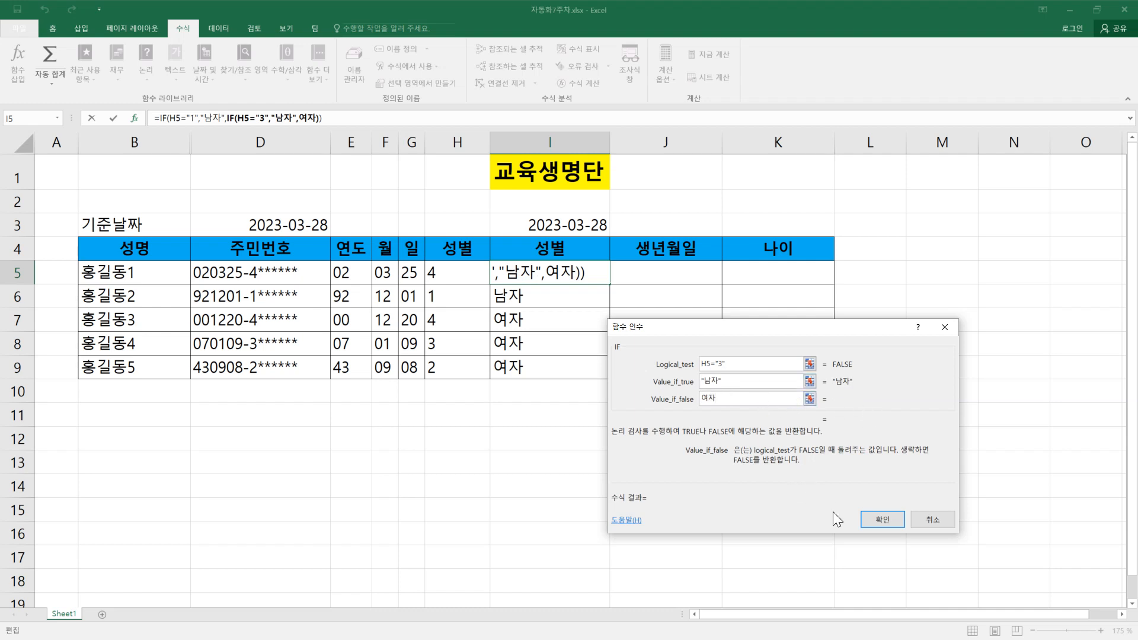
pyautogui.click(883, 520)
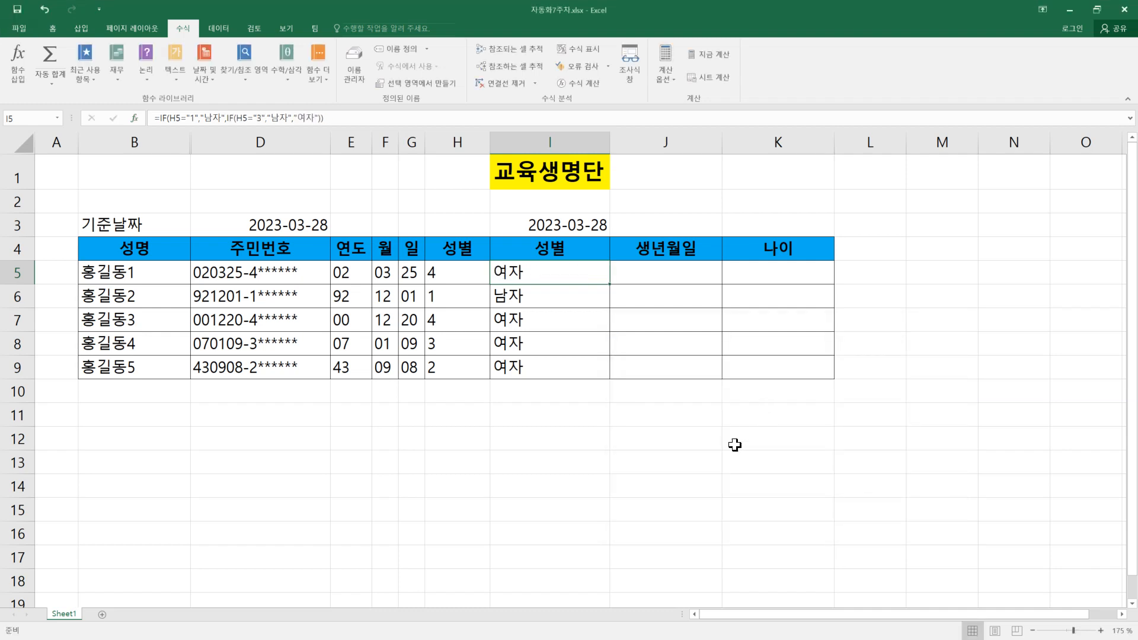
# Step: Fill the nested IF formula from I5 down to I9 and check the results against the gender digits in column H
pyautogui.doubleClick(609, 284)
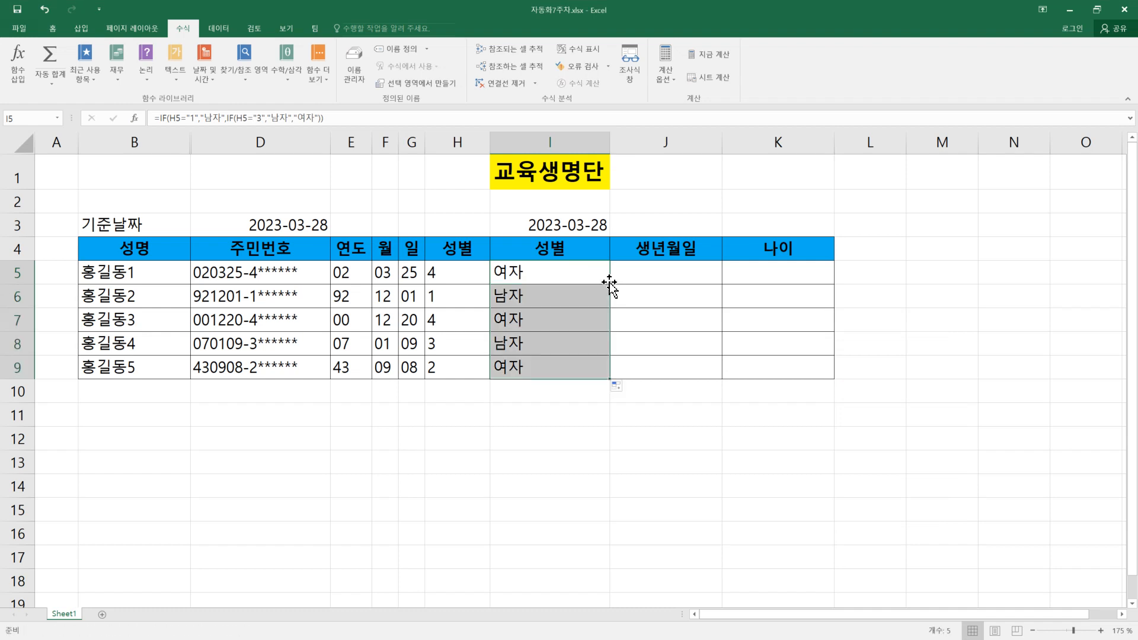
pyautogui.click(591, 277)
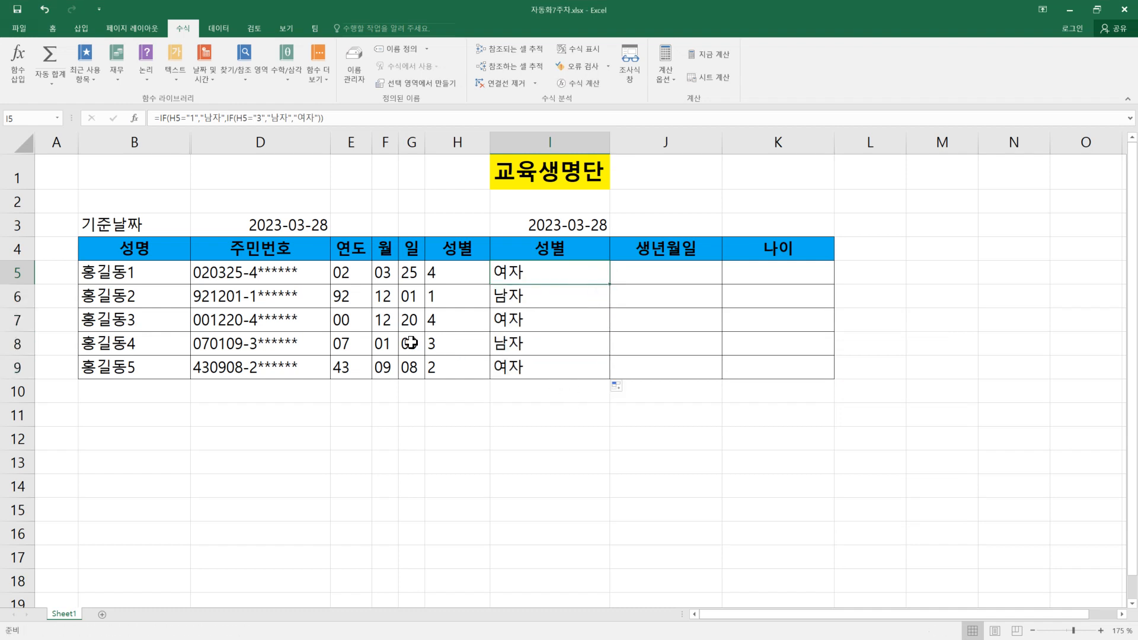
pyautogui.click(433, 343)
pyautogui.click(503, 346)
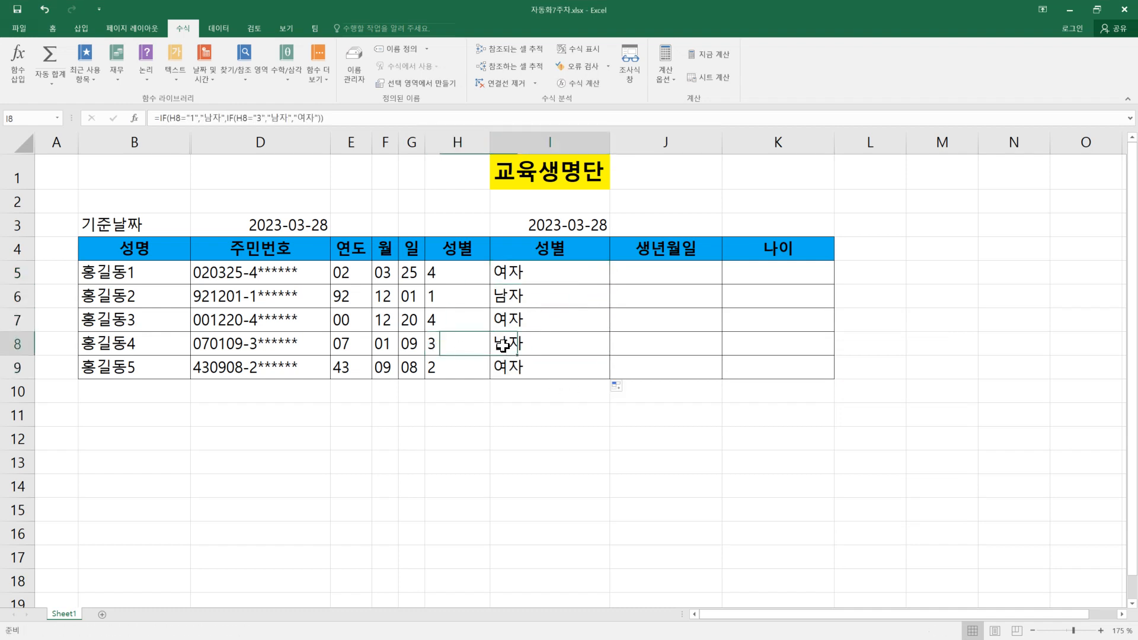
pyautogui.click(439, 274)
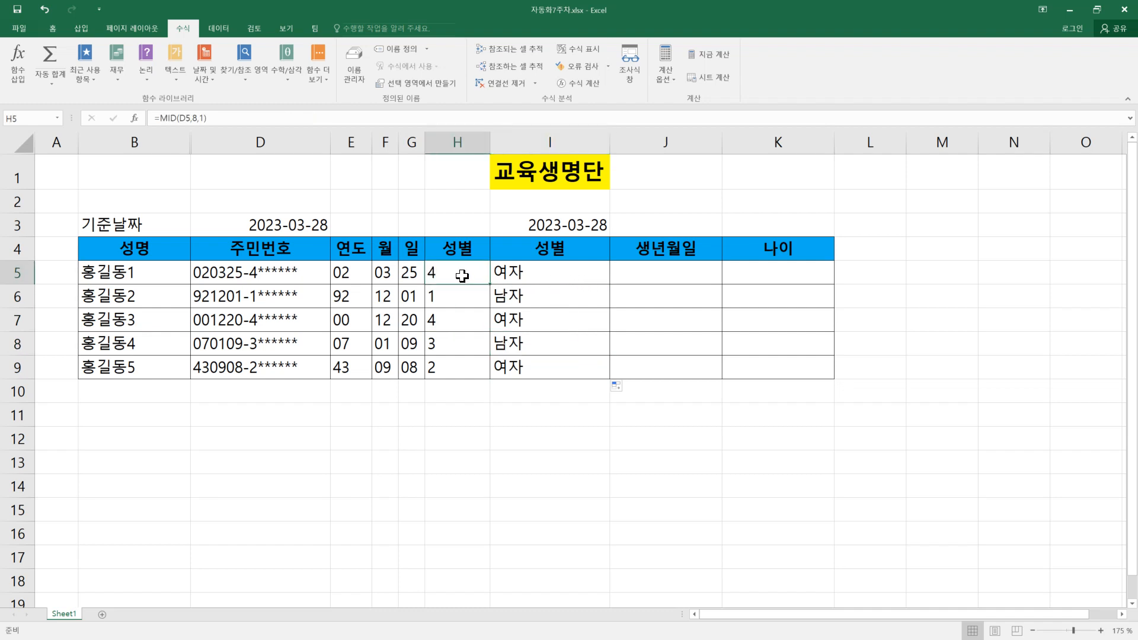
# Step: Review the nested IF formulas in I5 and I9 against the gender digits in column H
pyautogui.click(531, 271)
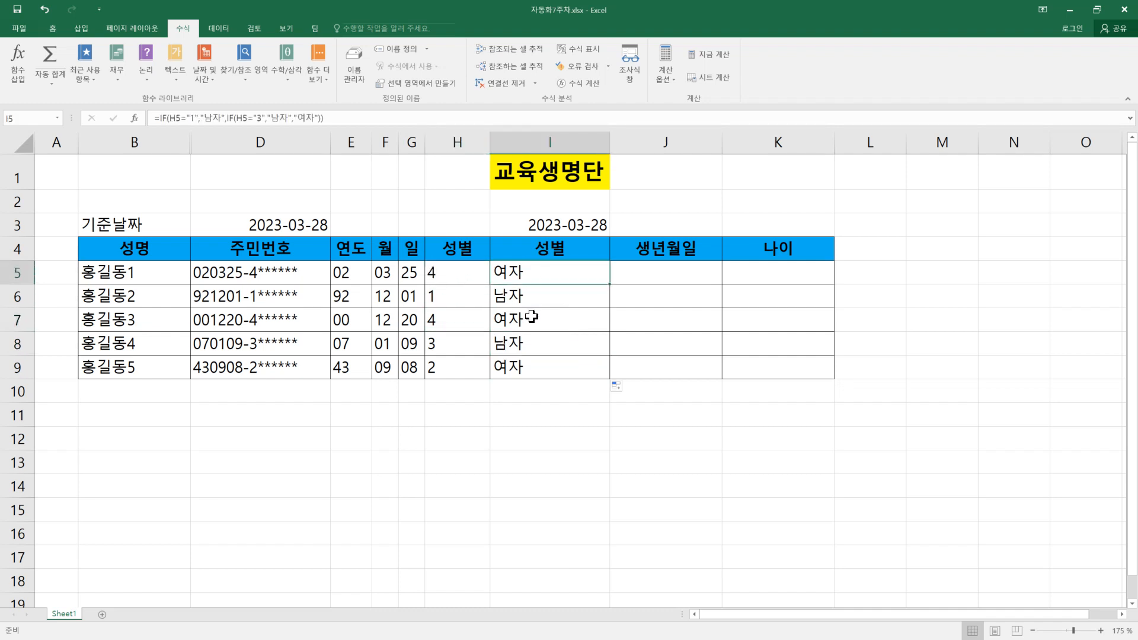
pyautogui.click(444, 367)
pyautogui.click(529, 370)
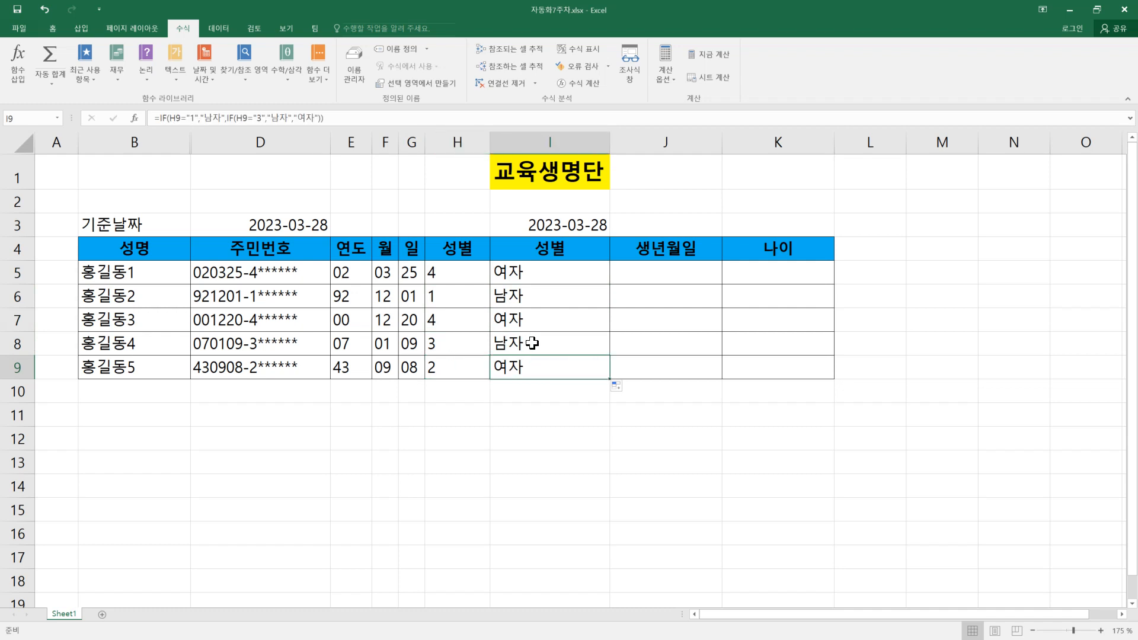
pyautogui.doubleClick(545, 268)
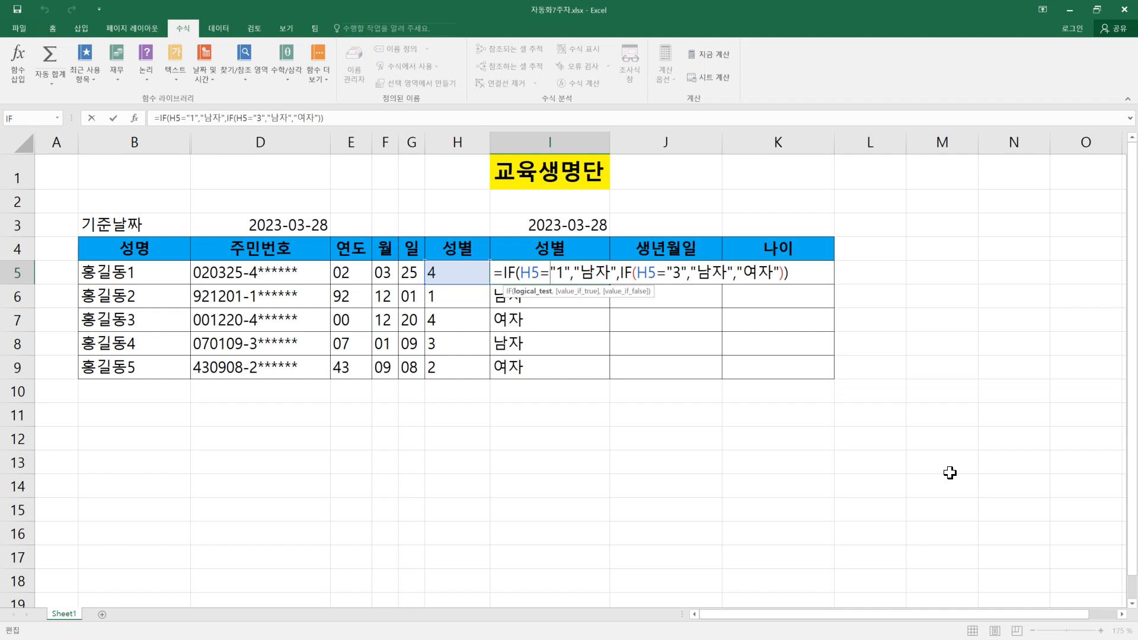
pyautogui.press('Return')
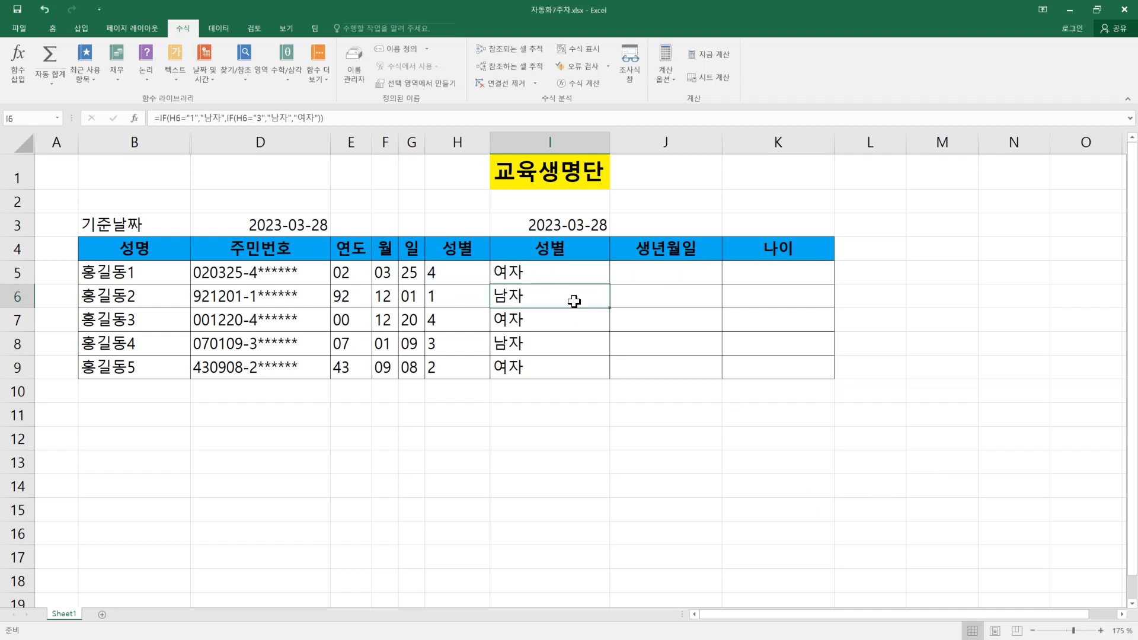
pyautogui.click(560, 272)
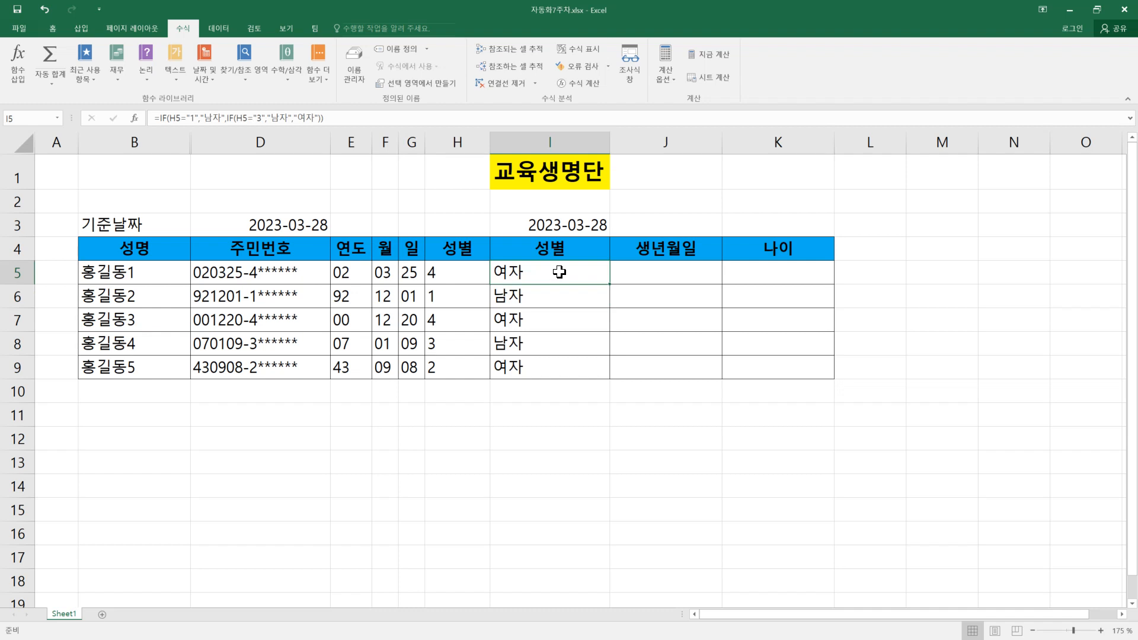
# Step: Compare the two 성별 columns by examining the MID formula in H5 and the H5 reference in I5's IF formula
pyautogui.click(453, 243)
pyautogui.click(572, 250)
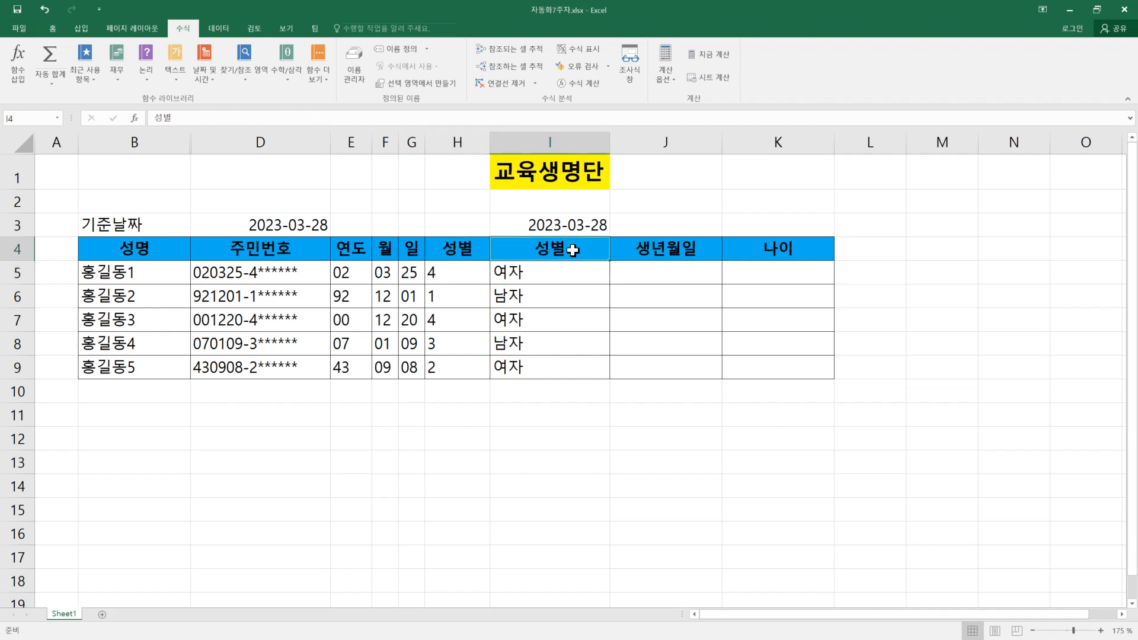
pyautogui.click(456, 275)
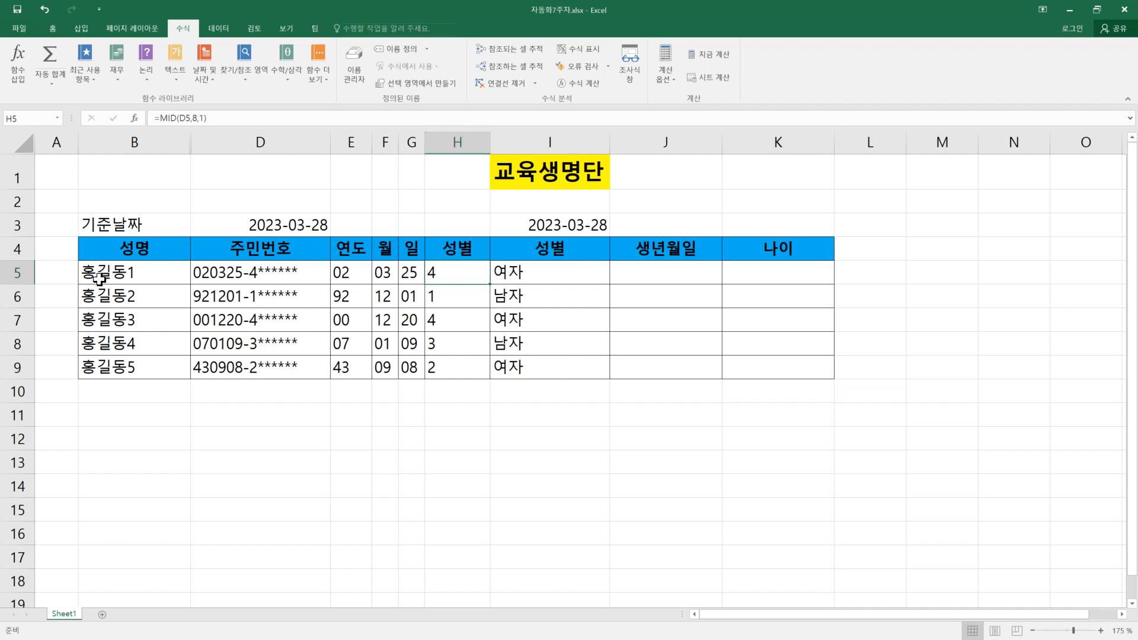
pyautogui.doubleClick(472, 270)
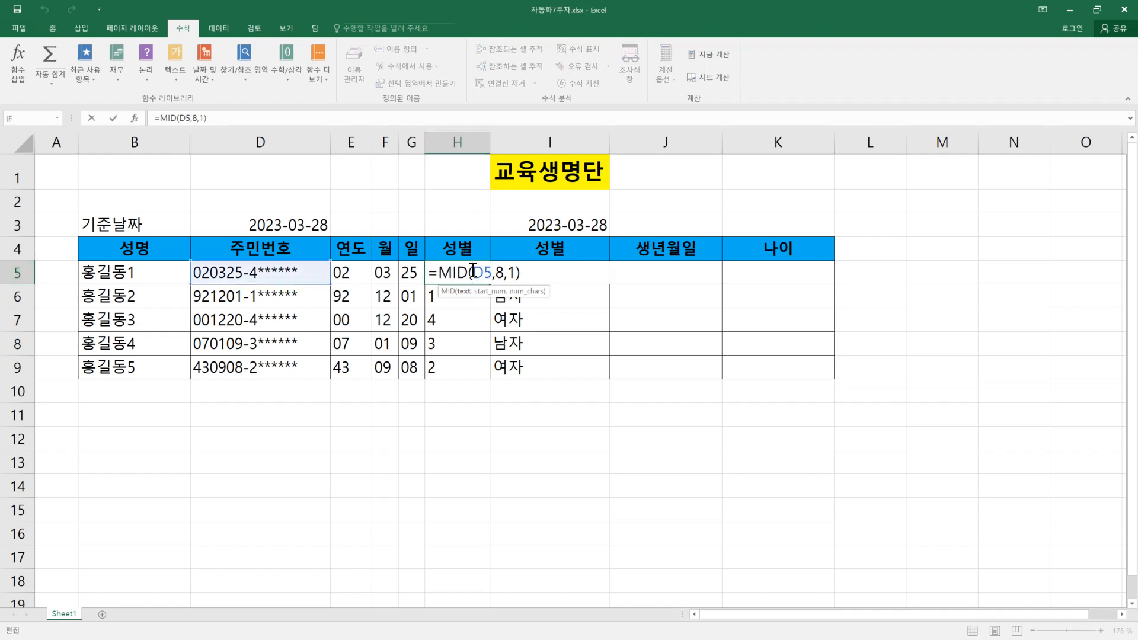
pyautogui.press('Escape')
pyautogui.click(521, 270)
pyautogui.doubleClick(524, 269)
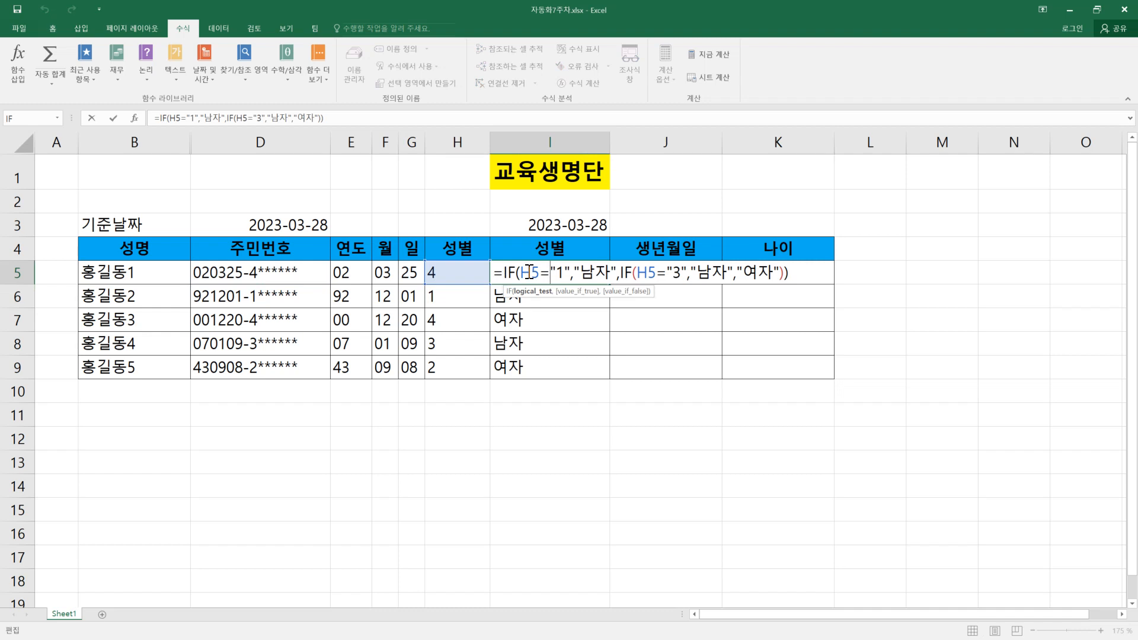
pyautogui.press('Return')
# Step: Copy the expression MID(D5,8,1), without the equals sign, from the formula in H5
pyautogui.doubleClick(453, 273)
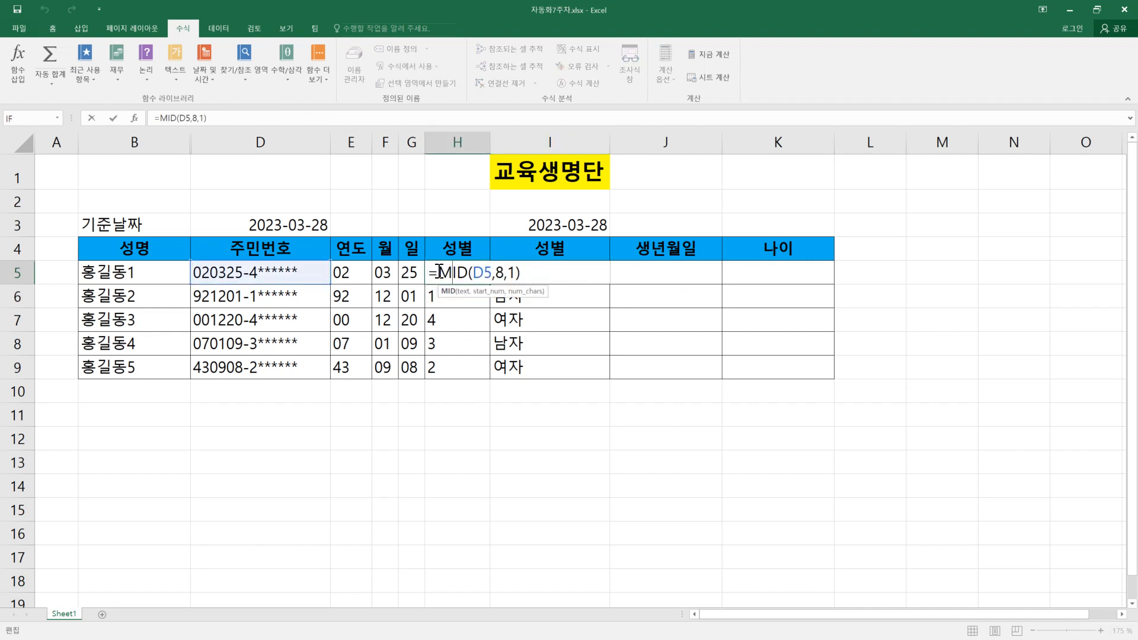
pyautogui.moveTo(438, 273); pyautogui.dragTo(524, 273)
pyautogui.hotkey('ctrl', 'c')
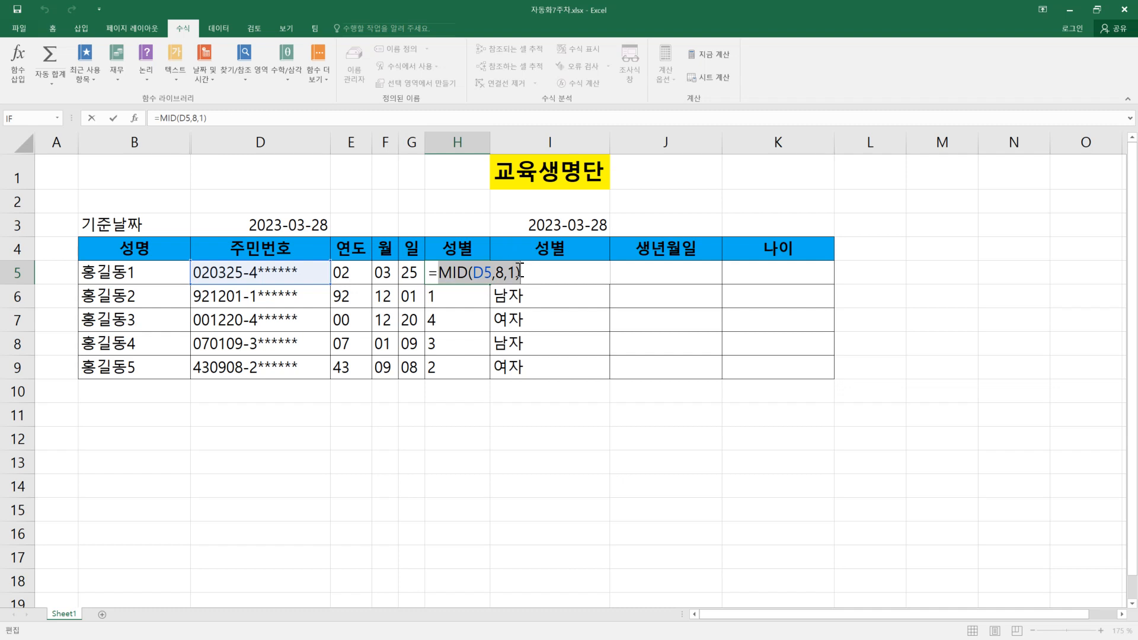
pyautogui.press('Return')
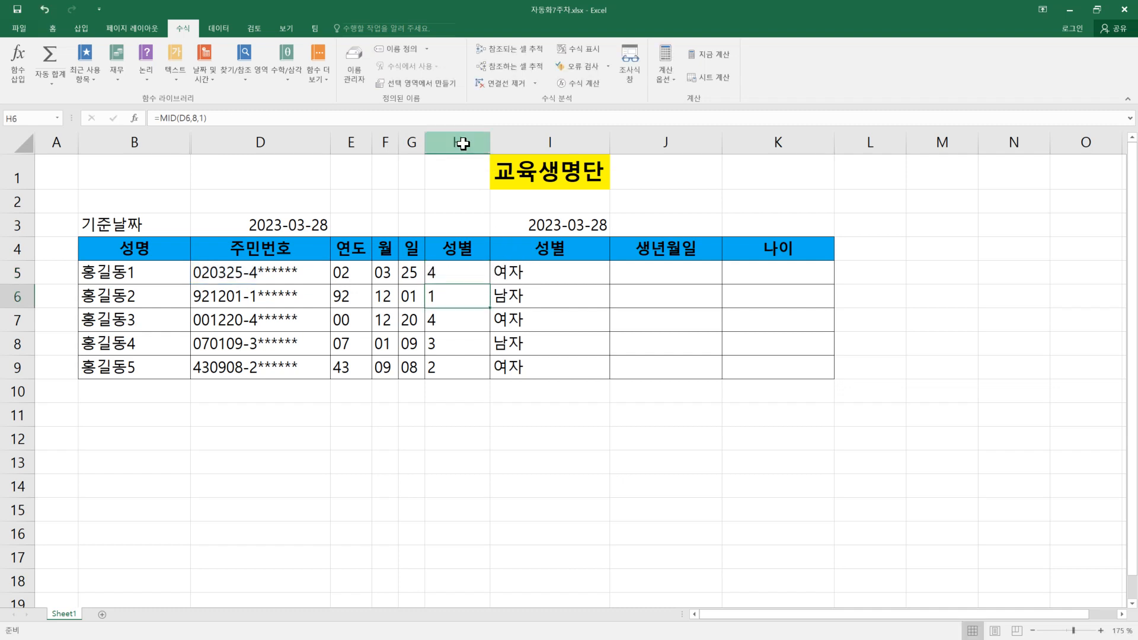
# Step: Try deleting column H with the gender digits, and undo the deletion
pyautogui.rightClick(464, 145)
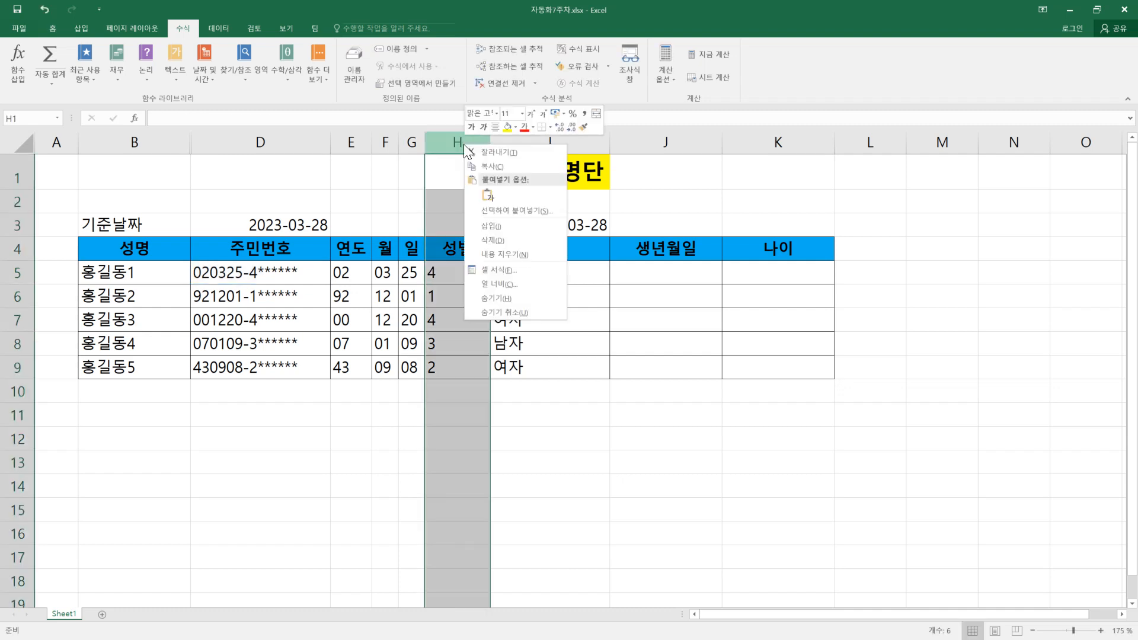
pyautogui.click(500, 240)
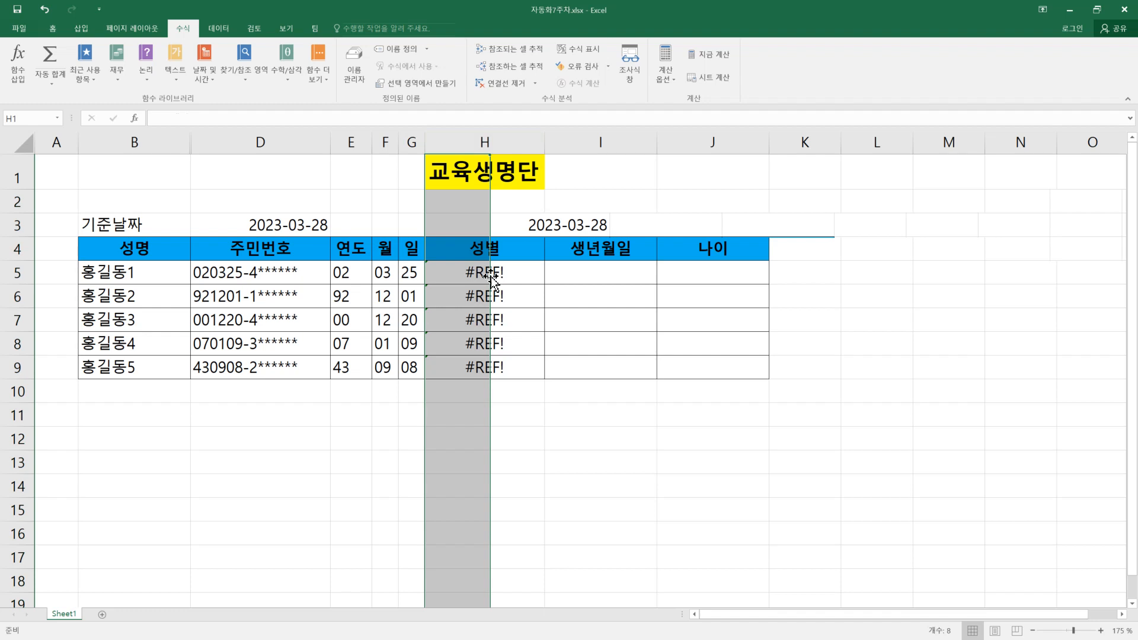
pyautogui.hotkey('ctrl', 'z')
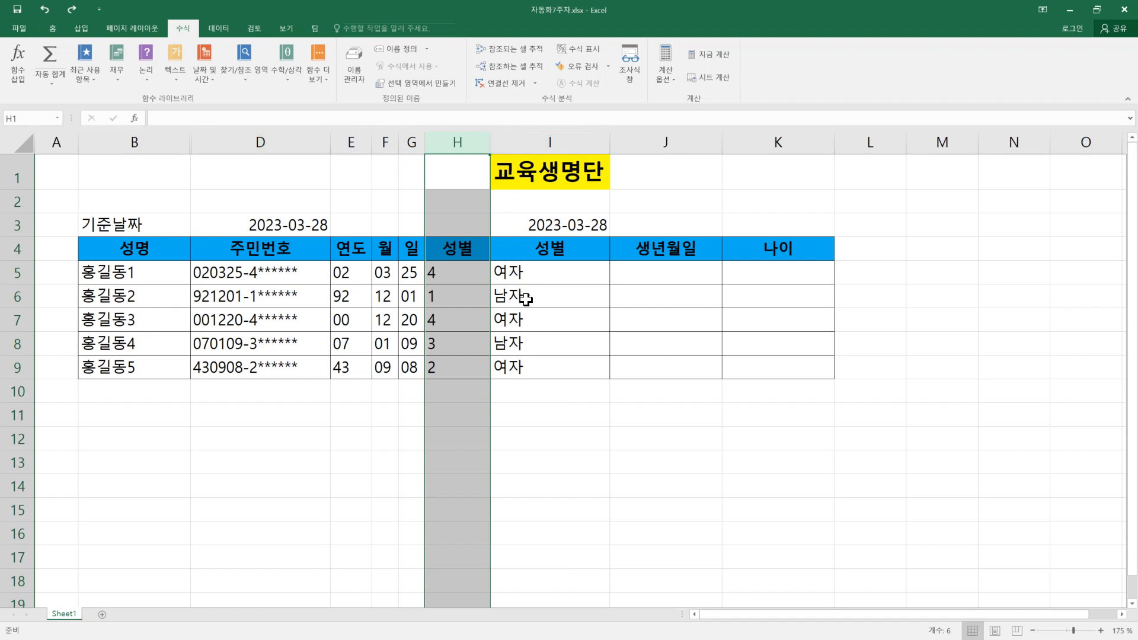
# Step: Replace both H5 references in I5's nested IF formula with the copied MID(D5,8,1)
pyautogui.doubleClick(521, 279)
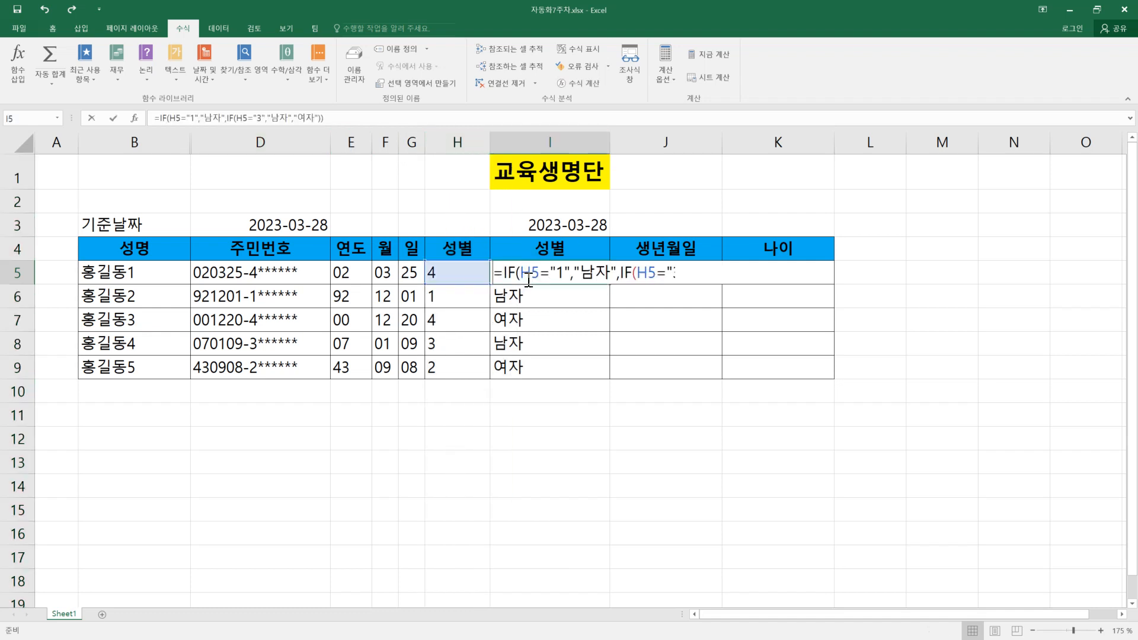
pyautogui.moveTo(521, 274); pyautogui.dragTo(541, 279)
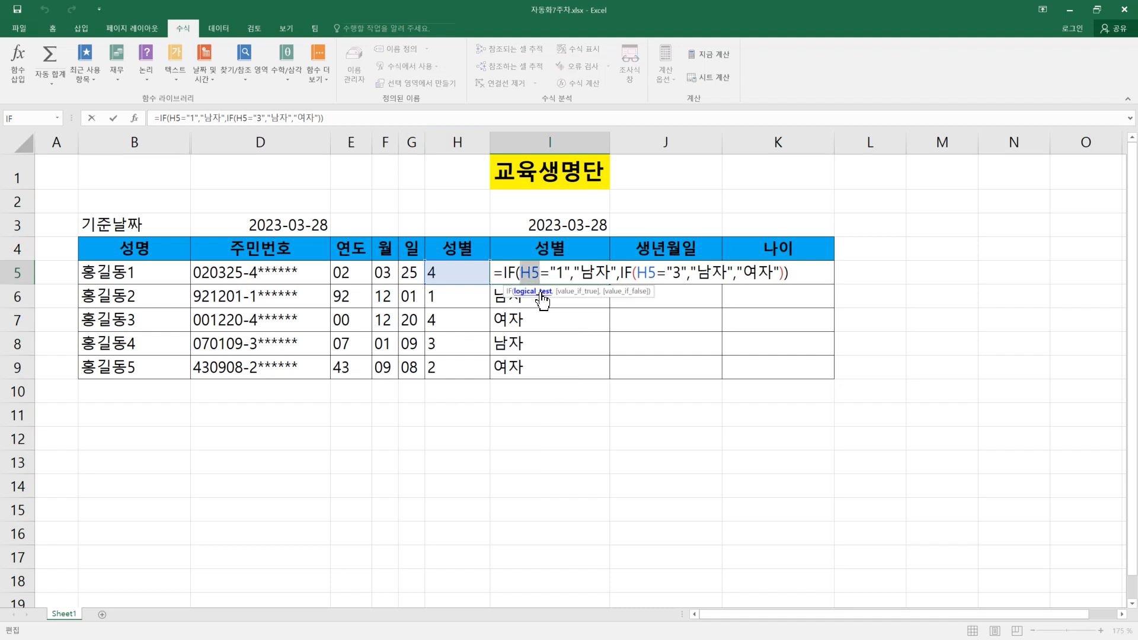
pyautogui.hotkey('ctrl', 'v')
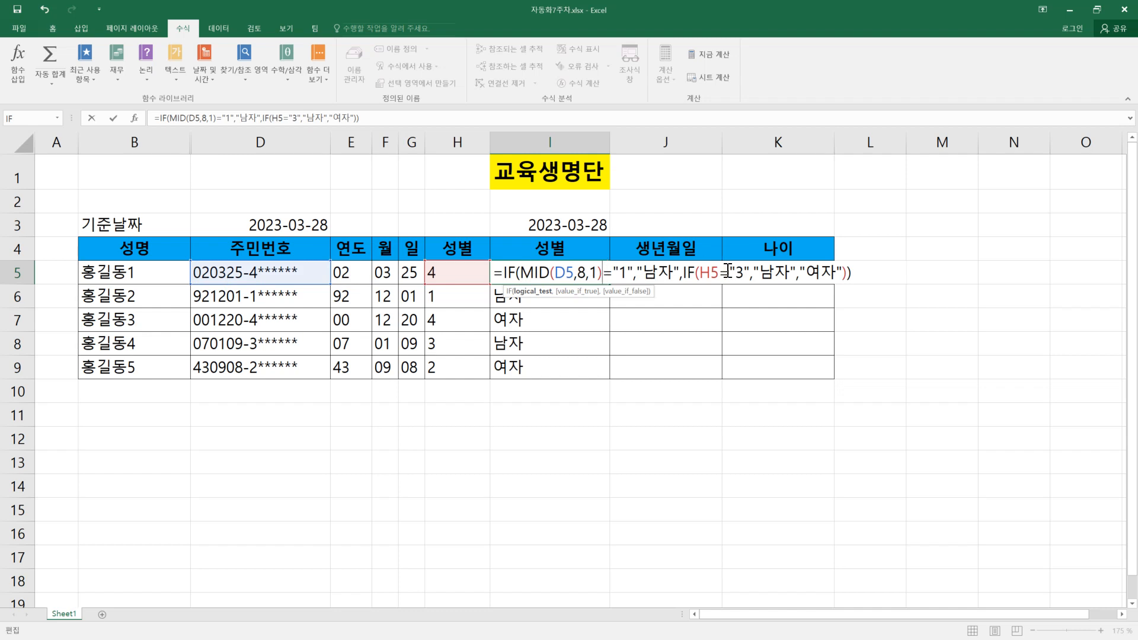
pyautogui.moveTo(700, 274); pyautogui.dragTo(718, 278)
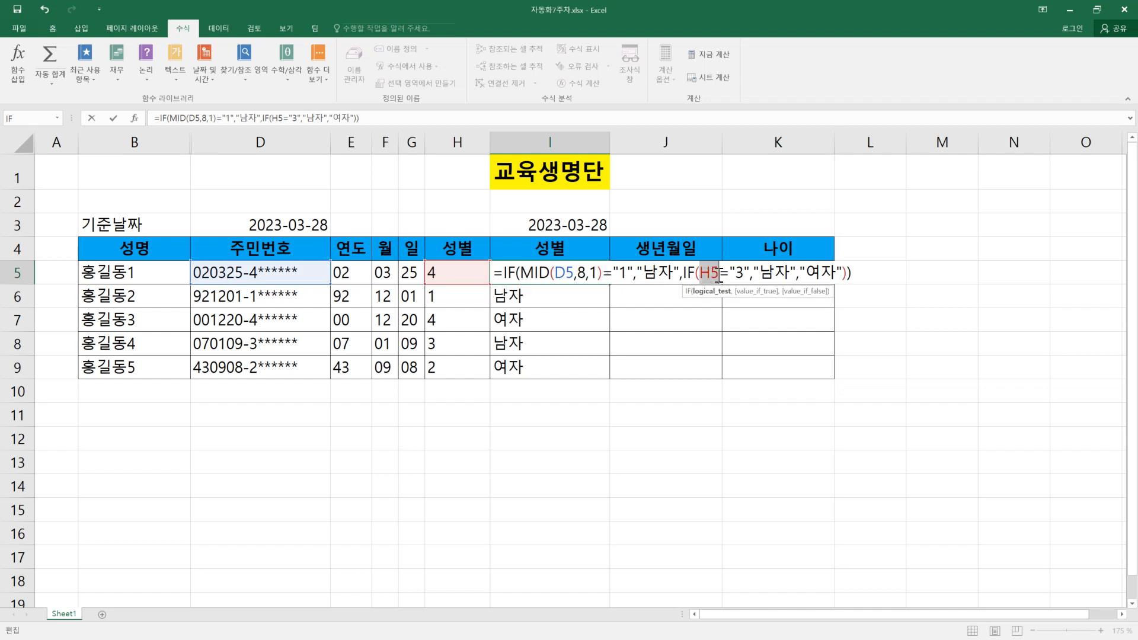
pyautogui.hotkey('ctrl', 'v')
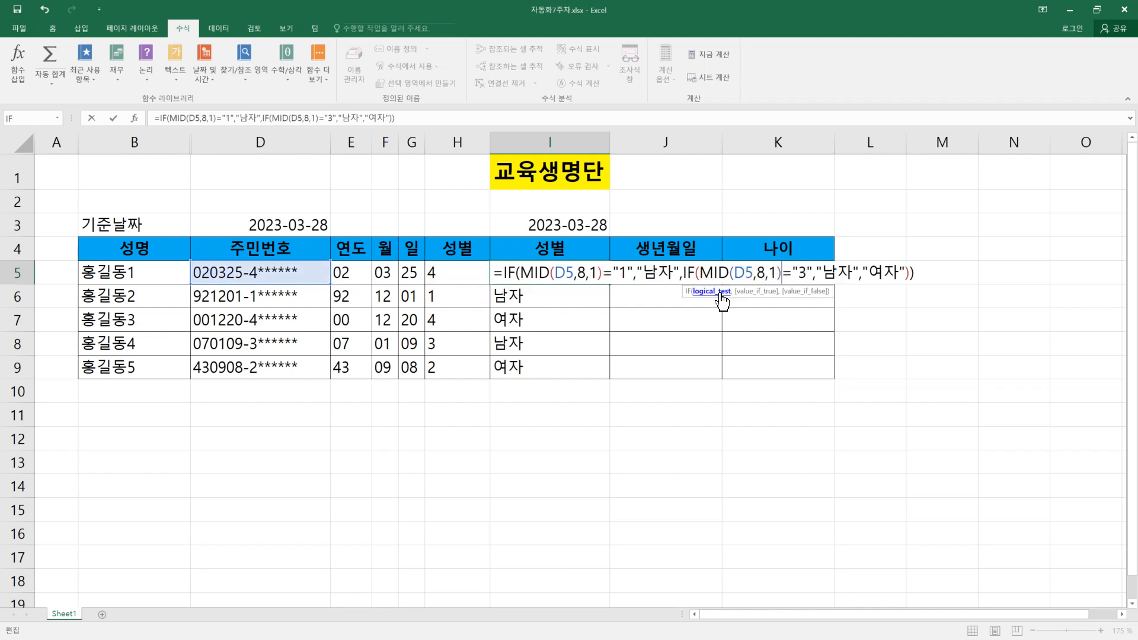
pyautogui.press('Return')
# Step: Fill the revised gender formula from I5 down to I9 and check the formula in I9
pyautogui.click(556, 272)
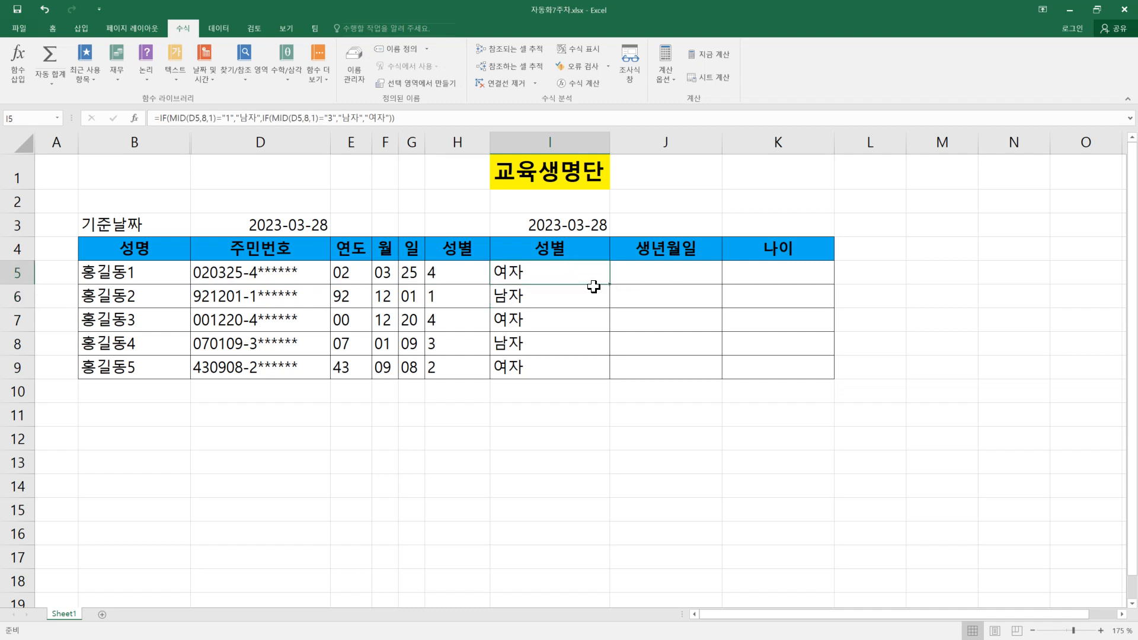
pyautogui.moveTo(611, 285); pyautogui.dragTo(611, 378)
pyautogui.doubleClick(553, 368)
pyautogui.press('Escape')
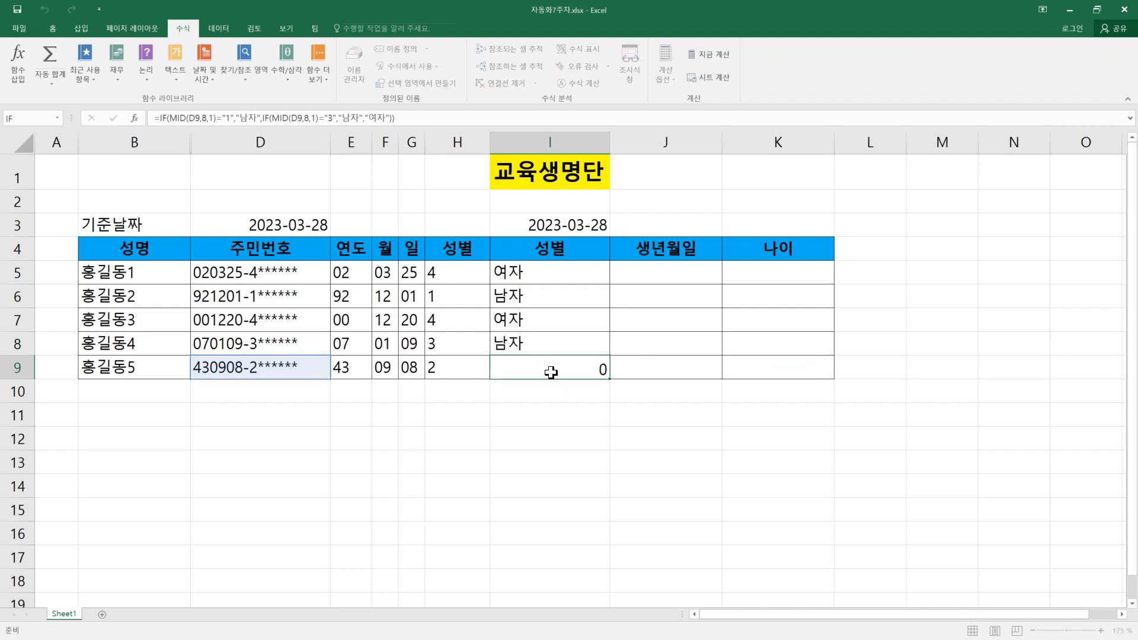
# Step: Delete column H, which holds the extracted gender digits
pyautogui.click(459, 142)
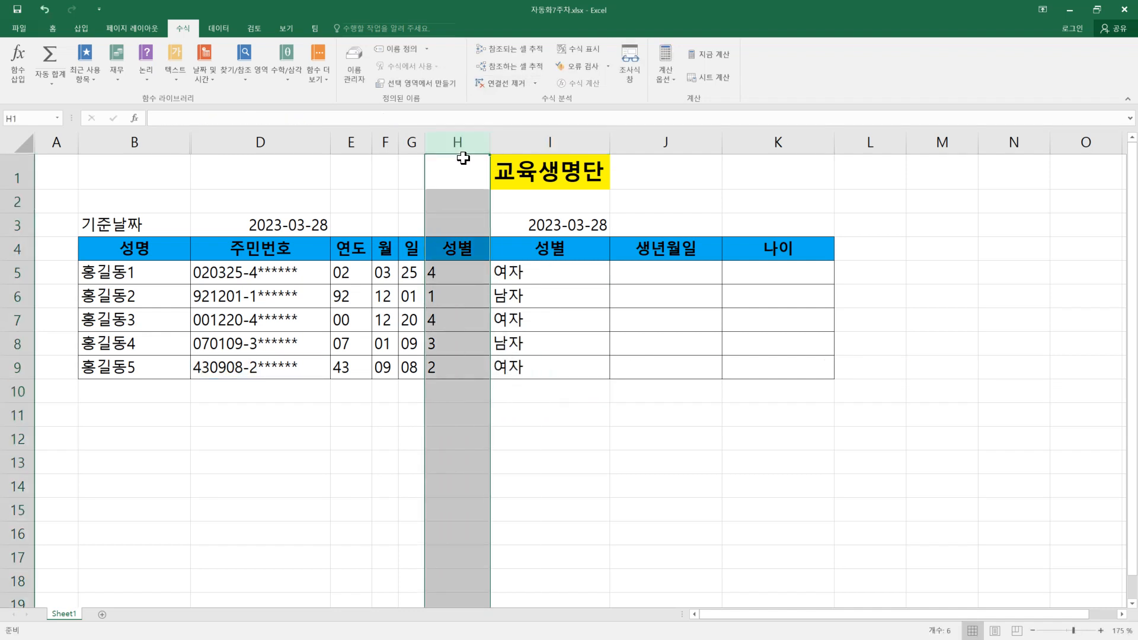
pyautogui.rightClick(463, 142)
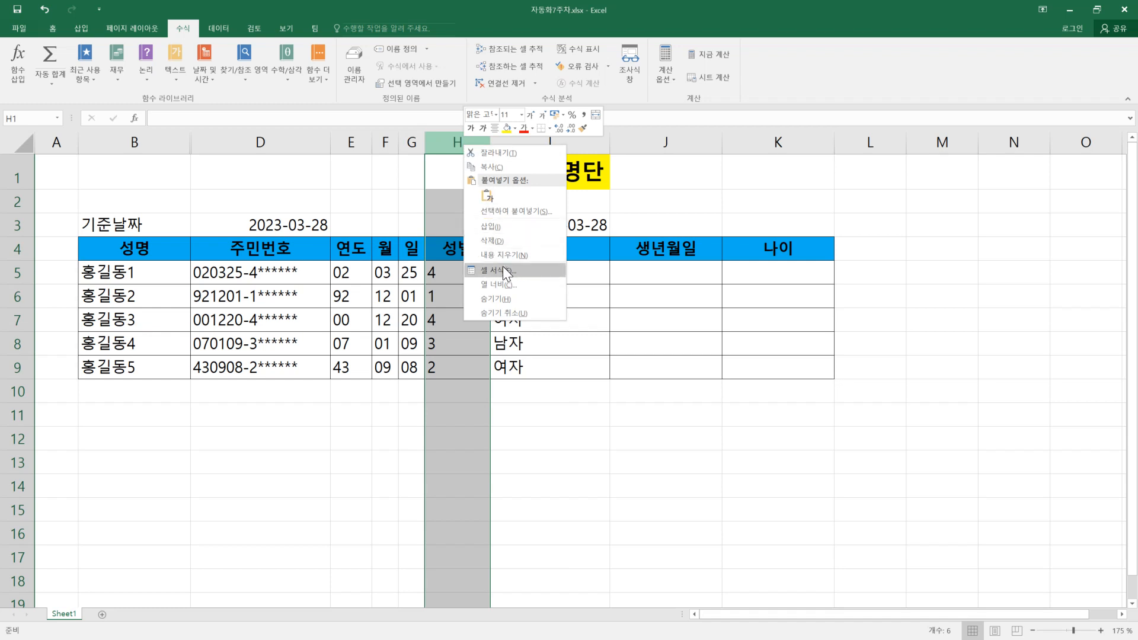
pyautogui.click(504, 240)
pyautogui.click(460, 406)
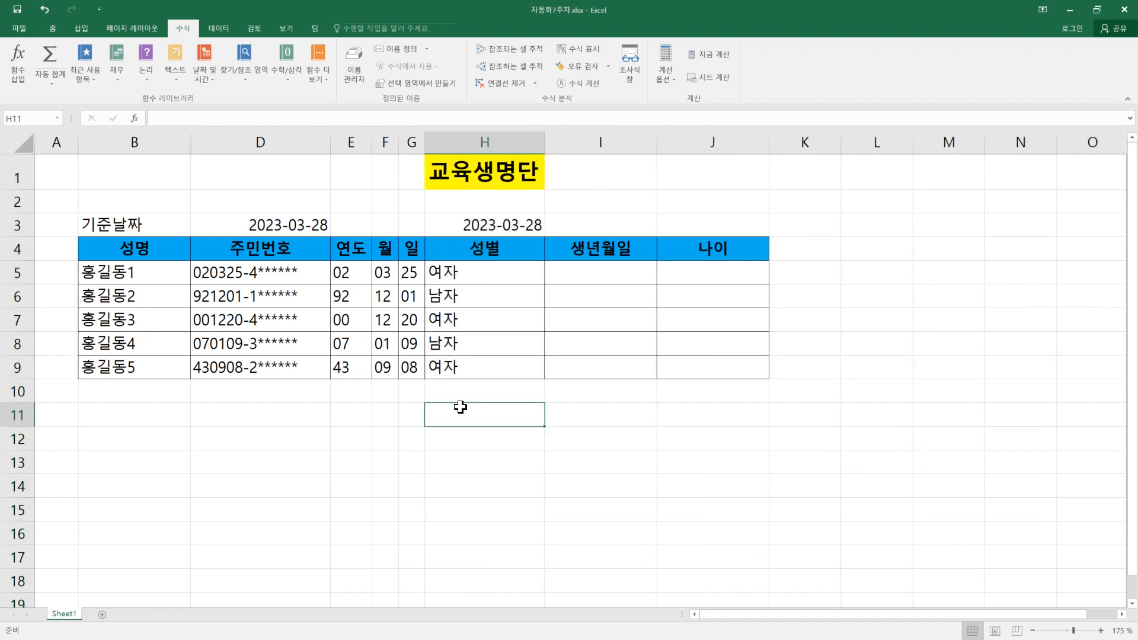
# Step: Examine the gender formulas in the remaining 성별 column from H5 to H9
pyautogui.doubleClick(477, 275)
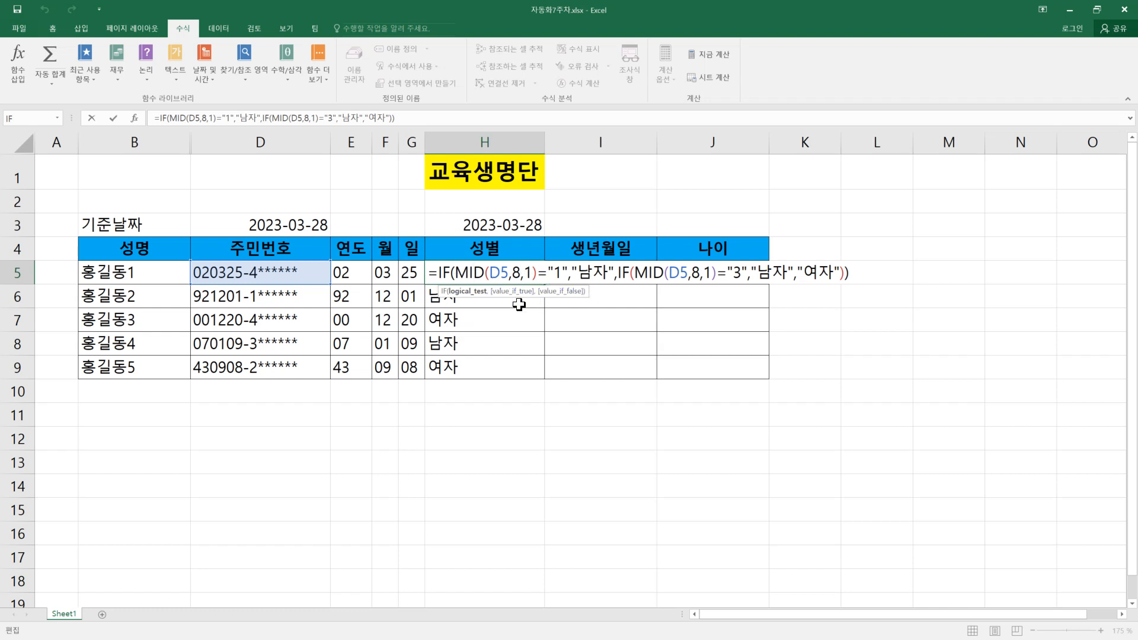
pyautogui.press('Return')
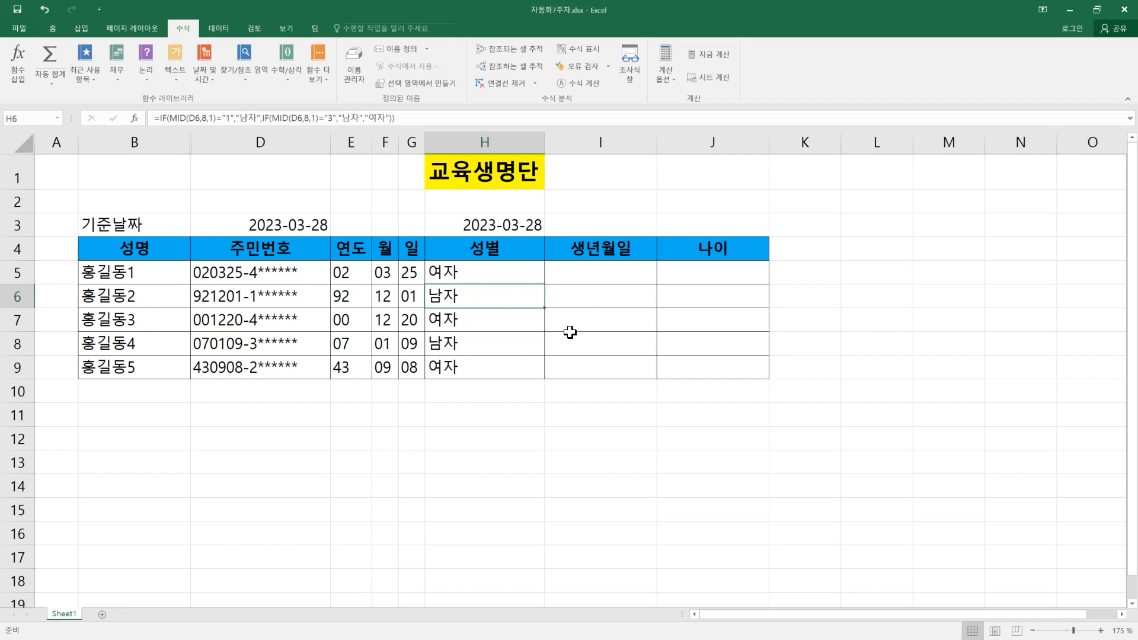
pyautogui.click(587, 273)
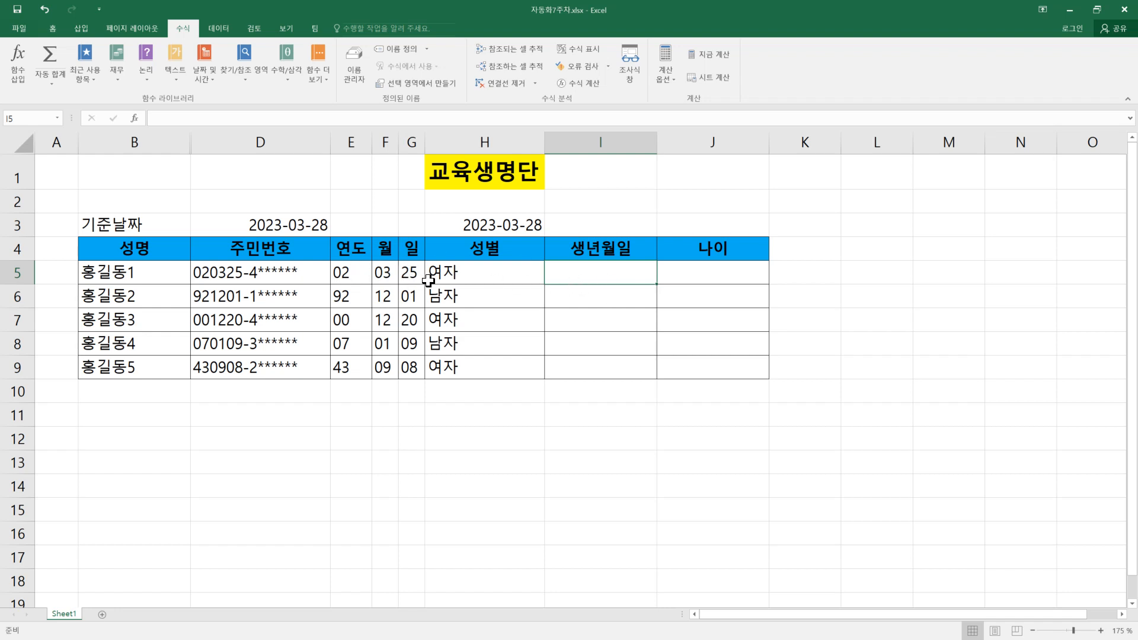
pyautogui.click(468, 273)
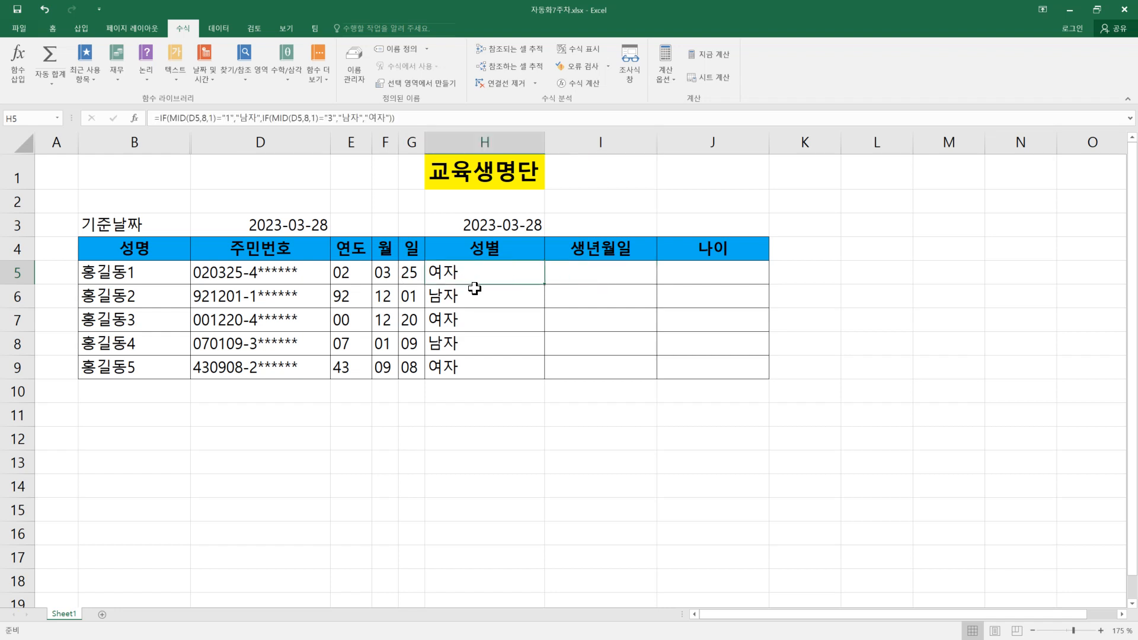
pyautogui.click(480, 324)
pyautogui.click(480, 344)
pyautogui.click(483, 363)
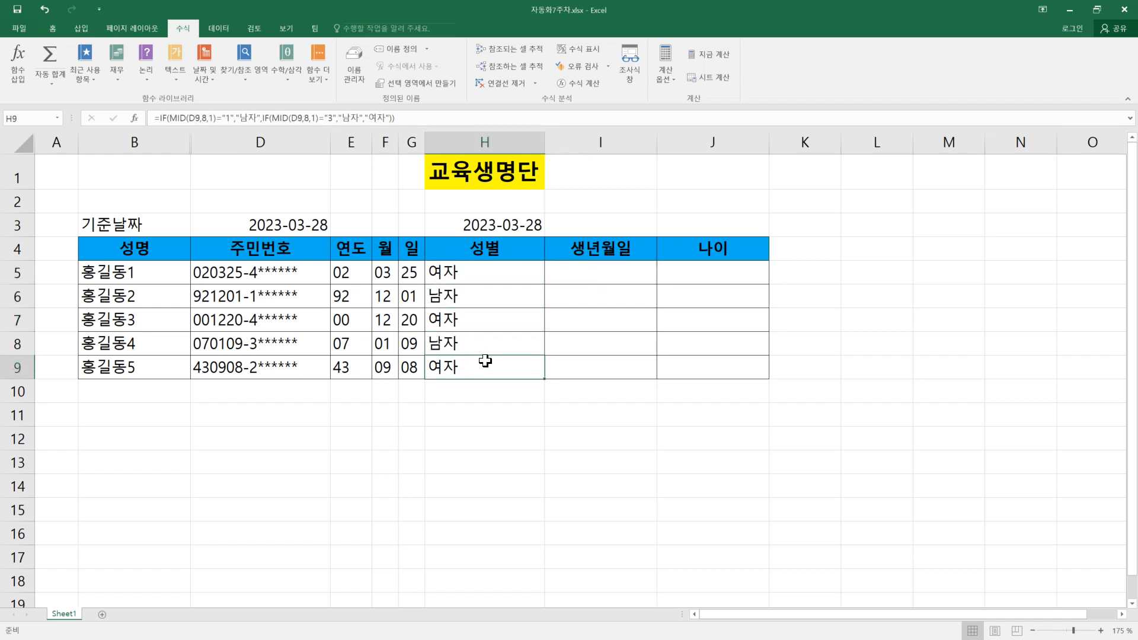
# Step: Begin an IF formula in the 생년월일 cell I5 with the copied expression as the test MID(D5,8,1)<"3"
pyautogui.click(570, 273)
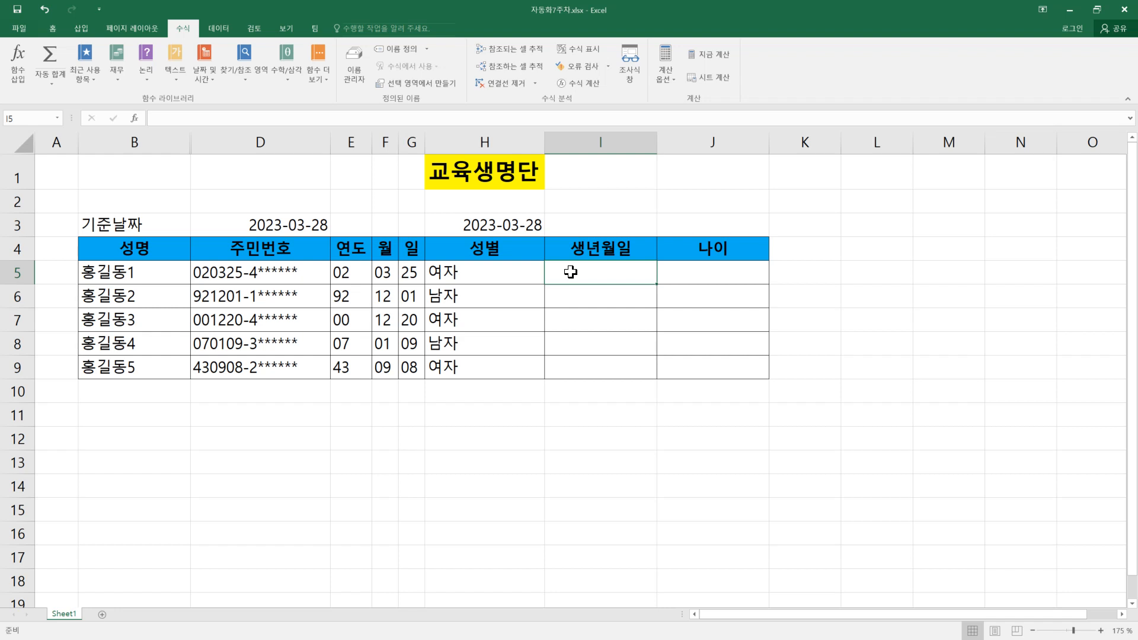
pyautogui.write('=')
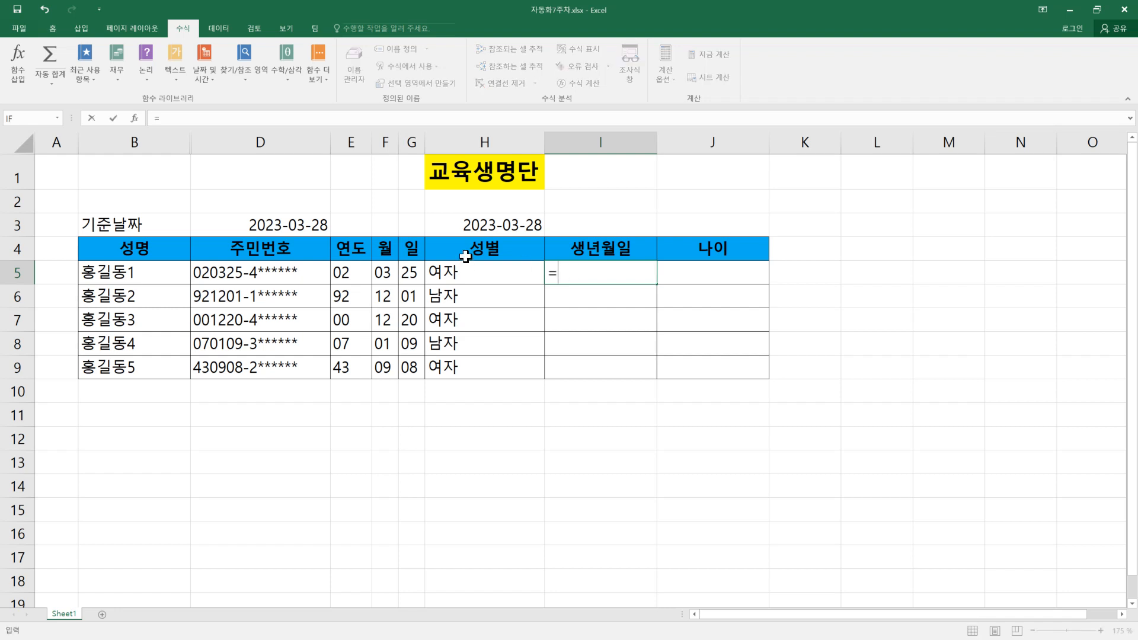
pyautogui.write('if(')
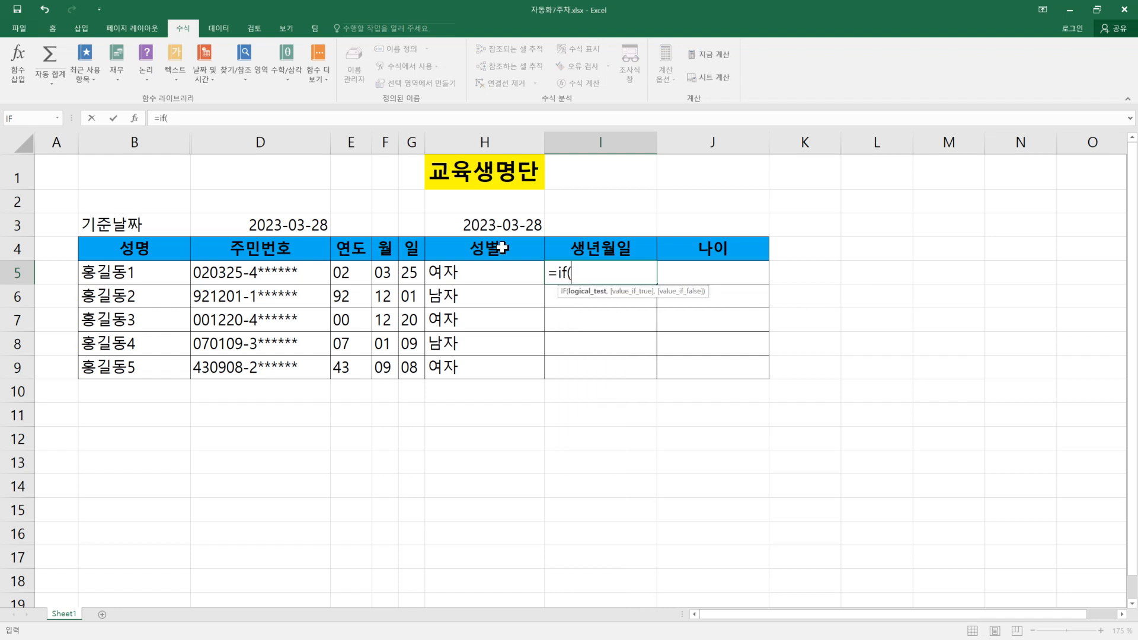
pyautogui.hotkey('ctrl', 'v')
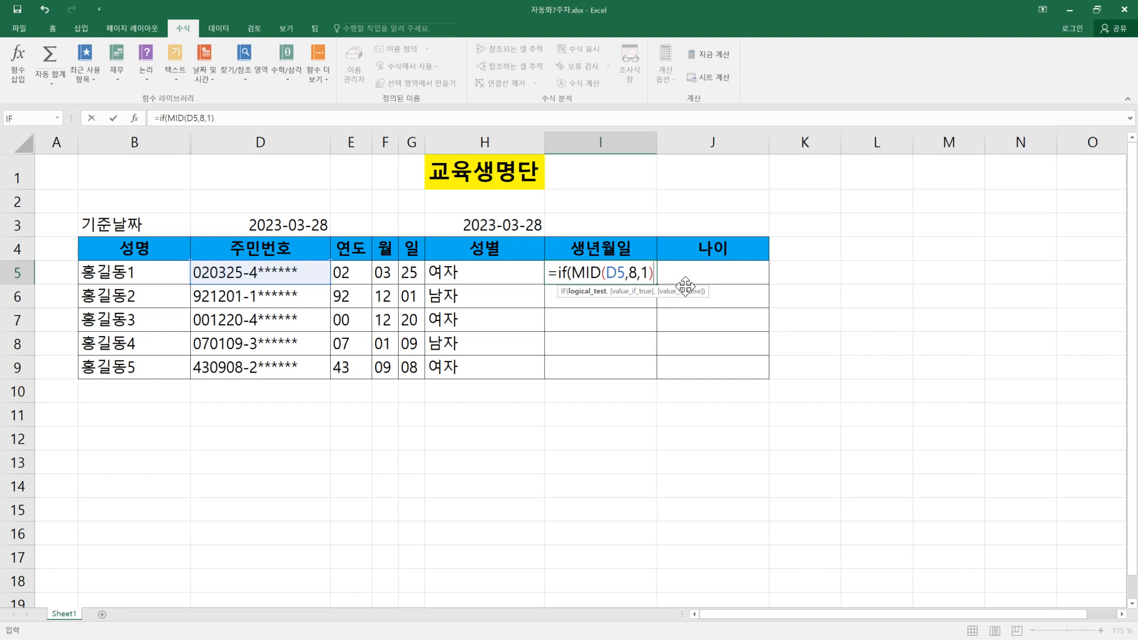
pyautogui.write('<"3"')
# Step: Complete the IF formula in I5 with the test <"3", returning E5+1900 when true and E5+2000 otherwise
pyautogui.write(',')
pyautogui.click(360, 273)
pyautogui.write('+')
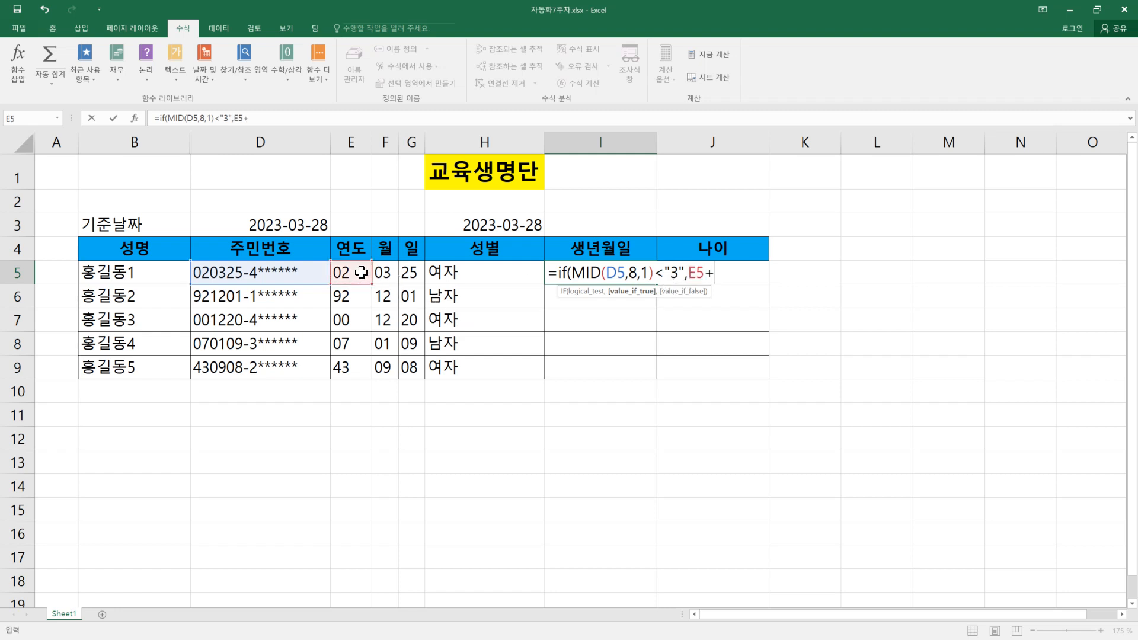
pyautogui.write('1900')
pyautogui.write(',')
pyautogui.click(347, 274)
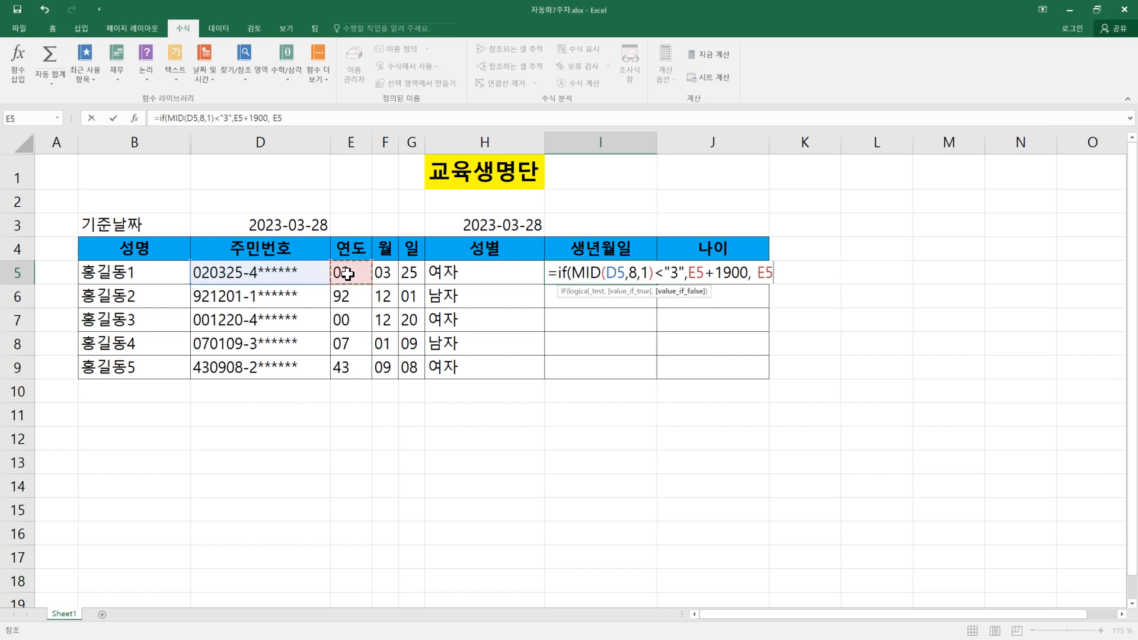
pyautogui.write('+2000)')
pyautogui.press('Return')
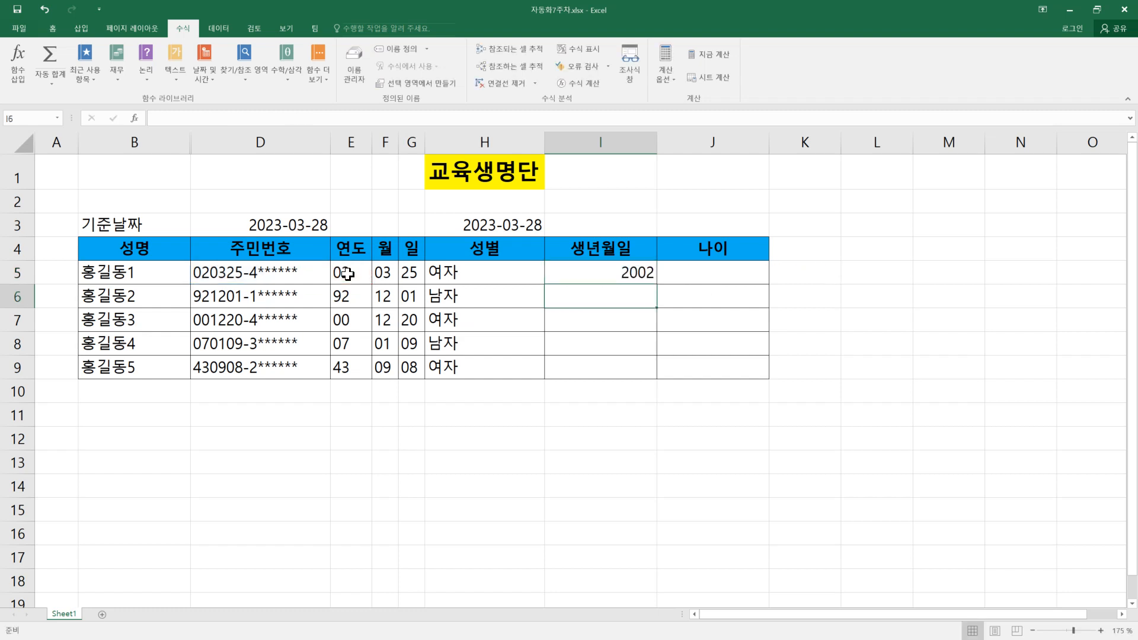
# Step: Fill the birth-year formula from I5 down to I9 and check the formulas in I6 and I9
pyautogui.click(622, 274)
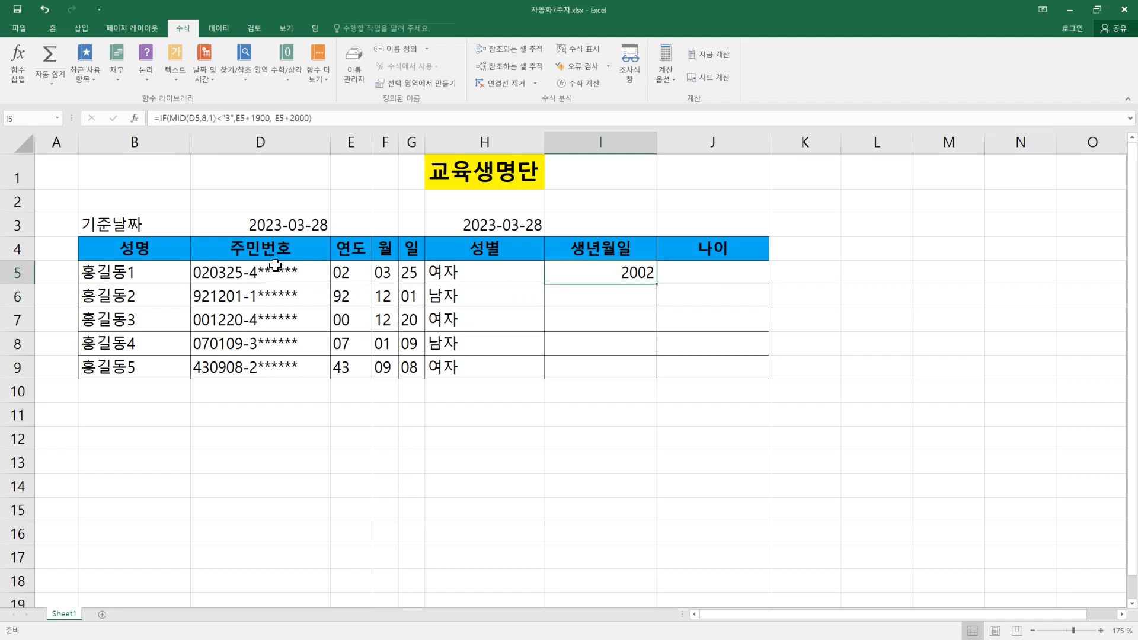
pyautogui.moveTo(658, 283); pyautogui.dragTo(656, 374)
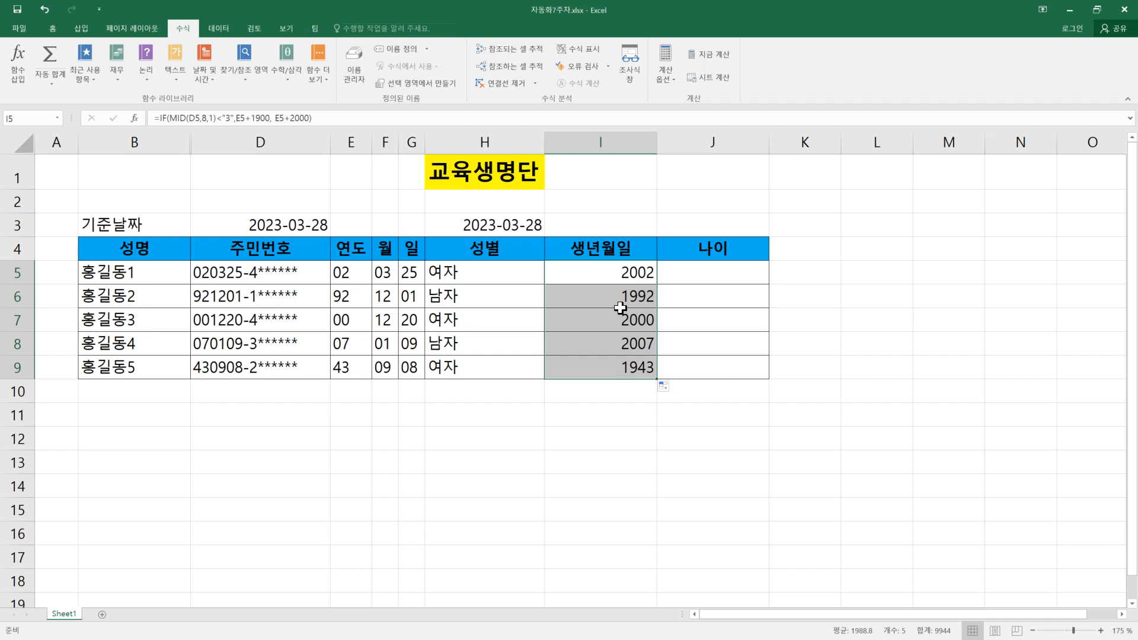
pyautogui.click(437, 296)
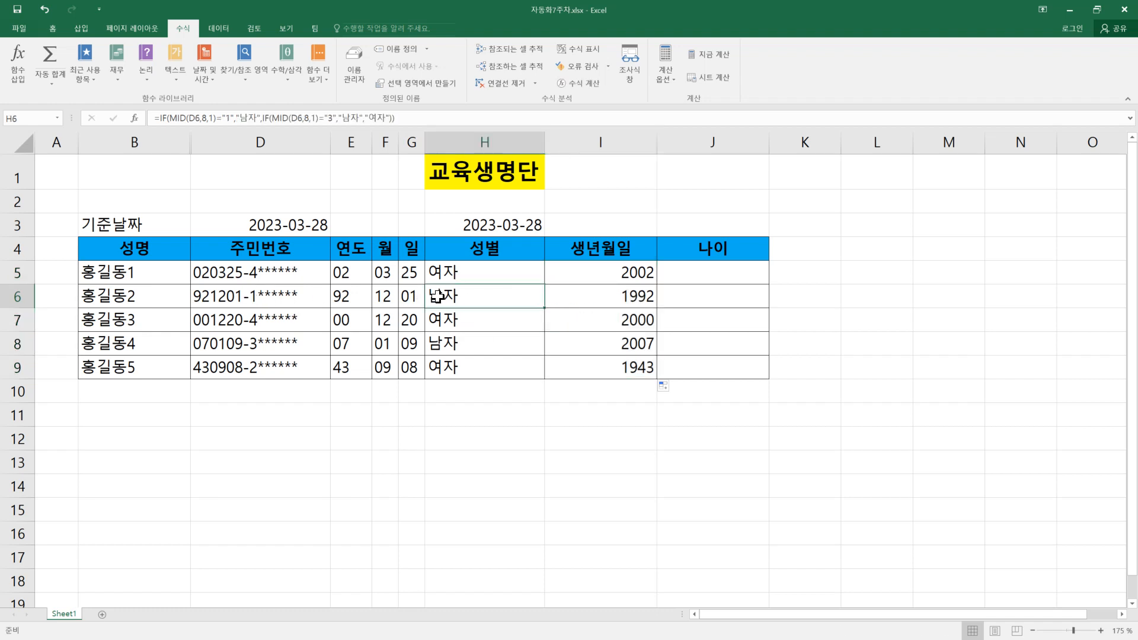
pyautogui.click(620, 292)
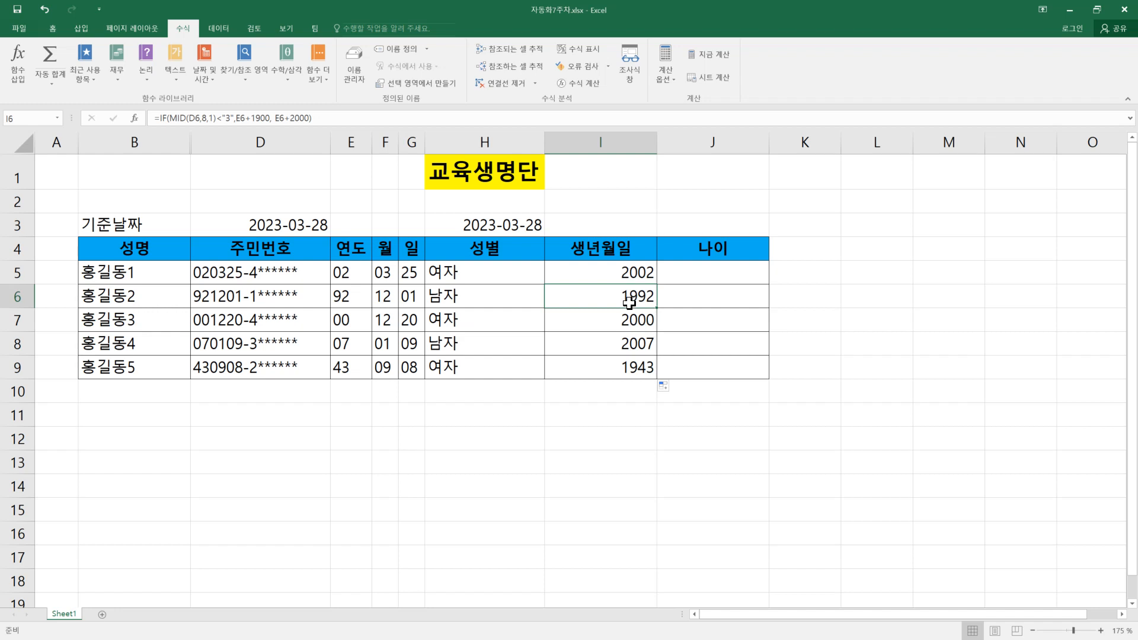
pyautogui.click(628, 369)
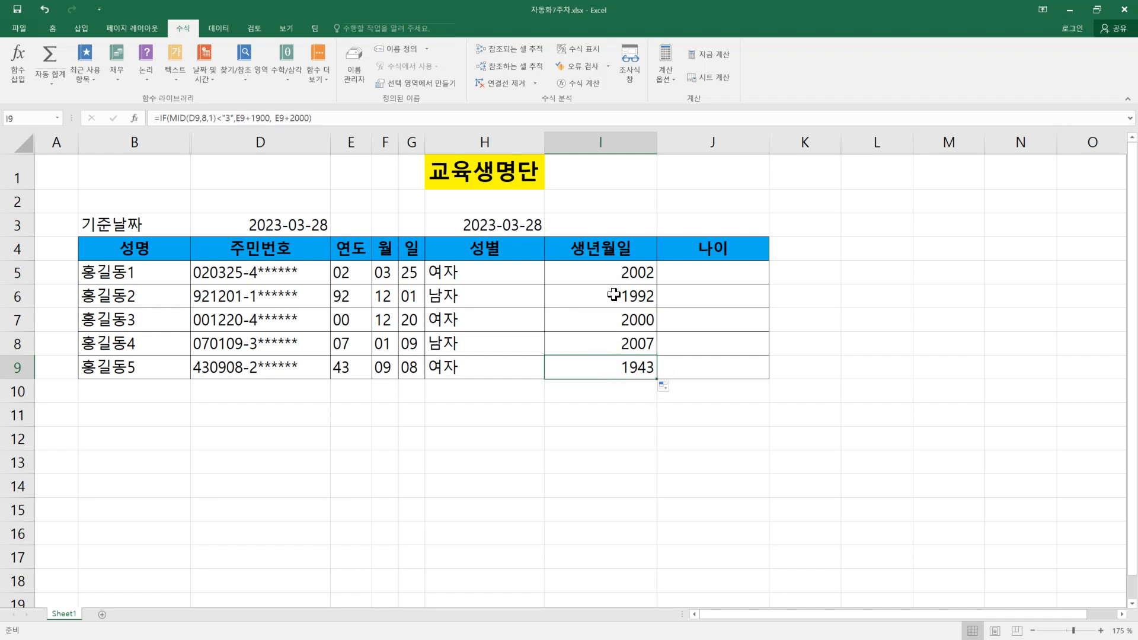
# Step: Examine the birth-year formulas from I5 to I9 and the date formula in H3
pyautogui.click(597, 279)
pyautogui.click(597, 303)
pyautogui.click(598, 321)
pyautogui.click(611, 344)
pyautogui.click(617, 368)
pyautogui.moveTo(621, 271); pyautogui.dragTo(620, 367)
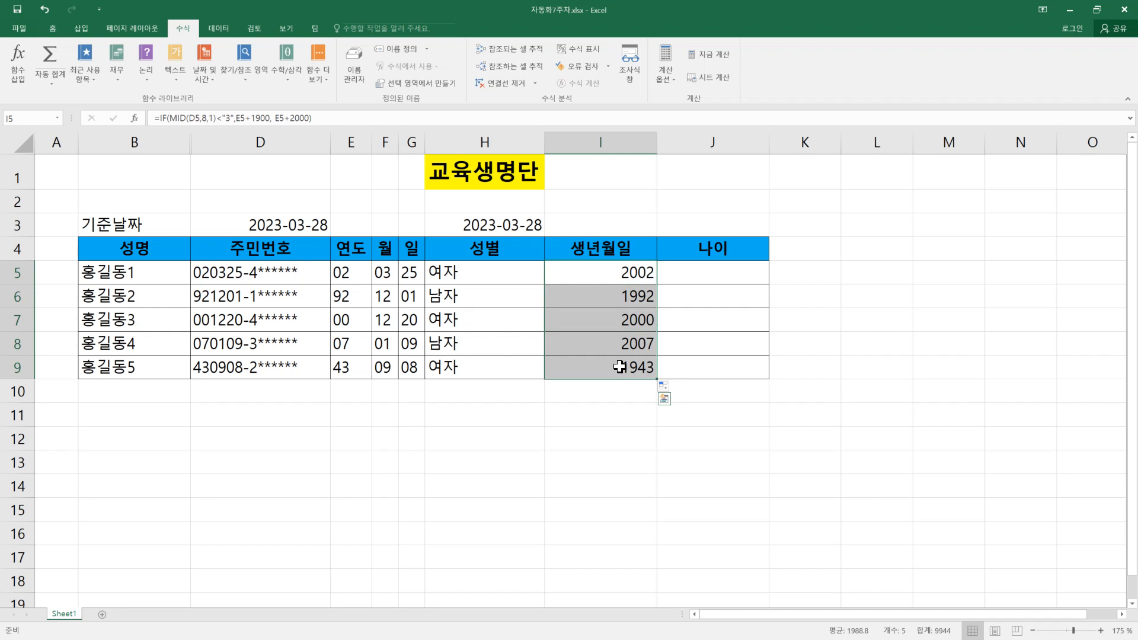
pyautogui.click(483, 225)
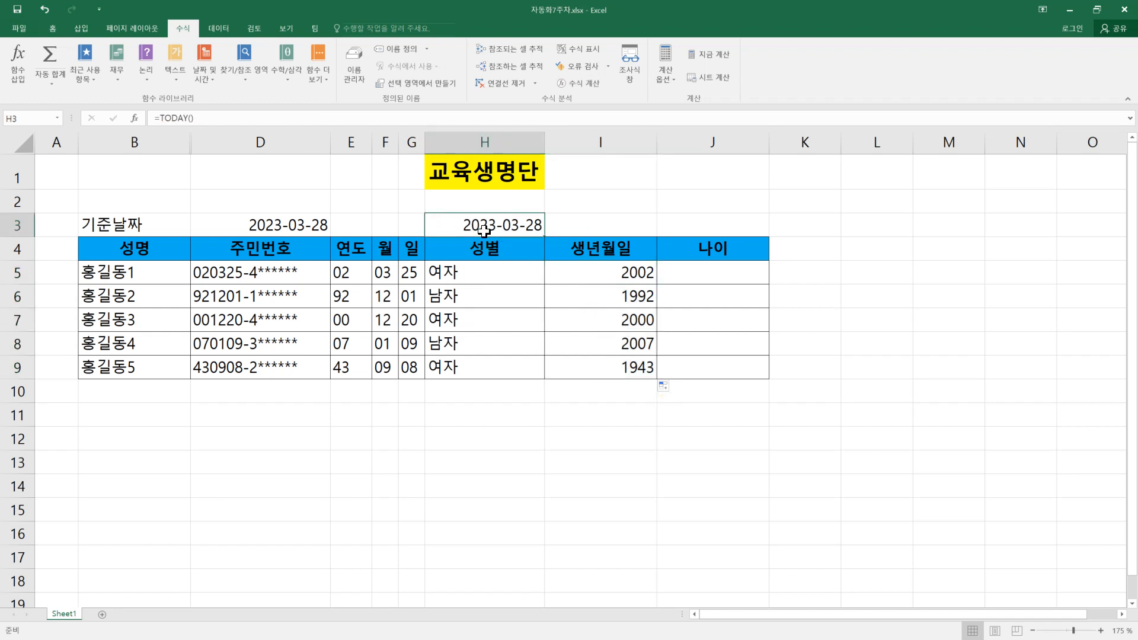
pyautogui.click(632, 268)
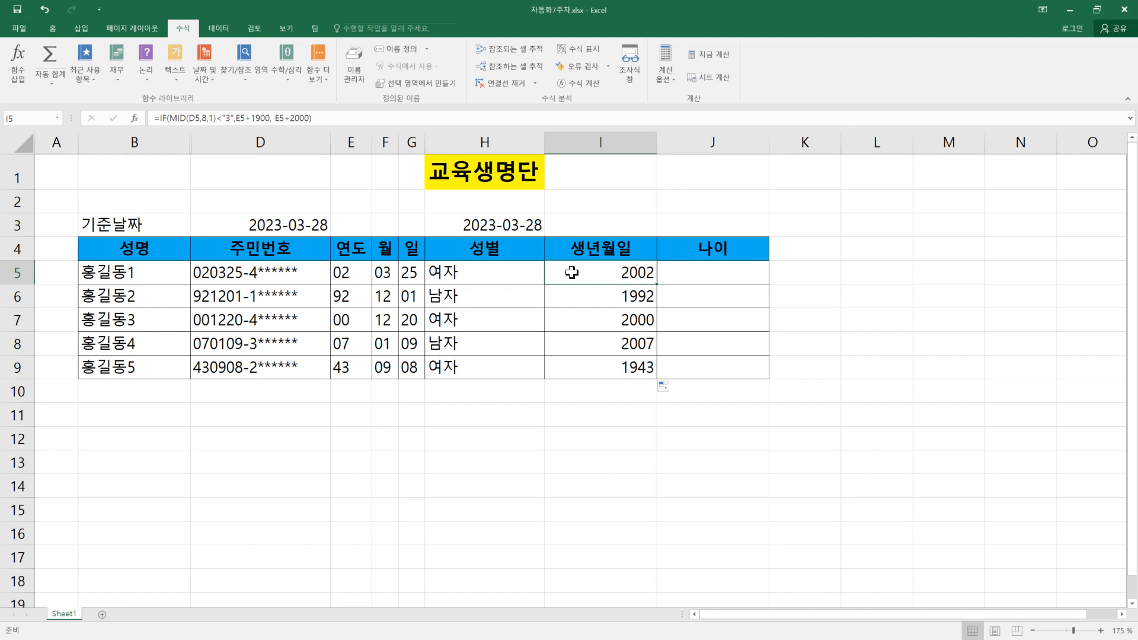
pyautogui.click(208, 77)
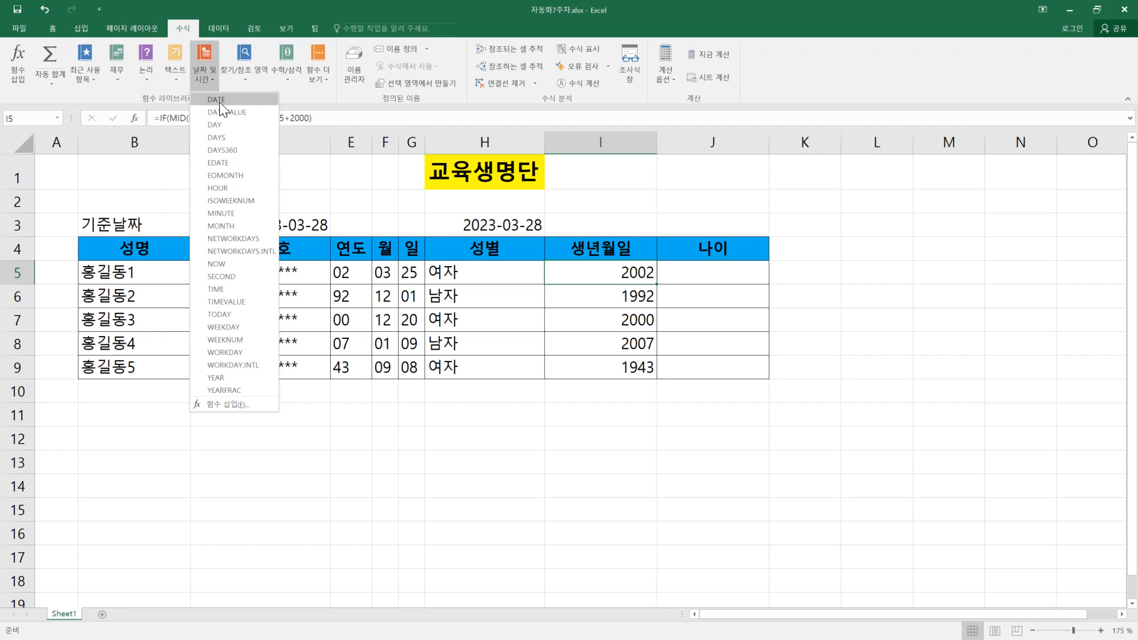
pyautogui.click(214, 100)
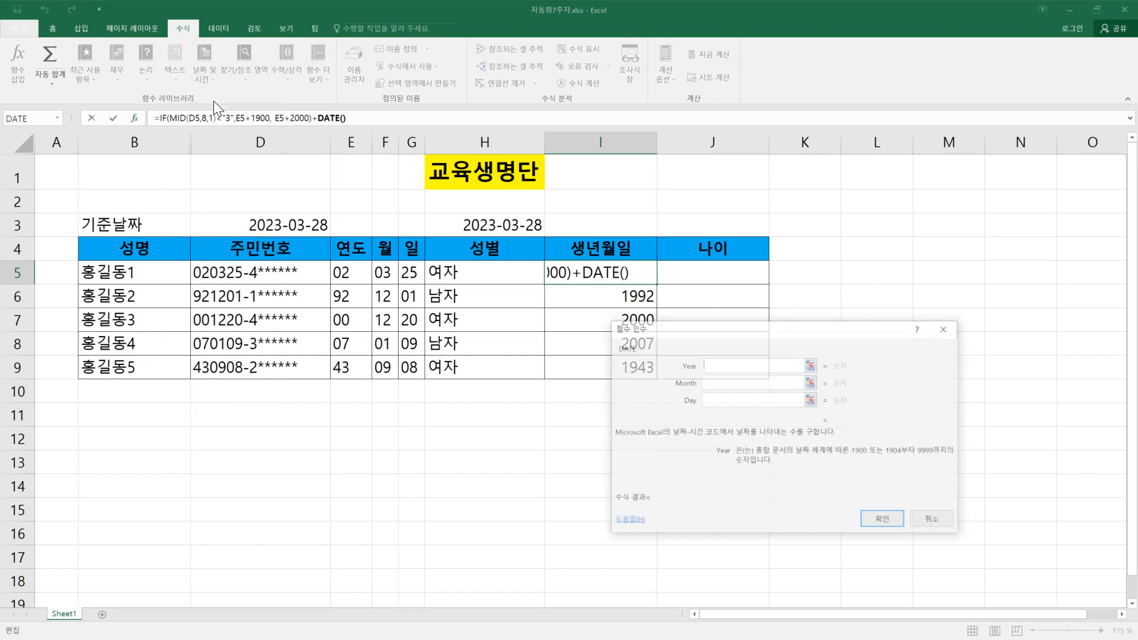
pyautogui.press('Escape')
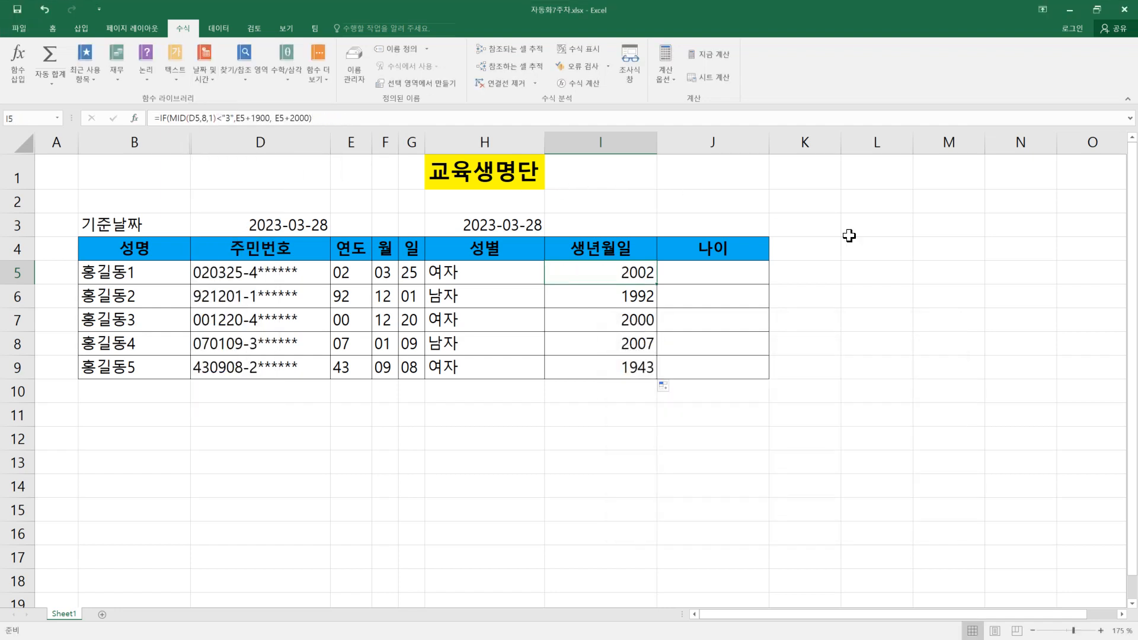
# Step: Insert a column before 나이 and copy the 생년월일 header from I4 into J4
pyautogui.click(810, 268)
pyautogui.click(732, 144)
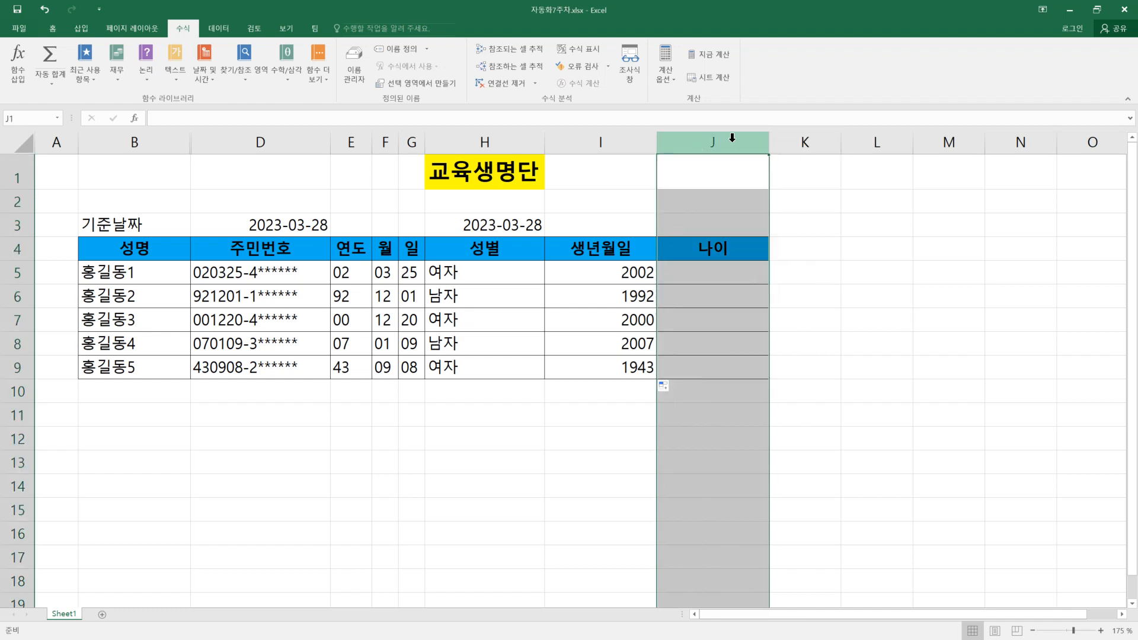
pyautogui.rightClick(733, 143)
pyautogui.click(773, 222)
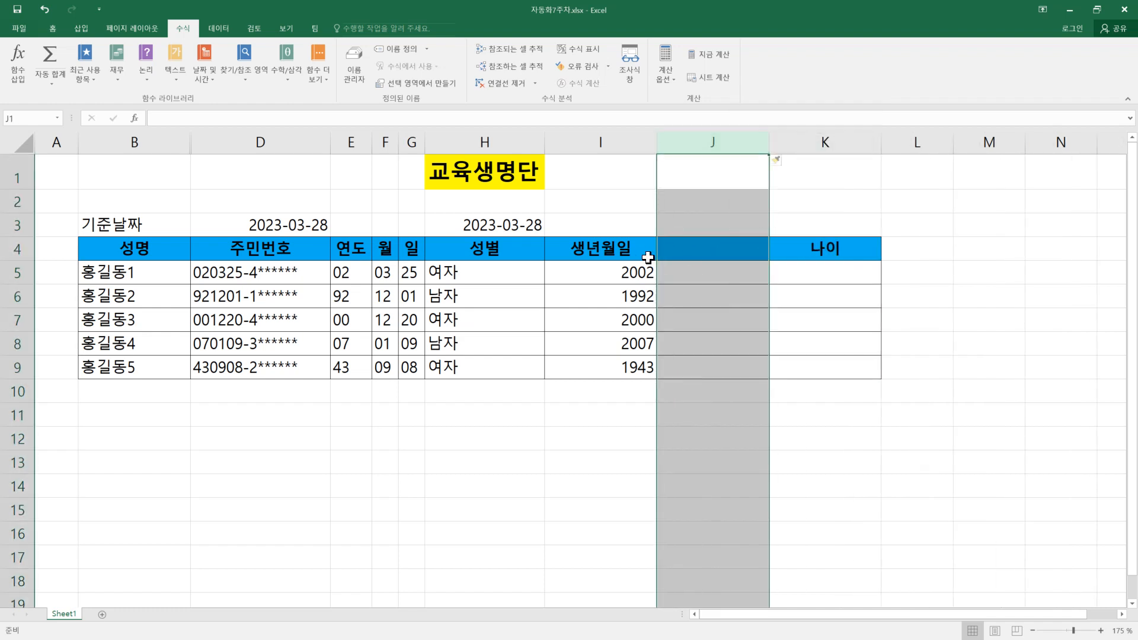
pyautogui.click(707, 251)
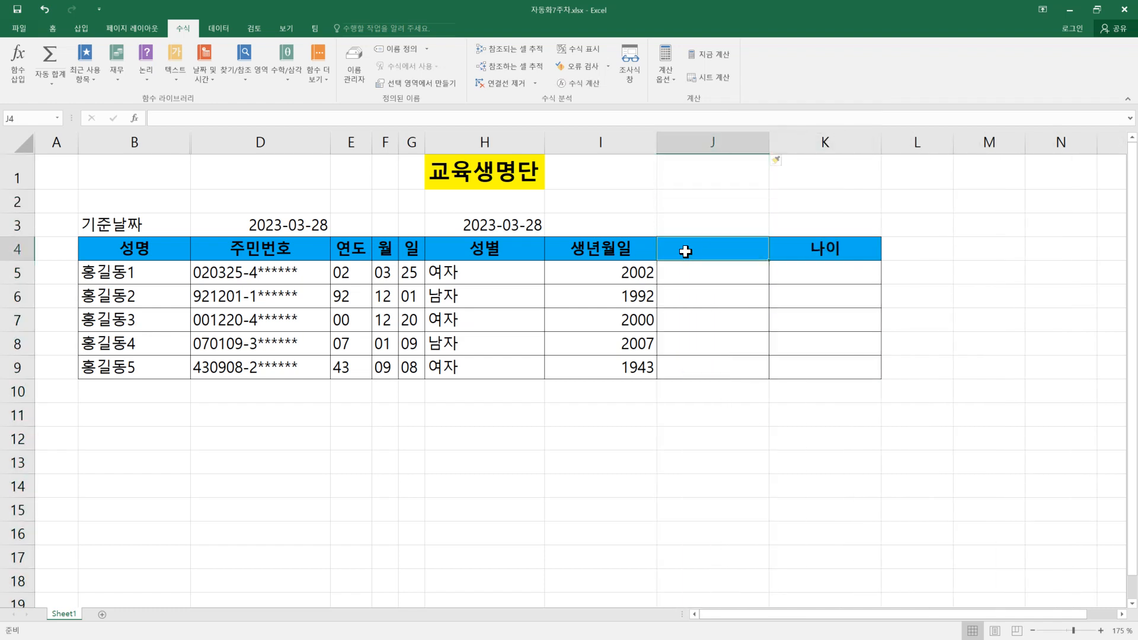
pyautogui.click(614, 258)
pyautogui.moveTo(658, 262); pyautogui.dragTo(713, 264)
# Step: Enter a DATE function in J5 with I5 as year, F5 as month and G5 as day
pyautogui.click(716, 275)
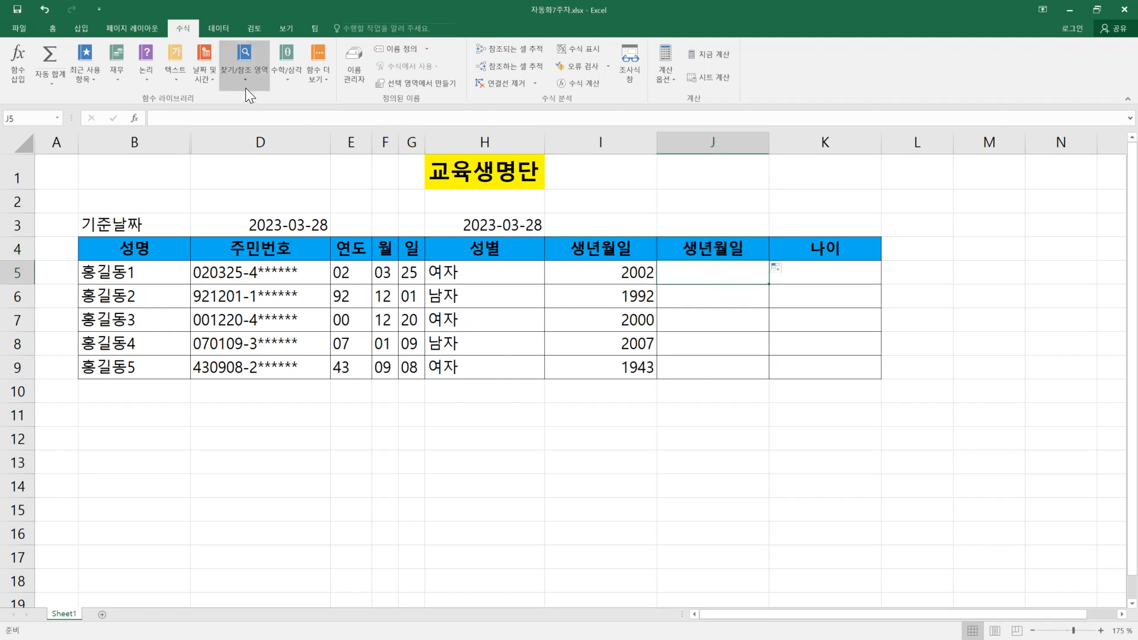
pyautogui.click(204, 78)
pyautogui.click(221, 99)
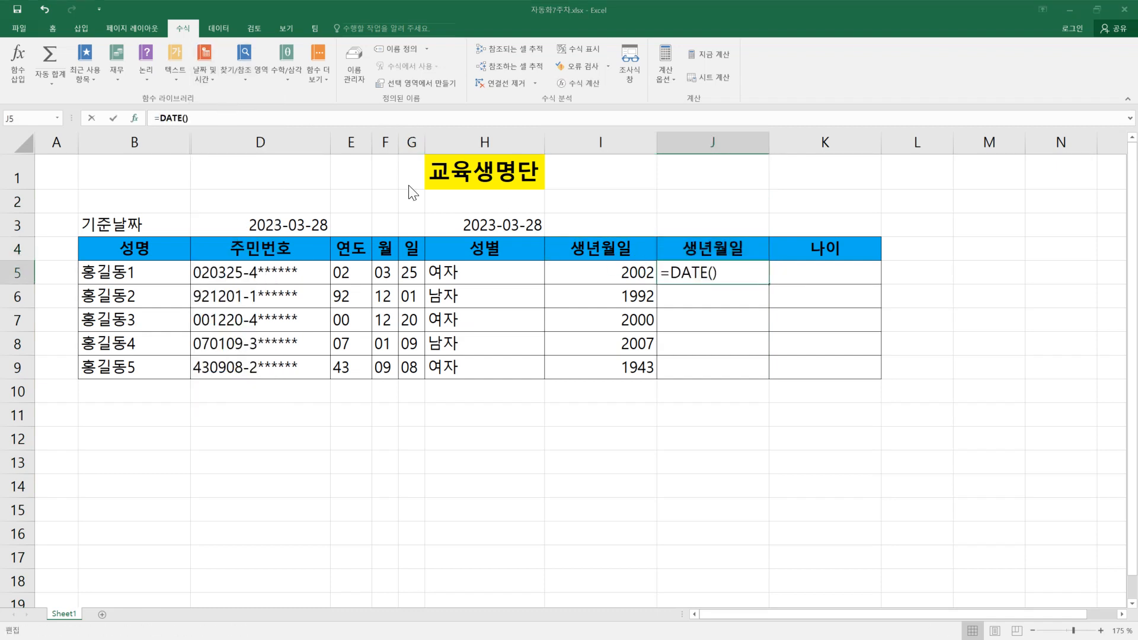
pyautogui.click(630, 274)
pyautogui.click(715, 385)
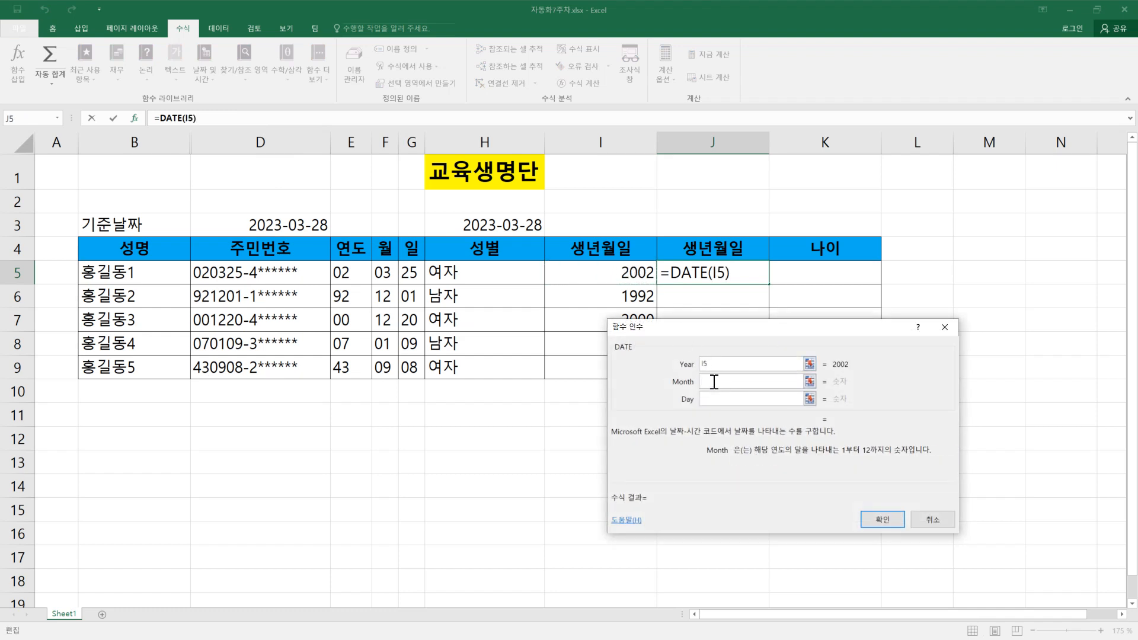
pyautogui.click(387, 274)
pyautogui.click(702, 401)
pyautogui.click(418, 276)
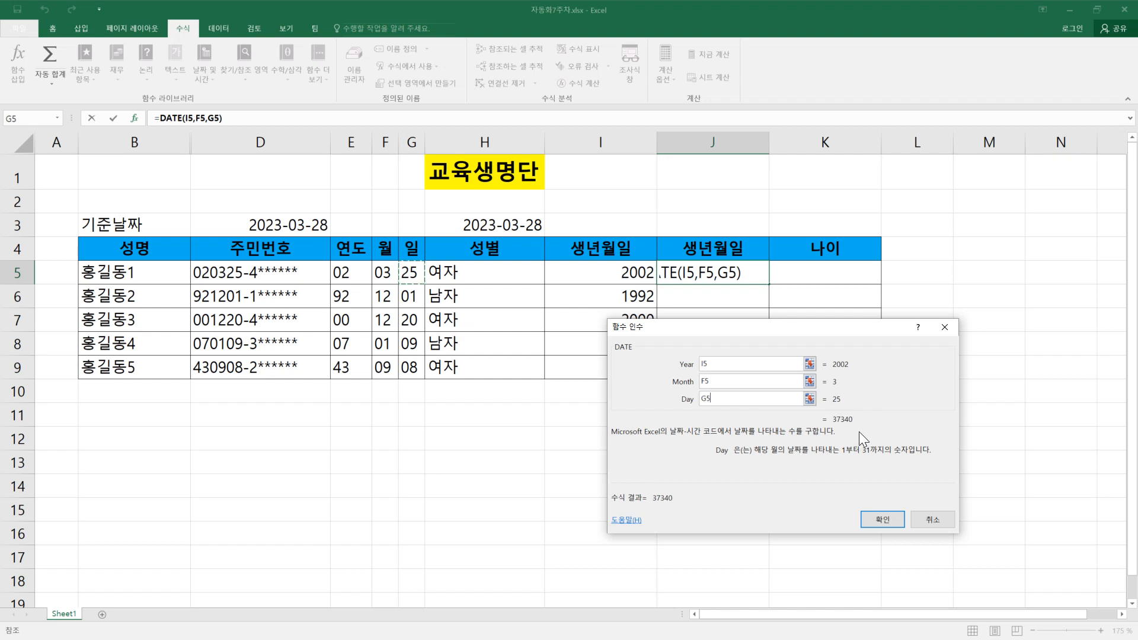
pyautogui.click(893, 525)
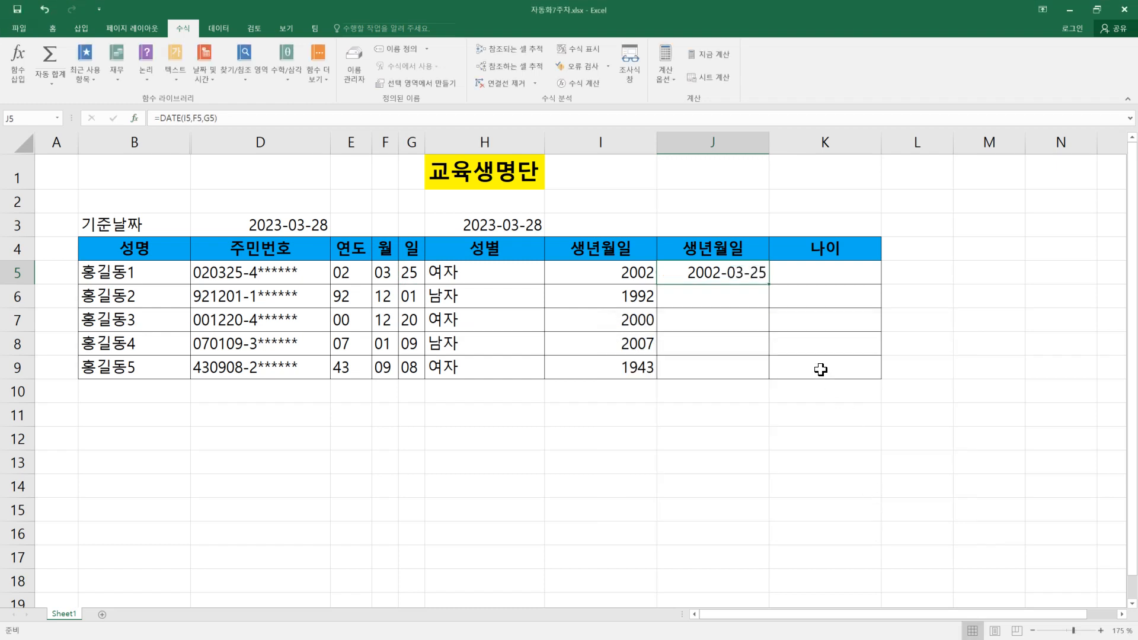
# Step: Fill the DATE formula from J5 down to J9 and widen column J slightly
pyautogui.doubleClick(769, 285)
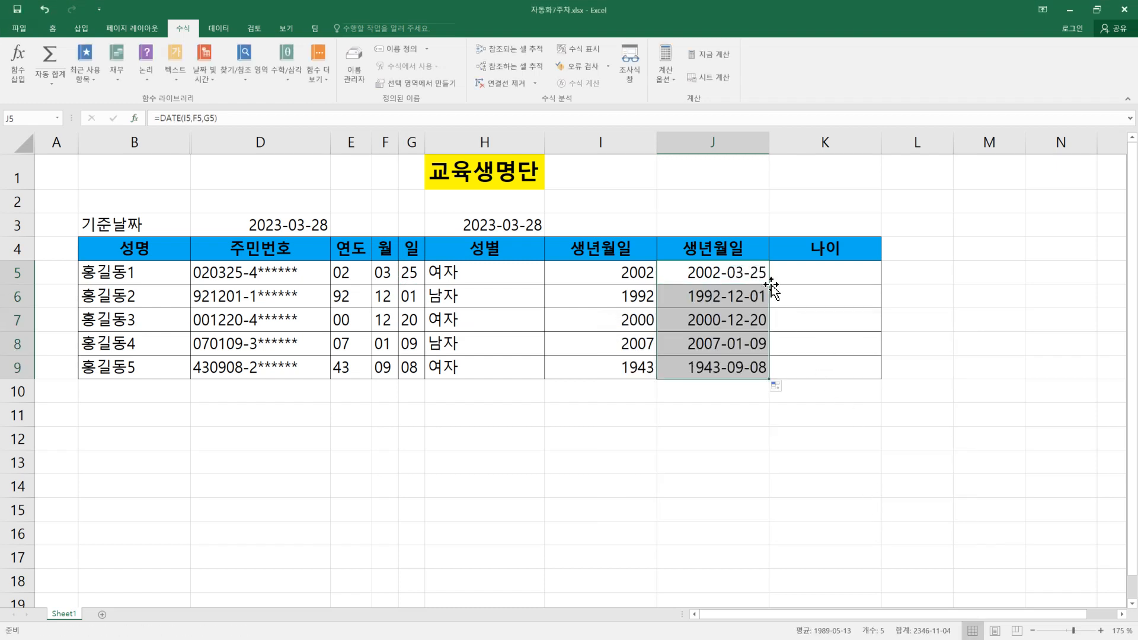
pyautogui.click(833, 277)
pyautogui.click(840, 320)
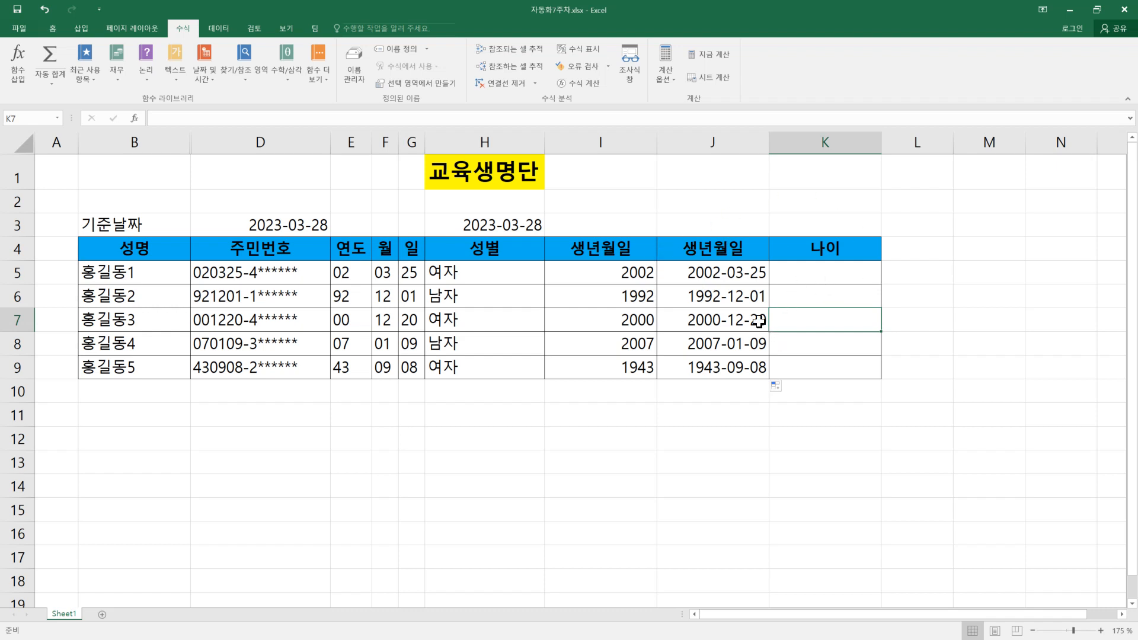
pyautogui.moveTo(770, 142); pyautogui.dragTo(784, 145)
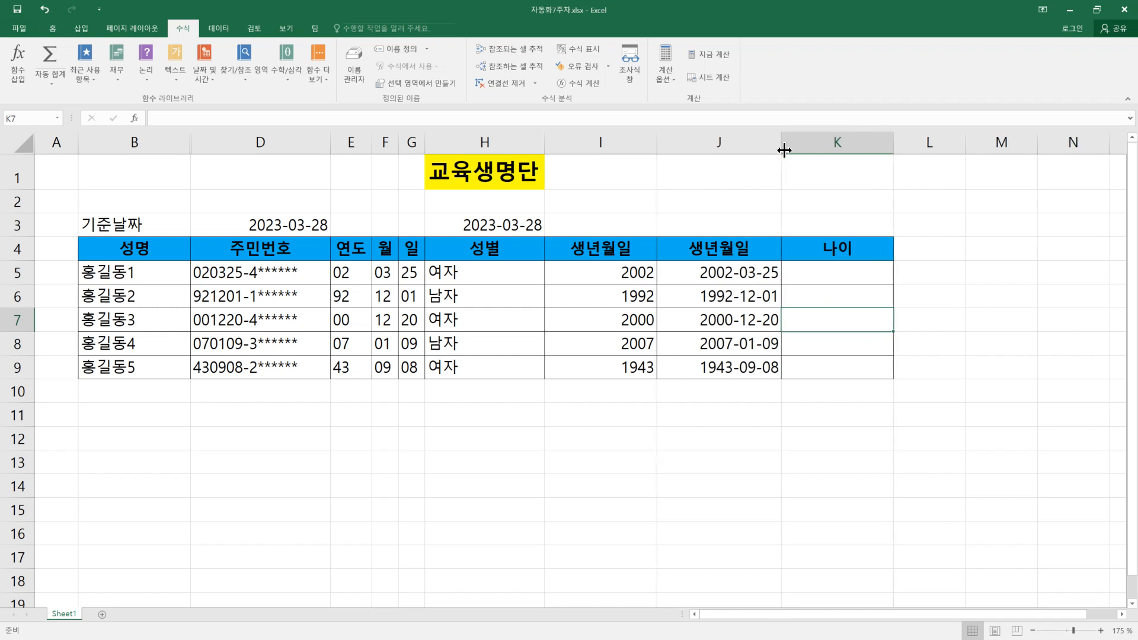
pyautogui.click(746, 276)
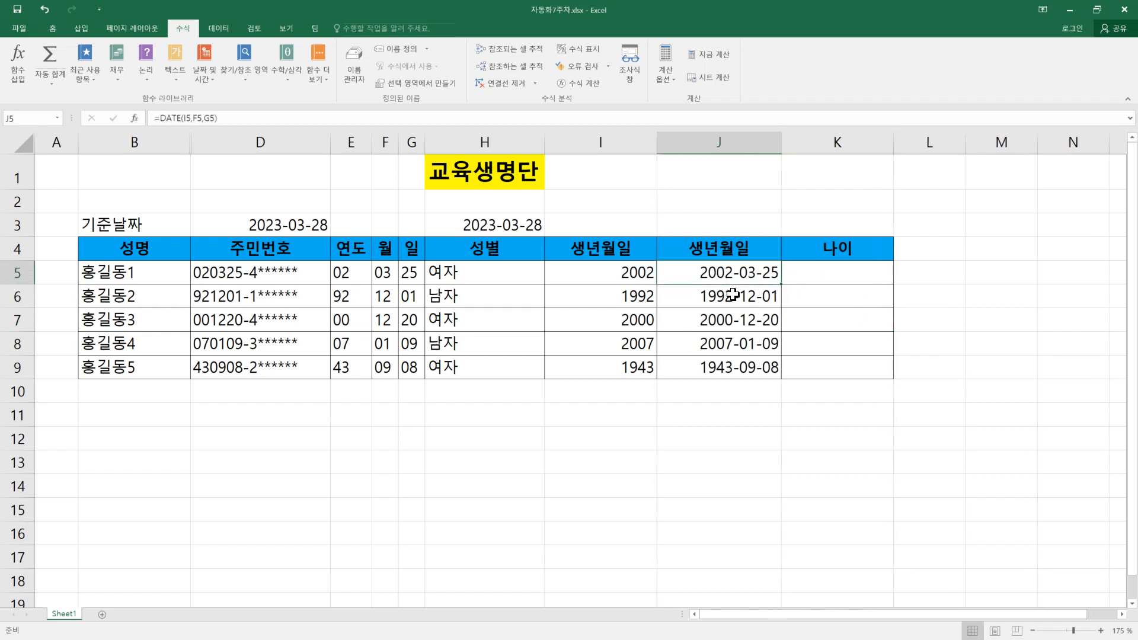
pyautogui.click(271, 225)
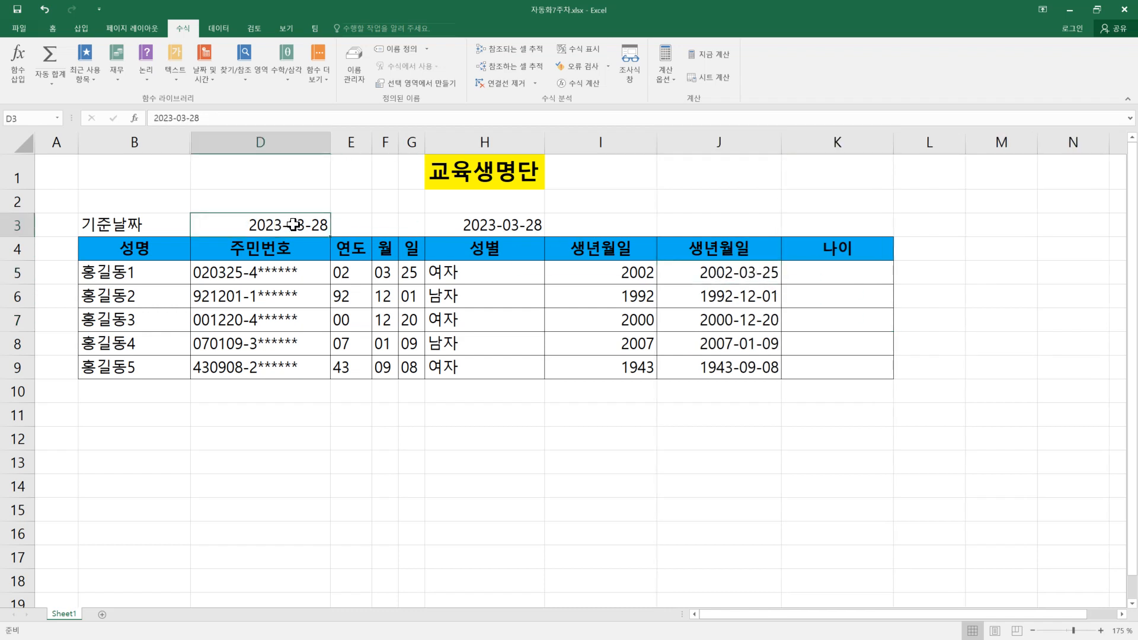
# Step: Insert a new column before the 나이 column, at column K
pyautogui.click(852, 143)
pyautogui.rightClick(850, 144)
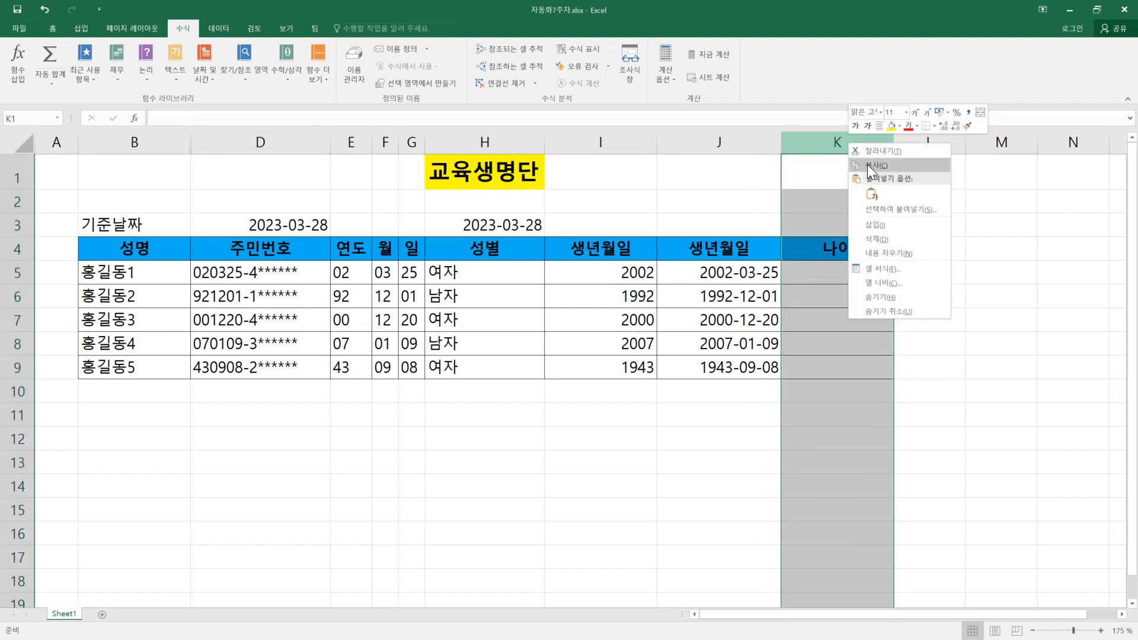
pyautogui.click(884, 226)
# Step: Label the new column's header cell K4 as 일수
pyautogui.click(813, 248)
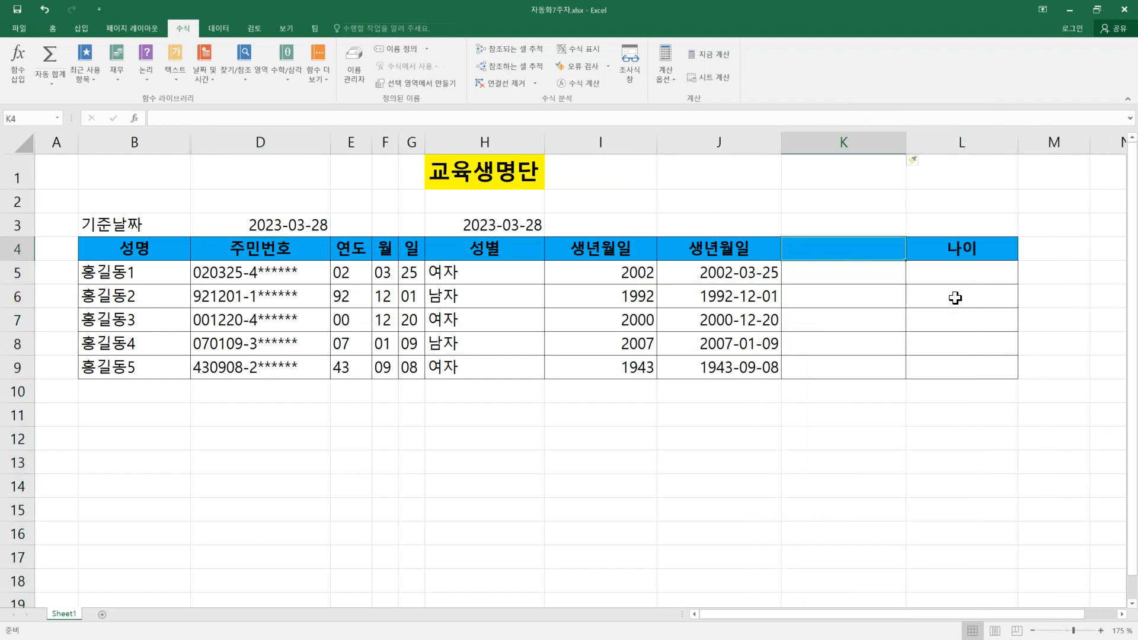
pyautogui.write('skf')
pyautogui.press('BackSpace')
pyautogui.press('BackSpace')
pyautogui.press('BackSpace')
pyautogui.press('Hangul')
pyautogui.write('나')
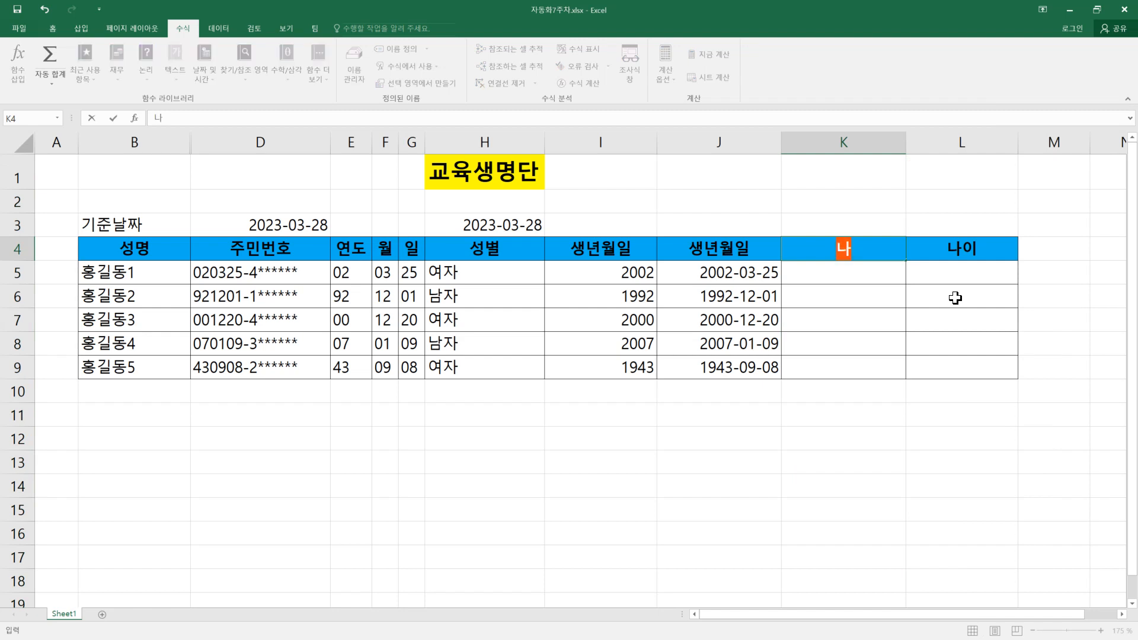
pyautogui.press('BackSpace')
pyautogui.write('일수₩')
pyautogui.press('Return')
pyautogui.doubleClick(864, 247)
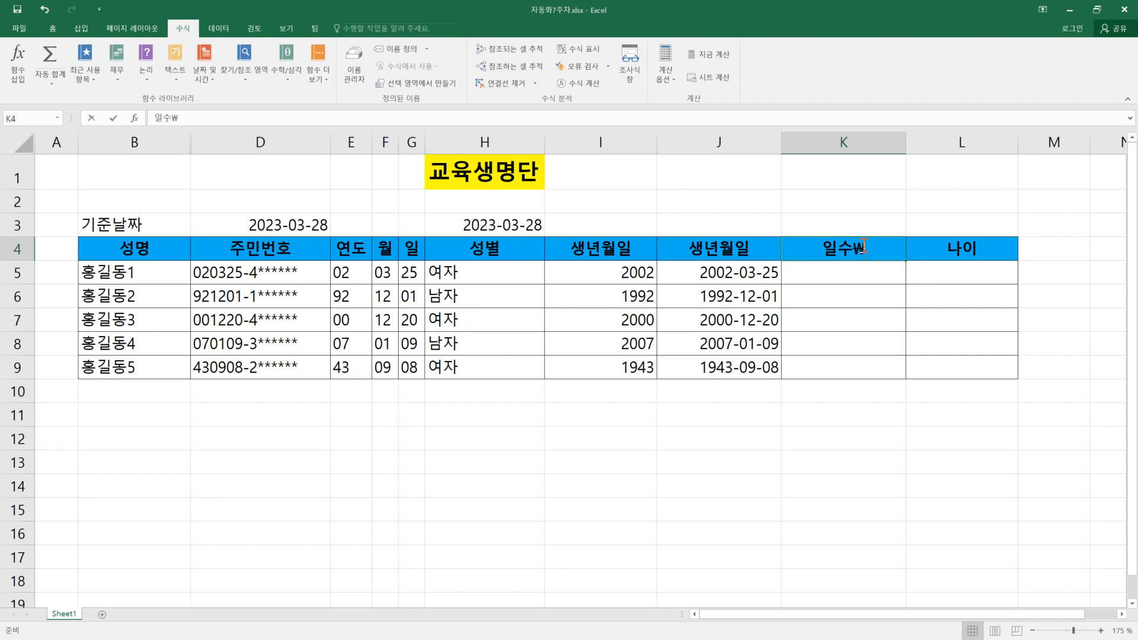
pyautogui.press('BackSpace')
pyautogui.press('Return')
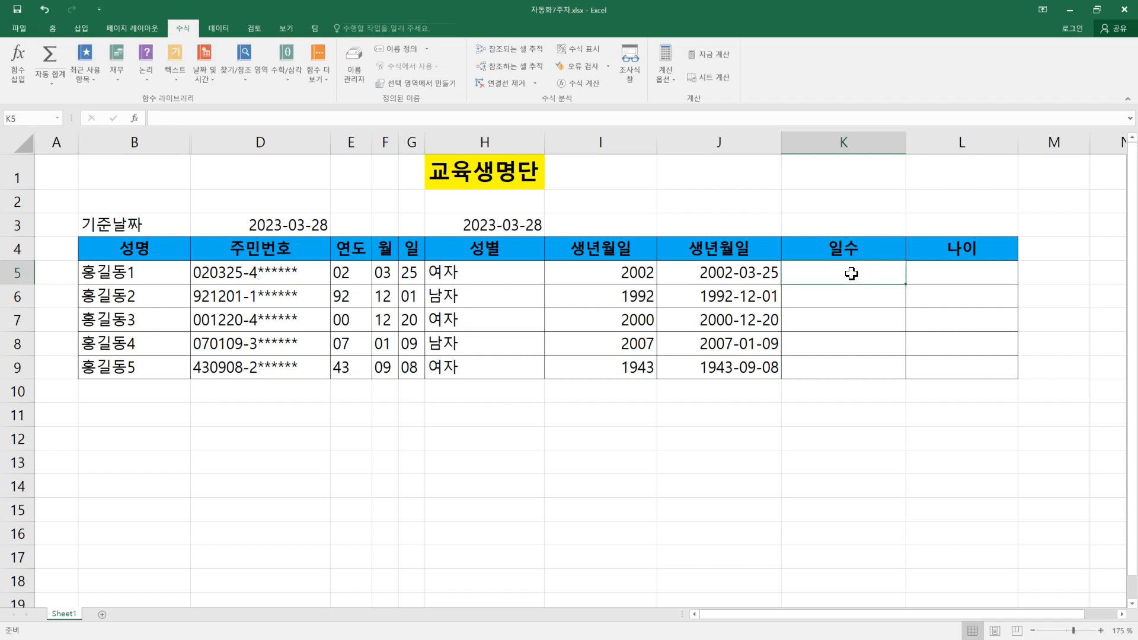
# Step: Enter a formula in K5 that subtracts the birth date in J5 from the reference date in D3
pyautogui.write('=')
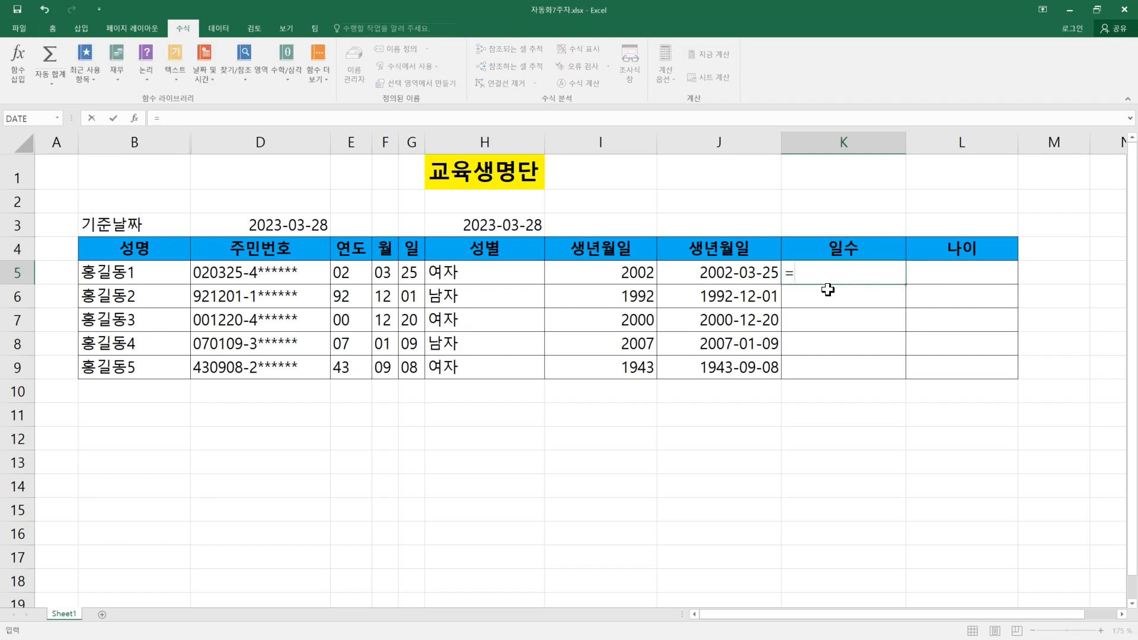
pyautogui.click(740, 278)
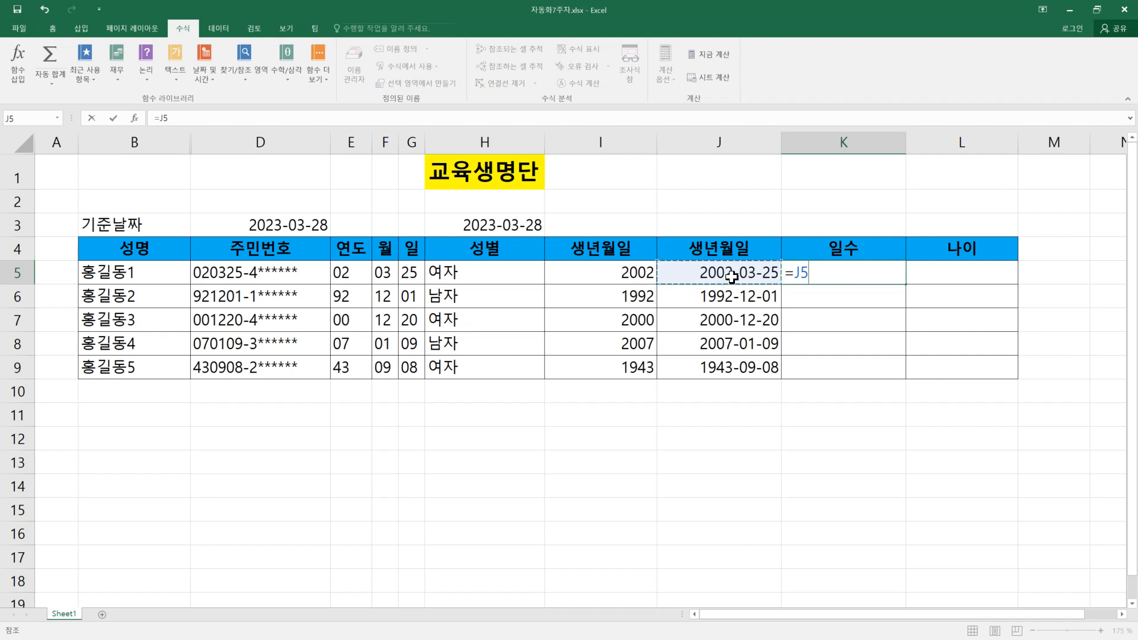
pyautogui.click(290, 222)
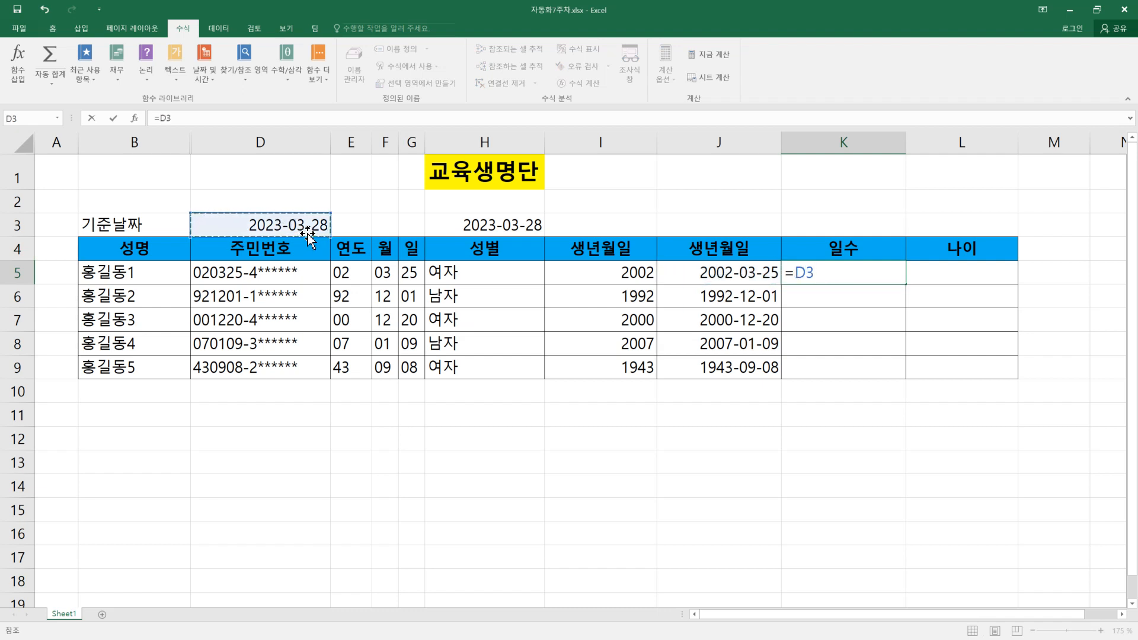
pyautogui.write('-')
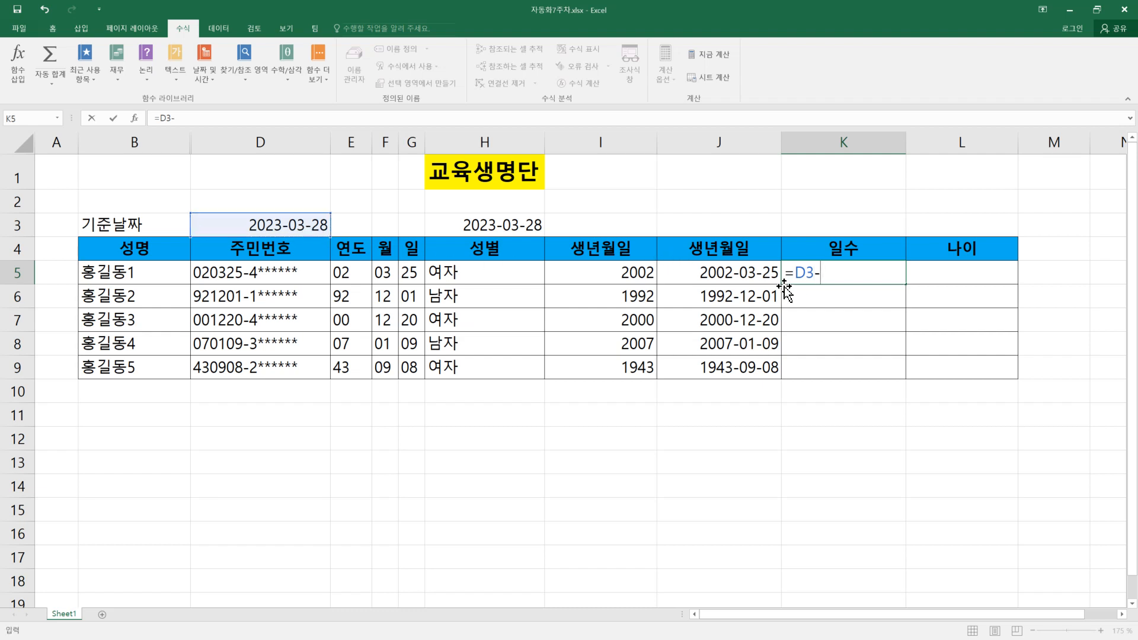
pyautogui.click(741, 281)
pyautogui.press('Return')
pyautogui.click(876, 278)
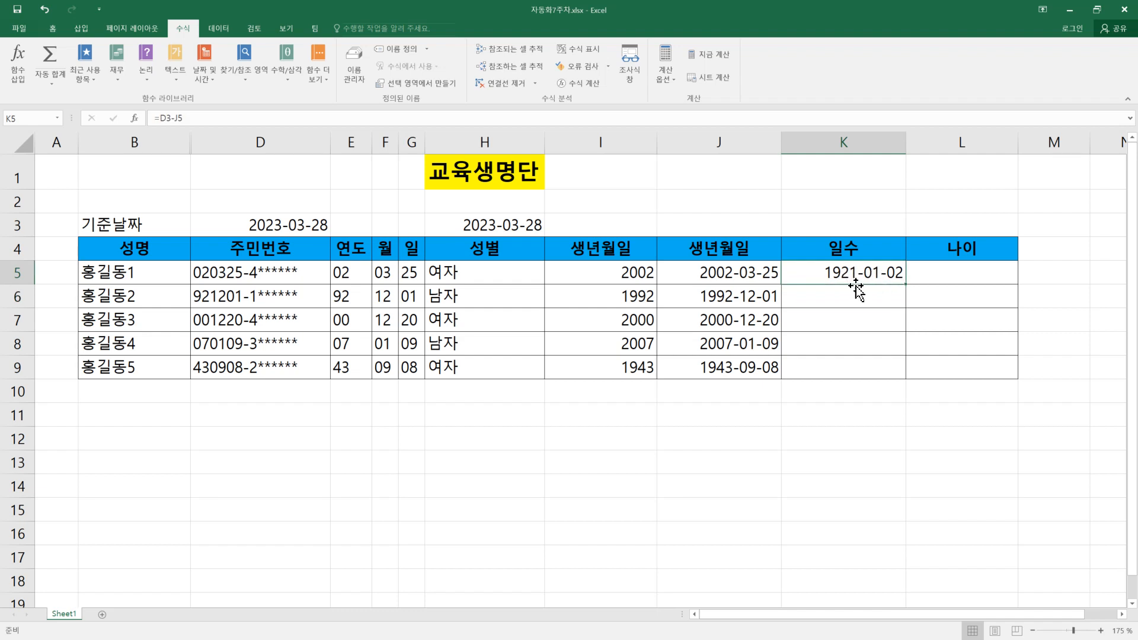
# Step: Try filling the K5 day-count formula down to K9 and inspect the cell references in K6
pyautogui.moveTo(905, 284); pyautogui.dragTo(895, 368)
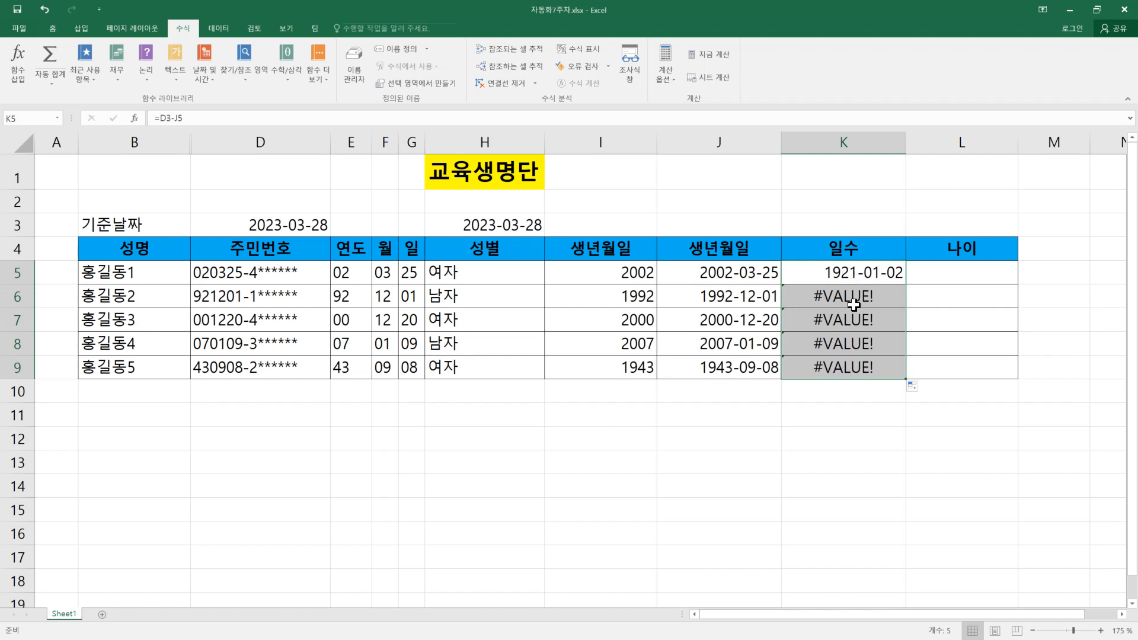
pyautogui.click(857, 297)
pyautogui.doubleClick(857, 296)
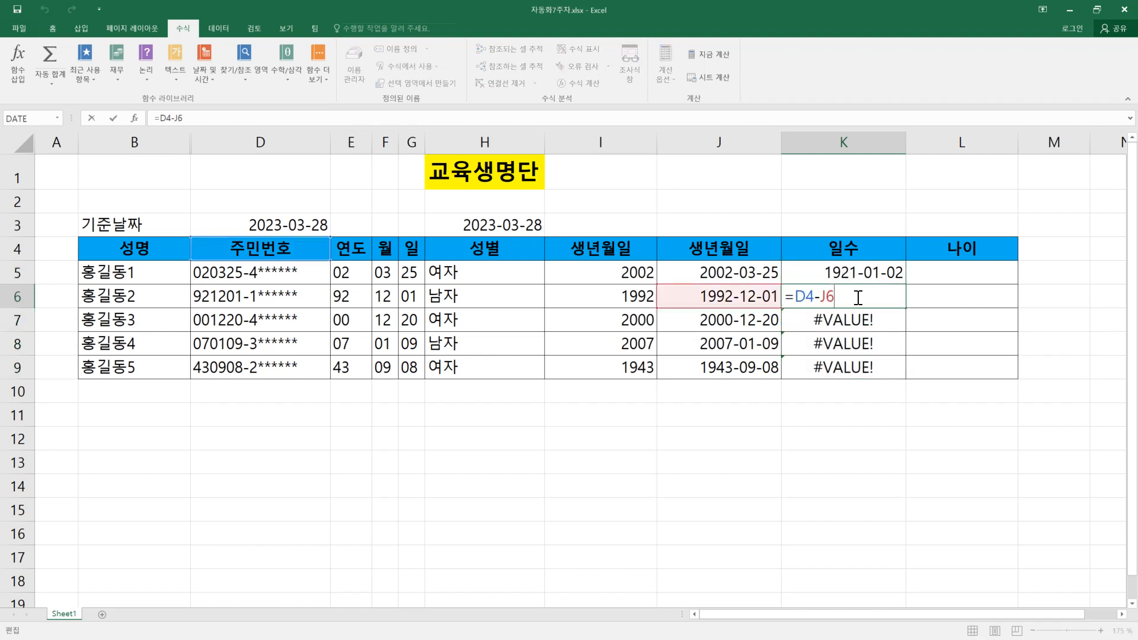
pyautogui.doubleClick(805, 296)
pyautogui.press('Escape')
# Step: Make the reference date in the K5 formula absolute as $D$3 and refill the formula down to K9
pyautogui.doubleClick(863, 267)
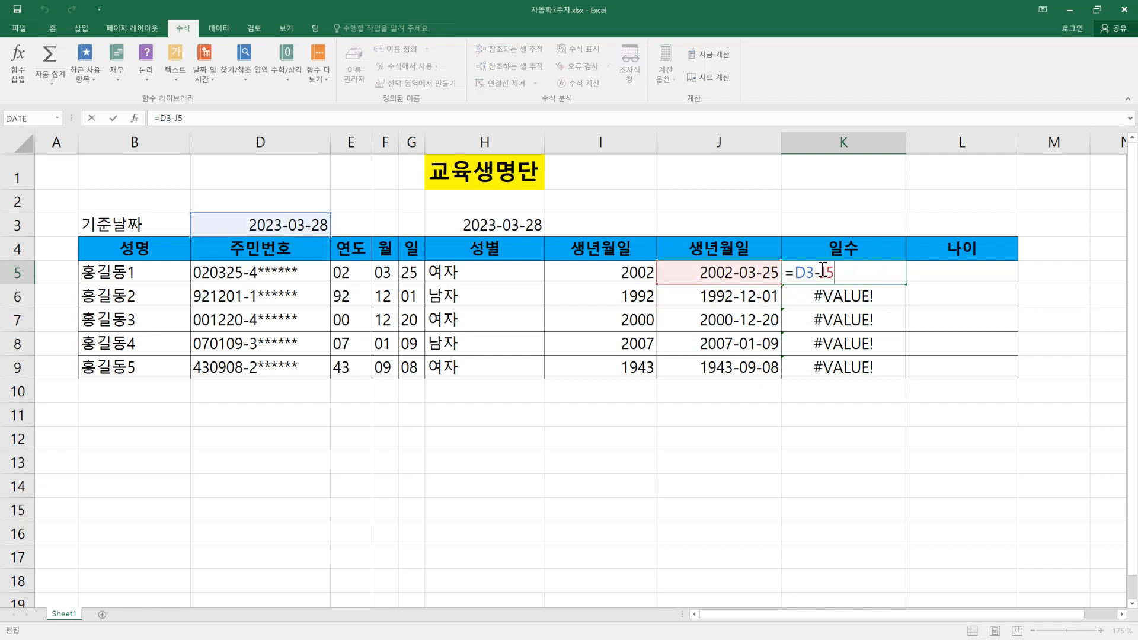
pyautogui.press('F4')
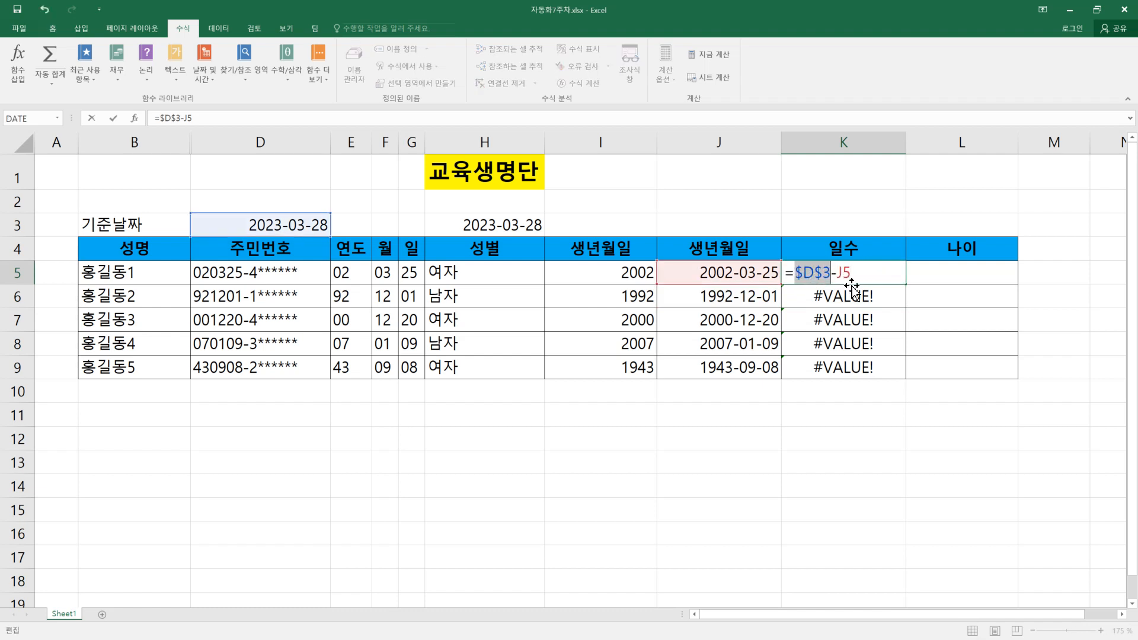
pyautogui.press('Return')
pyautogui.click(883, 275)
pyautogui.click(911, 287)
pyautogui.click(900, 281)
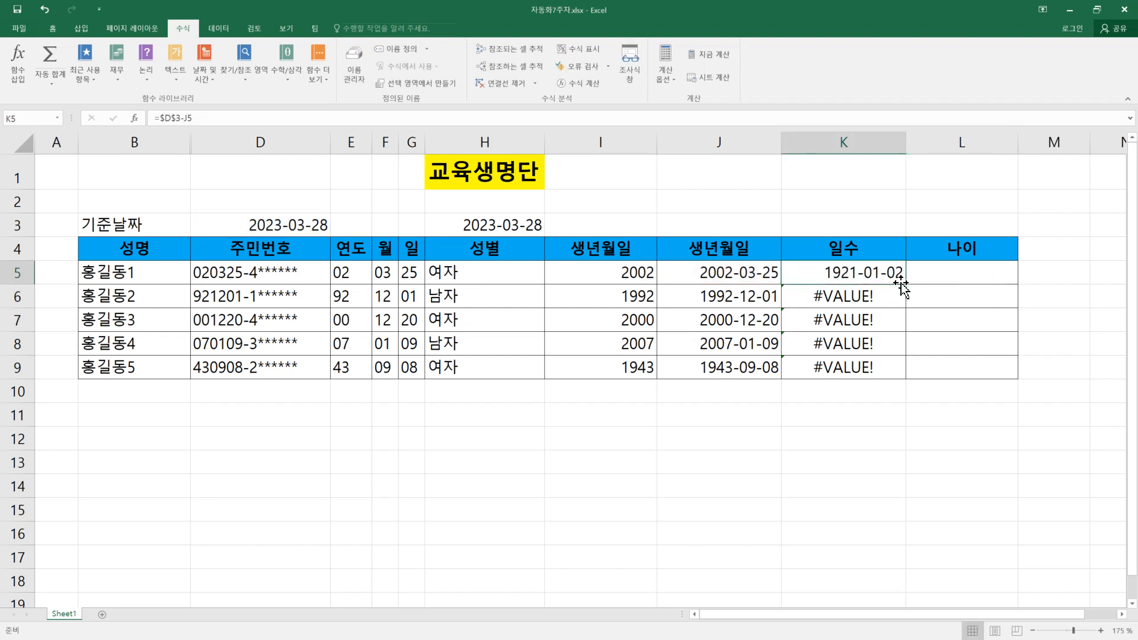
pyautogui.doubleClick(907, 287)
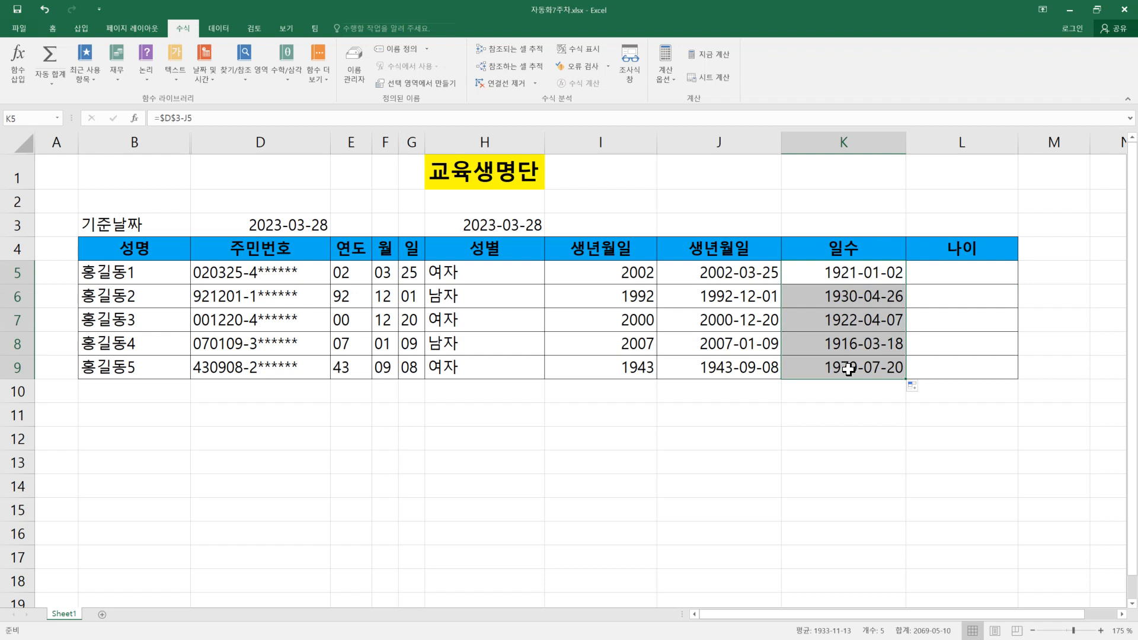
# Step: Format the 일수 cells K5:K9 as 숫자 with 0 decimal places
pyautogui.moveTo(854, 273)
pyautogui.mouseDown()
pyautogui.moveTo(846, 343)
pyautogui.moveTo(858, 369)
pyautogui.mouseUp()
pyautogui.rightClick(843, 278)
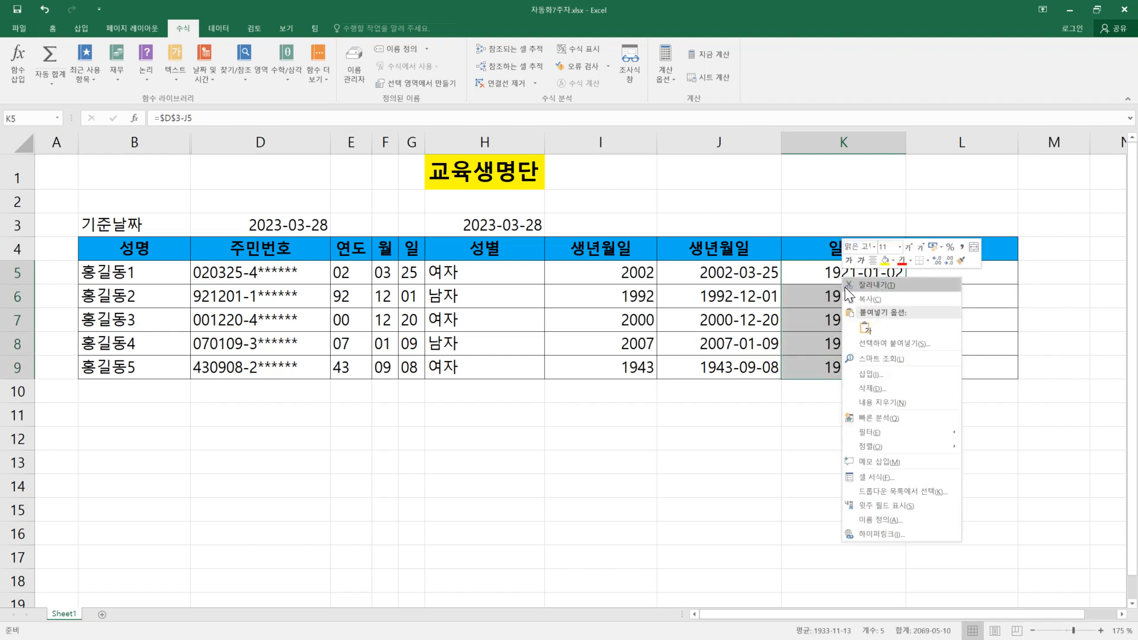
pyautogui.click(891, 477)
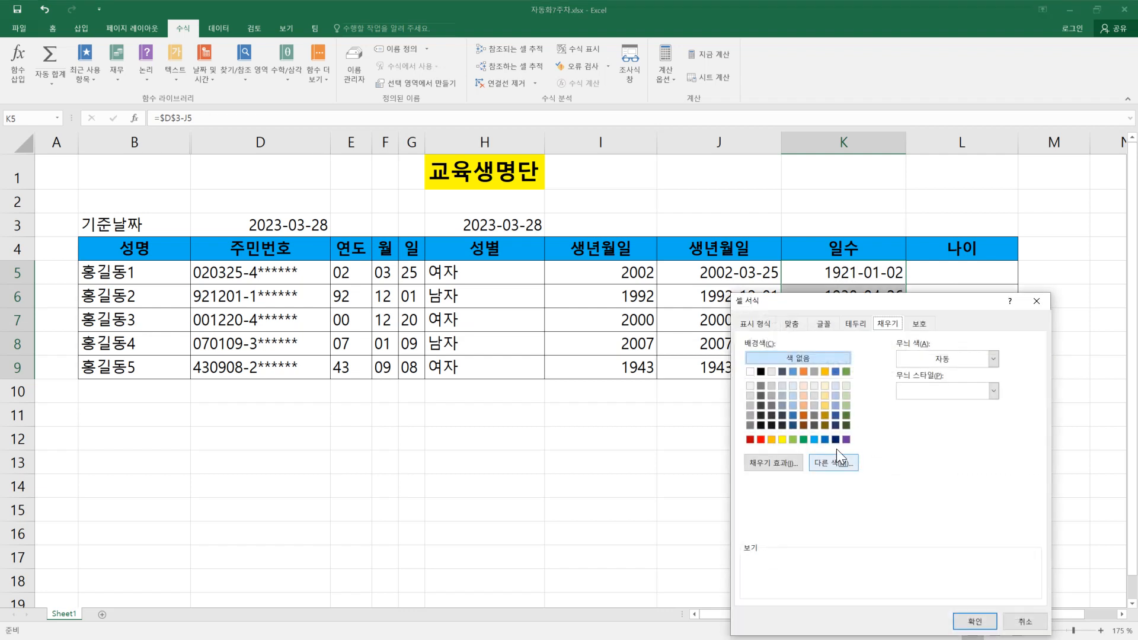
pyautogui.click(746, 325)
pyautogui.moveTo(849, 310); pyautogui.dragTo(818, 352)
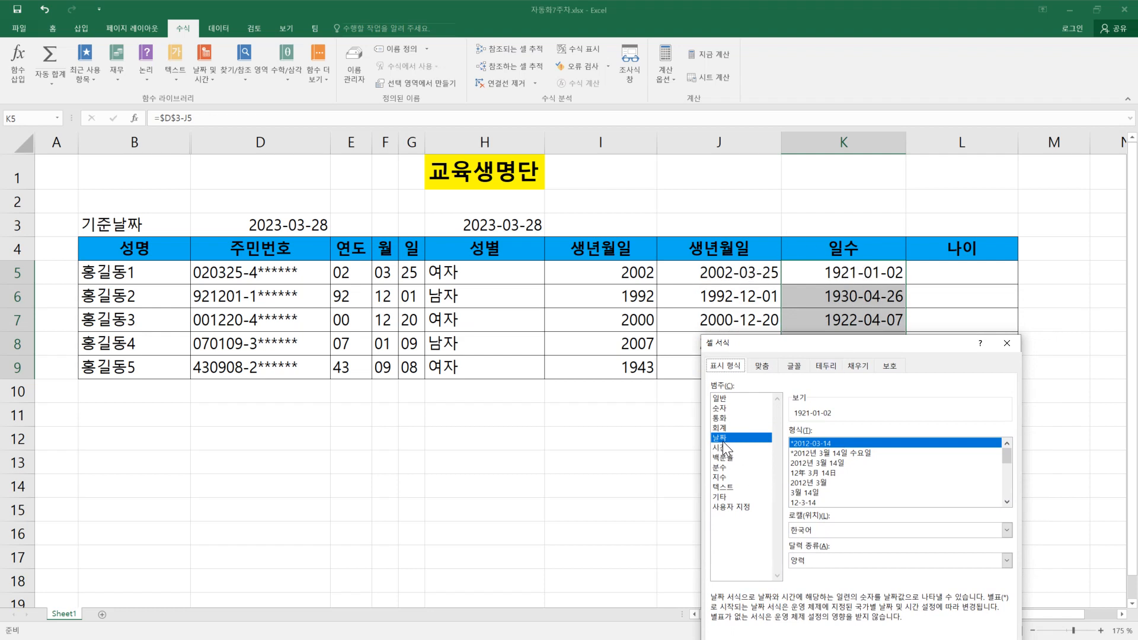
pyautogui.click(722, 408)
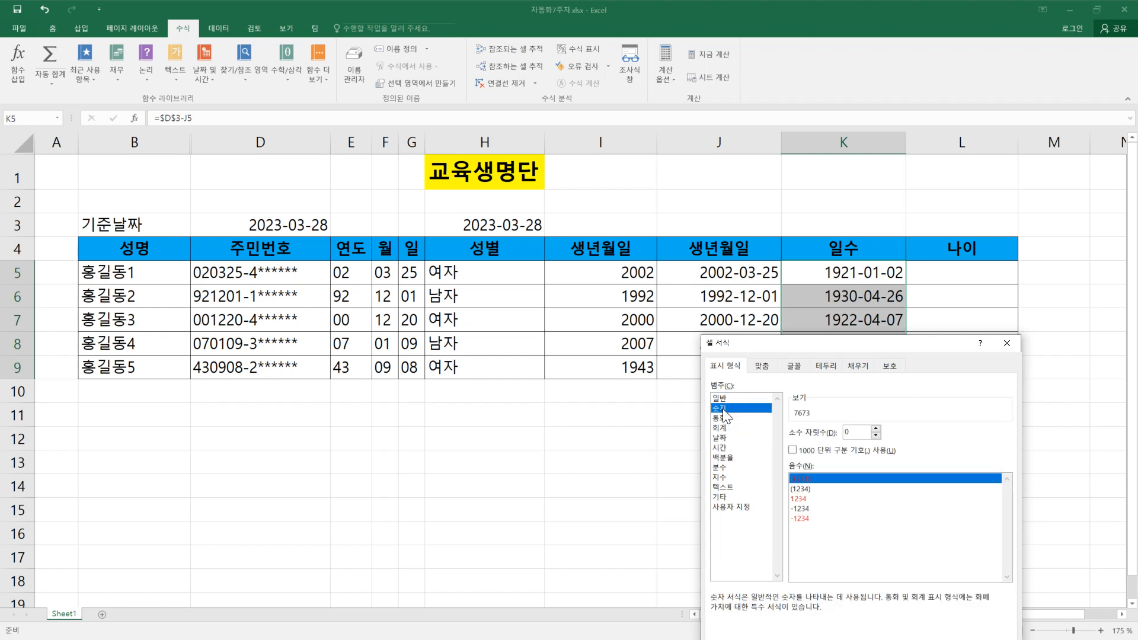
pyautogui.moveTo(905, 349); pyautogui.dragTo(615, 295)
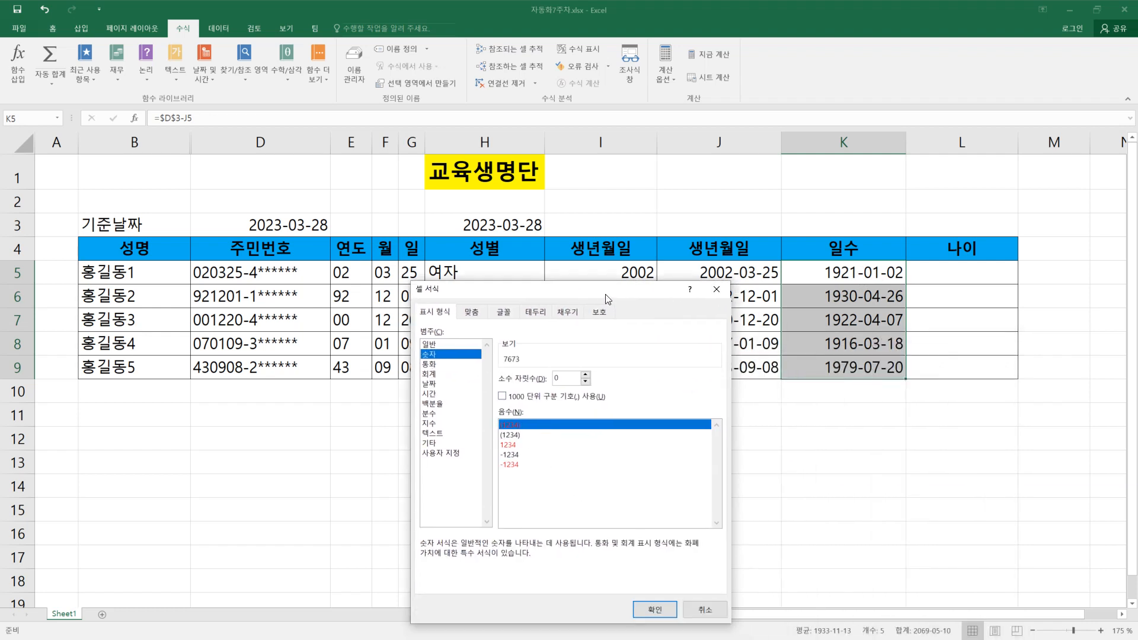
pyautogui.click(655, 610)
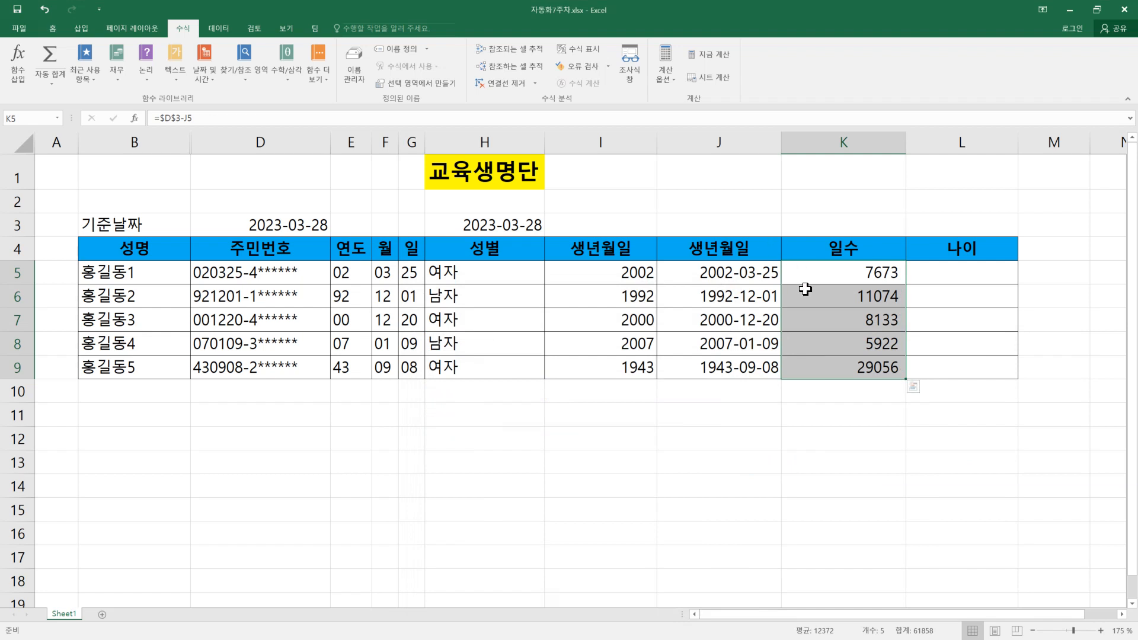
# Step: Check the formulas in the 일수 column and apply the thousands-separator comma style to K5:K9
pyautogui.click(829, 277)
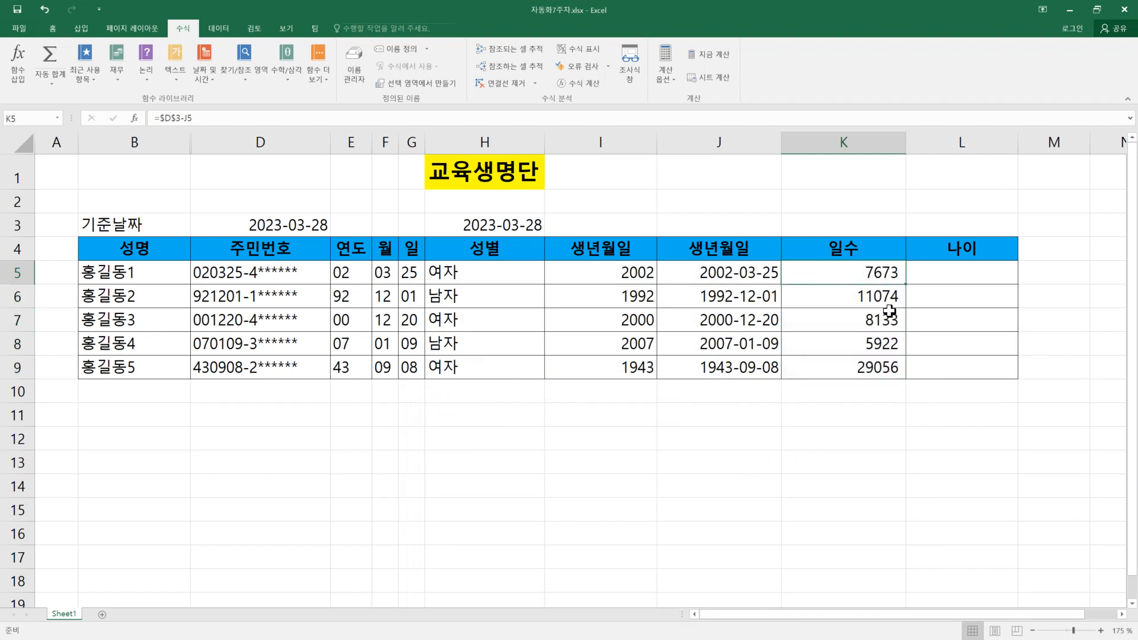
pyautogui.click(865, 298)
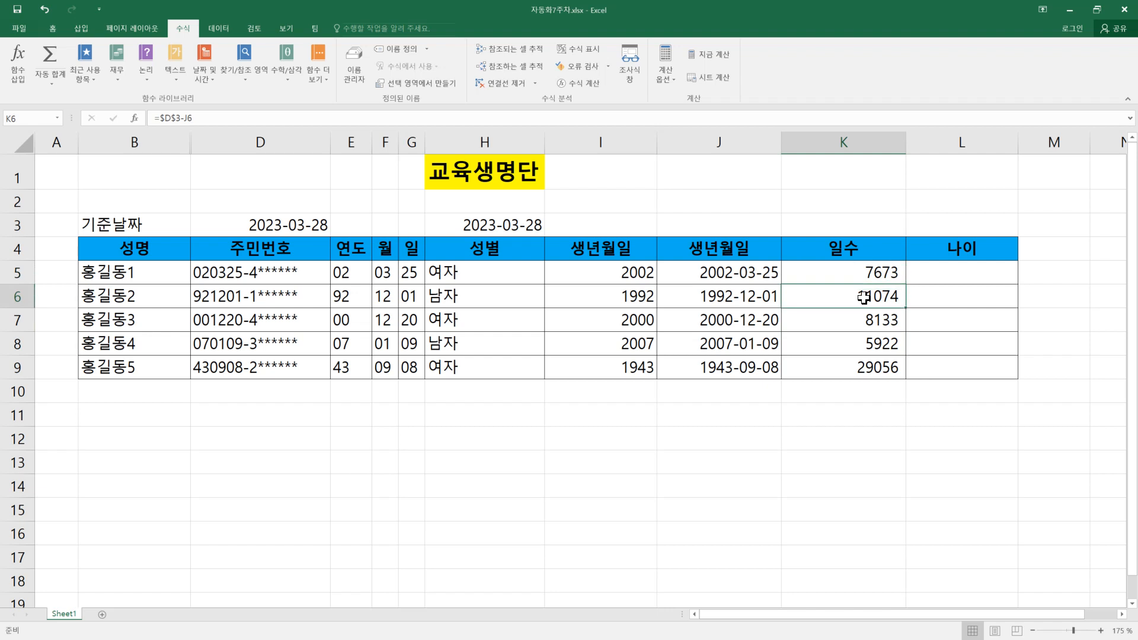
pyautogui.click(874, 369)
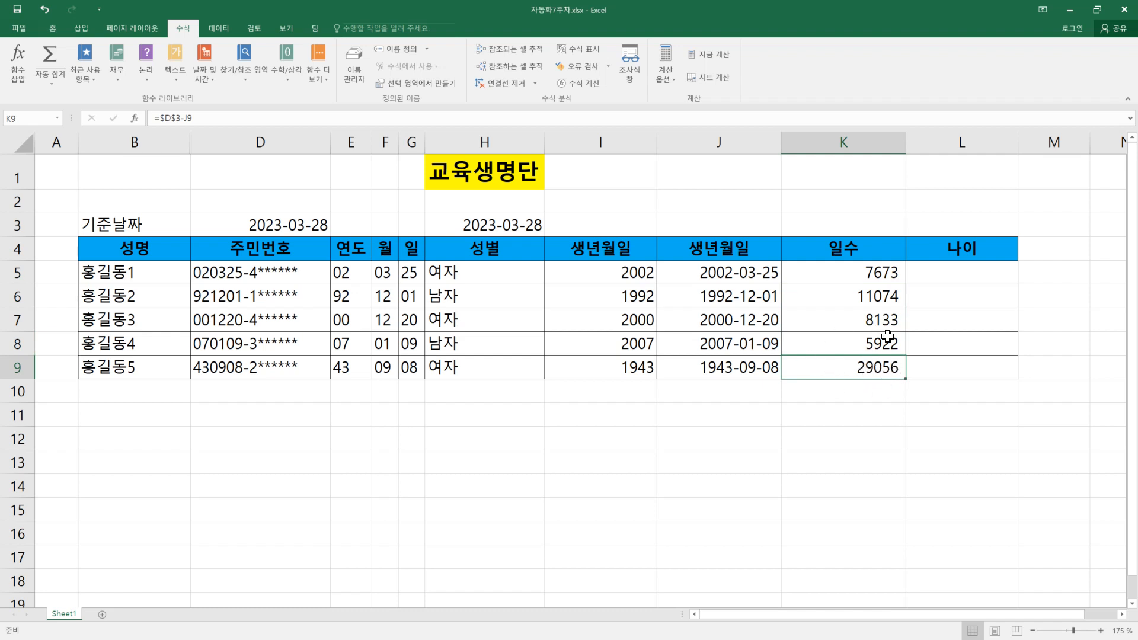
pyautogui.moveTo(832, 274); pyautogui.dragTo(843, 368)
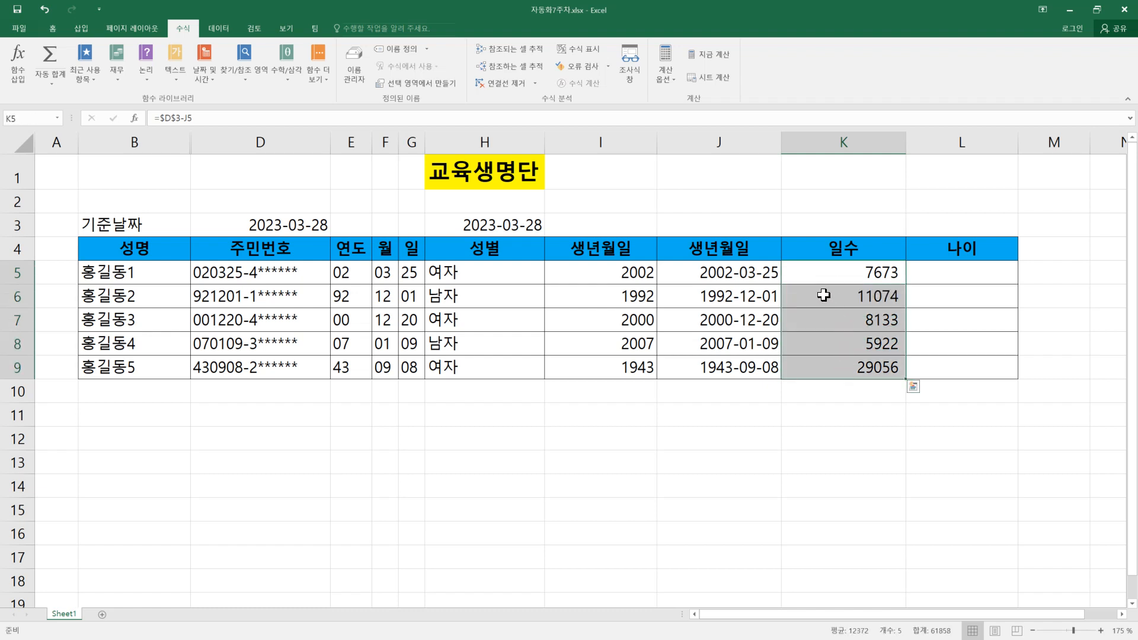
pyautogui.click(58, 27)
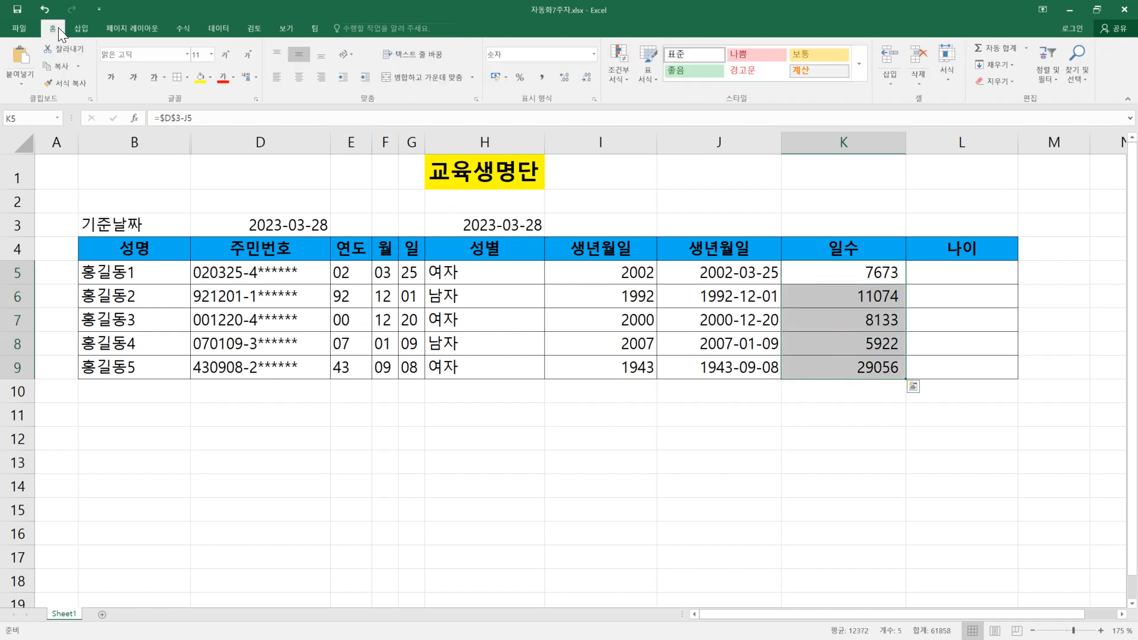
pyautogui.click(542, 76)
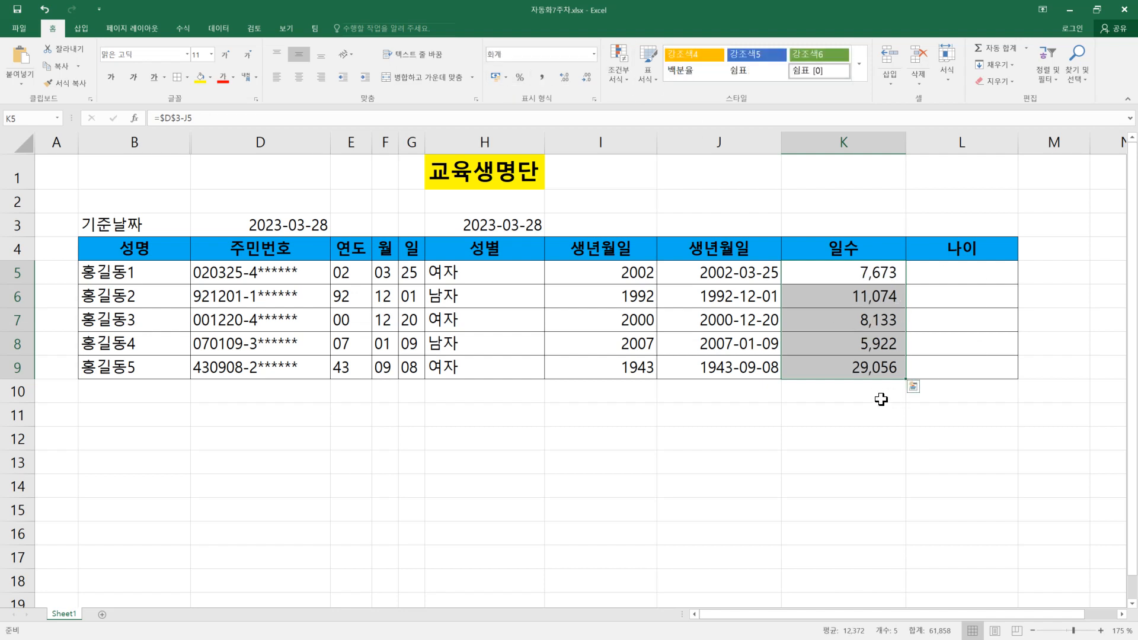
pyautogui.click(931, 281)
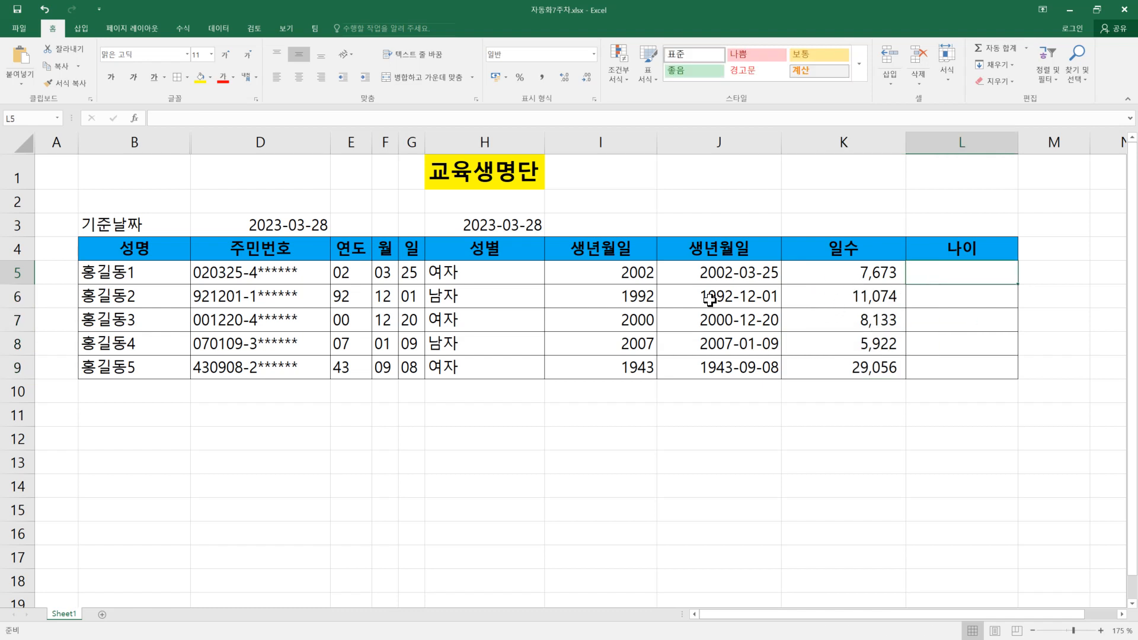
pyautogui.moveTo(276, 272); pyautogui.dragTo(290, 363)
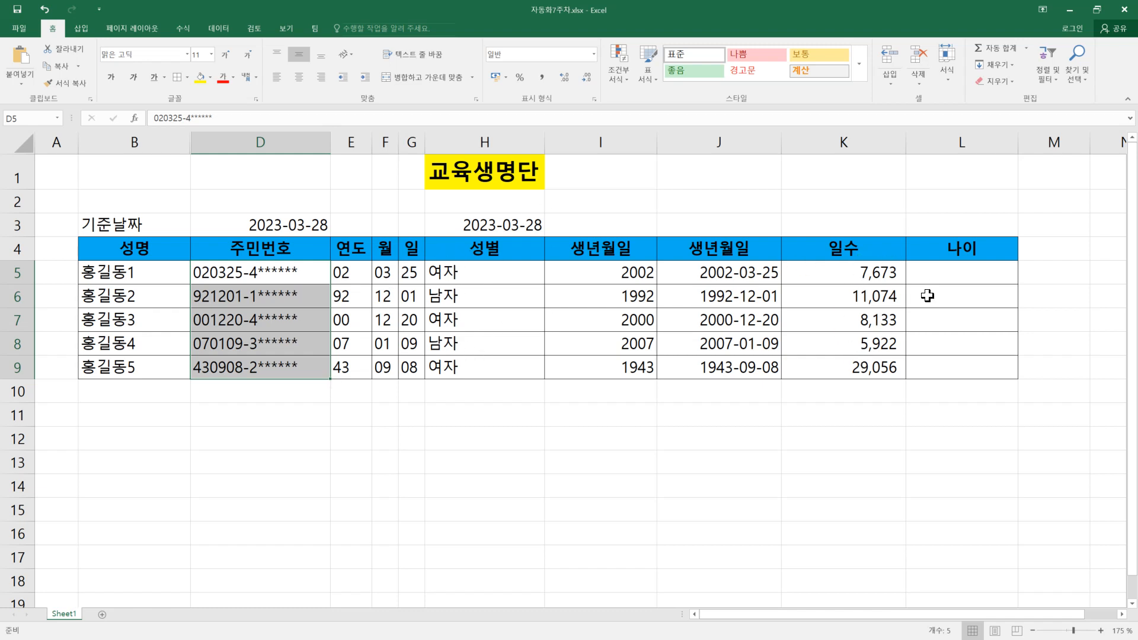
pyautogui.click(947, 272)
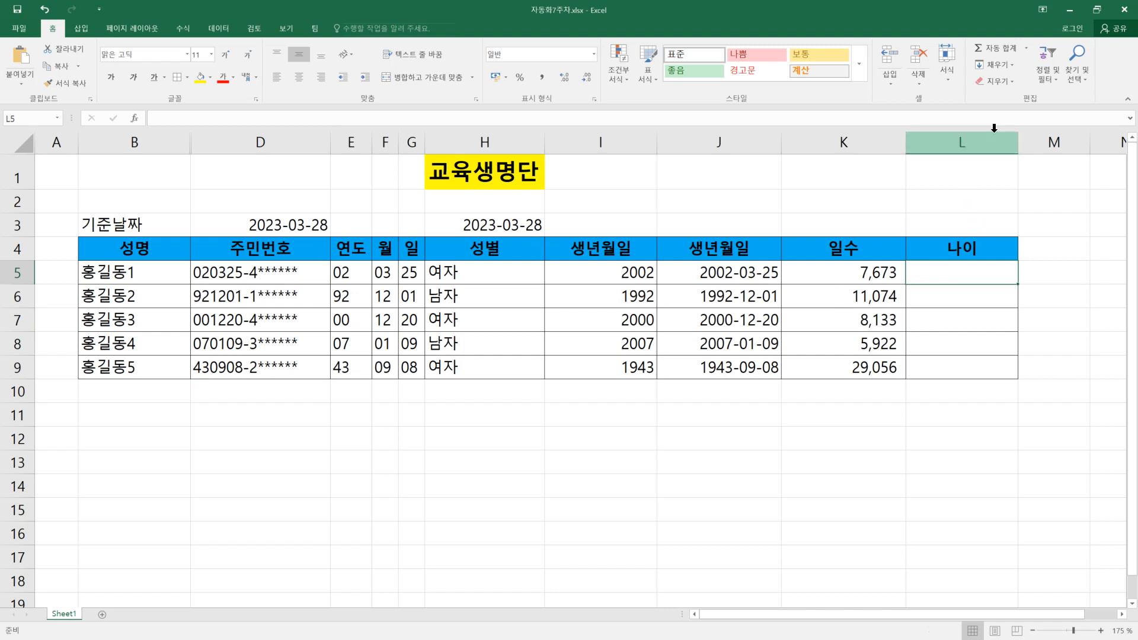
# Step: Switch to the PDF handout in Edge and examine the DATEDIF function explanation with its arguments and period types
pyautogui.click(1071, 13)
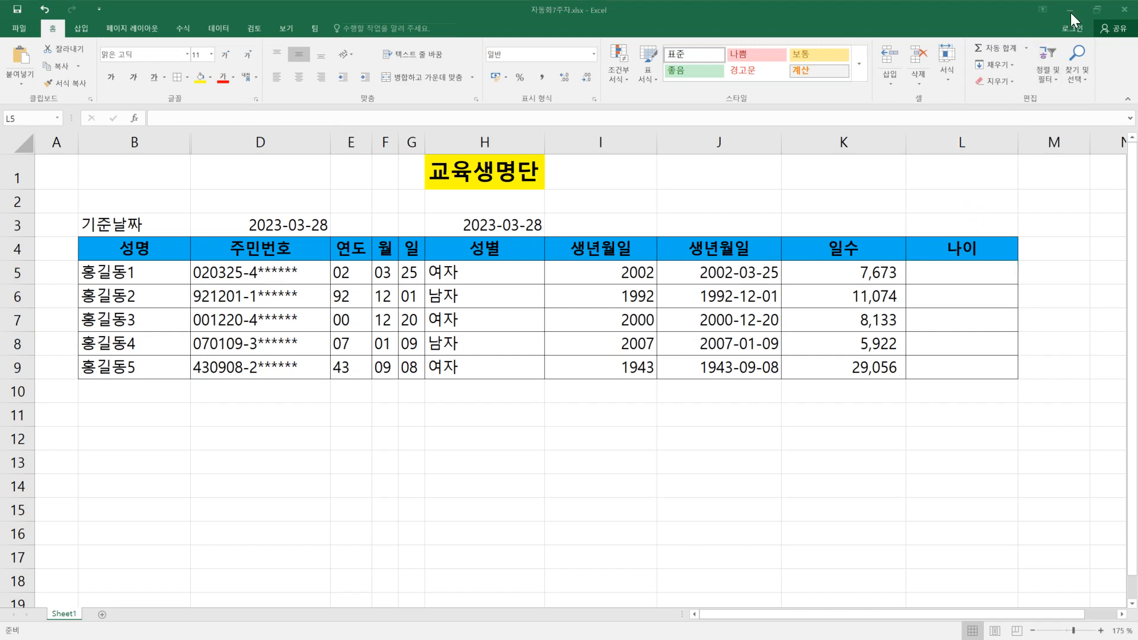
pyautogui.scroll(-10, 746, 359)
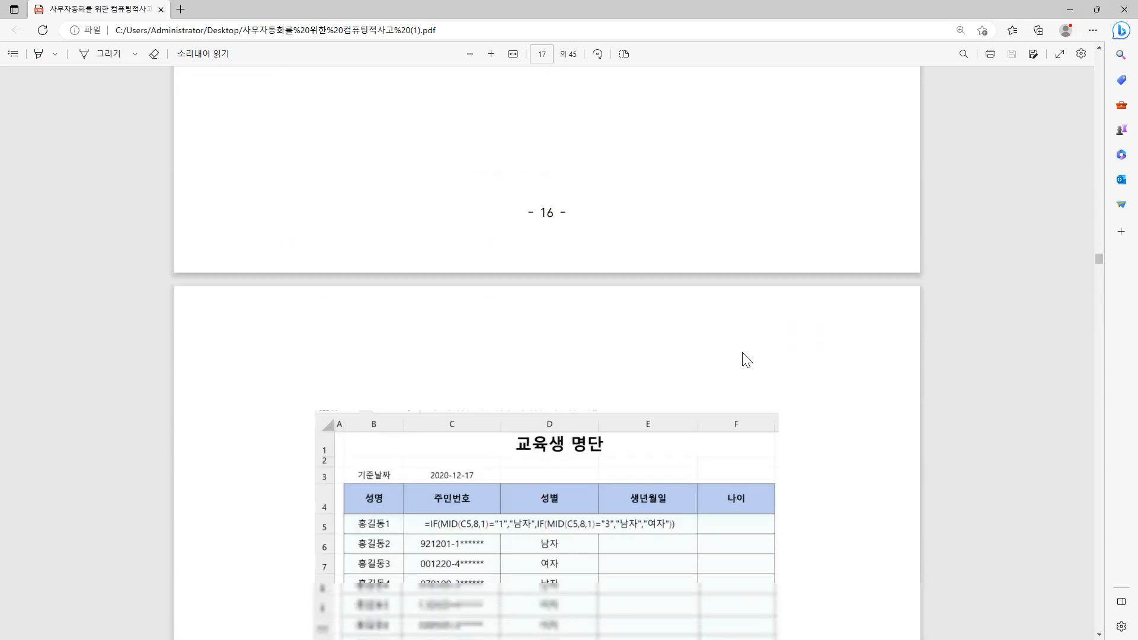
pyautogui.scroll(-15, 746, 359)
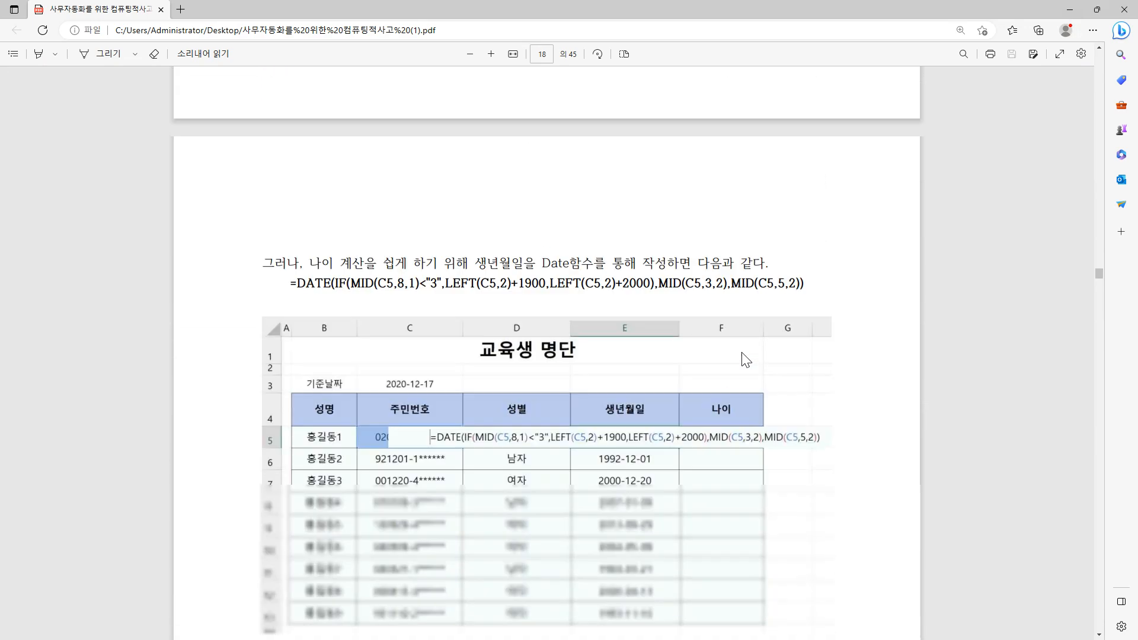
pyautogui.scroll(-3, 746, 359)
pyautogui.scroll(-2, 745, 359)
pyautogui.scroll(2, 746, 360)
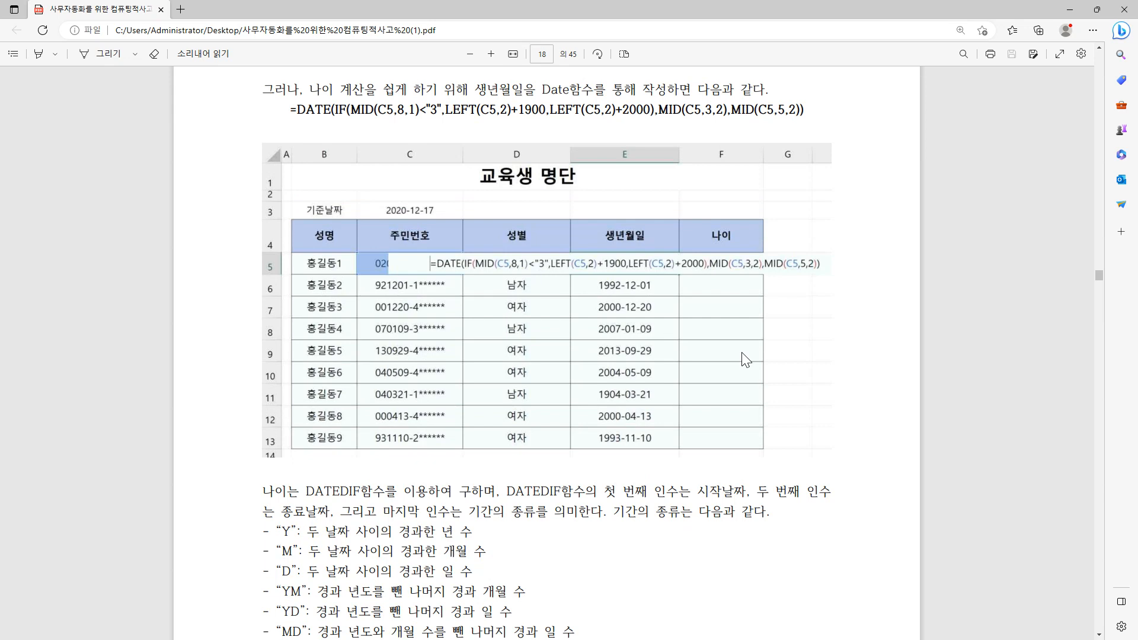
pyautogui.scroll(-2, 746, 359)
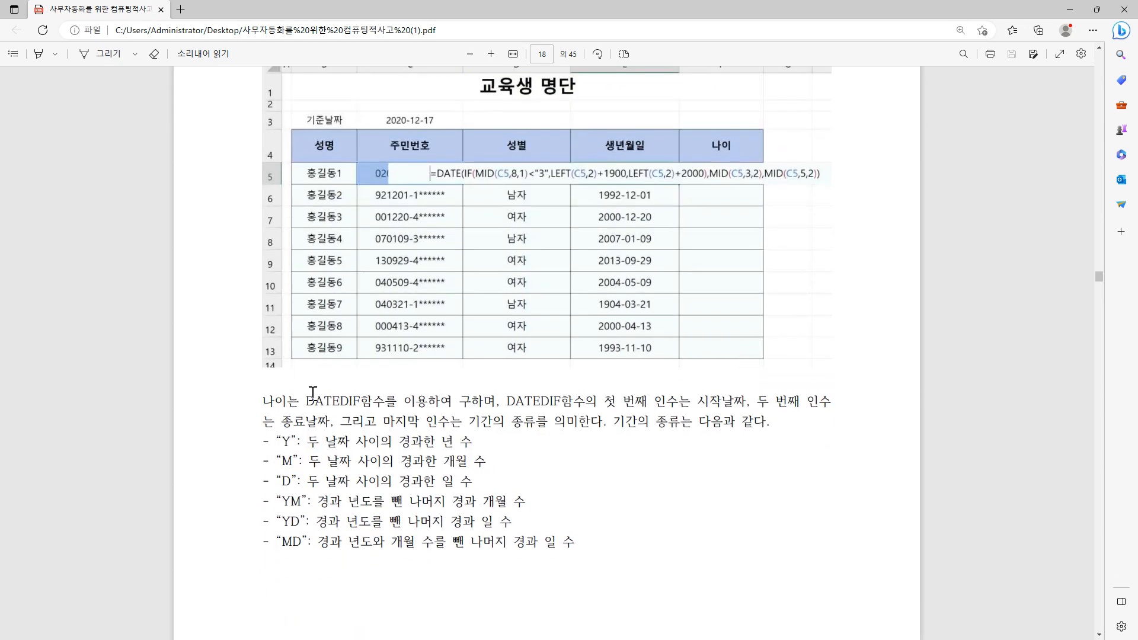
pyautogui.moveTo(305, 404); pyautogui.dragTo(361, 403)
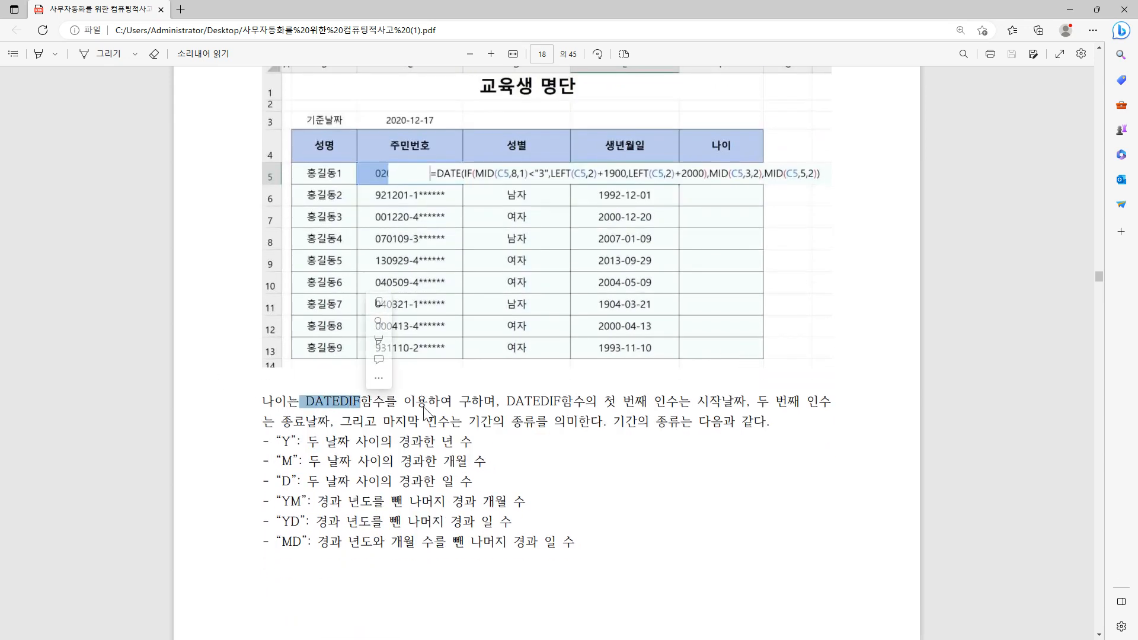
pyautogui.click(352, 409)
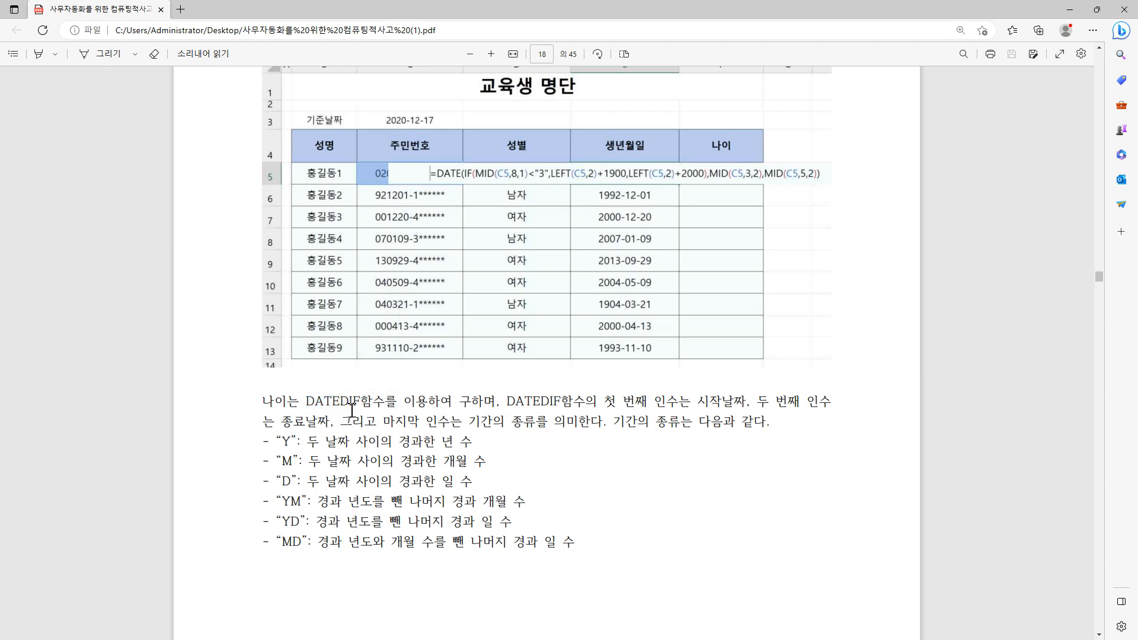
pyautogui.moveTo(343, 402); pyautogui.dragTo(361, 402)
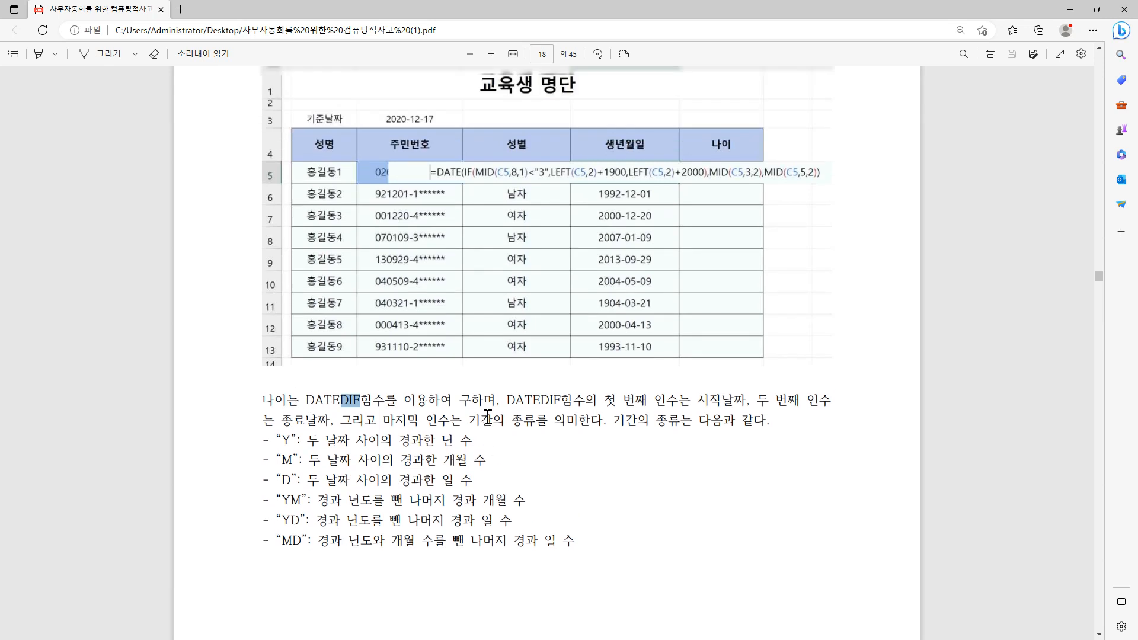
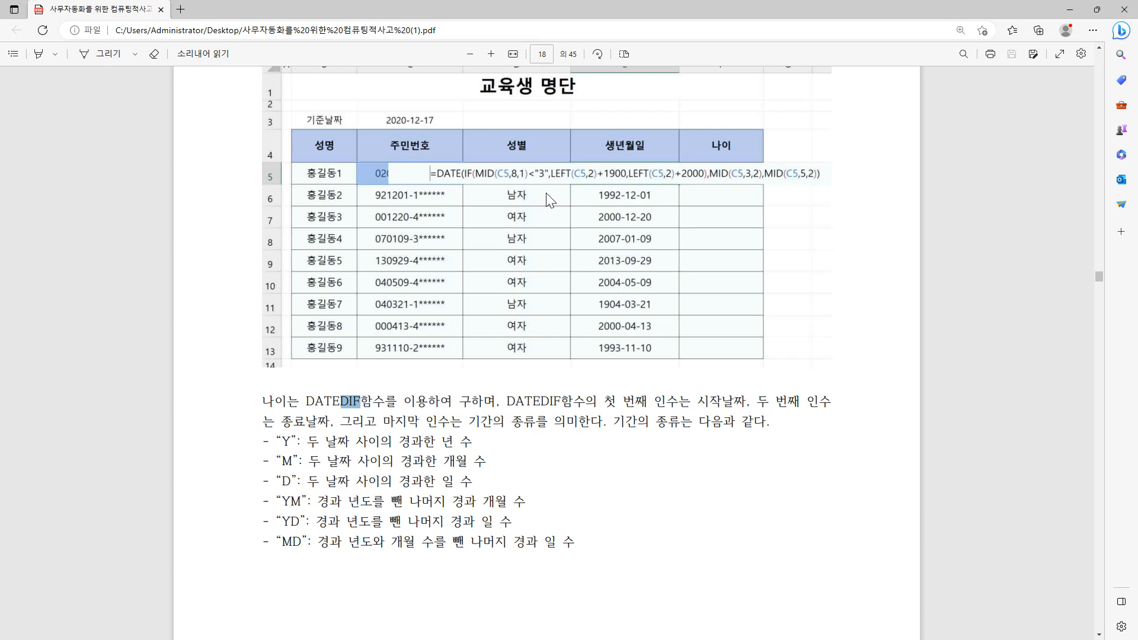
# Step: Review the DATEDIF period types in the PDF handout and return to the Excel workbook
pyautogui.scroll(-3, 551, 201)
pyautogui.scroll(2, 551, 200)
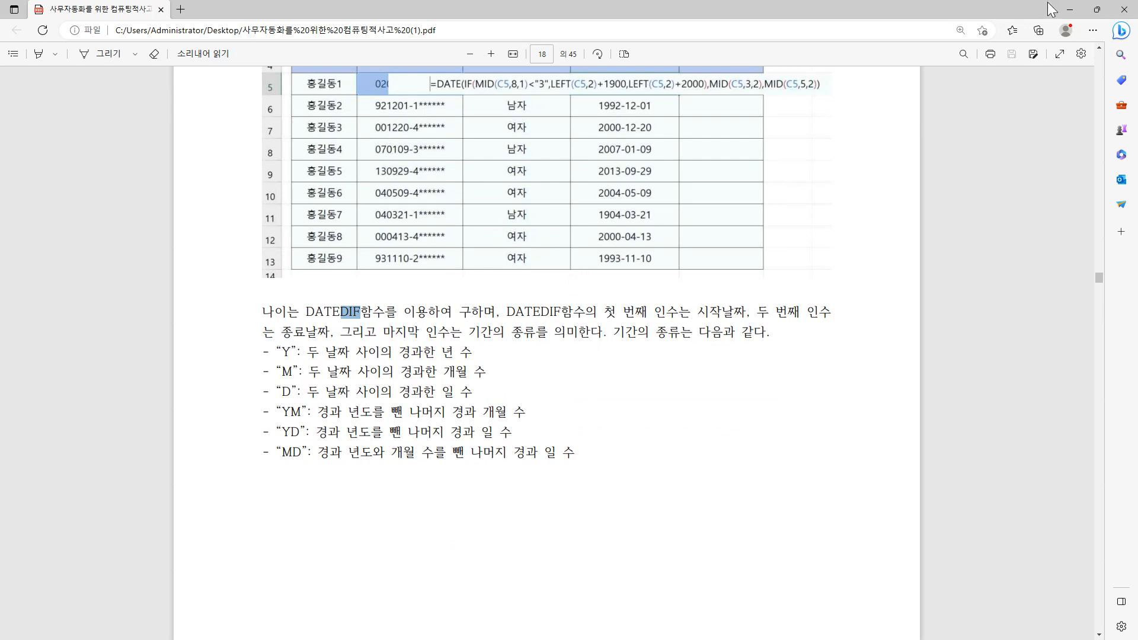
pyautogui.click(1069, 10)
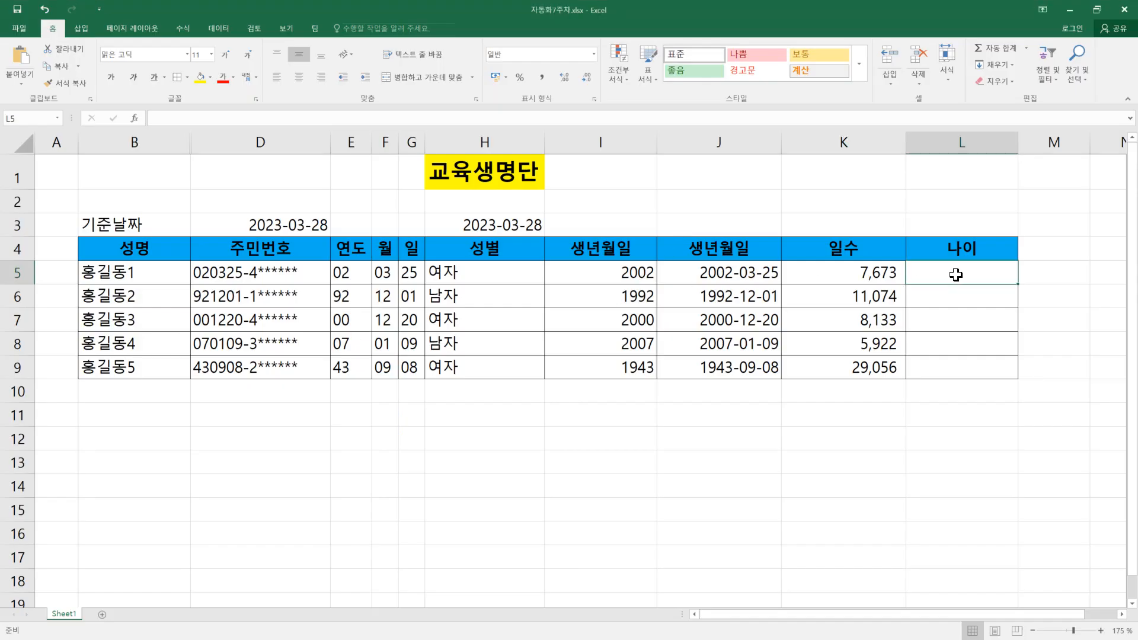
pyautogui.write('=date')
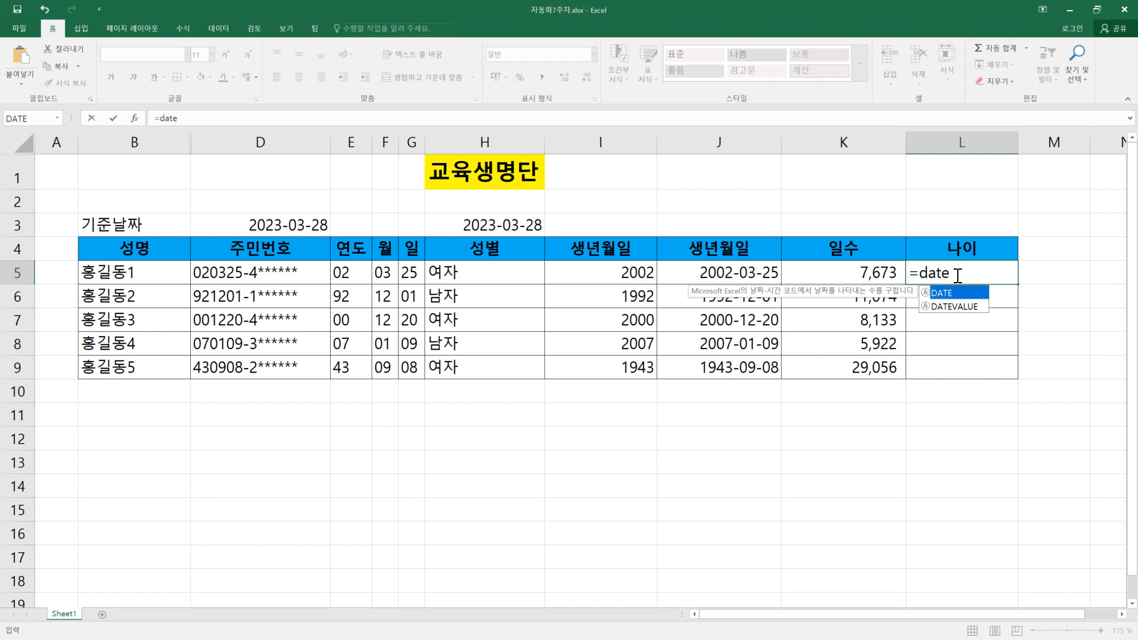
pyautogui.write('if(')
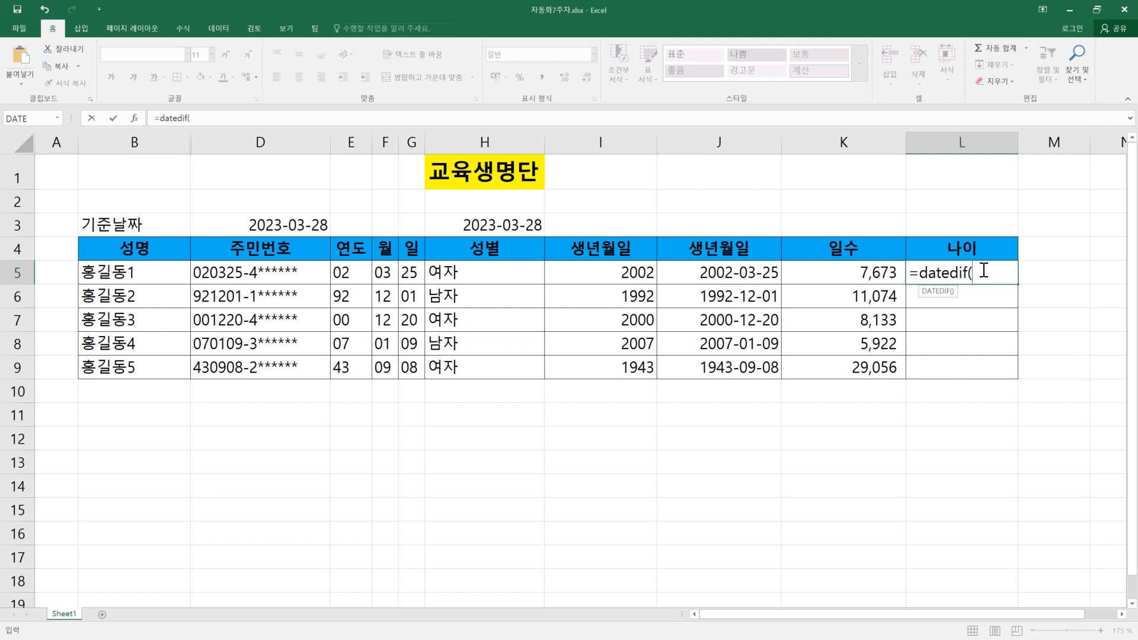
pyautogui.press('Escape')
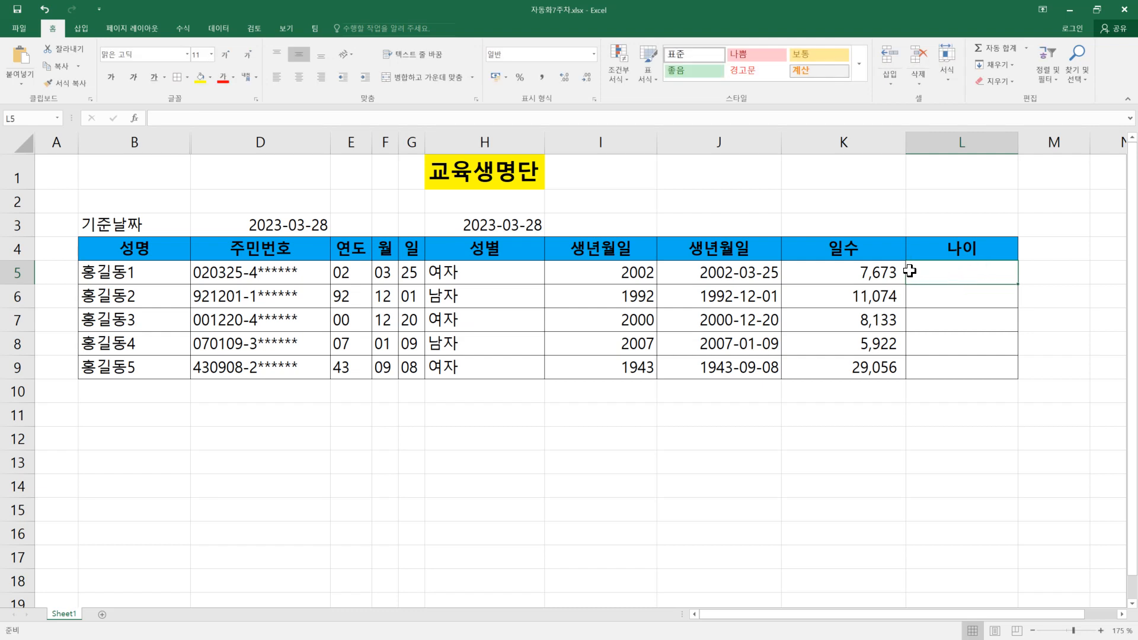
# Step: Insert the date function YEAR in the 나이 cell L5 with K5 as its argument
pyautogui.click(210, 26)
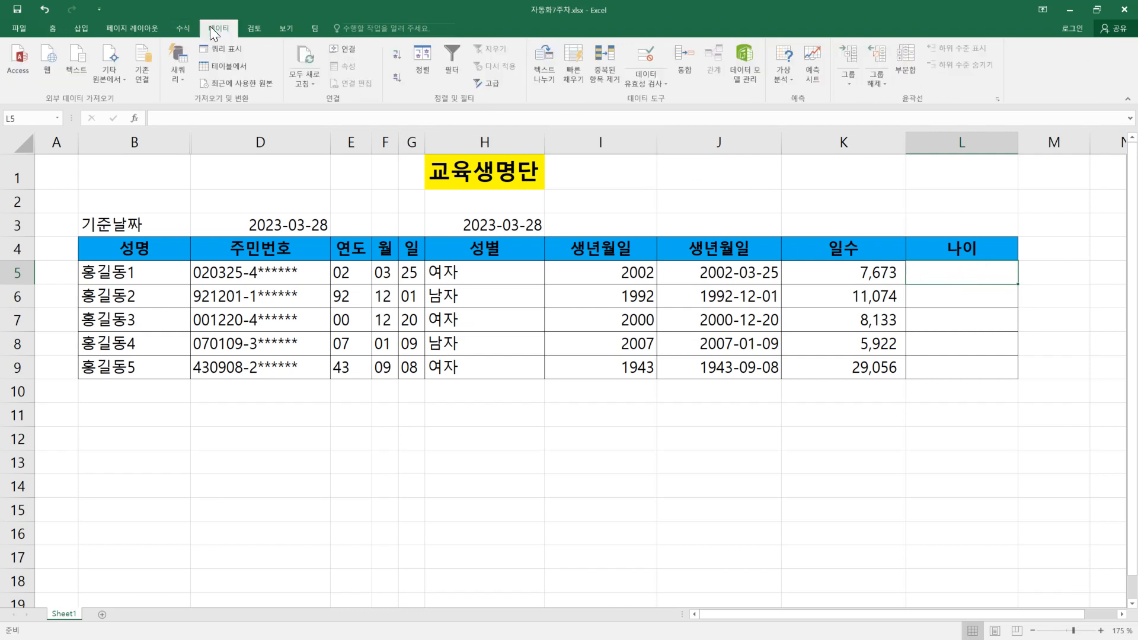
pyautogui.click(180, 27)
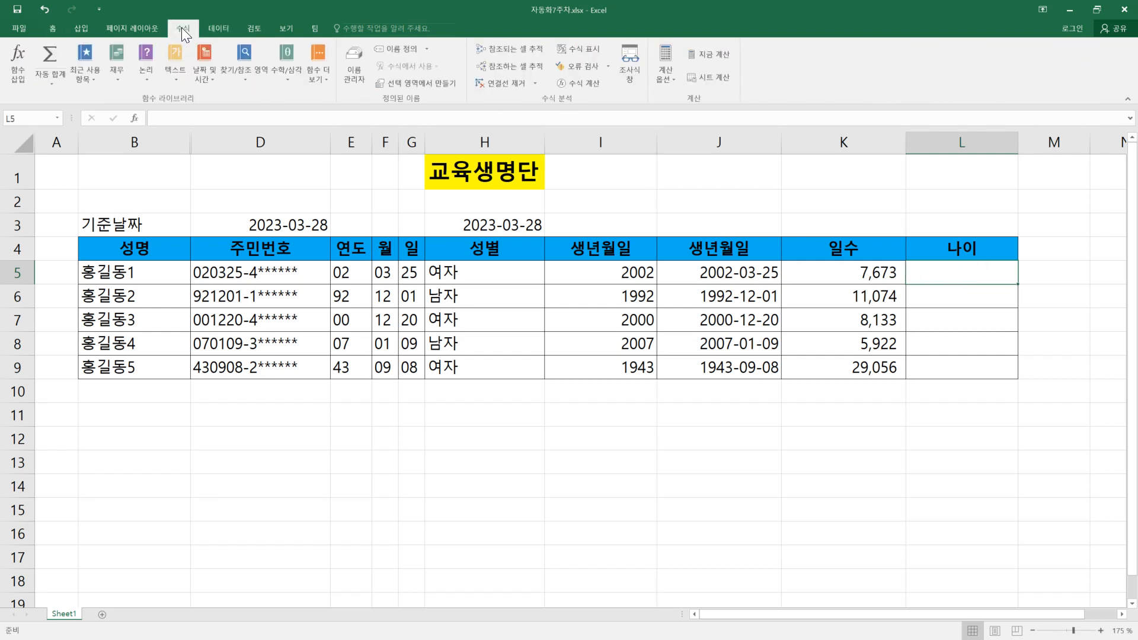
pyautogui.click(207, 84)
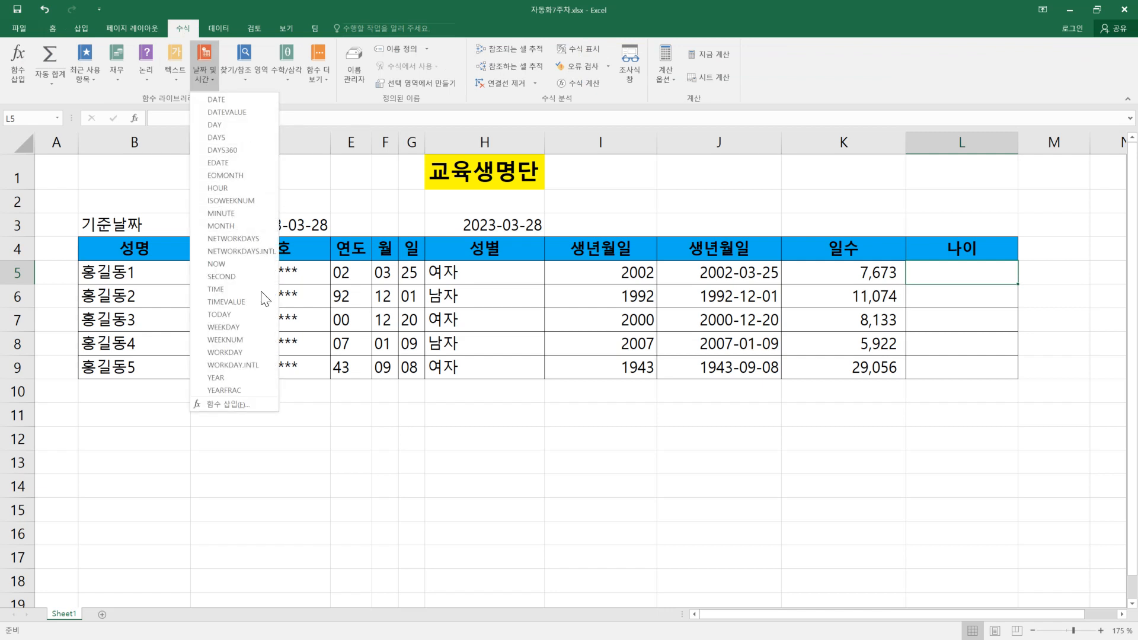
pyautogui.click(219, 378)
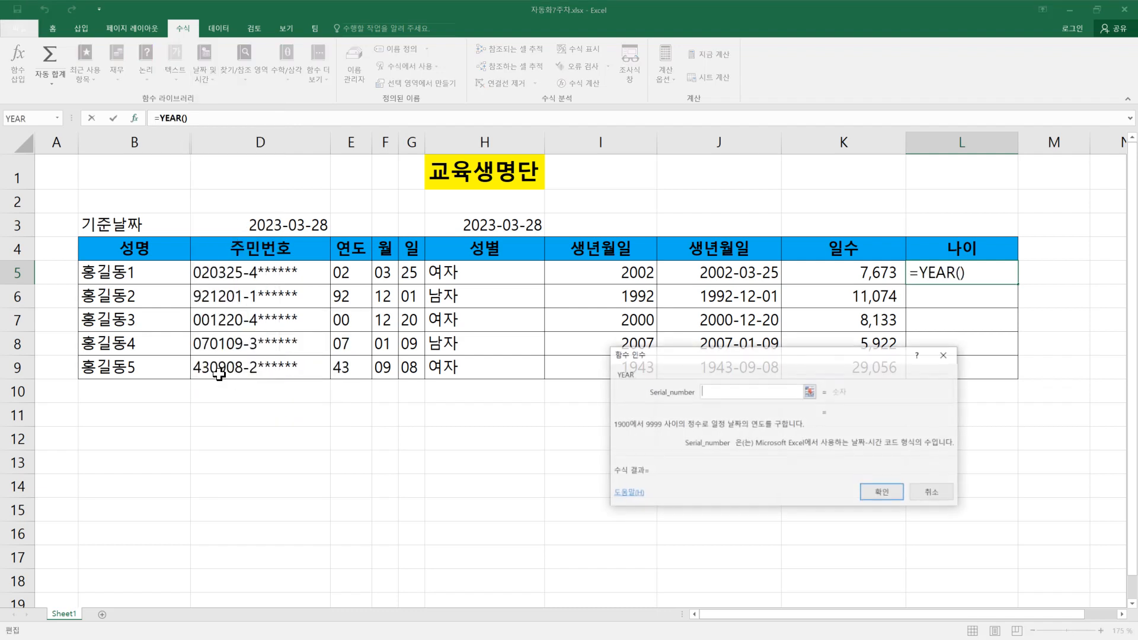
pyautogui.click(865, 273)
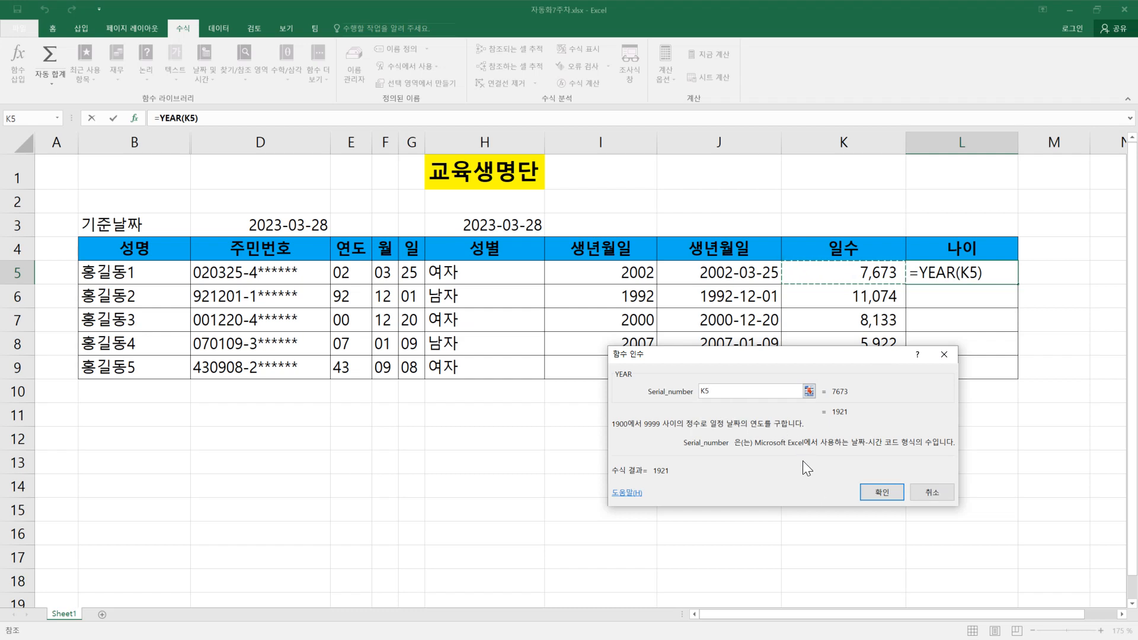
pyautogui.click(893, 493)
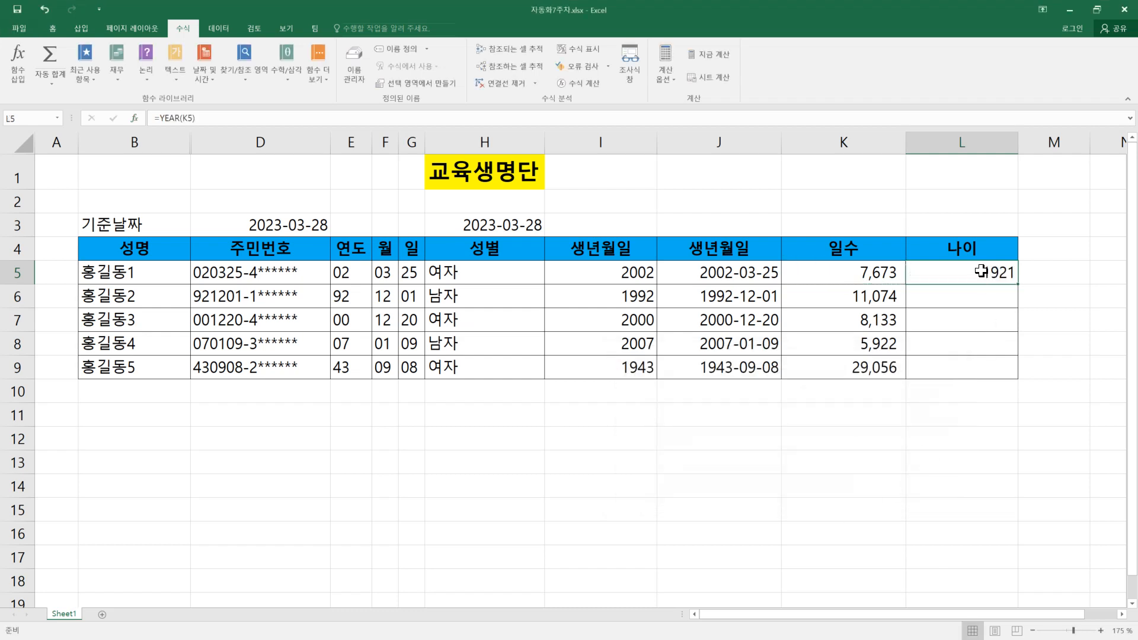
# Step: Check the formulas behind the 일수, 나이 and 생년월일 cells K5, L5 and J5
pyautogui.click(879, 277)
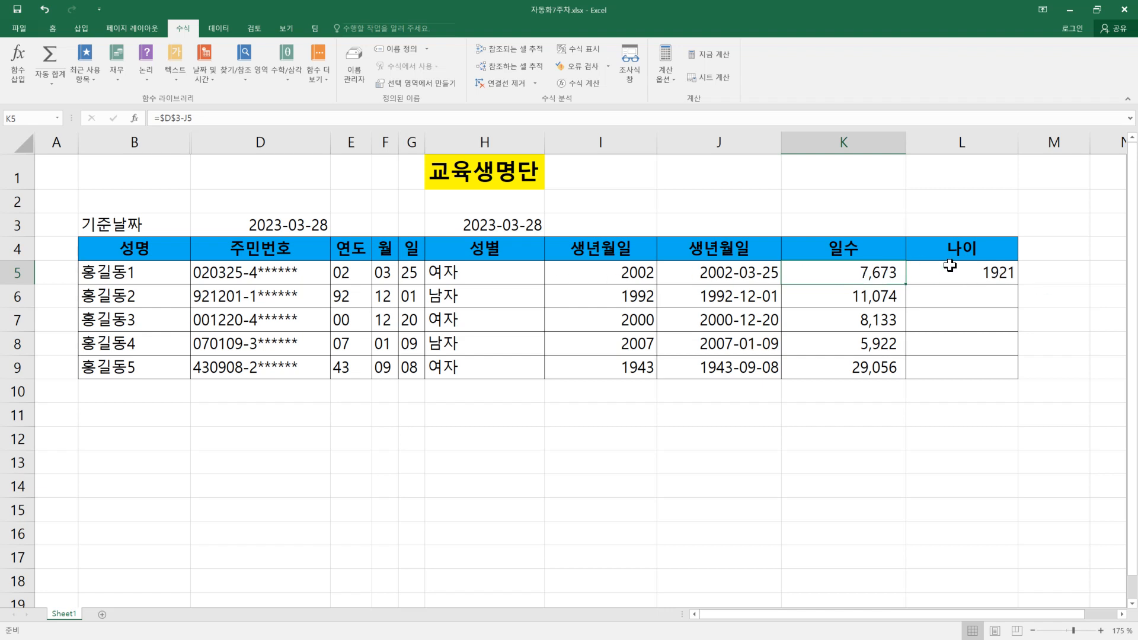
pyautogui.click(923, 269)
pyautogui.doubleClick(967, 270)
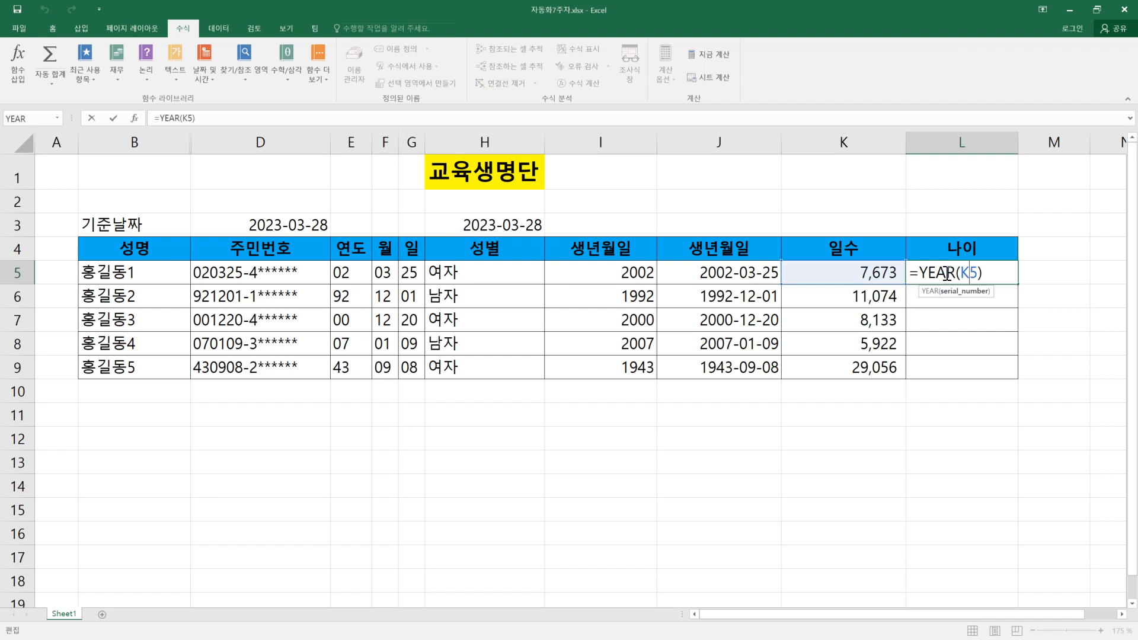
pyautogui.press('Escape')
pyautogui.click(693, 271)
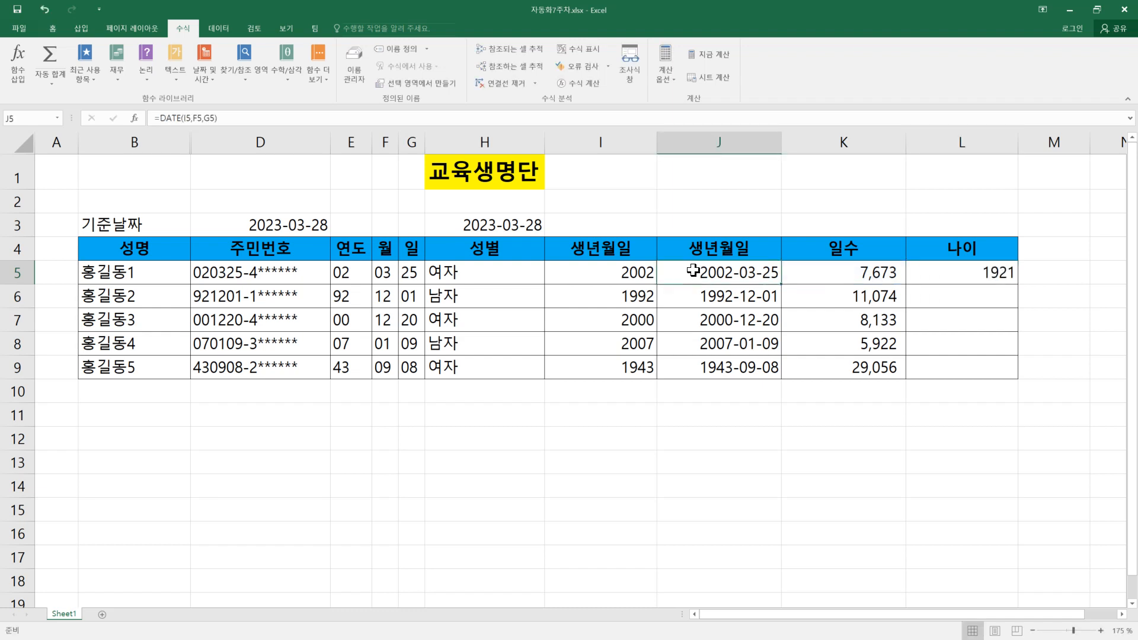
# Step: Replace the argument of the YEAR formula in L5 with the birth date cell J5
pyautogui.doubleClick(1008, 276)
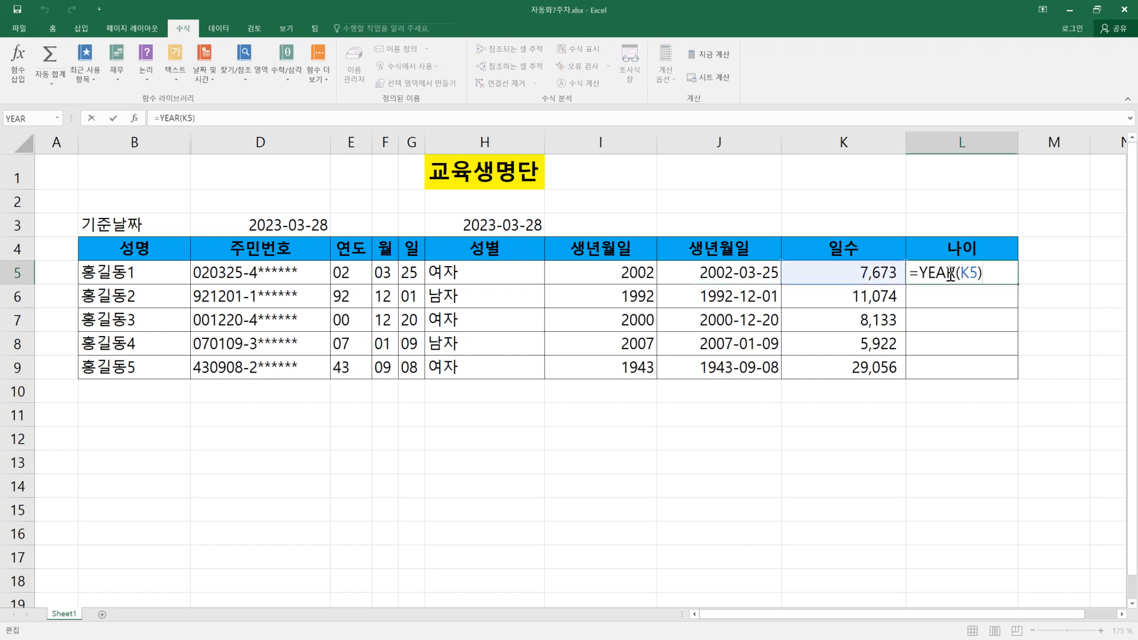
pyautogui.moveTo(960, 275); pyautogui.dragTo(979, 271)
pyautogui.press('BackSpace')
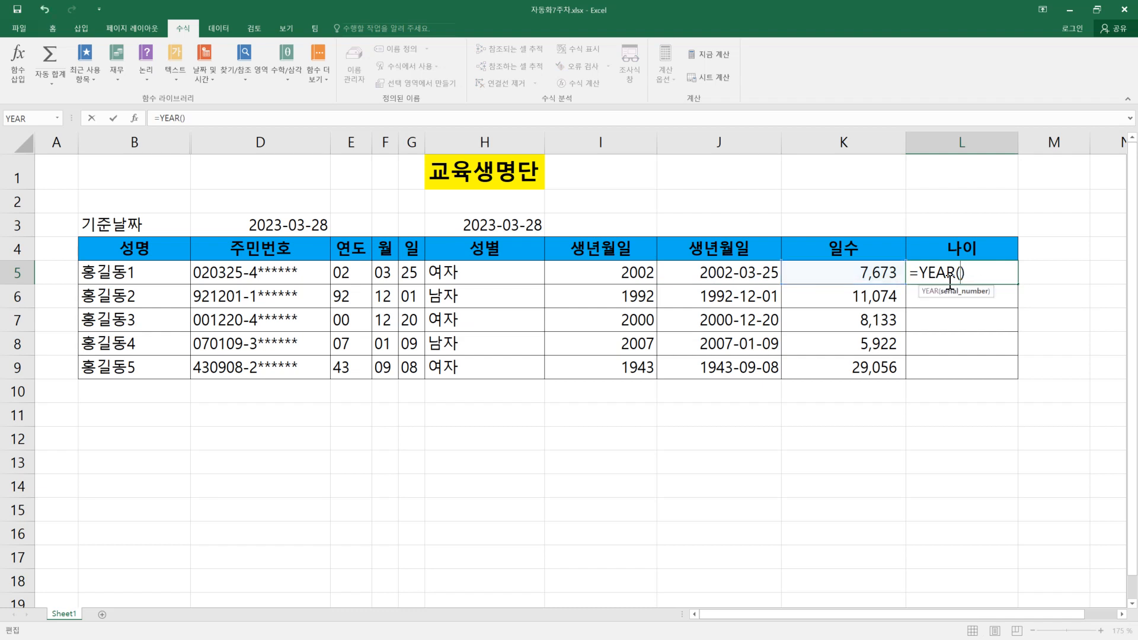
pyautogui.click(748, 271)
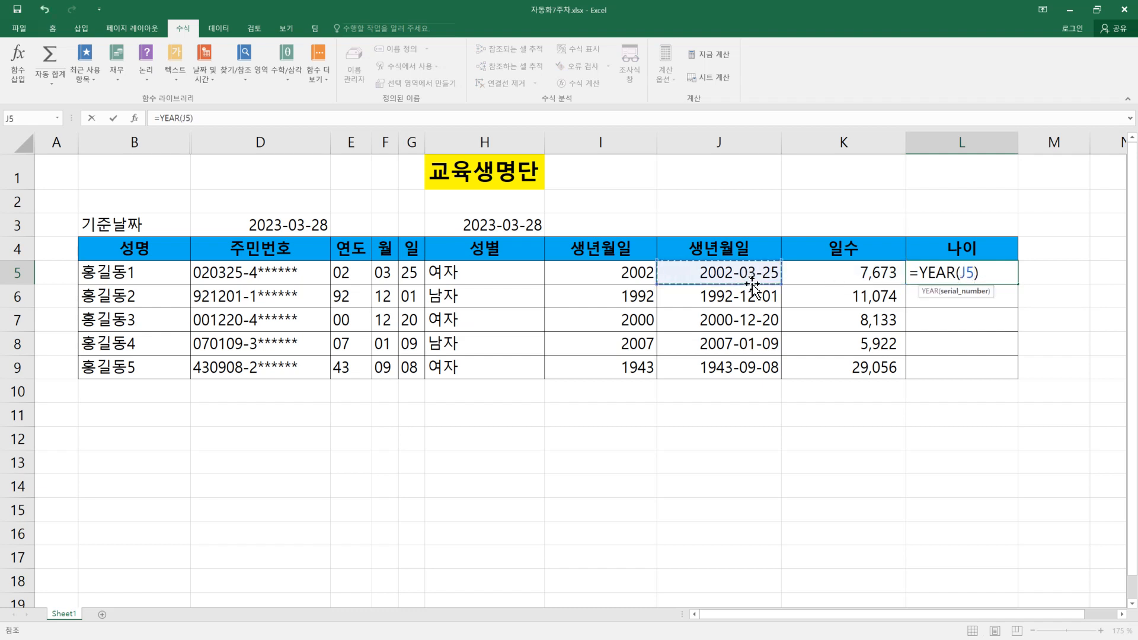
pyautogui.press('Return')
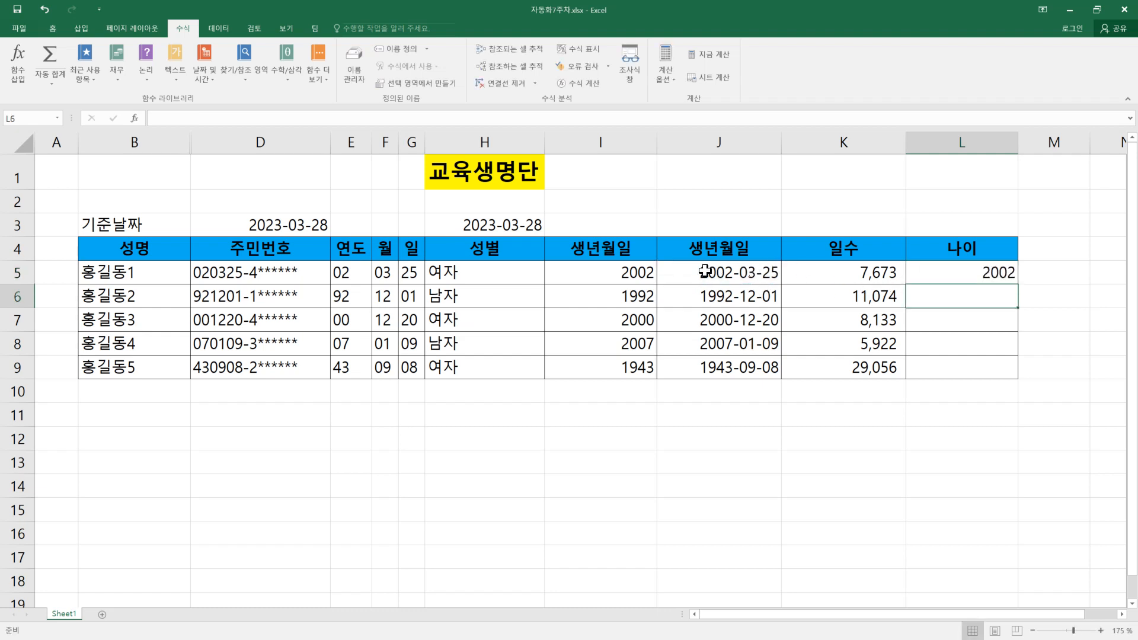
# Step: Compare the formulas in the 나이 cell L5 and the 일수 cell K5
pyautogui.click(977, 270)
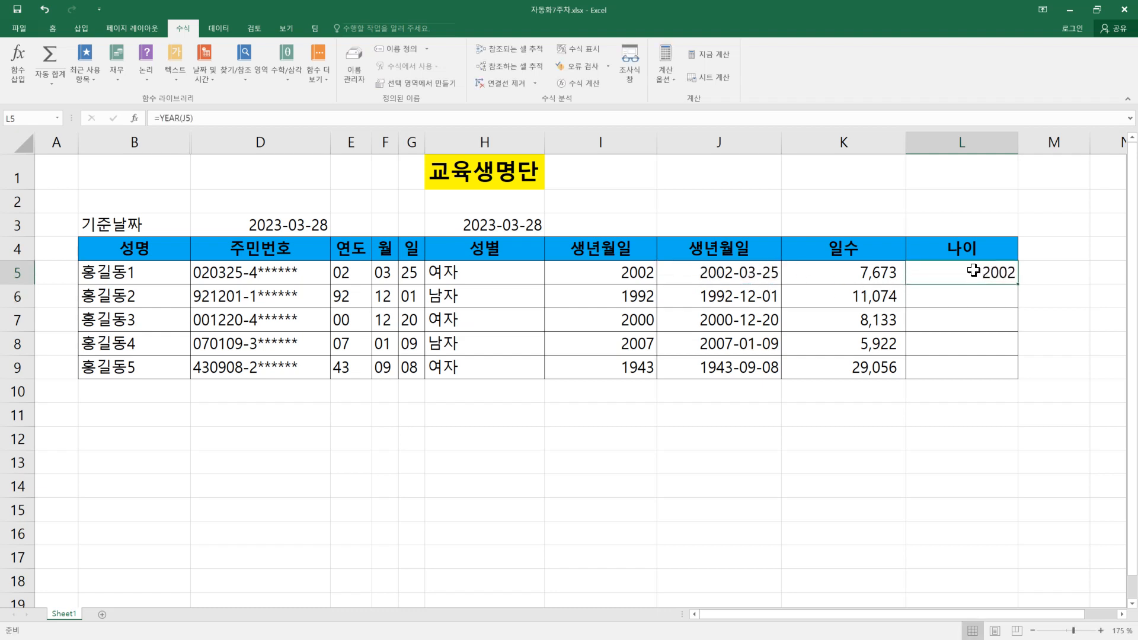
pyautogui.click(863, 276)
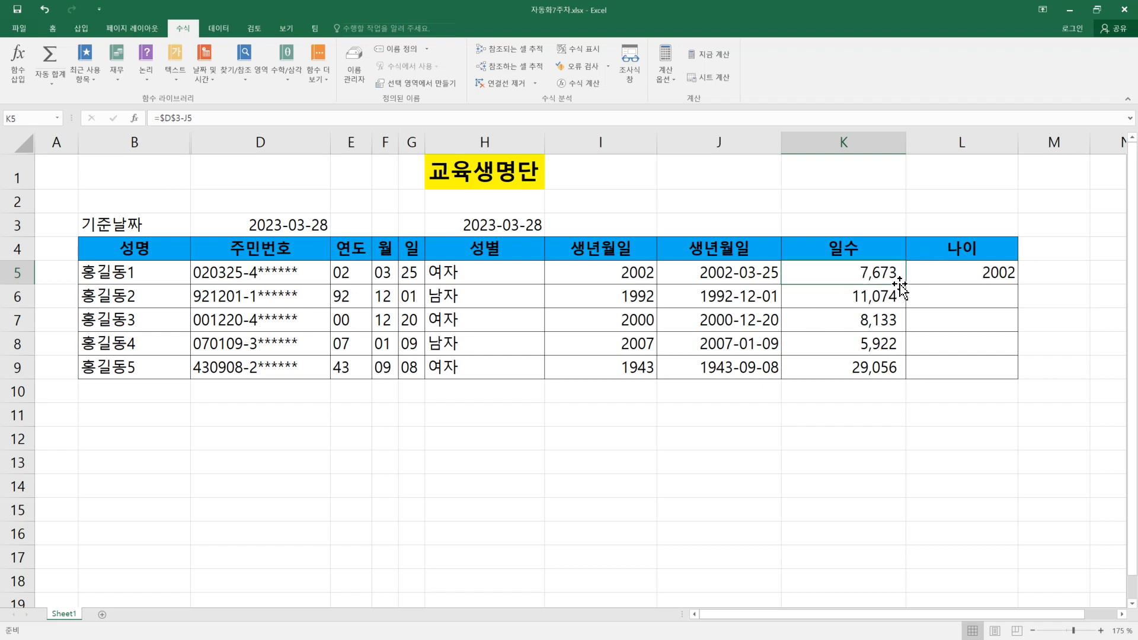
pyautogui.click(964, 275)
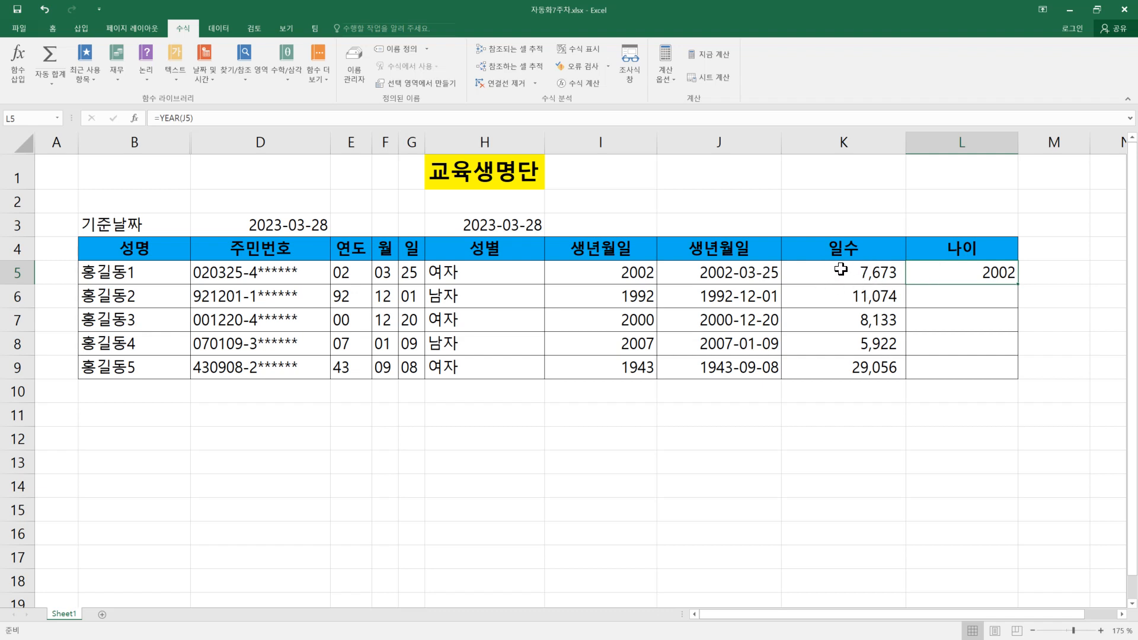
pyautogui.doubleClick(928, 273)
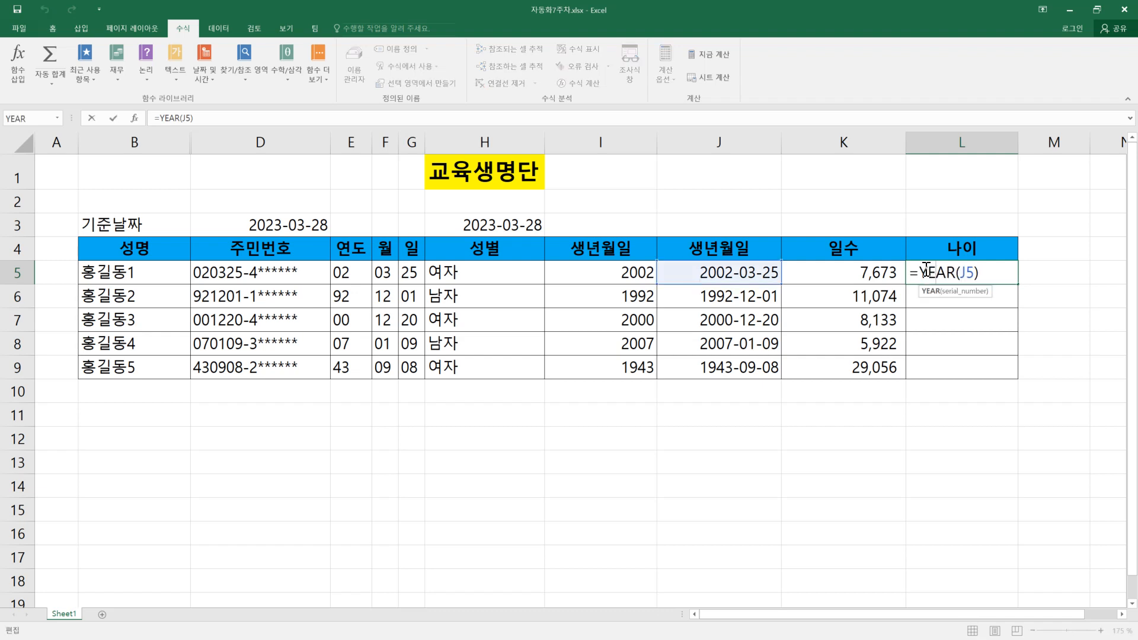
pyautogui.moveTo(920, 272); pyautogui.dragTo(1015, 269)
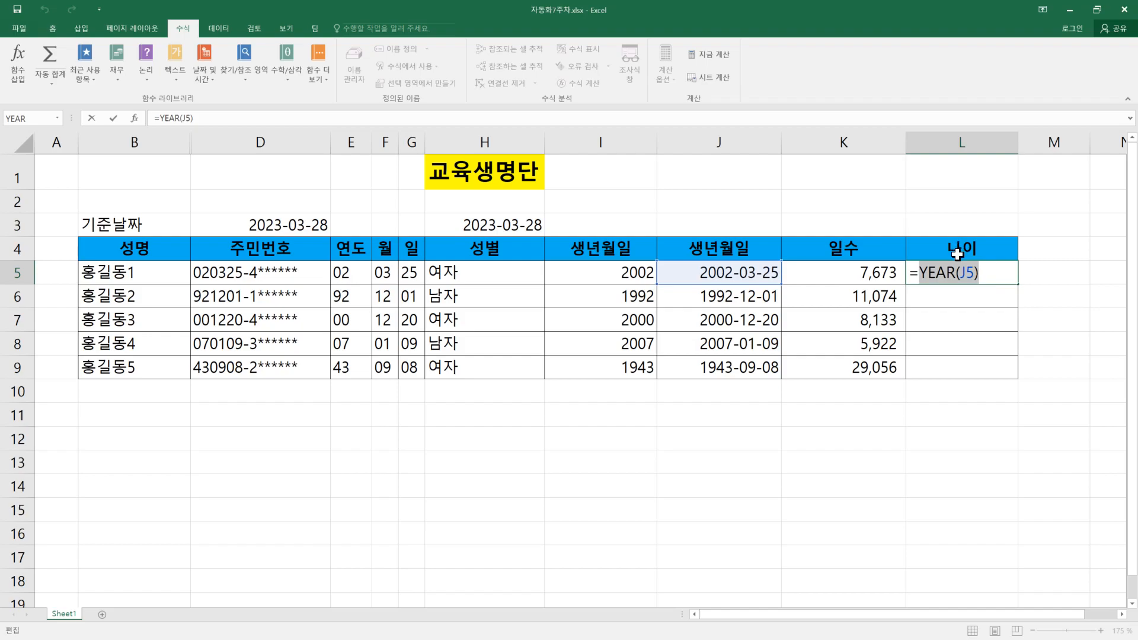
# Step: Switch to the PDF handout in Edge and examine DATEDIF's start date, end date and "Y" period explanations
pyautogui.hotkey('alt', 'Tab')
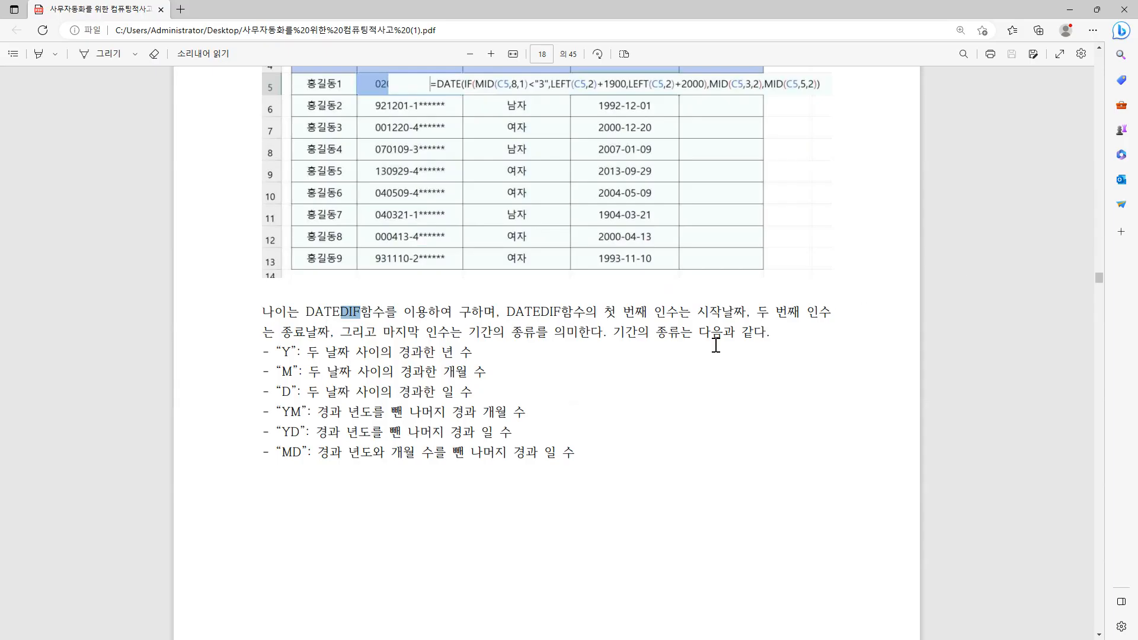
pyautogui.scroll(2, 392, 388)
pyautogui.scroll(-2, 392, 388)
pyautogui.moveTo(700, 313); pyautogui.dragTo(737, 312)
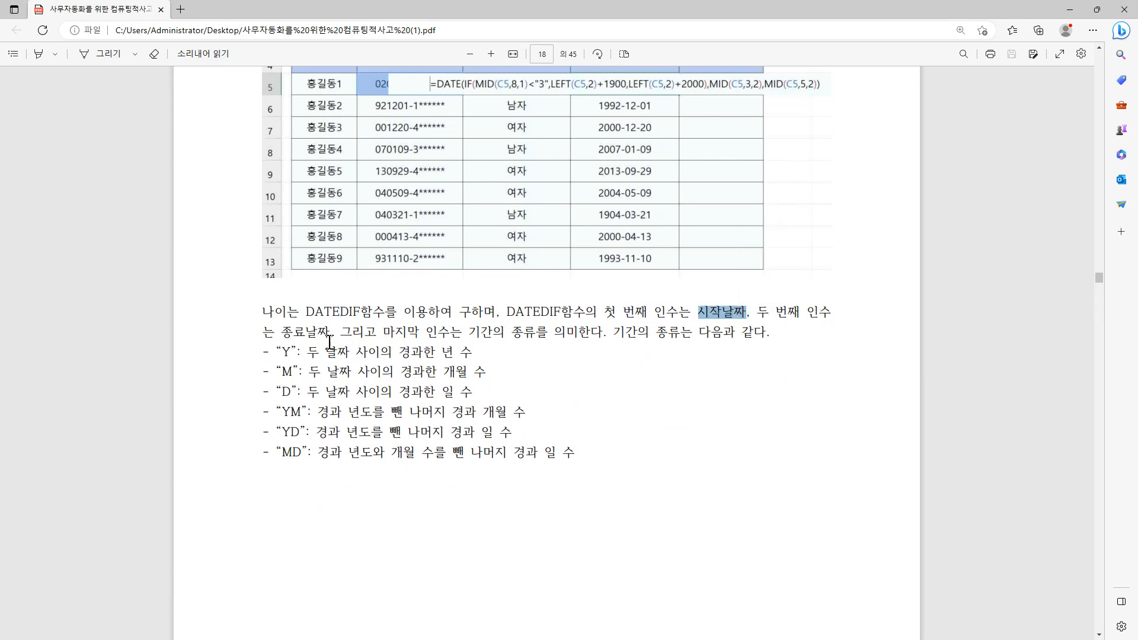
pyautogui.moveTo(278, 334); pyautogui.dragTo(328, 335)
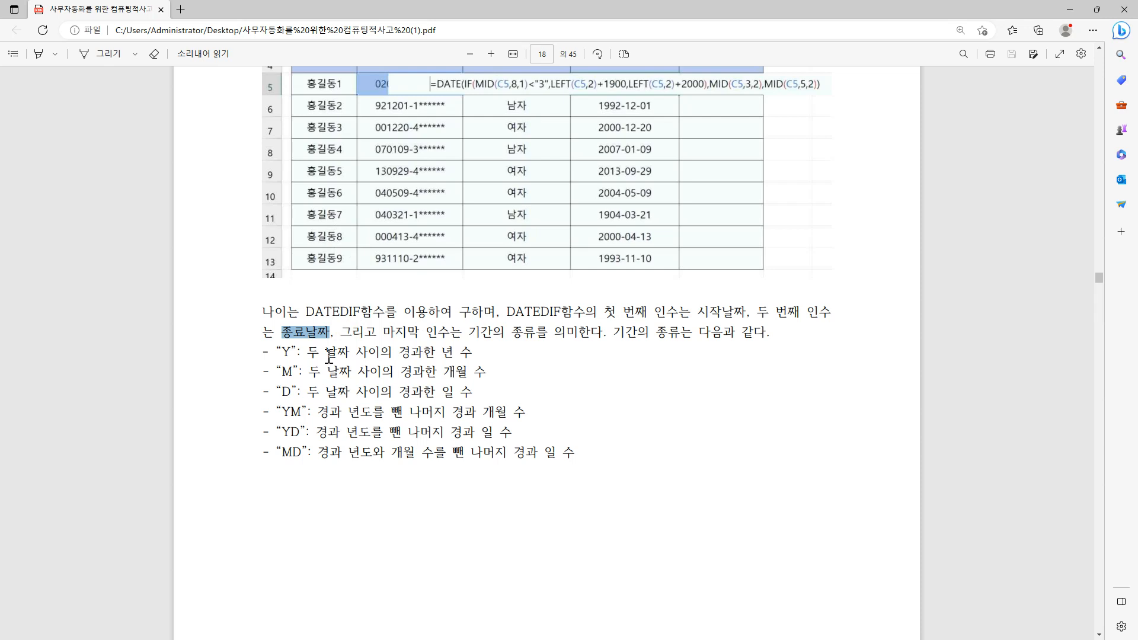
pyautogui.moveTo(264, 352); pyautogui.dragTo(492, 358)
pyautogui.click(507, 360)
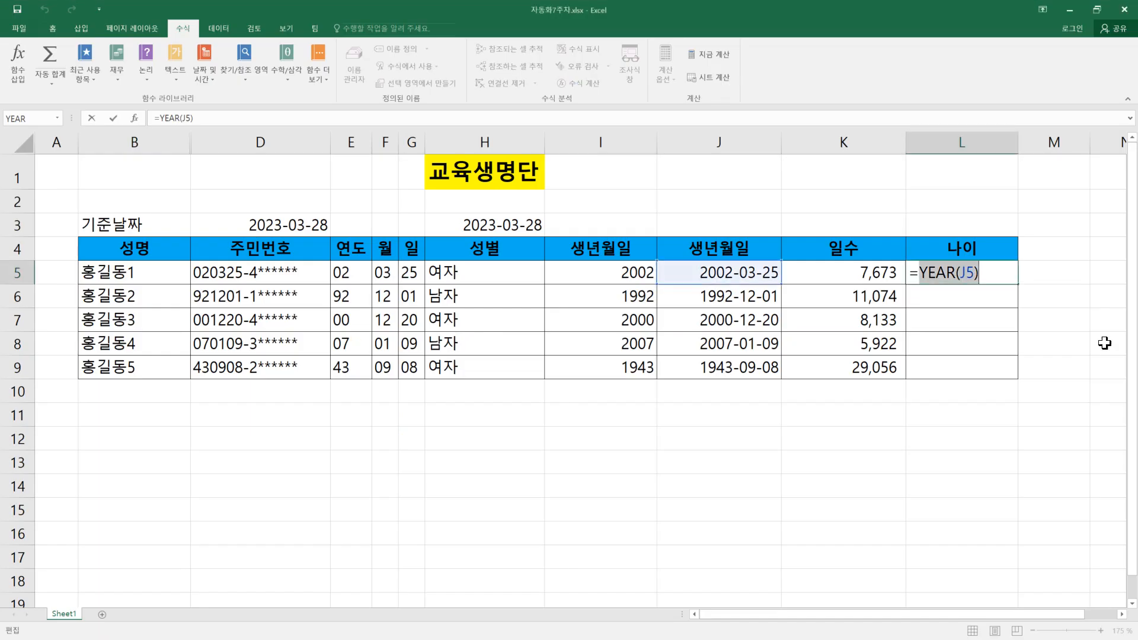
# Step: Return to Excel and enter =DATEDIF(J5,D3,"Y") in the 나이 cell L5
pyautogui.press('Escape')
pyautogui.write('=datedif(')
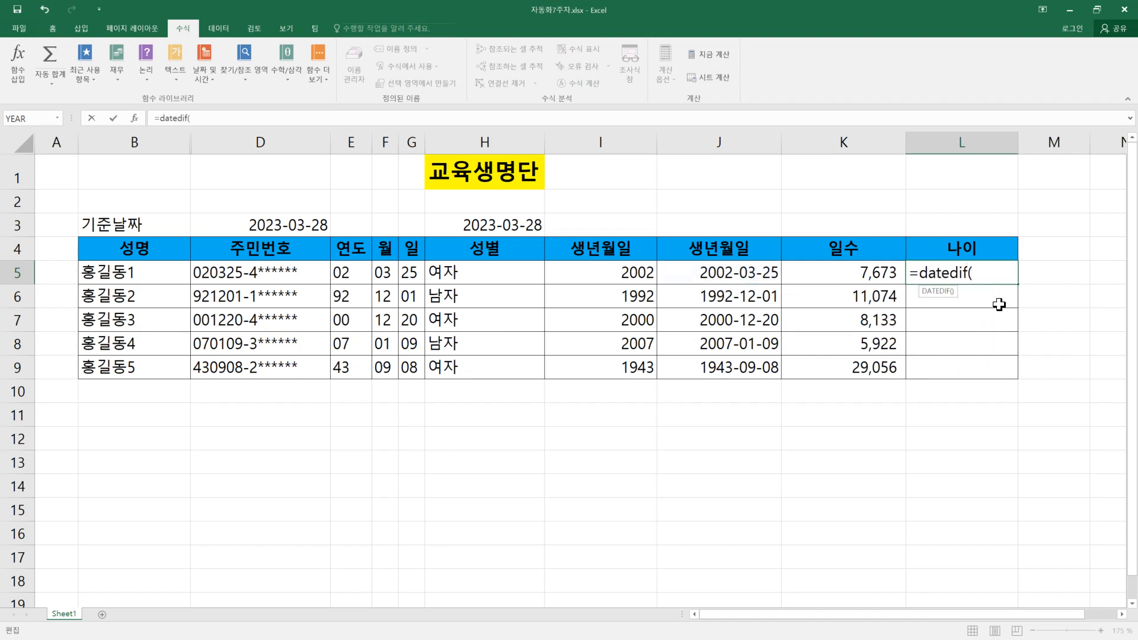
pyautogui.click(756, 274)
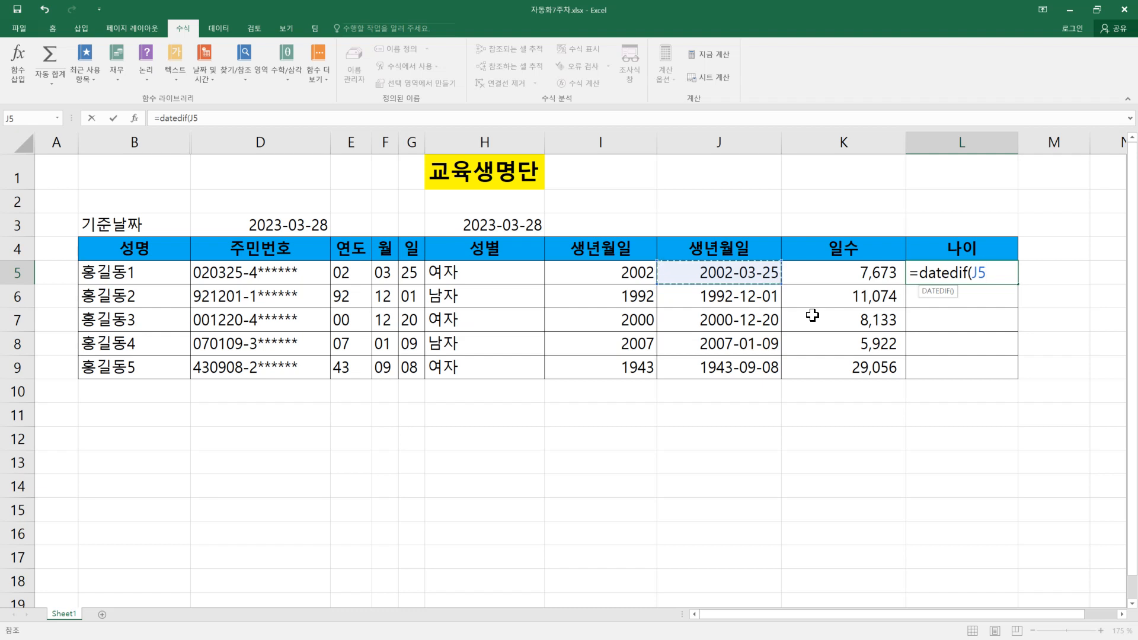
pyautogui.write(',')
pyautogui.click(255, 225)
pyautogui.write(',')
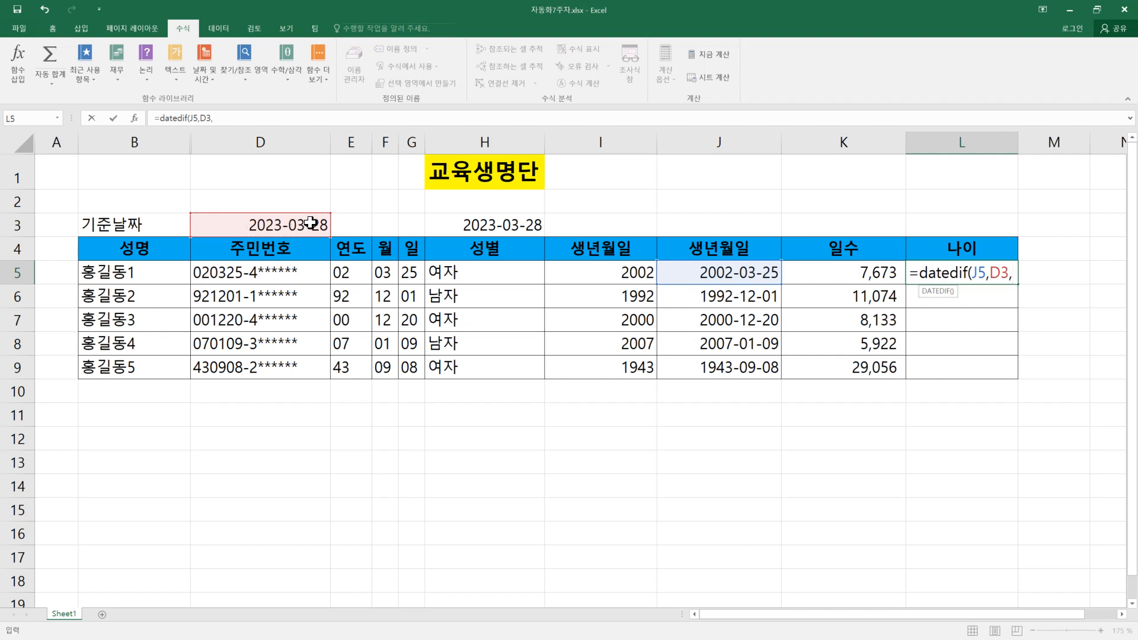
pyautogui.write('"Y"')
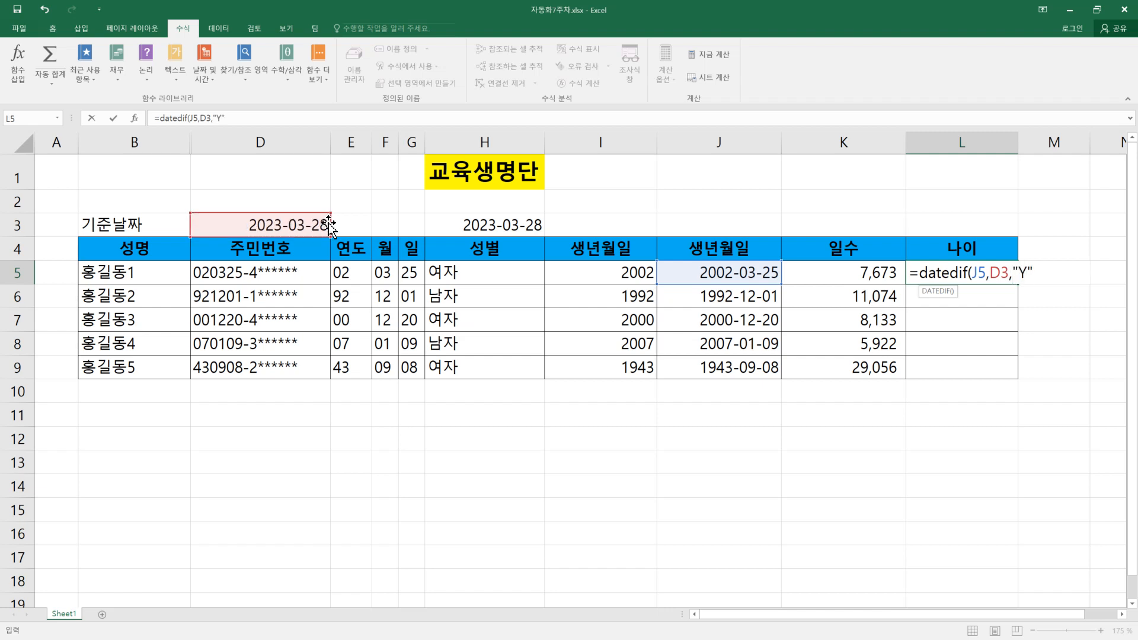
pyautogui.press('Return')
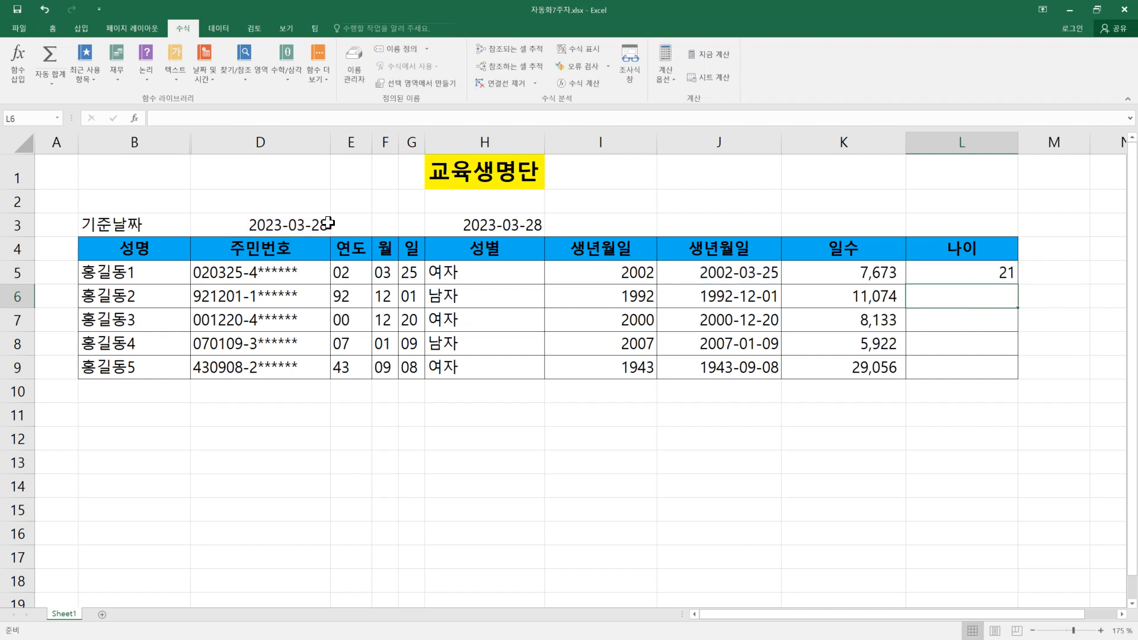
# Step: Copy the DATEDIF age formula from L5 down to L9 and inspect the cell references in L5
pyautogui.click(970, 270)
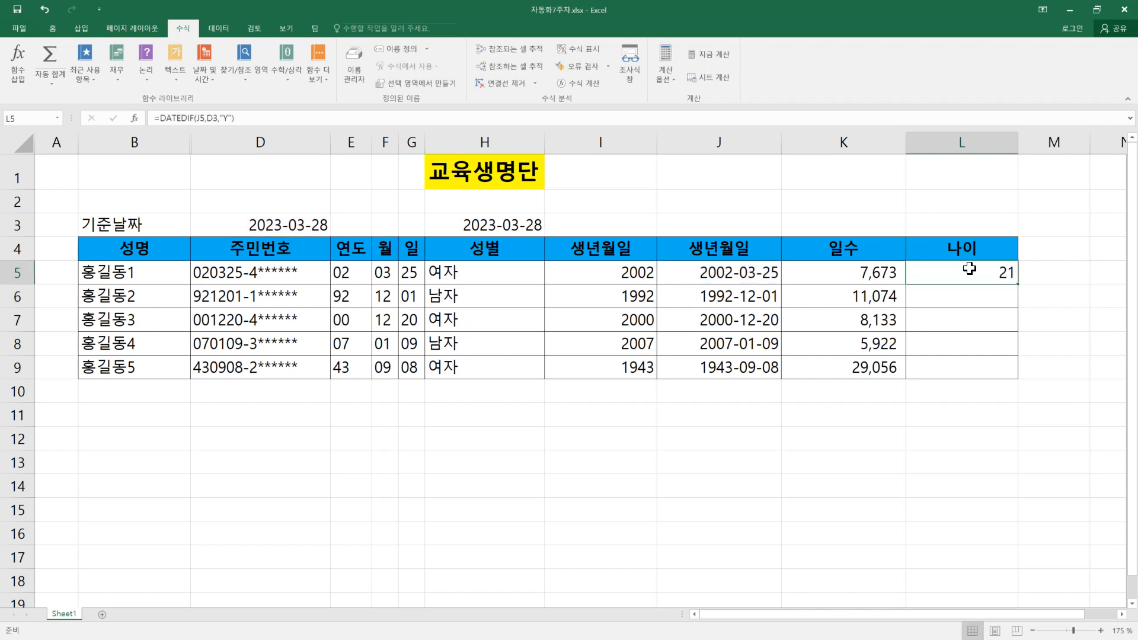
pyautogui.doubleClick(1018, 284)
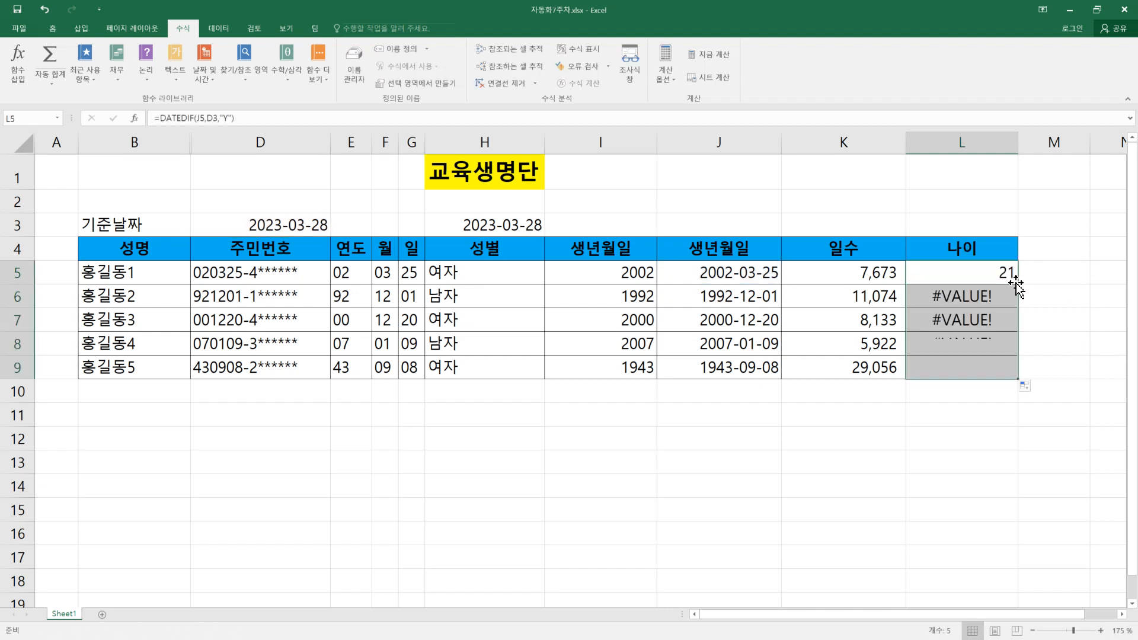
pyautogui.doubleClick(980, 271)
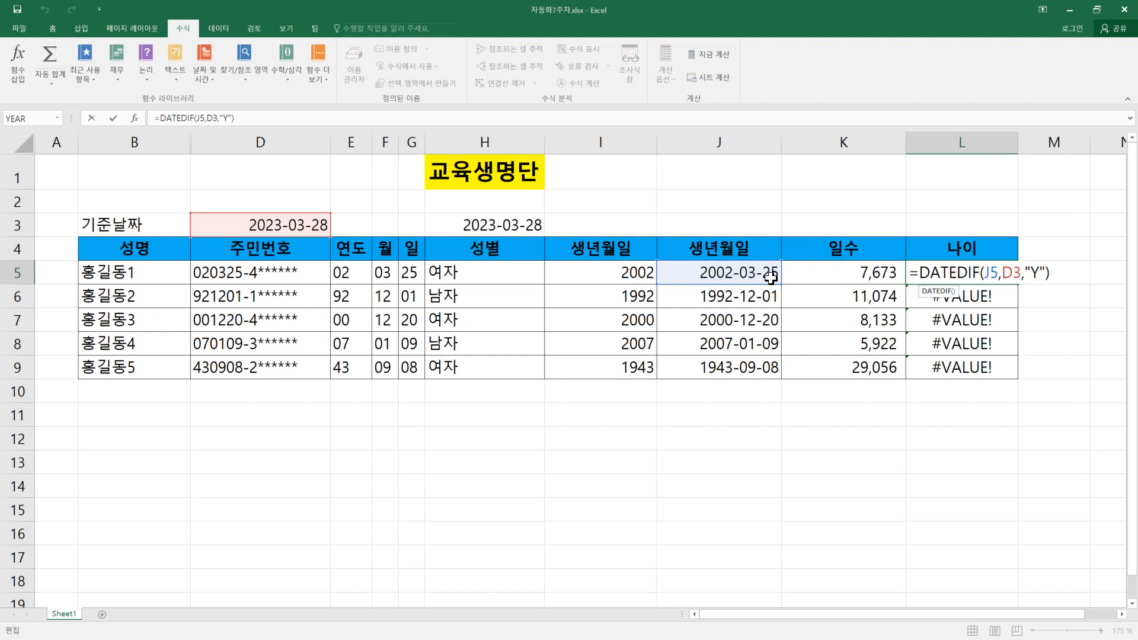
pyautogui.press('Return')
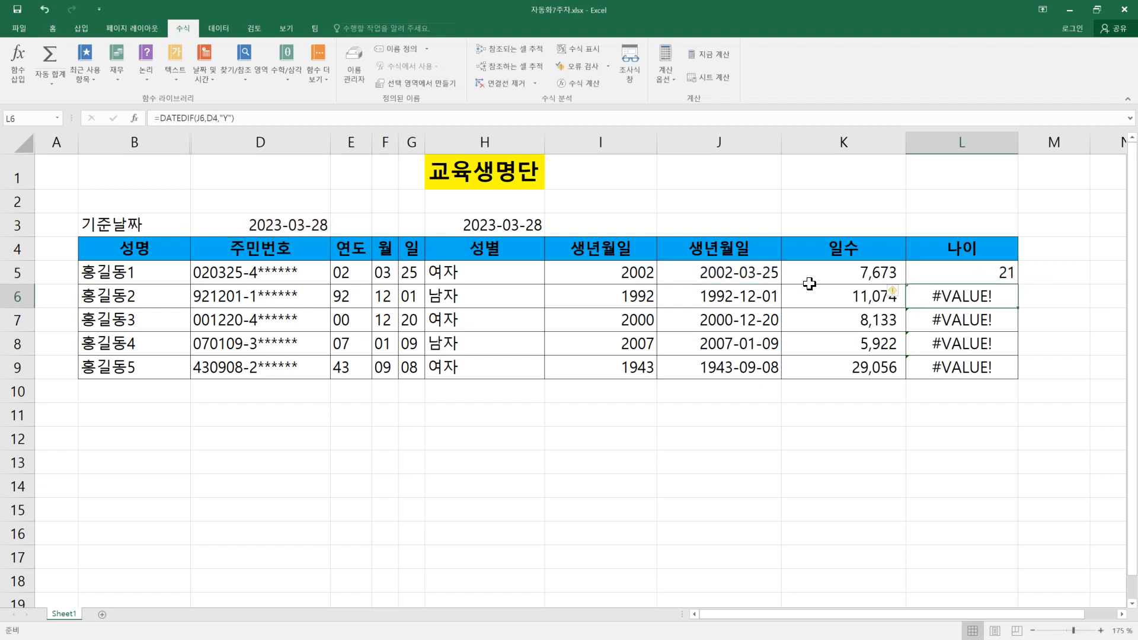
# Step: Check the dates the age formula uses and change the last digit of the resident number's birth-date part in D5 to 9
pyautogui.click(756, 273)
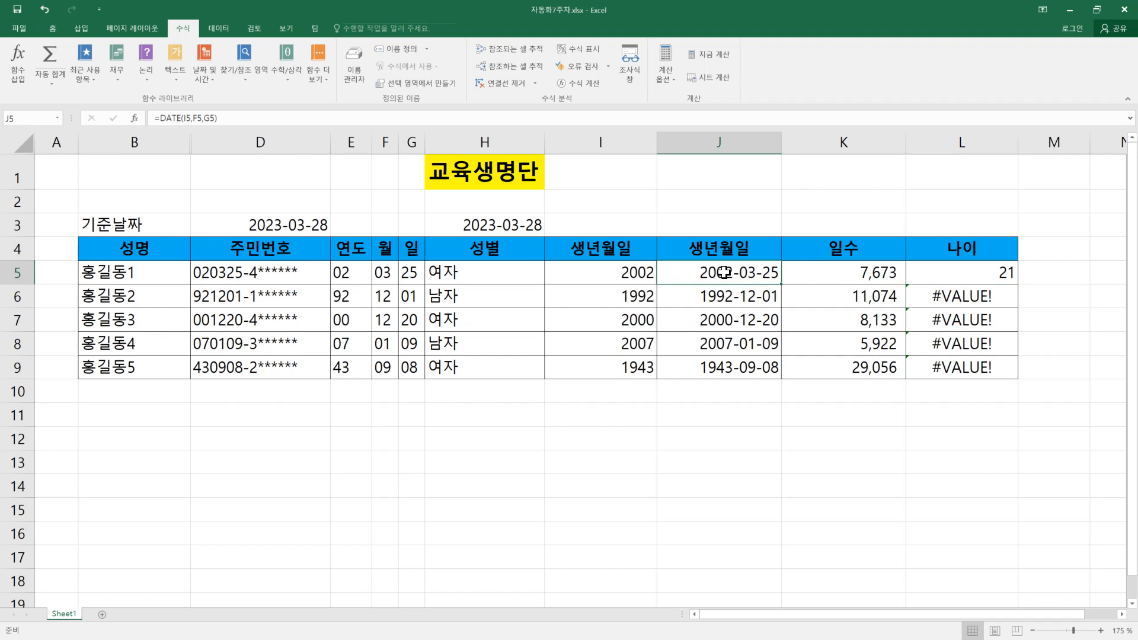
pyautogui.click(291, 222)
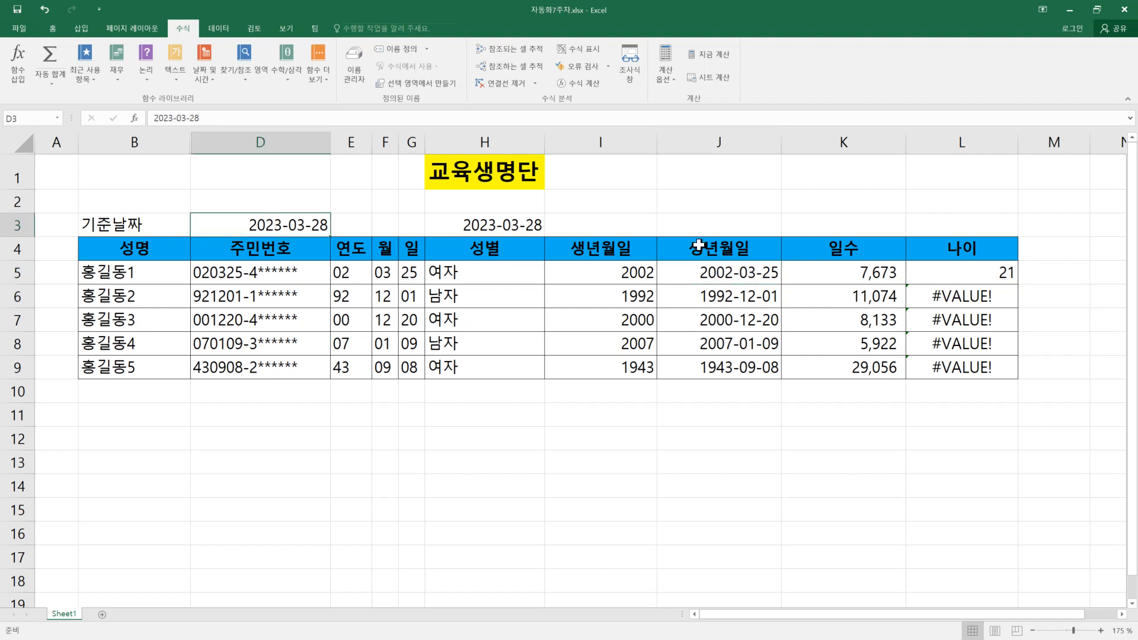
pyautogui.doubleClick(757, 271)
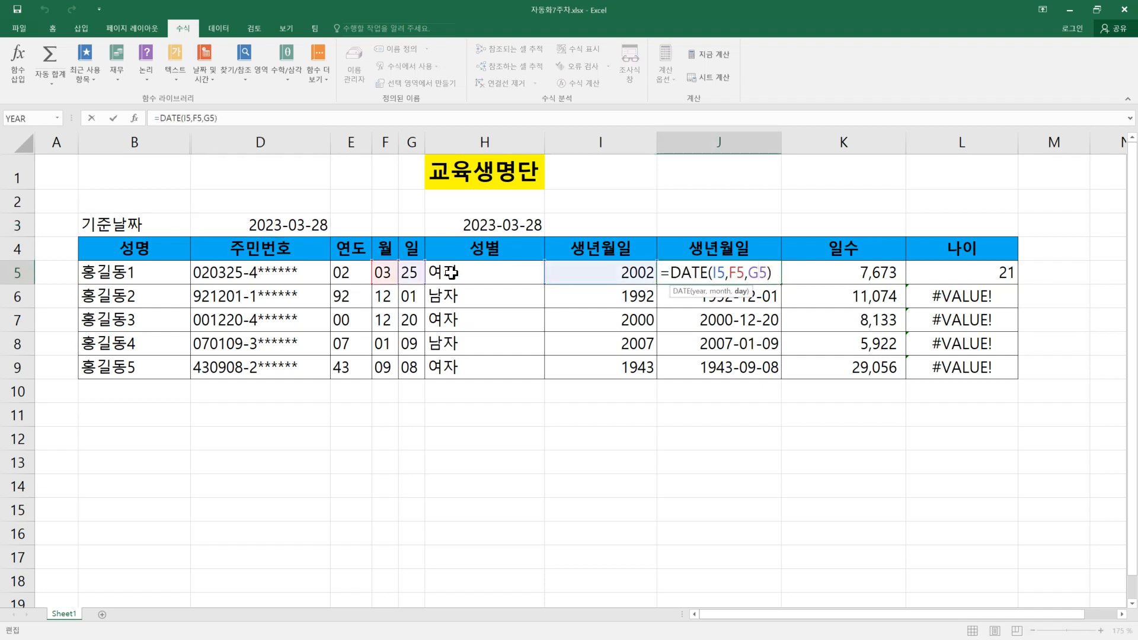
pyautogui.click(218, 275)
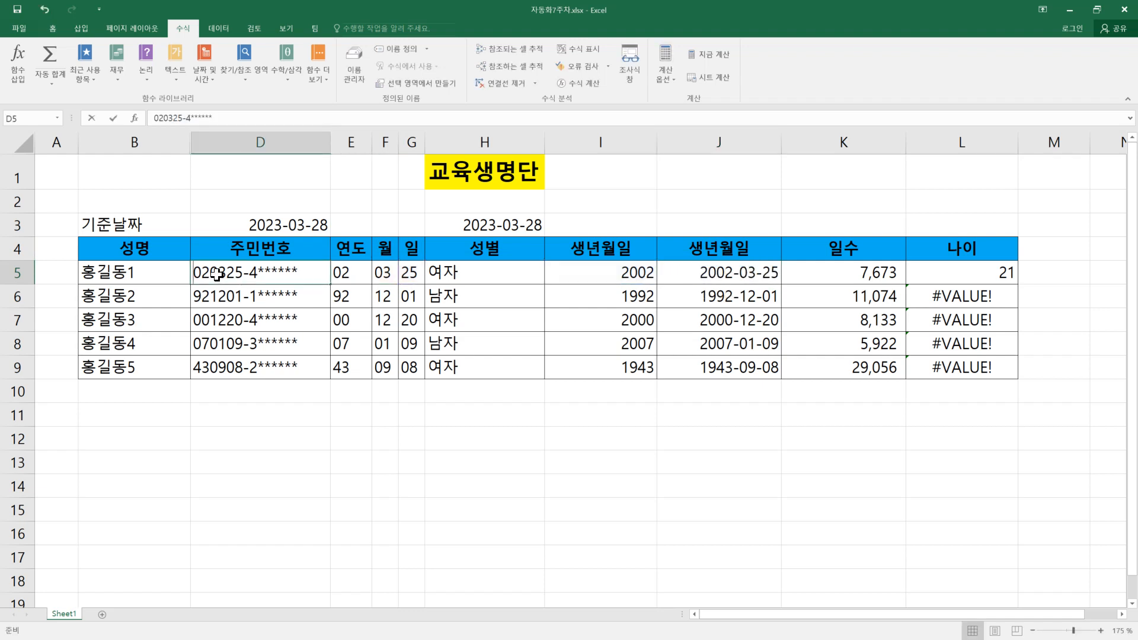
pyautogui.doubleClick(217, 274)
pyautogui.moveTo(236, 273); pyautogui.dragTo(242, 274)
pyautogui.write('9')
pyautogui.press('Return')
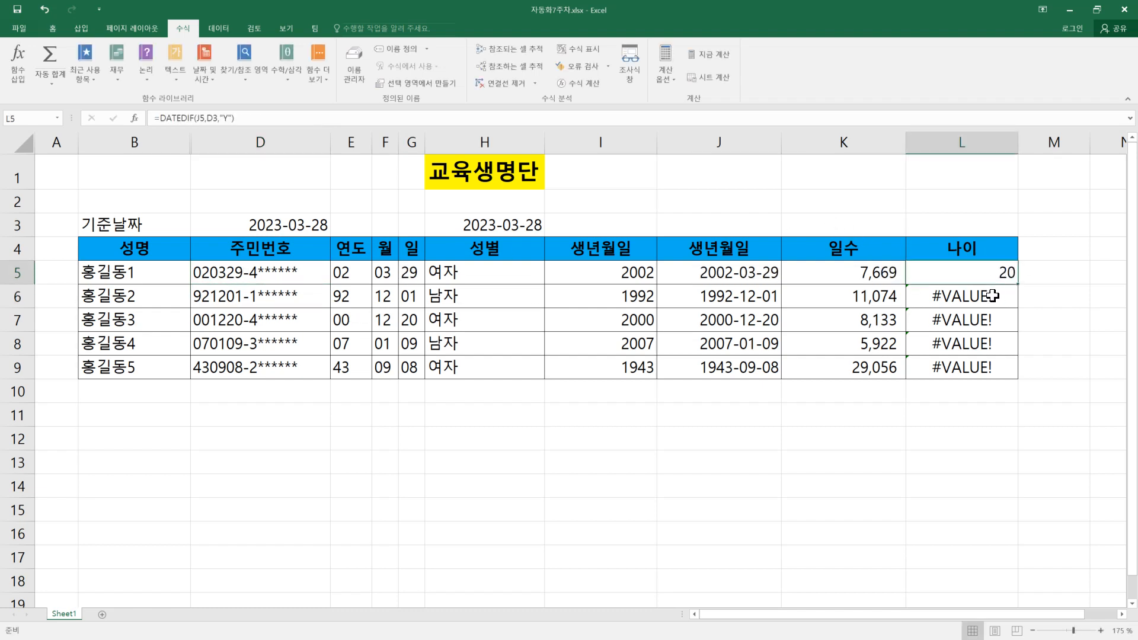
# Step: Append & "살" to the DATEDIF formula in L5 and copy the formula down to L9
pyautogui.doubleClick(987, 273)
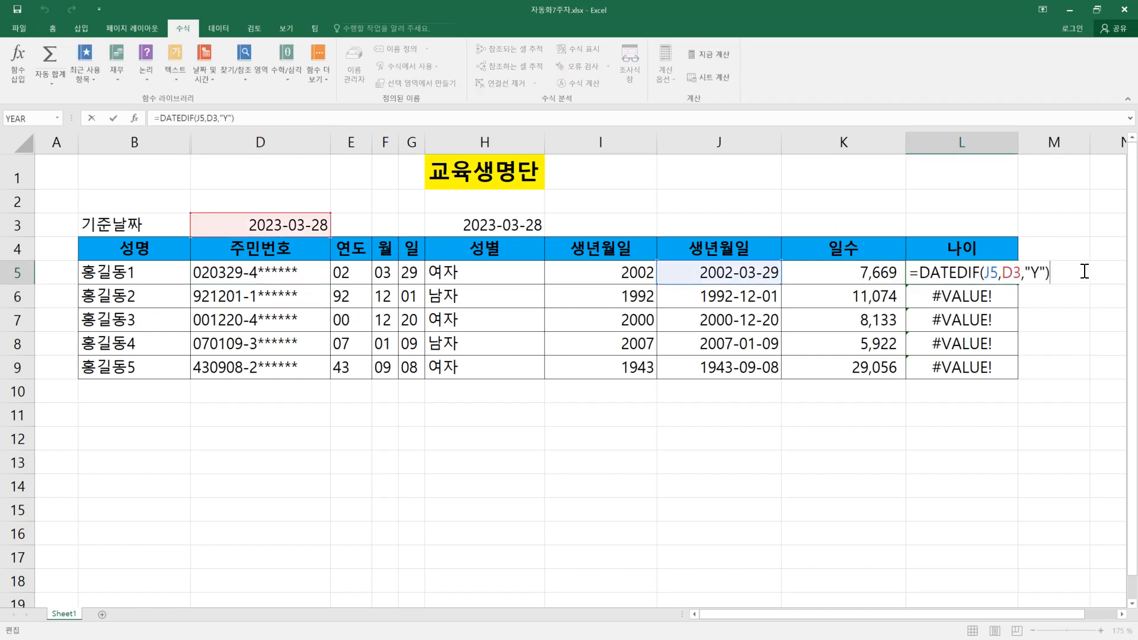
pyautogui.write('& "살"')
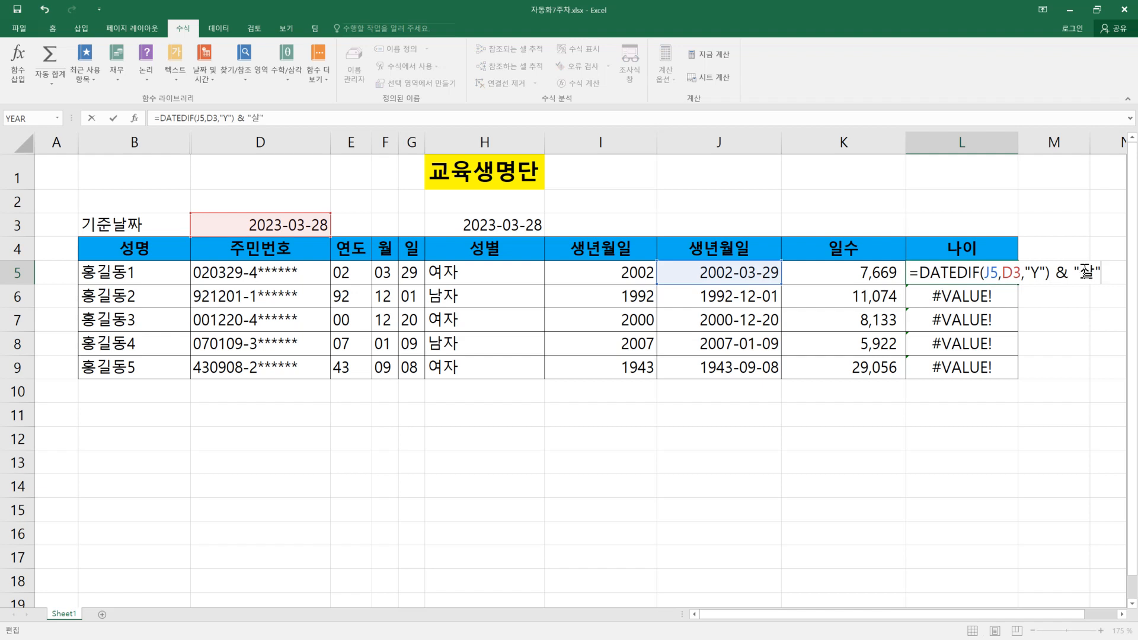
pyautogui.press('Return')
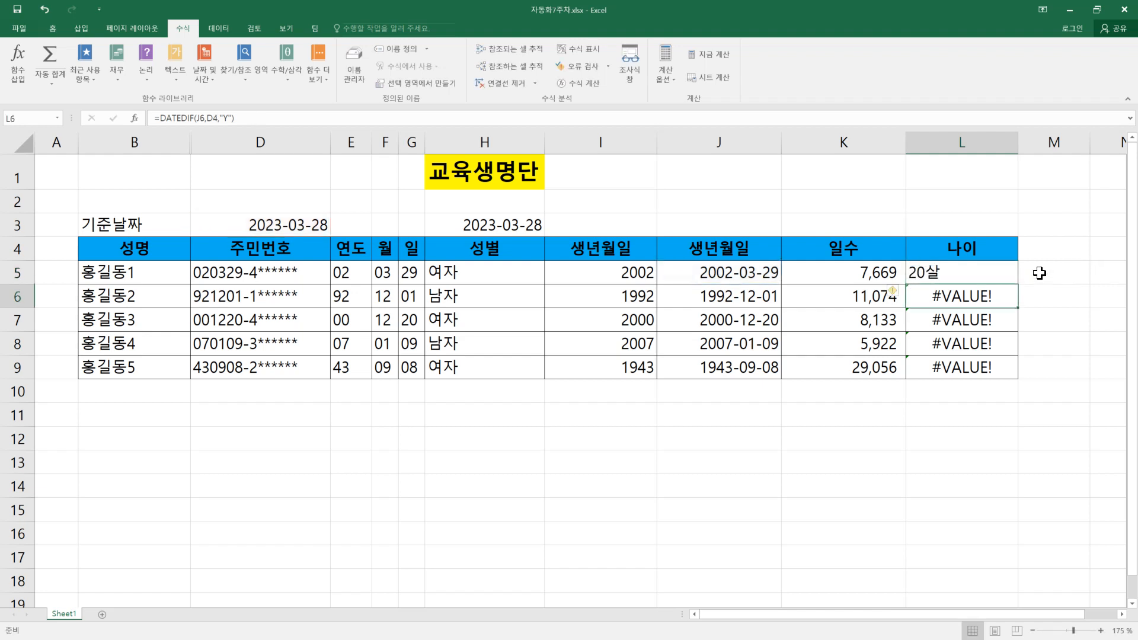
pyautogui.click(991, 263)
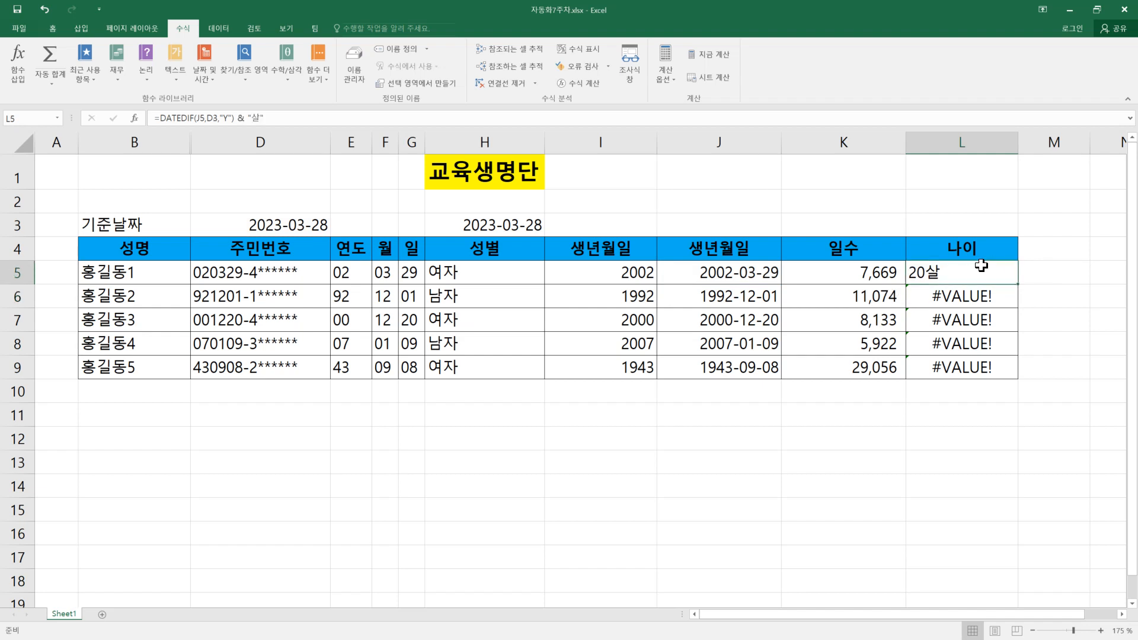
pyautogui.doubleClick(1017, 284)
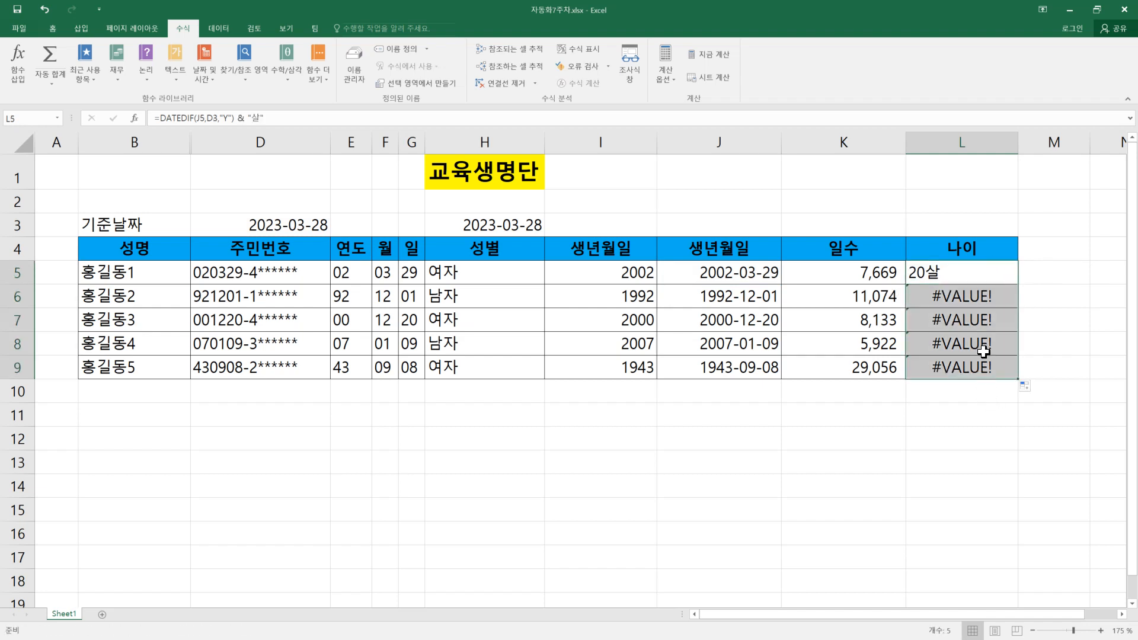
# Step: Change the end date in the L6 age formula to the absolute reference $D$3
pyautogui.doubleClick(1008, 296)
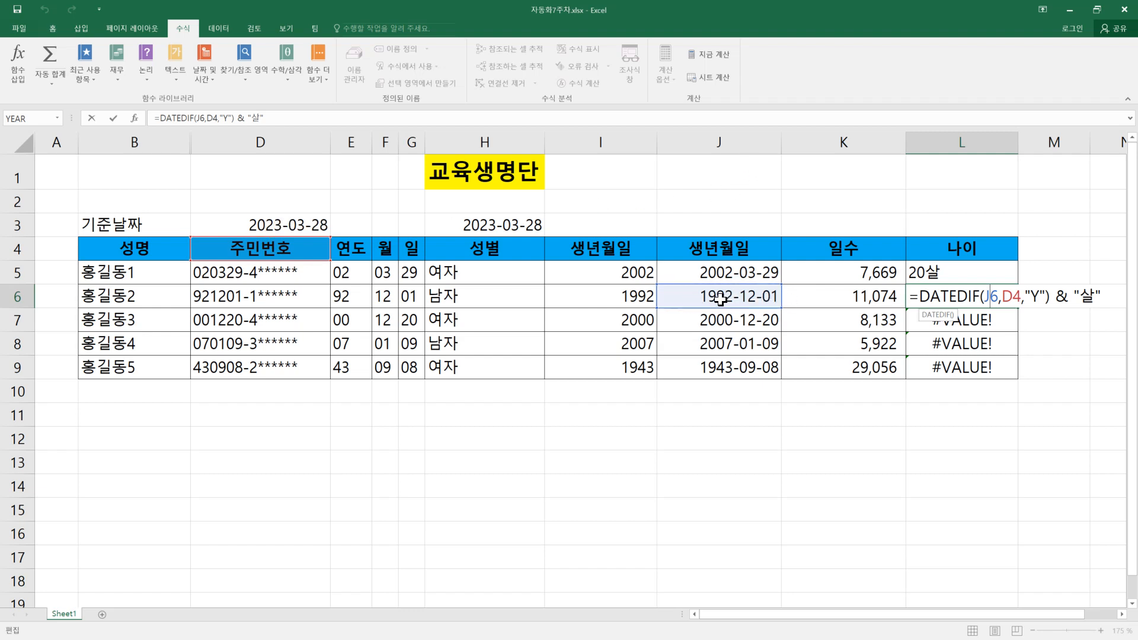
pyautogui.doubleClick(1015, 300)
pyautogui.click(280, 226)
pyautogui.click(280, 227)
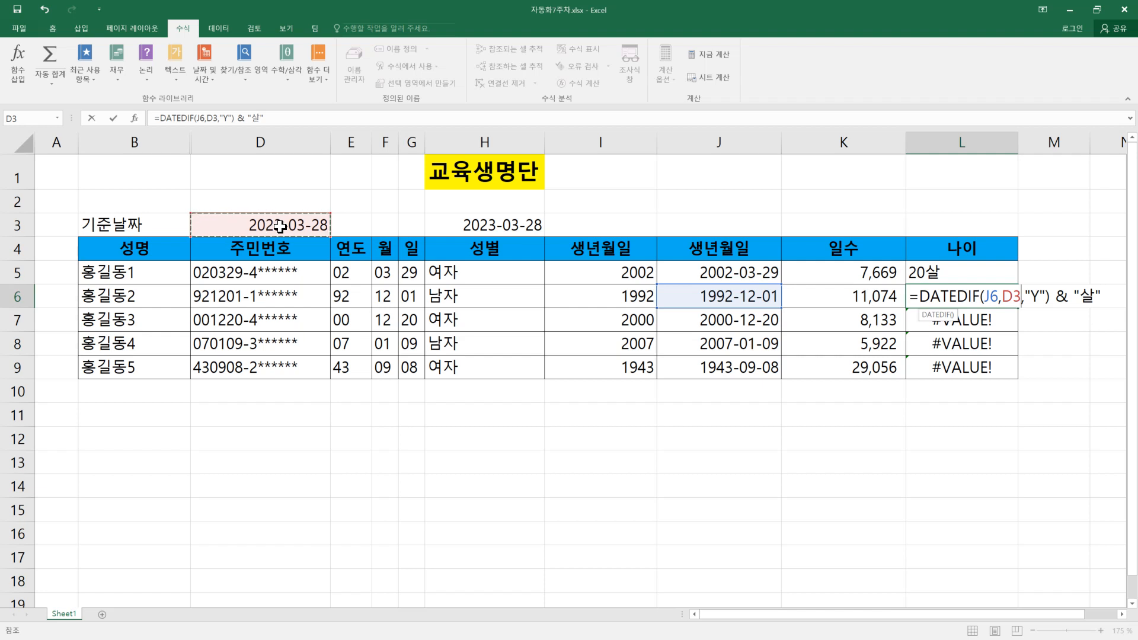
pyautogui.press('F4')
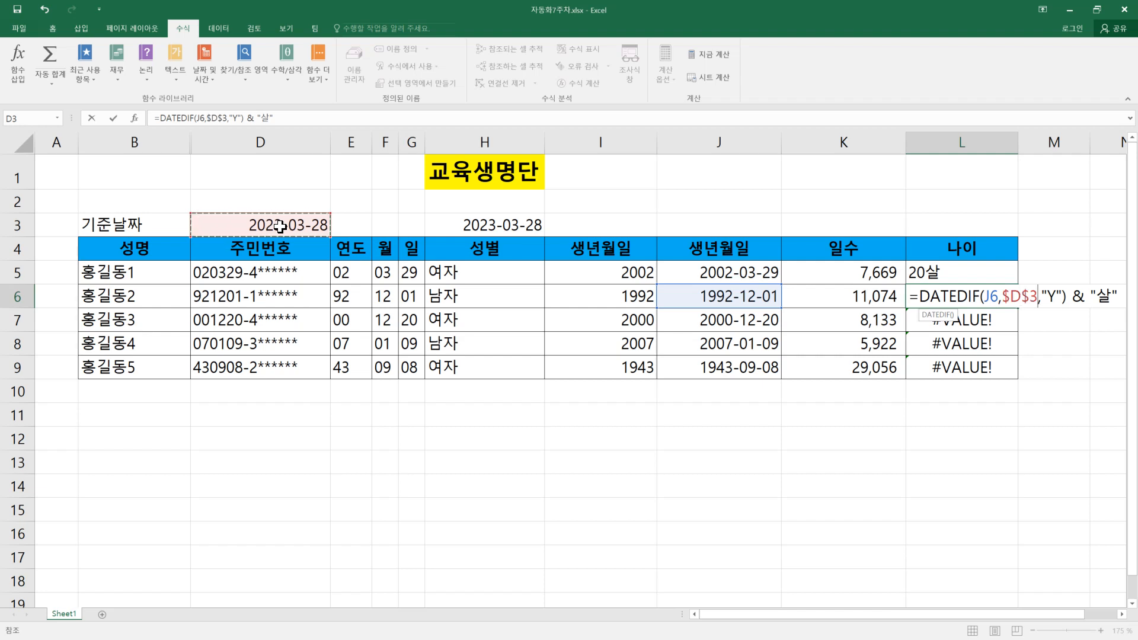
pyautogui.press('Return')
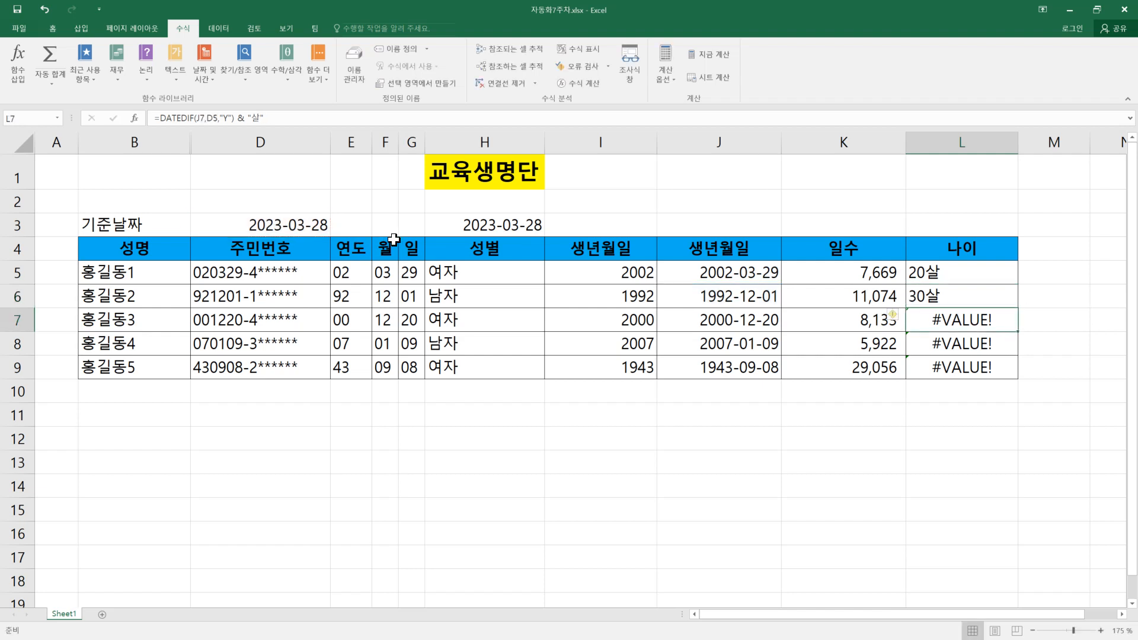
# Step: Copy the corrected age formula from L6 down to L9 and up to L5
pyautogui.click(1006, 301)
pyautogui.moveTo(1016, 310); pyautogui.dragTo(1009, 375)
pyautogui.click(985, 301)
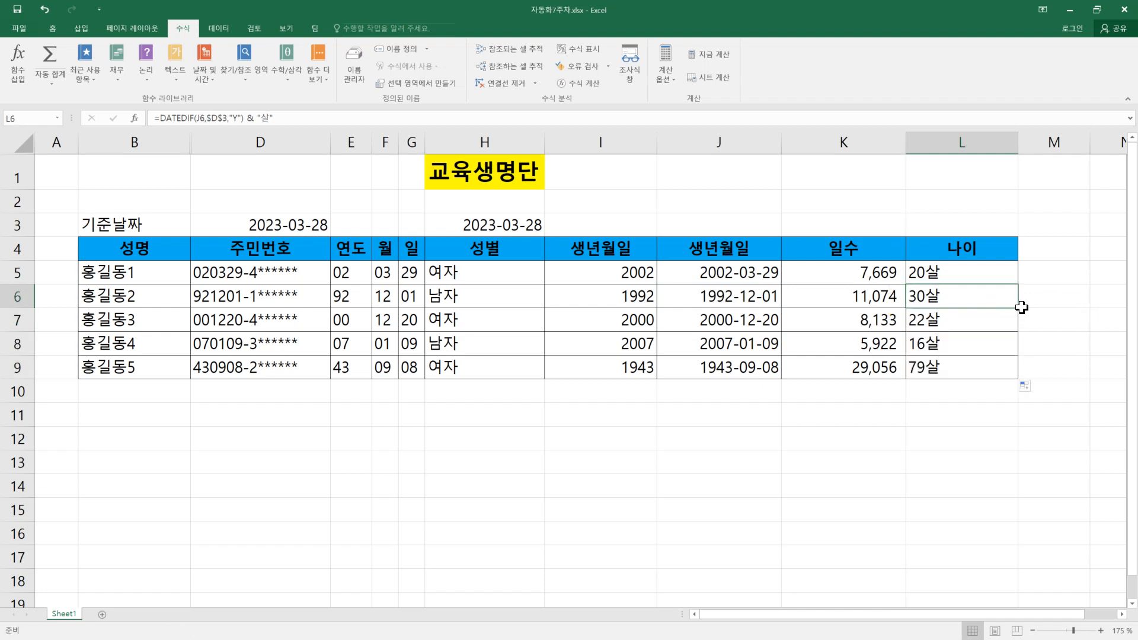
pyautogui.moveTo(1018, 308); pyautogui.dragTo(1007, 275)
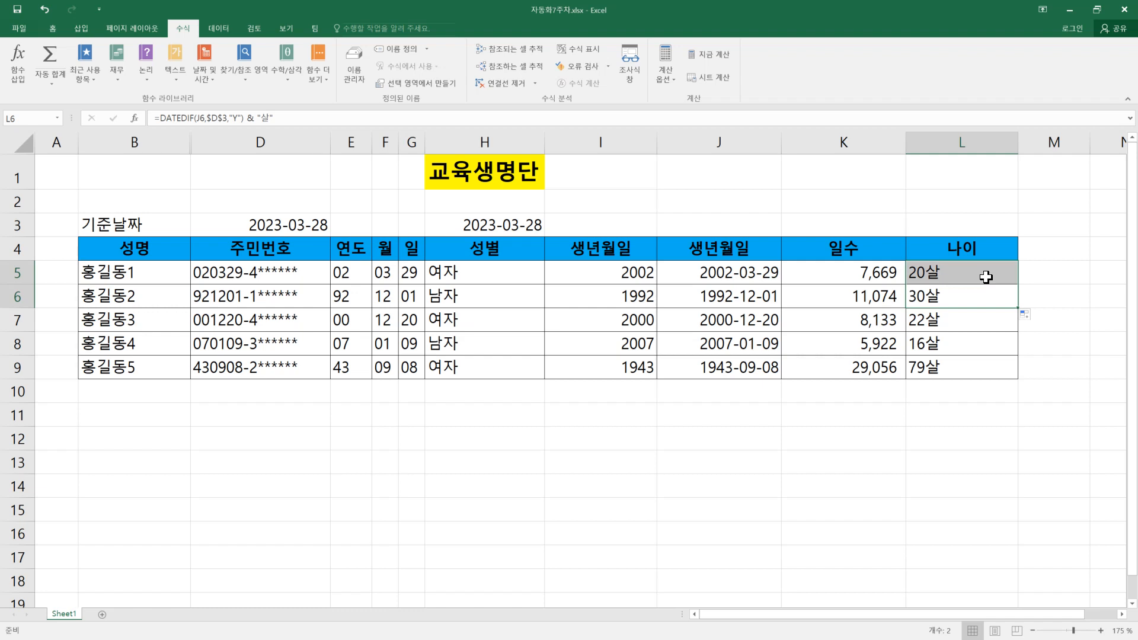
# Step: Review the row 5 formulas for age in L5, birth date in J5, birth year in I5 and gender in H5
pyautogui.doubleClick(986, 275)
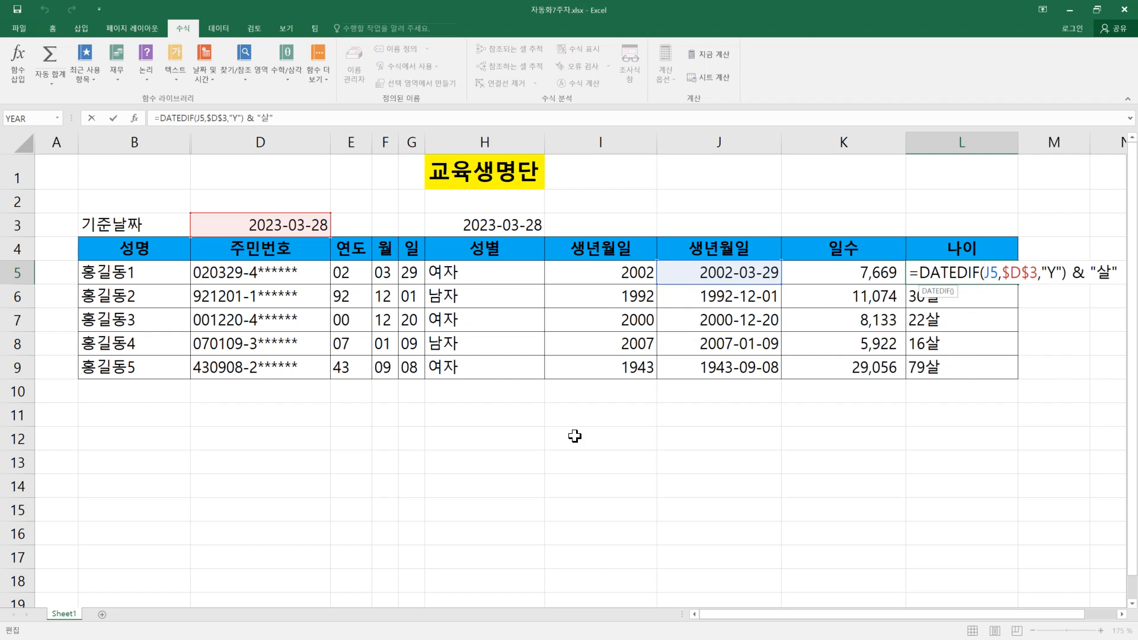
pyautogui.click(1057, 275)
pyautogui.press('Return')
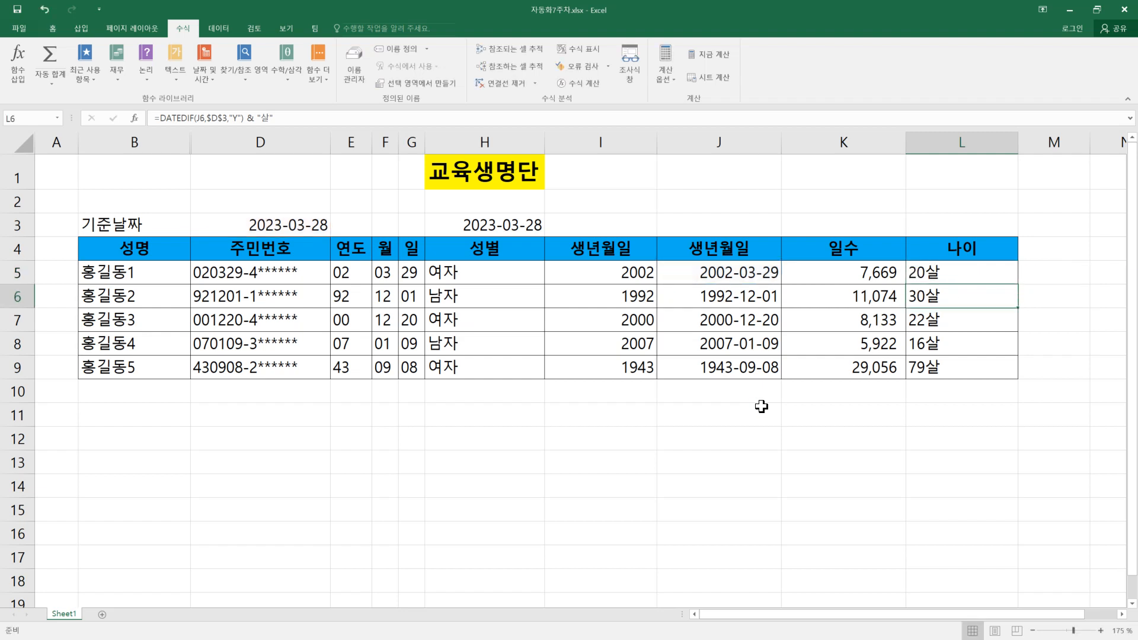
pyautogui.click(714, 273)
pyautogui.doubleClick(713, 273)
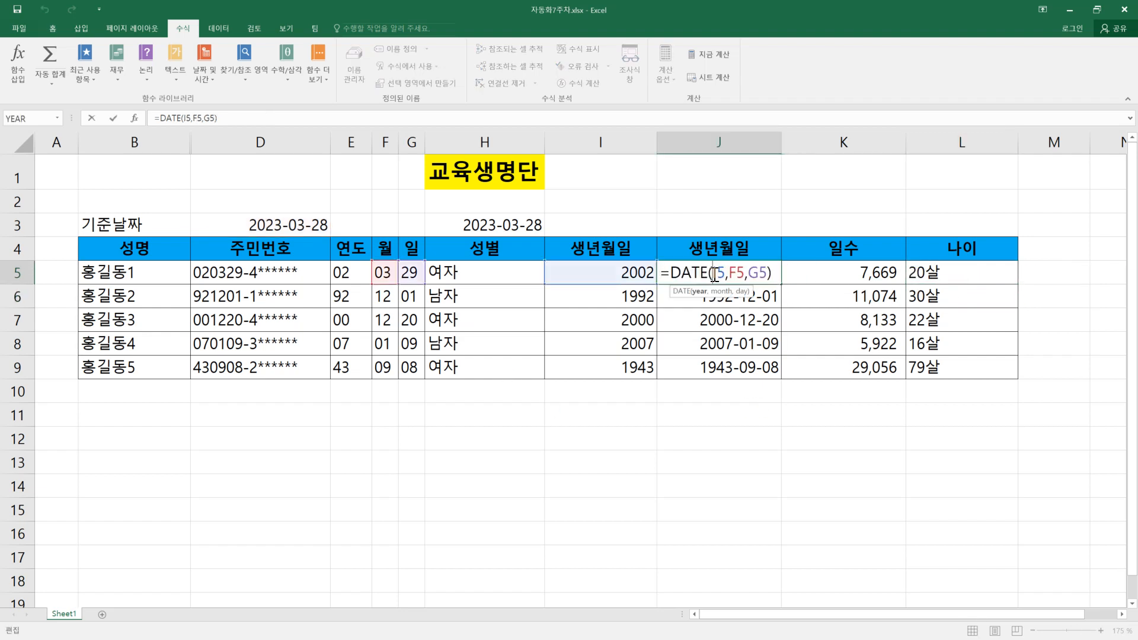
pyautogui.press('Return')
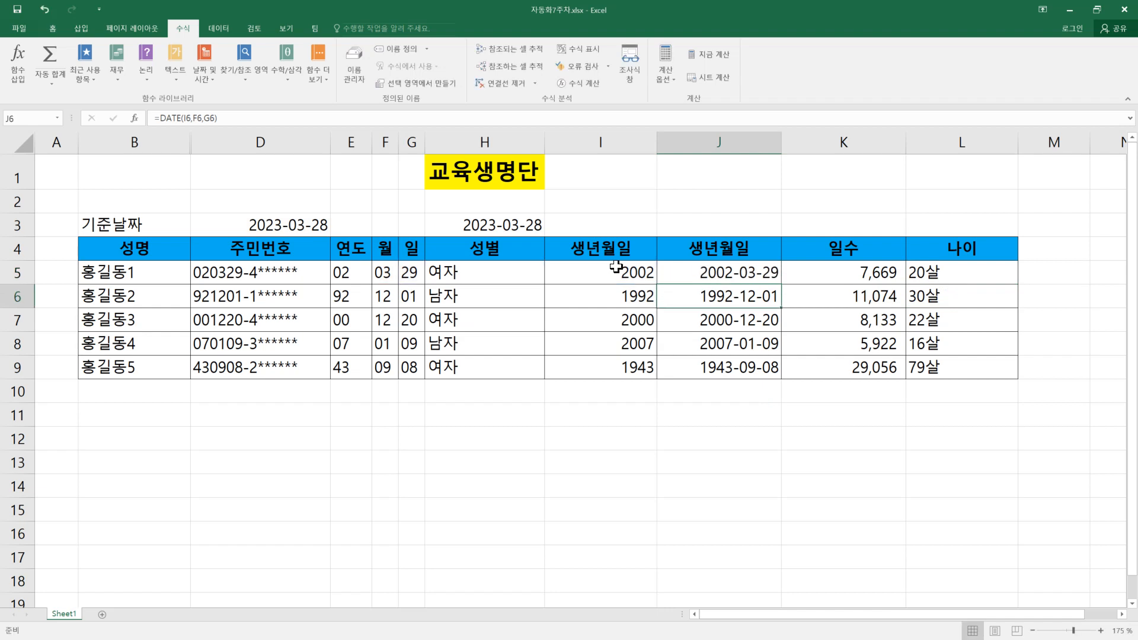
pyautogui.doubleClick(617, 268)
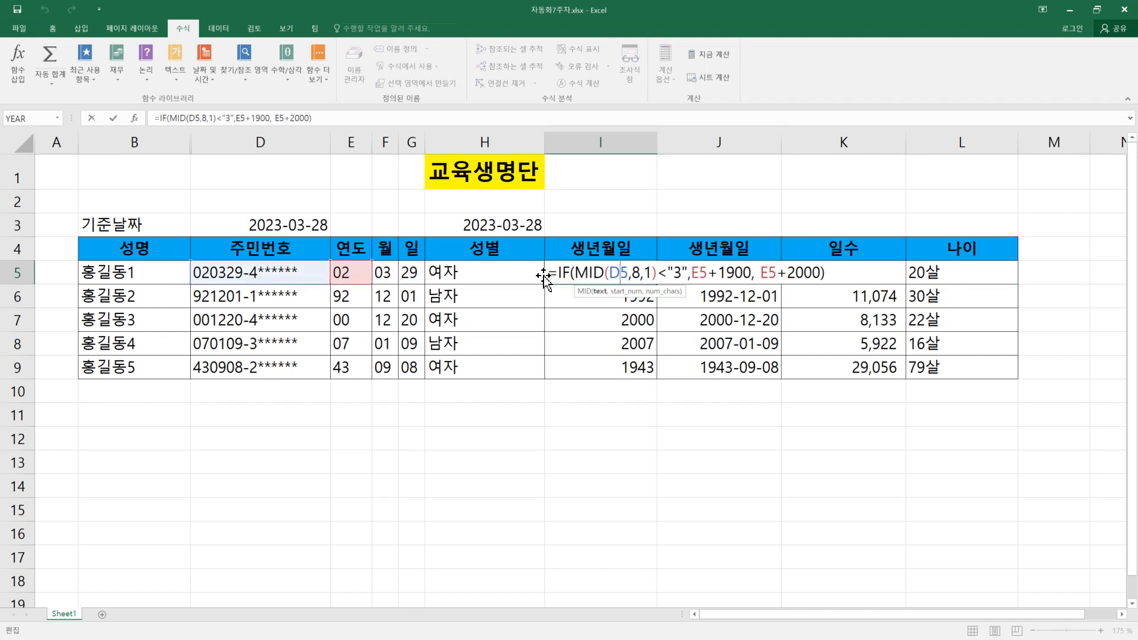
pyautogui.press('Return')
pyautogui.doubleClick(466, 273)
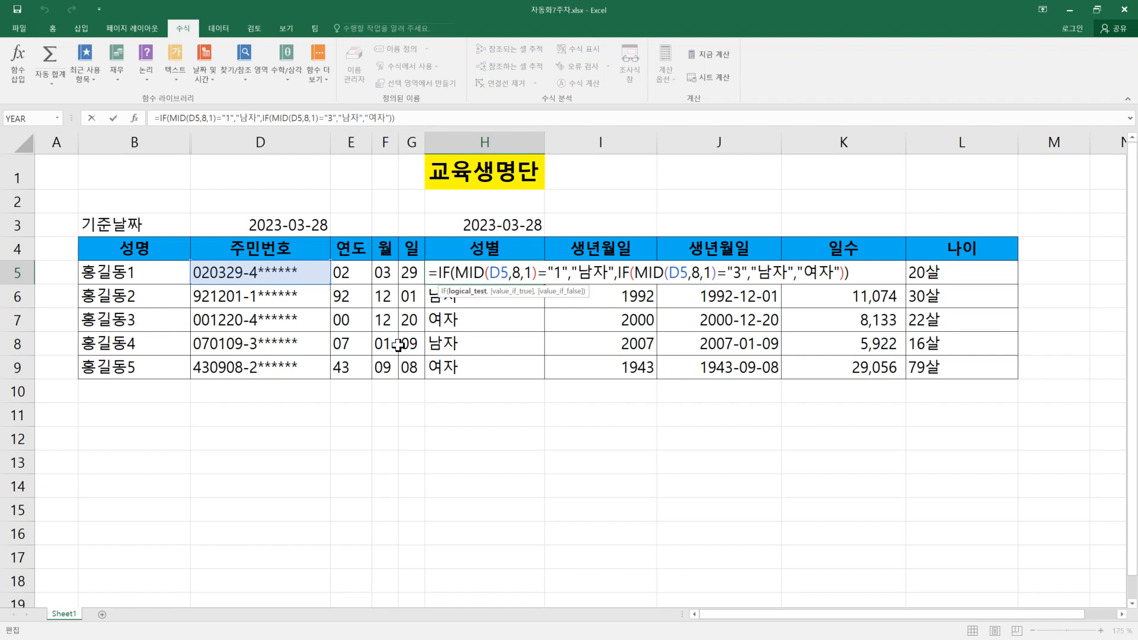
pyautogui.click(275, 463)
# Step: Display formulas instead of results across the sheet and auto-fit the width of all columns
pyautogui.hotkey('ctrl', '`')
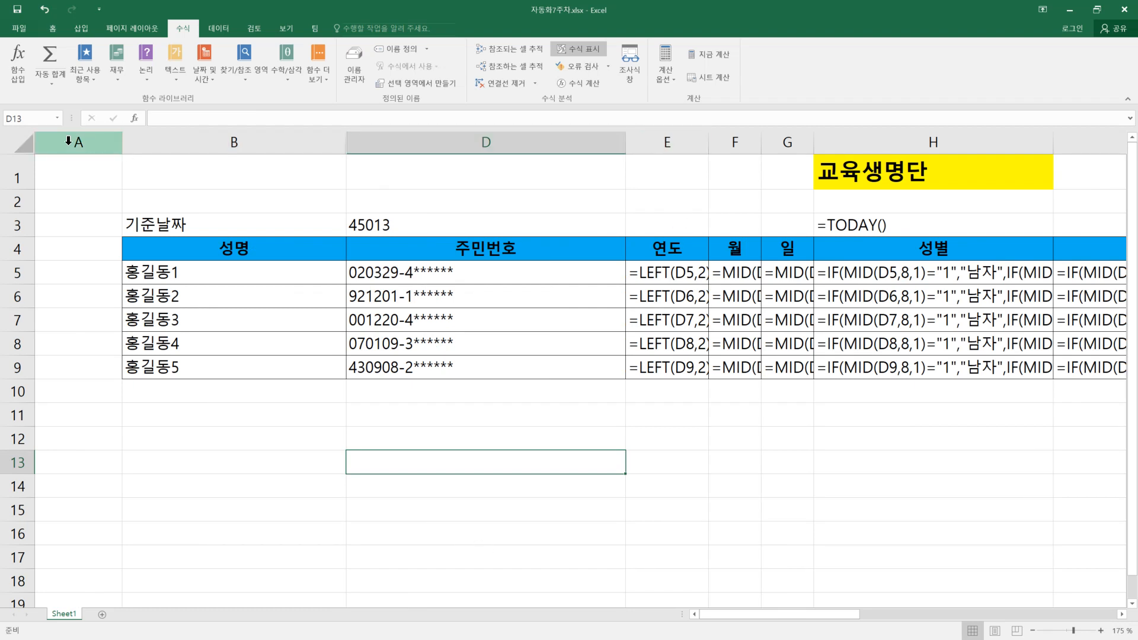
pyautogui.click(16, 141)
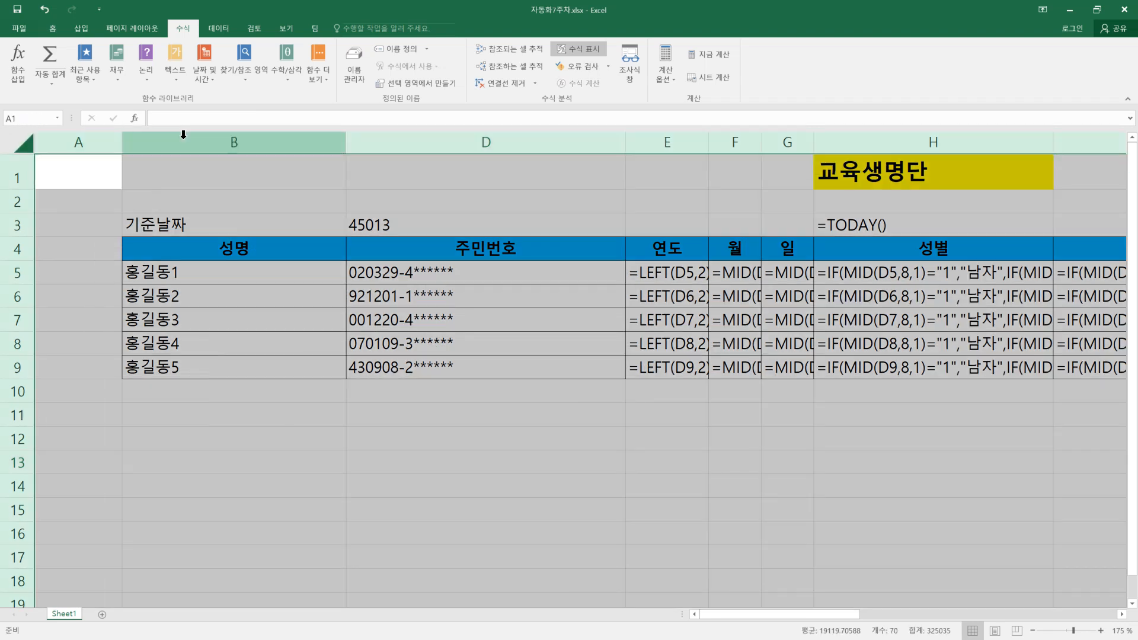
pyautogui.doubleClick(122, 142)
# Step: Examine the displayed formulas across the roster, from the year, month and day columns through the age column
pyautogui.click(528, 337)
pyautogui.click(507, 288)
pyautogui.click(597, 277)
pyautogui.click(714, 302)
pyautogui.moveTo(724, 613); pyautogui.dragTo(955, 630)
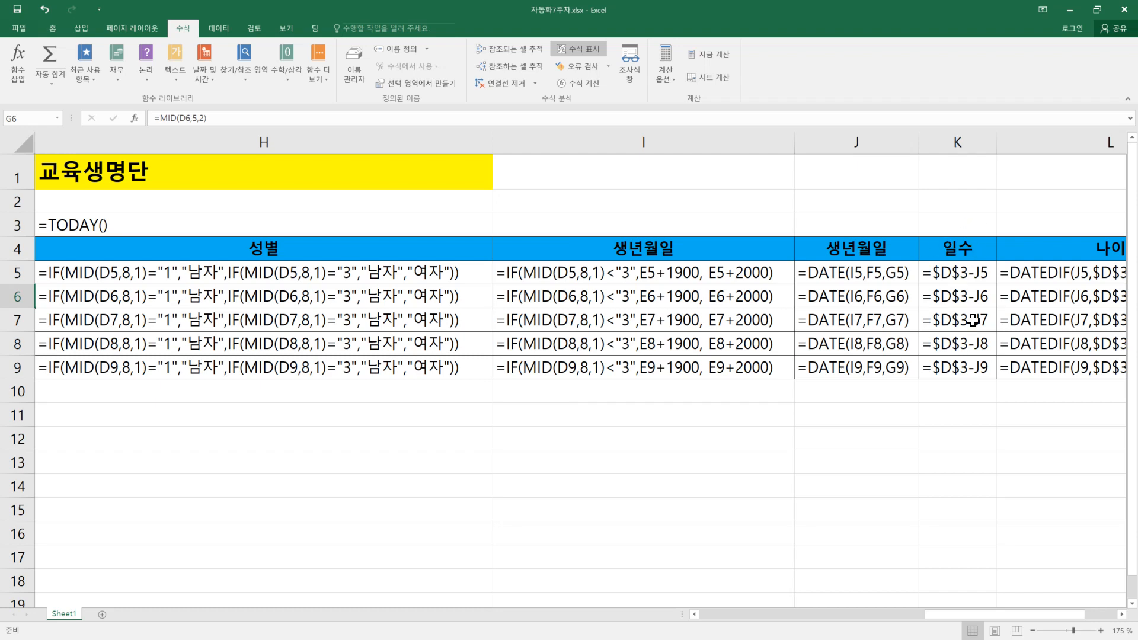
pyautogui.moveTo(966, 614); pyautogui.dragTo(719, 613)
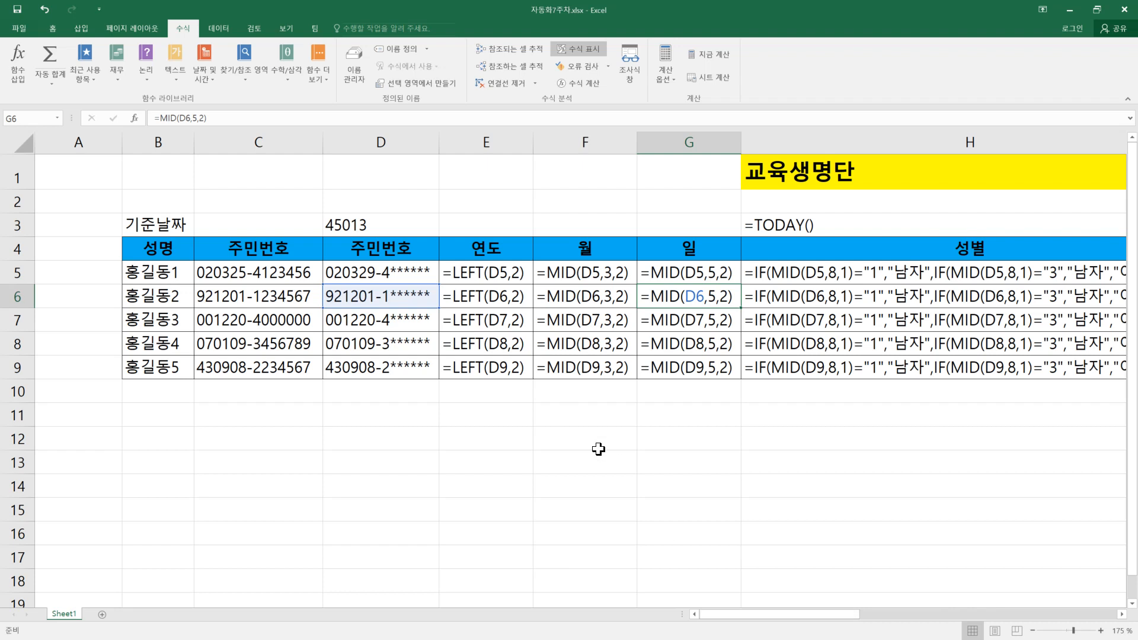
pyautogui.click(496, 410)
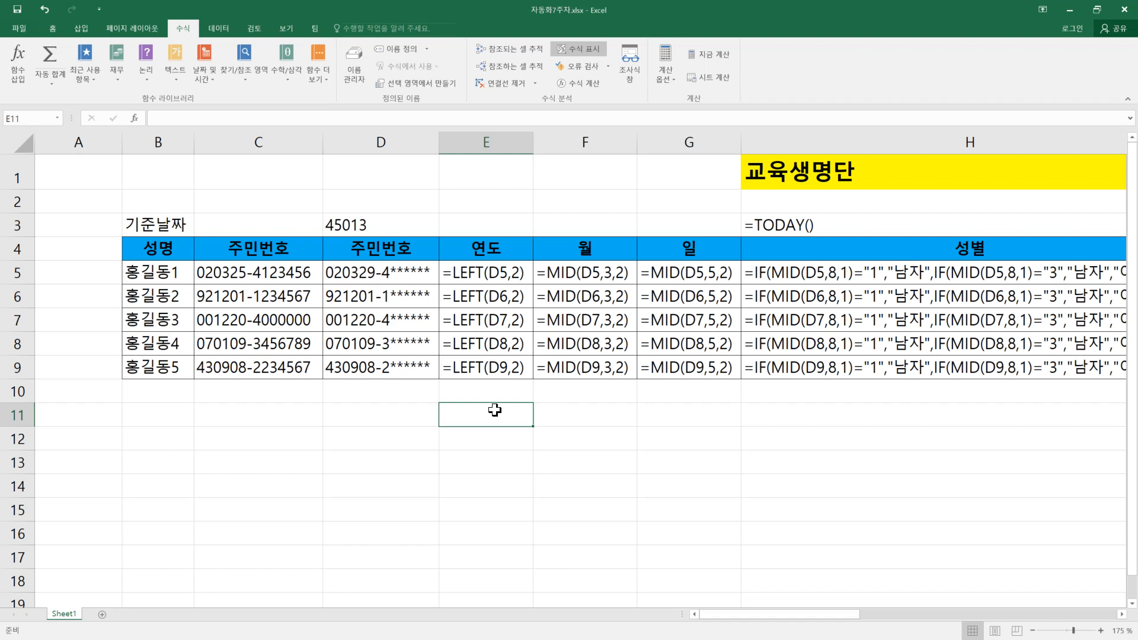
pyautogui.moveTo(383, 424); pyautogui.dragTo(724, 531)
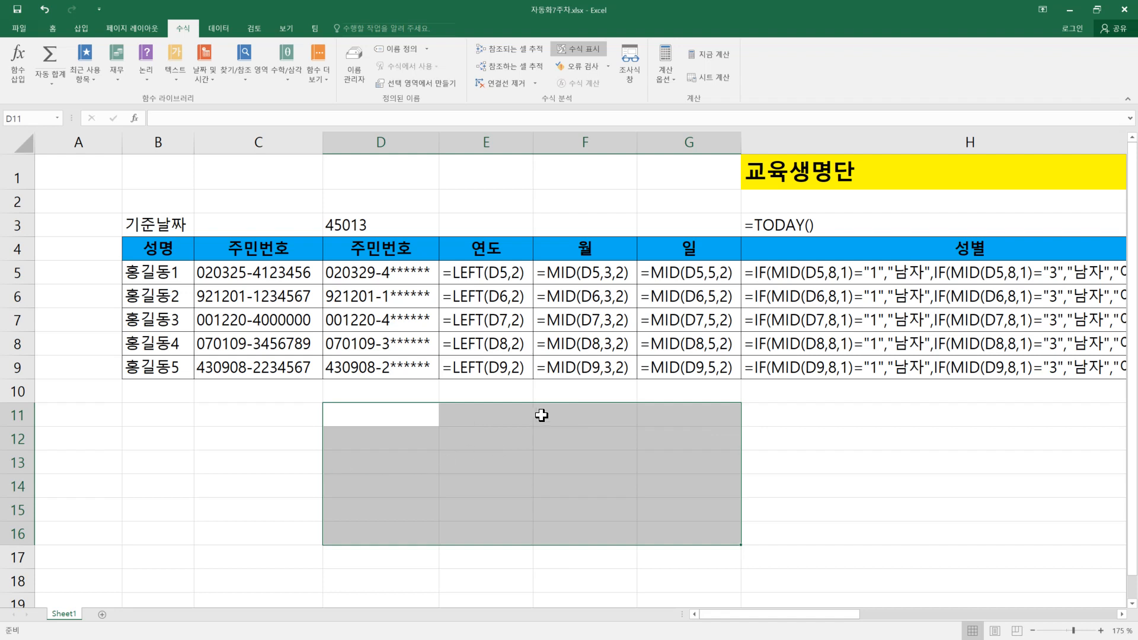
pyautogui.click(657, 454)
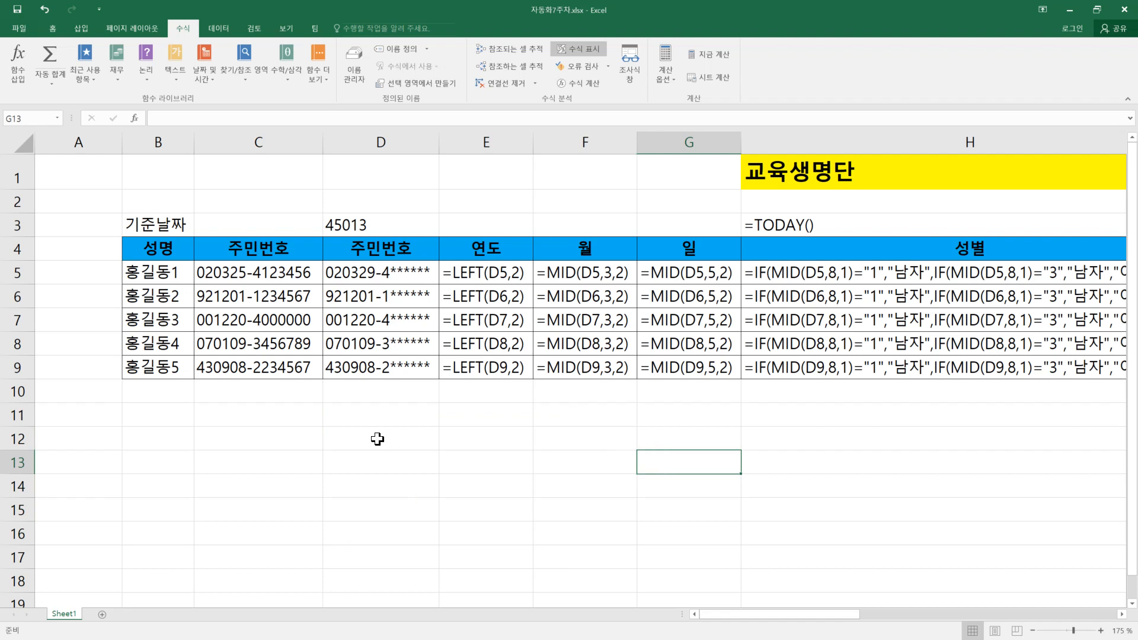